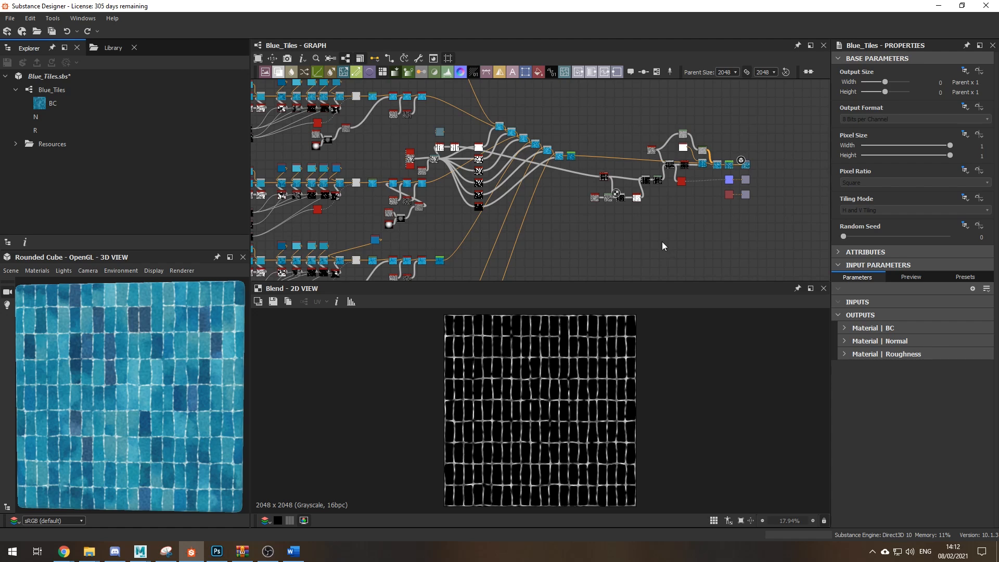
# Examine the colour node chains at the start of the Blue_Tiles graph
pyautogui.moveTo(623, 129); pyautogui.dragTo(653, 211, button='middle')
pyautogui.moveTo(586, 157); pyautogui.dragTo(672, 218, button='middle')
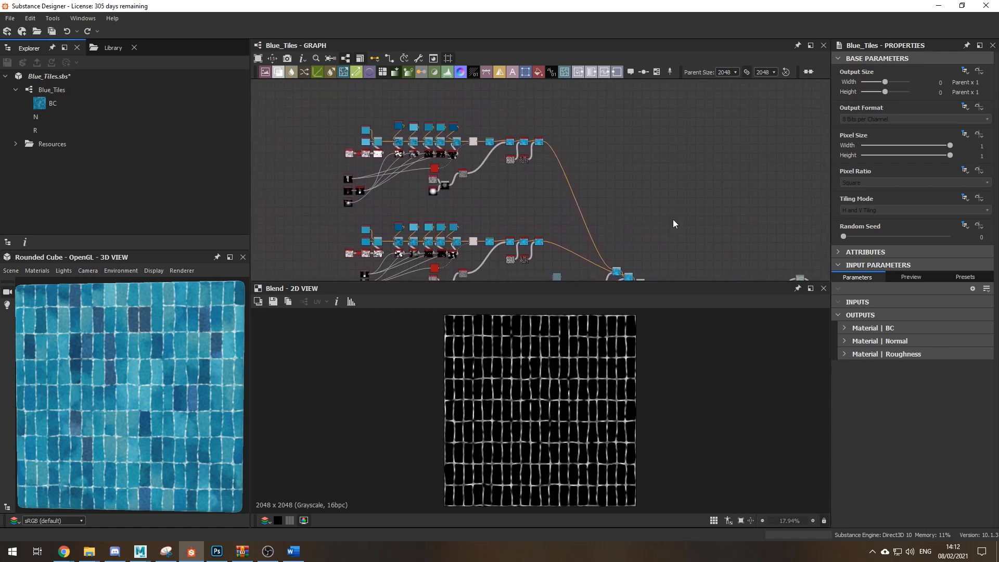
pyautogui.moveTo(596, 201); pyautogui.dragTo(694, 144, button='middle')
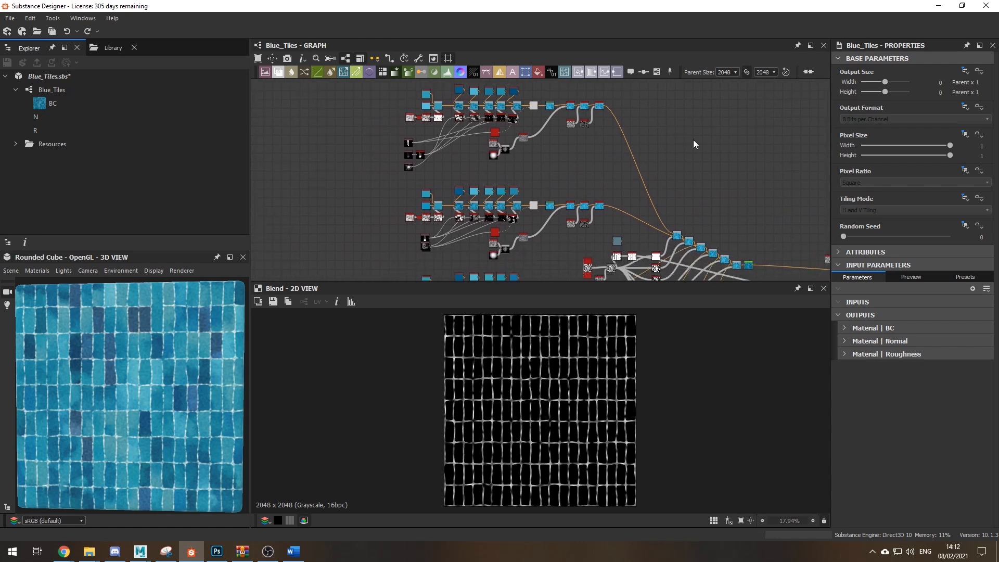
pyautogui.moveTo(694, 144); pyautogui.dragTo(711, 207, button='middle')
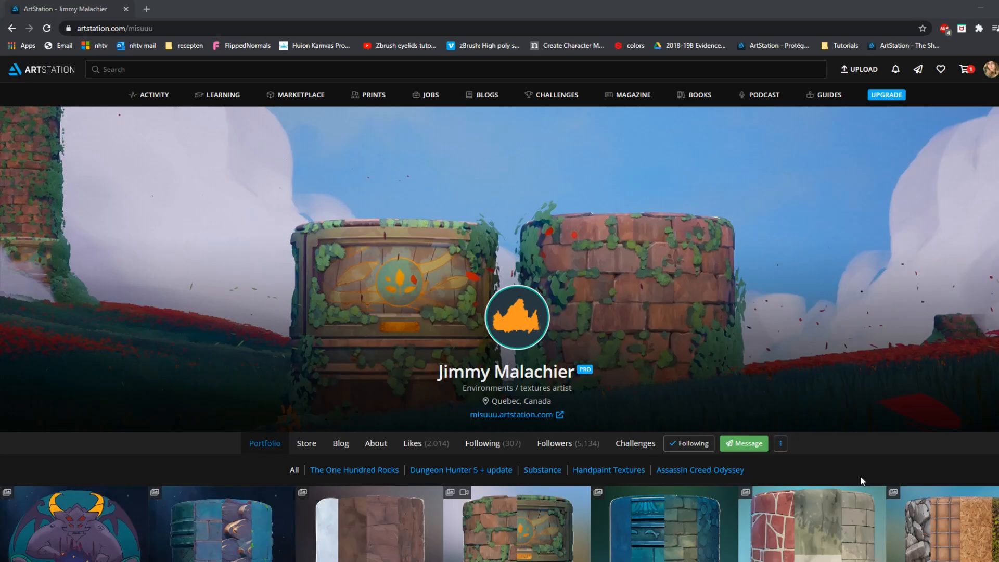
# Open the Studies of Ghibli Style on Designer project in the ArtStation portfolio and read through to its Color Part breakdown
pyautogui.scroll(-4, 564, 457)
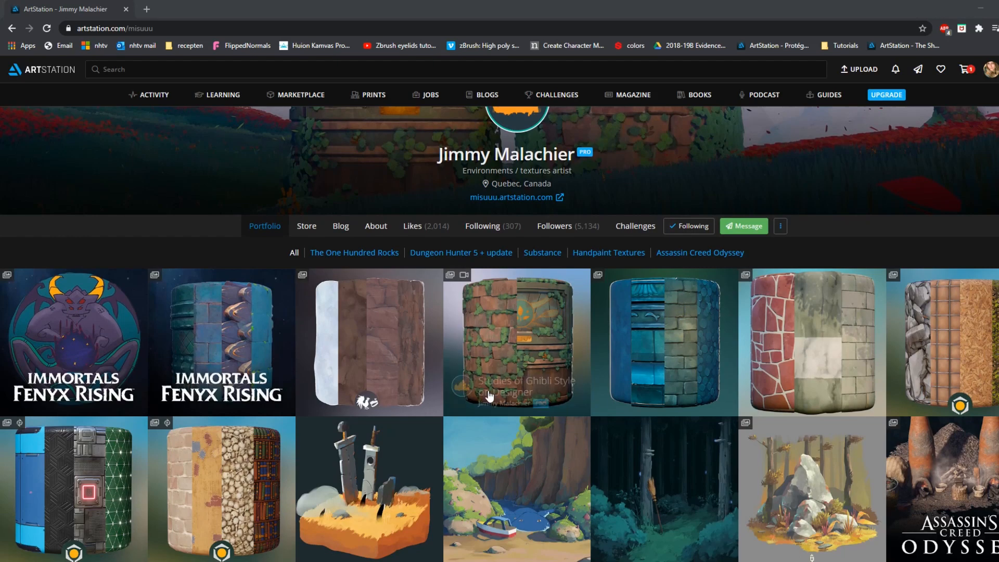
pyautogui.click(490, 351)
pyautogui.scroll(-12, 490, 353)
pyautogui.scroll(-20, 490, 353)
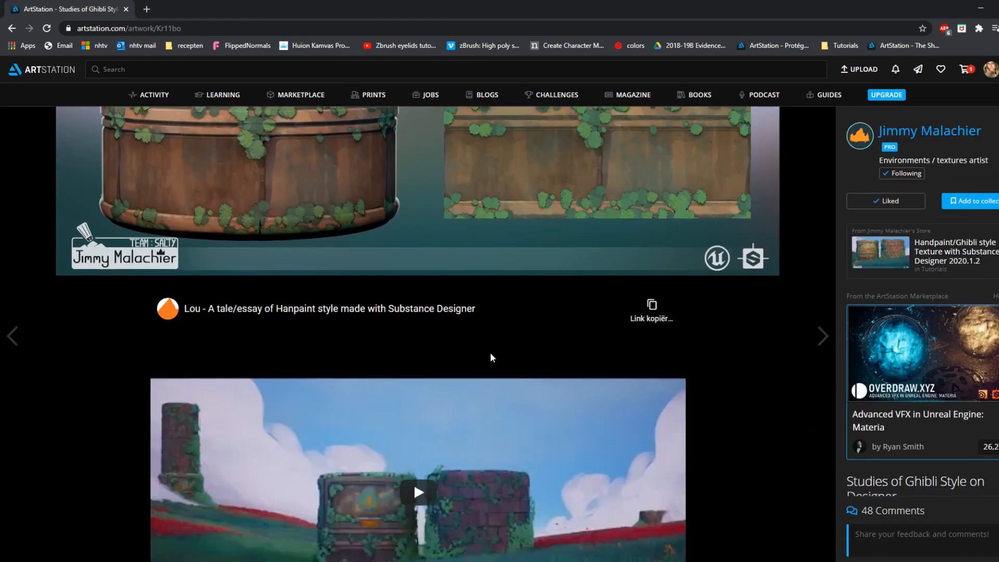
pyautogui.scroll(-20, 490, 353)
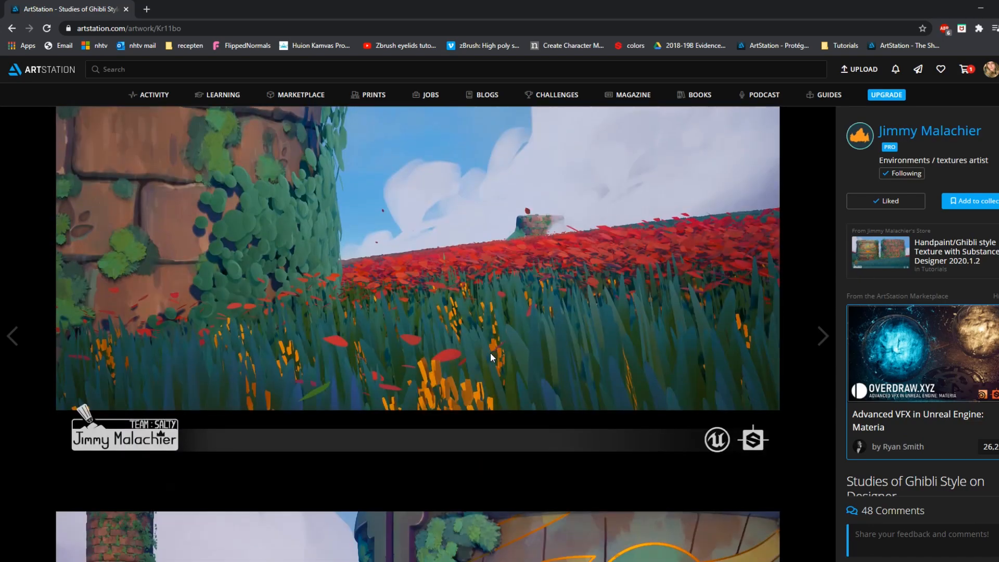
pyautogui.scroll(-18, 490, 353)
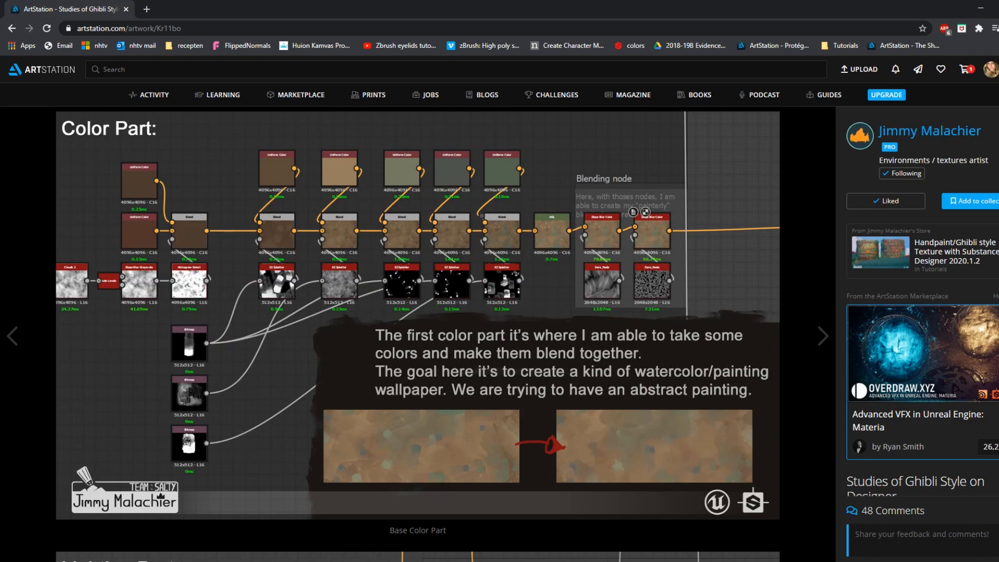
# Switch back to Substance Designer and preview the first Blend node, masked by the Clouds 2 and Histogram Select nodes
pyautogui.hotkey('alt', 'Tab')
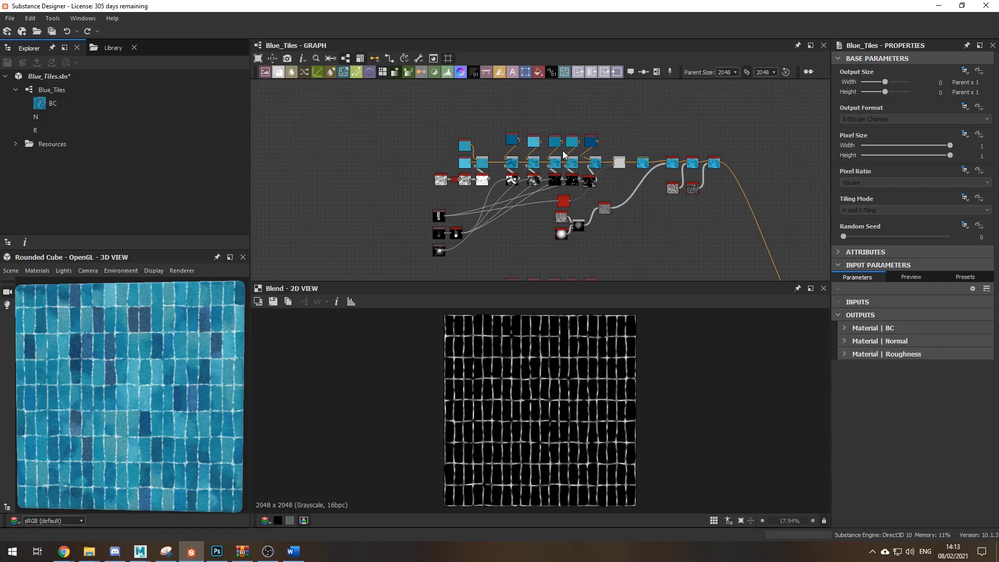
pyautogui.scroll(3, 512, 139)
pyautogui.scroll(-3, 479, 156)
pyautogui.scroll(1, 460, 146)
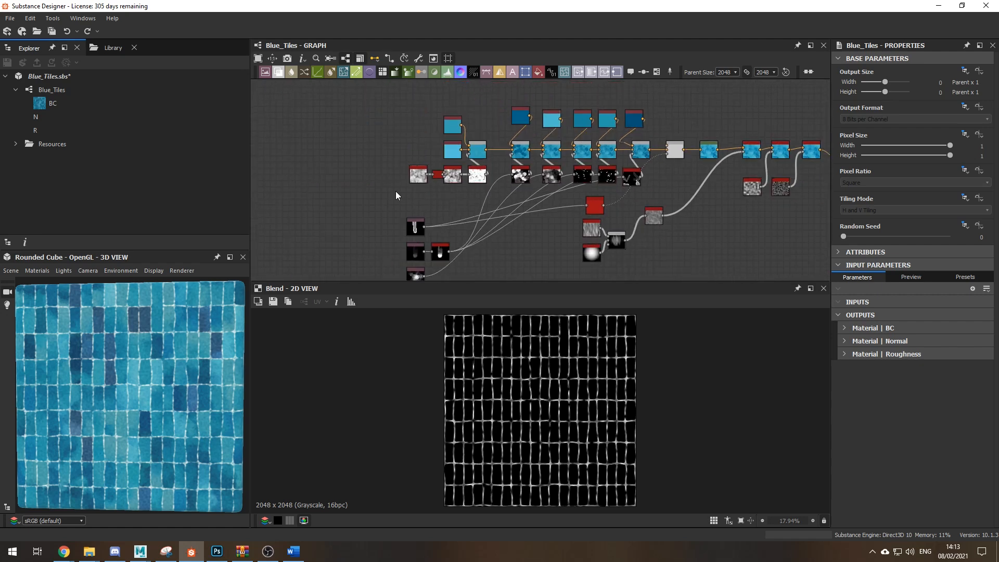
pyautogui.moveTo(796, 231); pyautogui.dragTo(741, 223, button='middle')
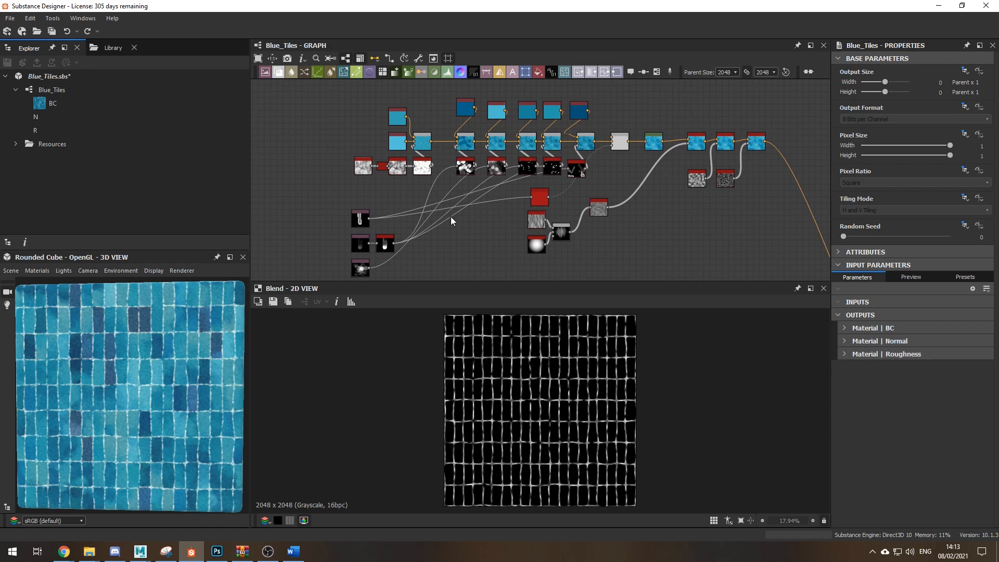
pyautogui.moveTo(330, 181); pyautogui.dragTo(363, 167, button='middle')
pyautogui.scroll(4, 367, 130)
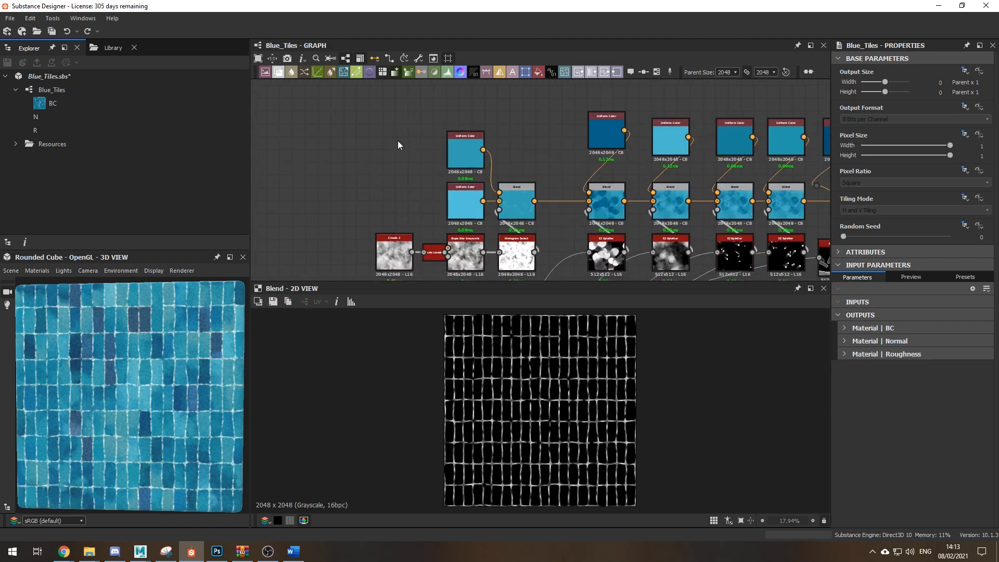
pyautogui.moveTo(337, 222); pyautogui.dragTo(329, 187, button='middle')
pyautogui.scroll(3, 380, 220)
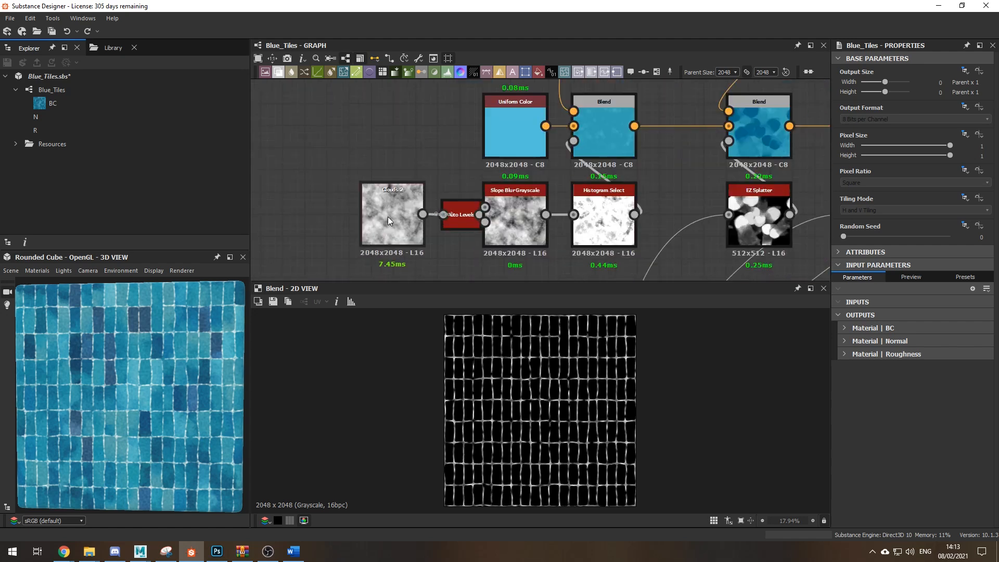
pyautogui.click(593, 139)
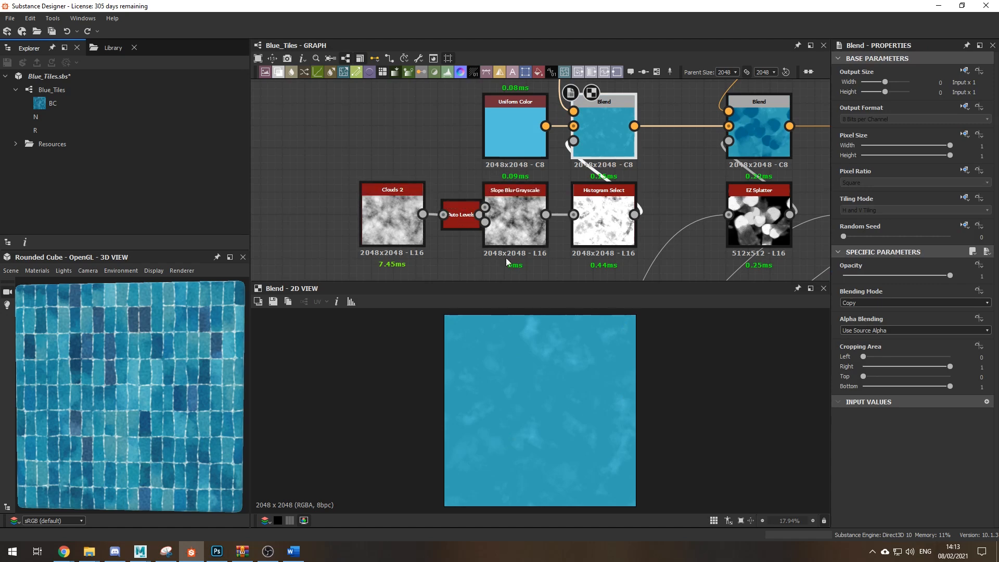
# Examine the brush Bitmap and Histogram Scan nodes and their connections to the EZ Splatter nodes
pyautogui.moveTo(366, 140); pyautogui.dragTo(223, 115, button='middle')
pyautogui.moveTo(517, 174); pyautogui.dragTo(504, 165, button='middle')
pyautogui.scroll(-1, 500, 160)
pyautogui.scroll(-1, 500, 160)
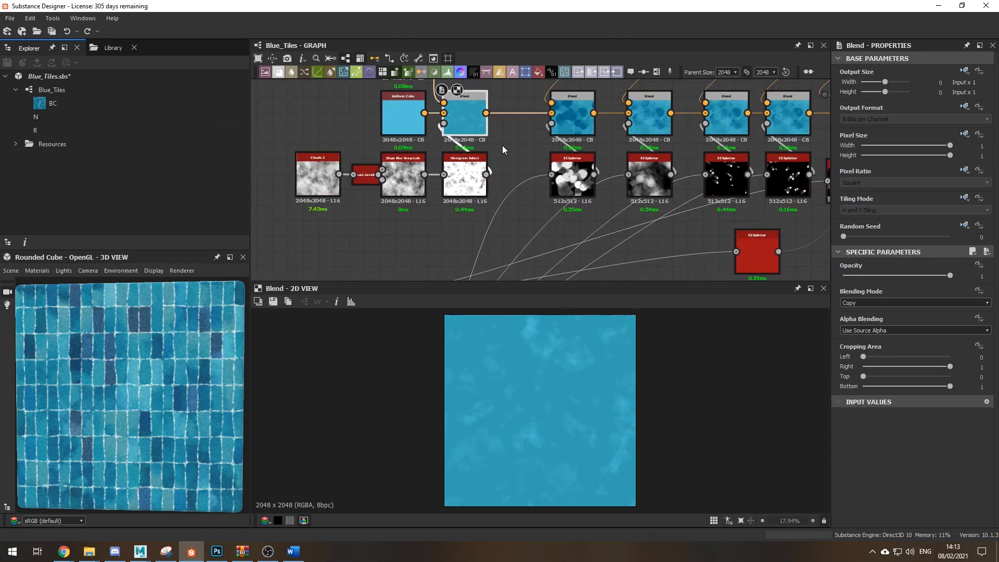
pyautogui.moveTo(502, 146); pyautogui.dragTo(438, 219, button='middle')
pyautogui.moveTo(550, 107); pyautogui.dragTo(458, 101, button='middle')
pyautogui.scroll(-2, 458, 101)
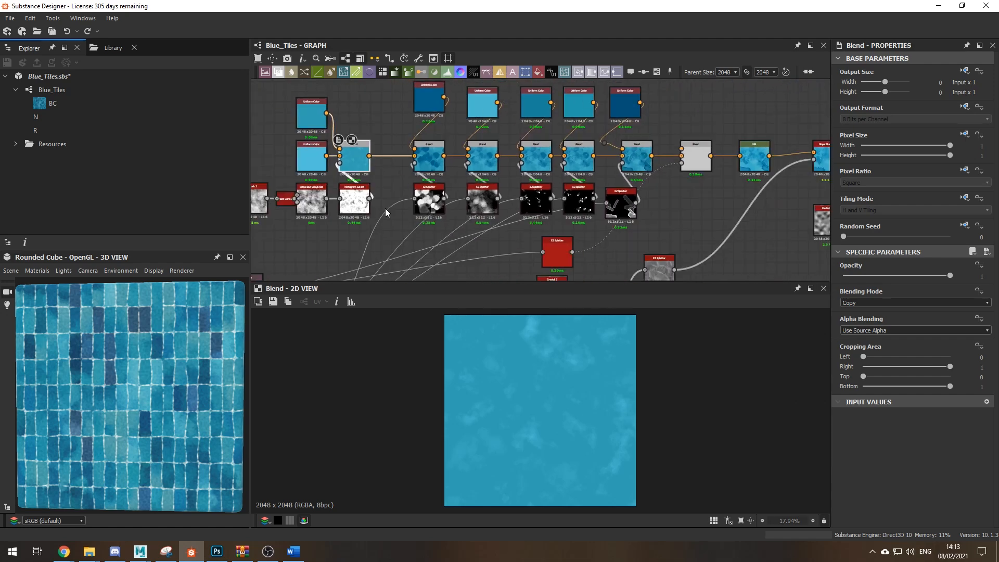
pyautogui.moveTo(319, 245); pyautogui.dragTo(462, 141, button='middle')
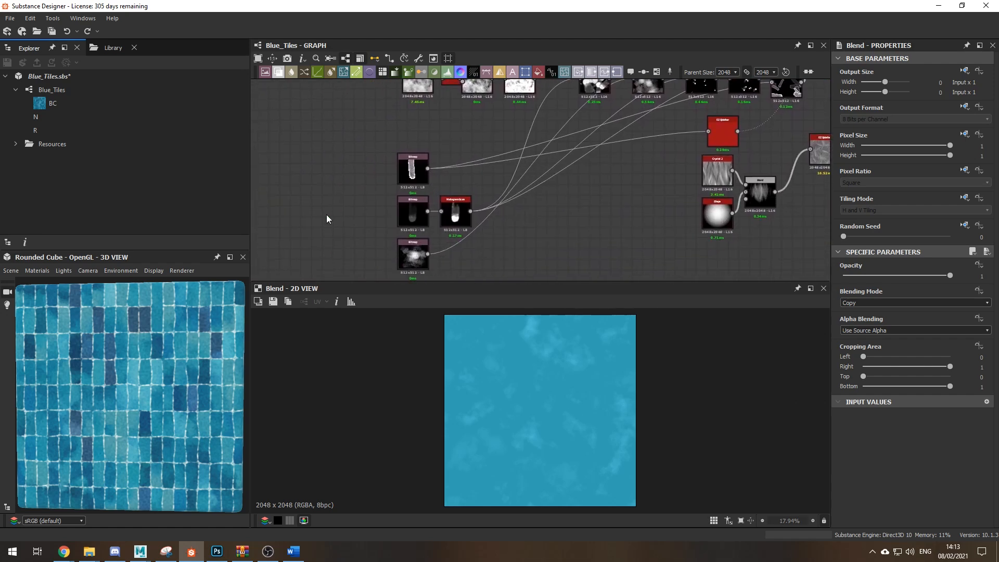
pyautogui.scroll(2, 402, 155)
pyautogui.scroll(1, 403, 154)
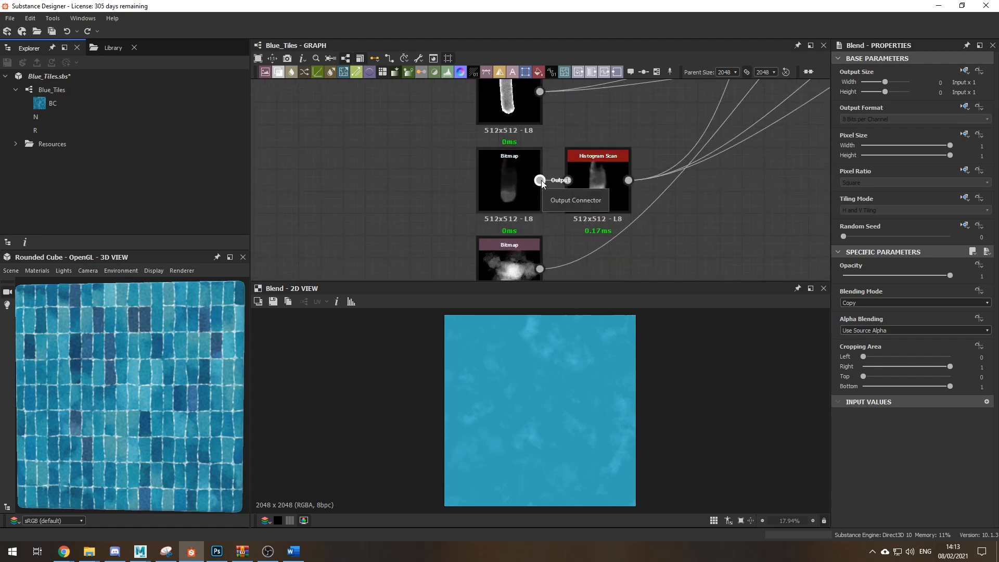
pyautogui.moveTo(791, 202); pyautogui.dragTo(554, 289, button='middle')
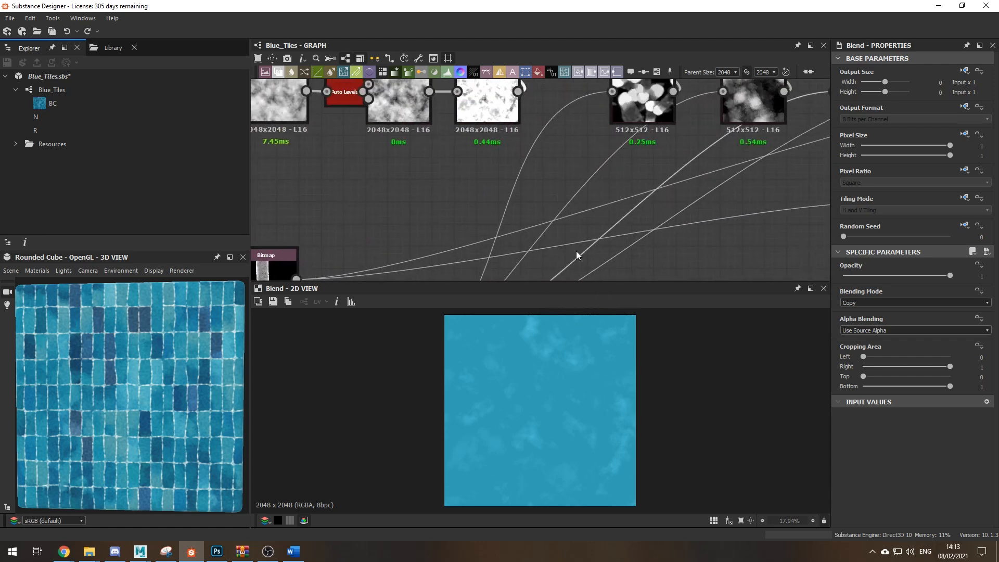
# Try different Repeats and Default Scale values on the first EZ Splatter node, and undo the changes
pyautogui.click(551, 188)
pyautogui.scroll(5, 551, 427)
pyautogui.click(886, 314)
pyautogui.moveTo(887, 324); pyautogui.dragTo(930, 361)
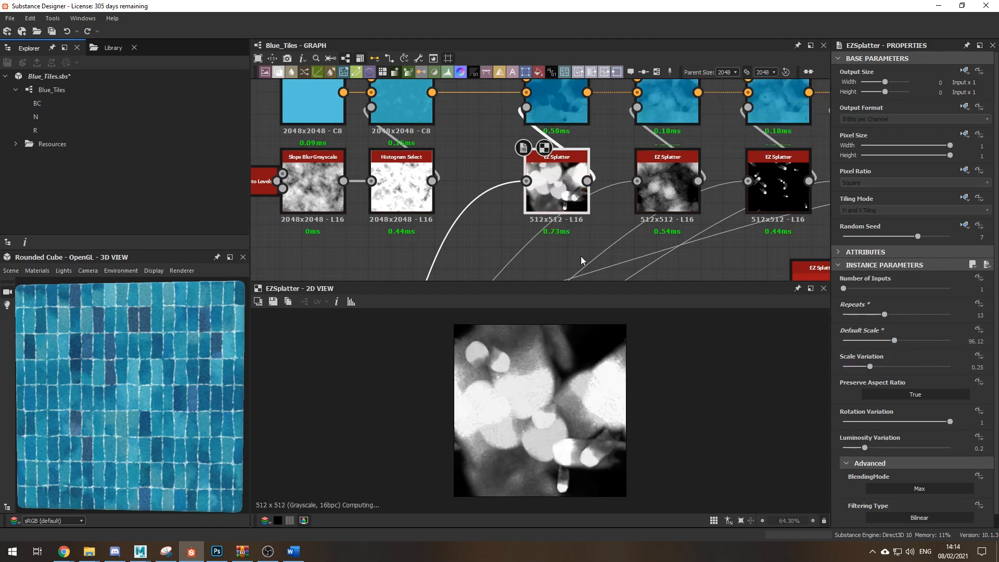
pyautogui.hotkey('ctrl', 'z')
pyautogui.hotkey('ctrl', 'z')
# Preview the cloud-shaped brush02 Bitmap node and inspect the brush01_1 Bitmap node above it
pyautogui.scroll(-3, 494, 155)
pyautogui.moveTo(566, 235); pyautogui.dragTo(651, 116, button='middle')
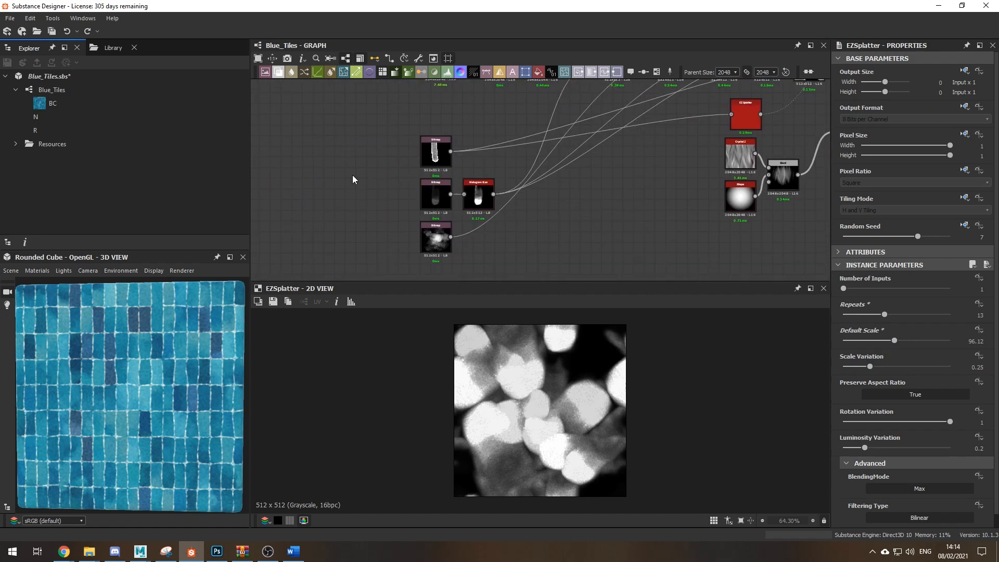
pyautogui.scroll(4, 435, 218)
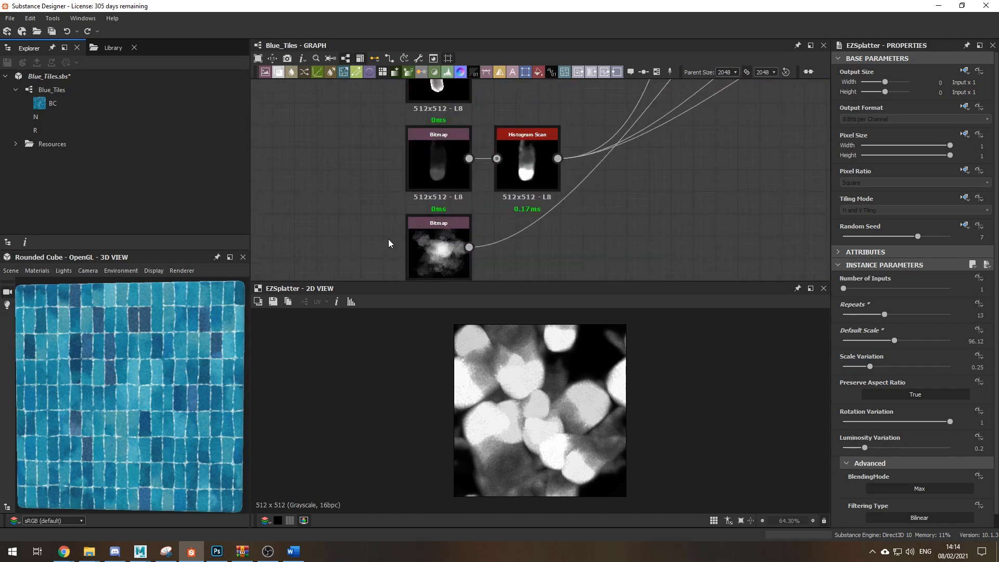
pyautogui.click(444, 233)
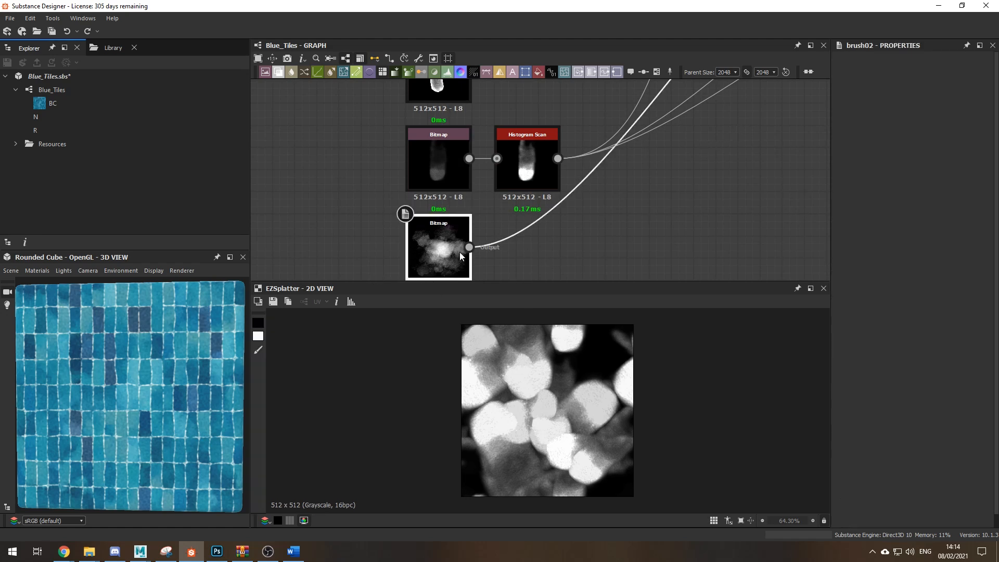
pyautogui.doubleClick(432, 259)
pyautogui.scroll(-1, 563, 390)
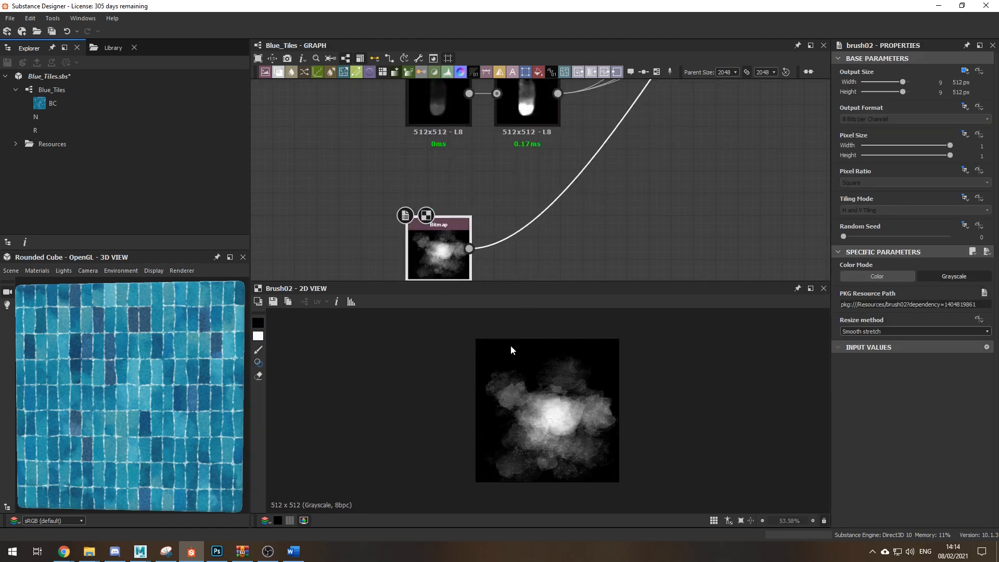
pyautogui.moveTo(436, 134); pyautogui.dragTo(414, 188, button='middle')
pyautogui.click(411, 156)
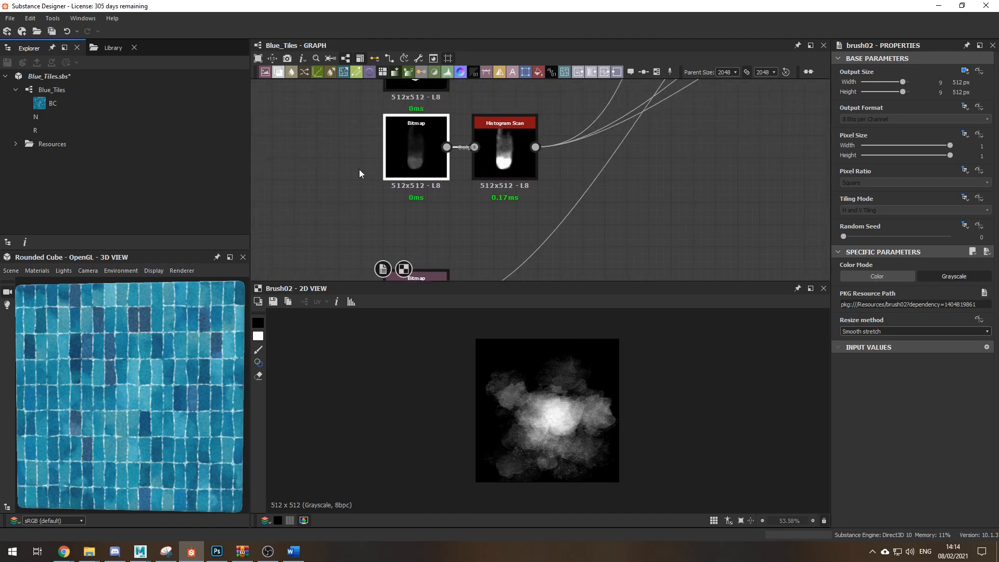
pyautogui.moveTo(354, 154); pyautogui.dragTo(352, 200, button='middle')
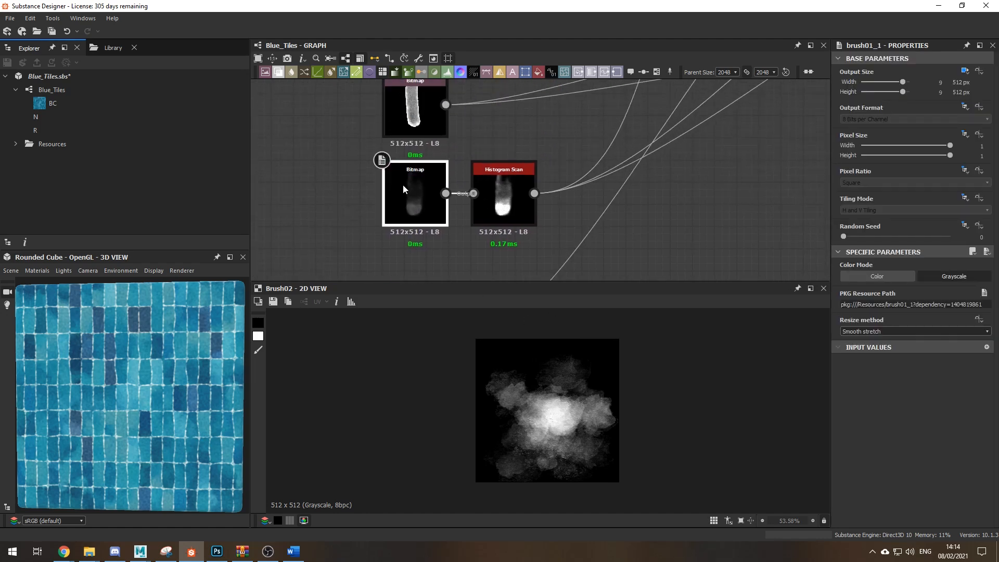
# Preview the Blend node that adds the last Uniform Color, just before the disabled Blend node
pyautogui.moveTo(818, 143); pyautogui.dragTo(691, 198, button='middle')
pyautogui.scroll(-4, 718, 166)
pyautogui.moveTo(749, 130); pyautogui.dragTo(343, 260, button='middle')
pyautogui.scroll(-1, 595, 205)
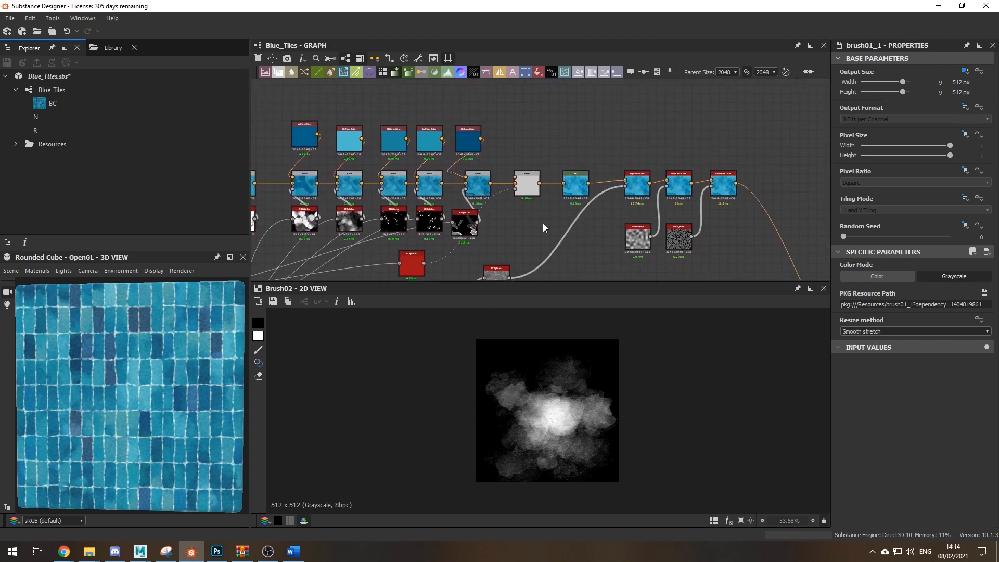
pyautogui.scroll(3, 408, 155)
pyautogui.moveTo(579, 148); pyautogui.dragTo(615, 125, button='middle')
pyautogui.doubleClick(566, 178)
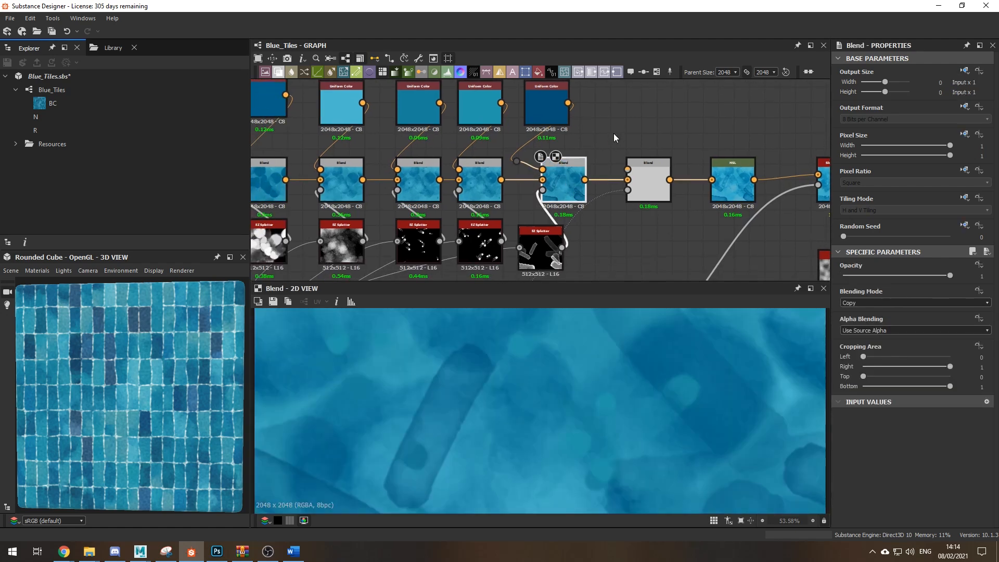
# Select the disabled Blend node in front of the HSL node and enable it again
pyautogui.moveTo(613, 133); pyautogui.dragTo(530, 145, button='middle')
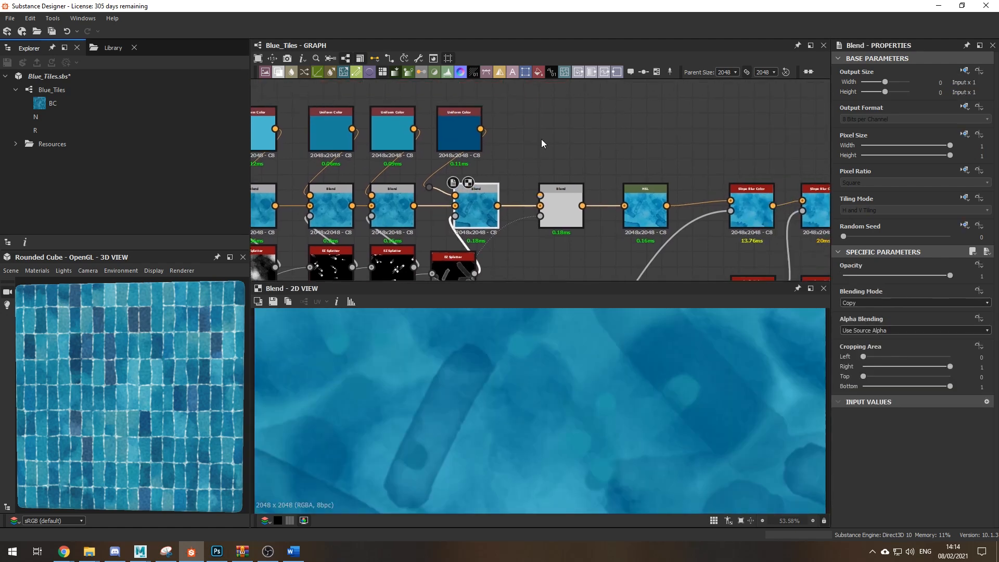
pyautogui.doubleClick(570, 218)
pyautogui.hotkey('shift', 'd')
# Preview the first Slope Blur Color node after the HSL node and trace its slope input back to the EZ Splatter
pyautogui.moveTo(622, 145); pyautogui.dragTo(458, 130, button='middle')
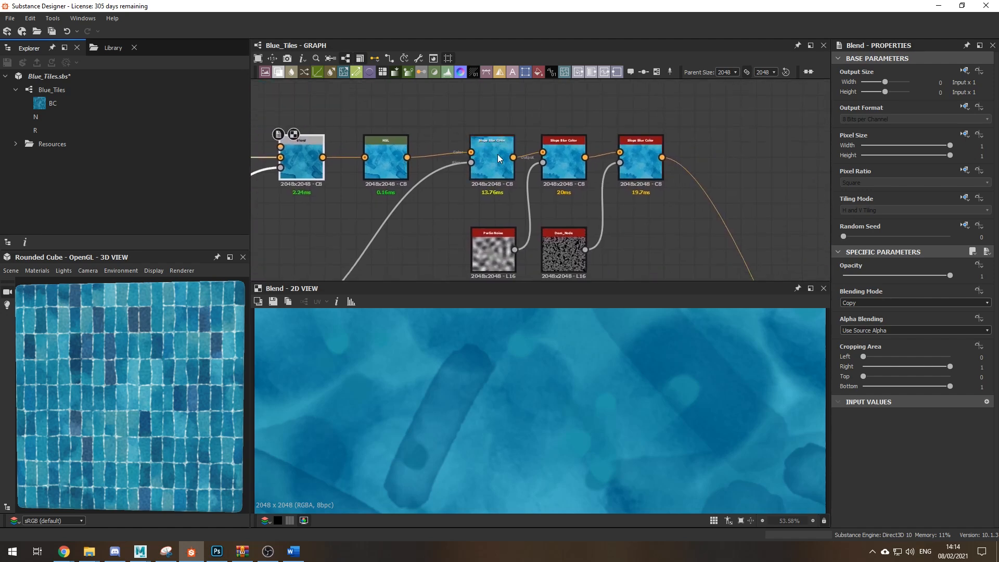
pyautogui.doubleClick(498, 159)
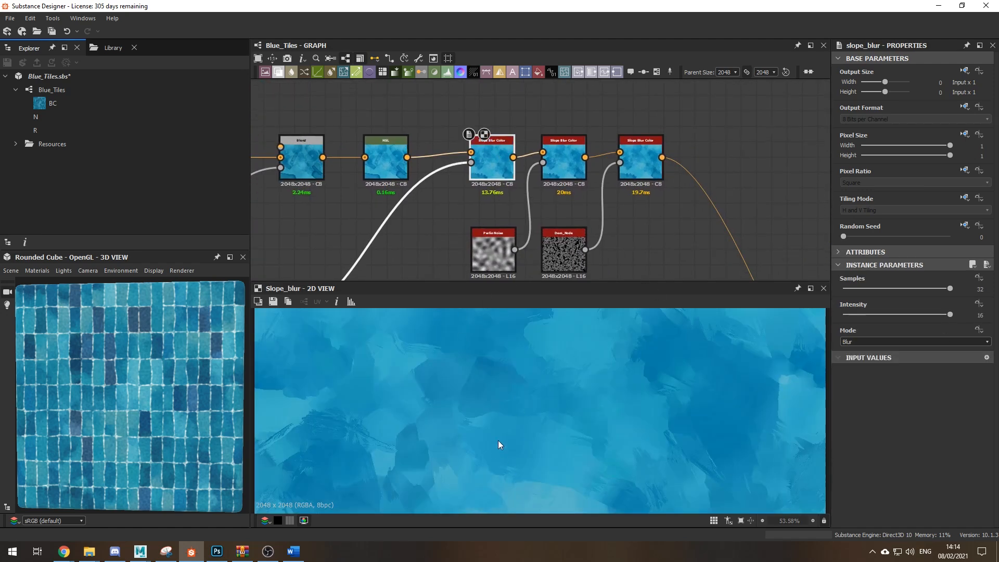
pyautogui.moveTo(520, 157); pyautogui.dragTo(557, 129, button='middle')
pyautogui.scroll(-4, 510, 161)
pyautogui.scroll(5, 405, 228)
pyautogui.moveTo(405, 228); pyautogui.dragTo(475, 175, button='middle')
pyautogui.scroll(-1, 475, 175)
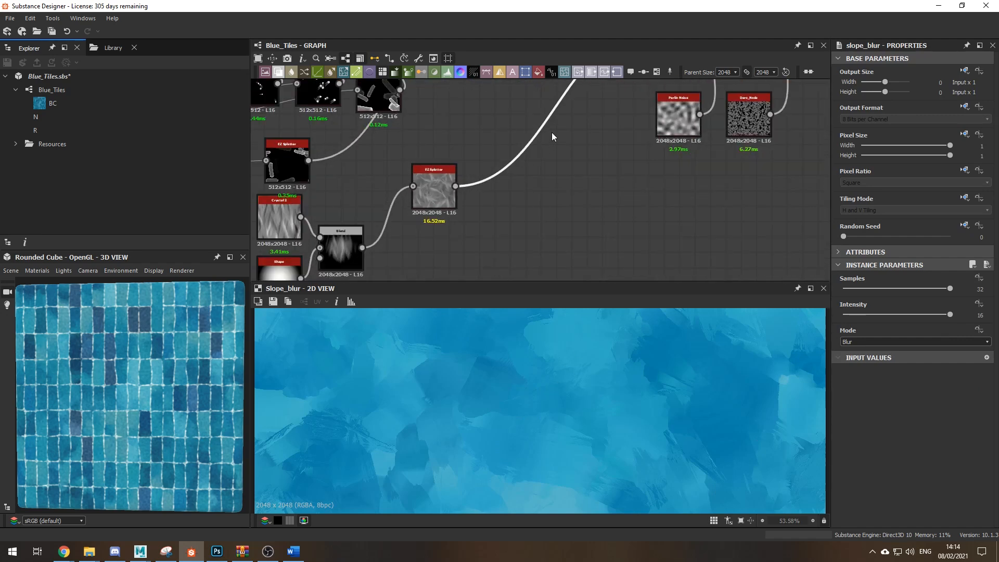
# Preview the second and third Slope Blur Color nodes at the end of the colour chain
pyautogui.moveTo(554, 131); pyautogui.dragTo(358, 235, button='middle')
pyautogui.doubleClick(545, 120)
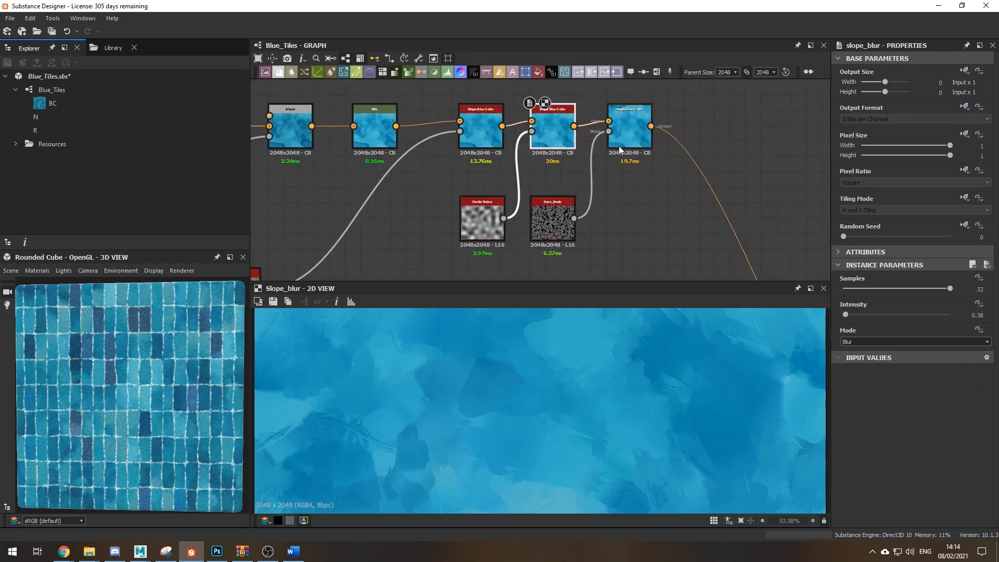
pyautogui.doubleClick(629, 136)
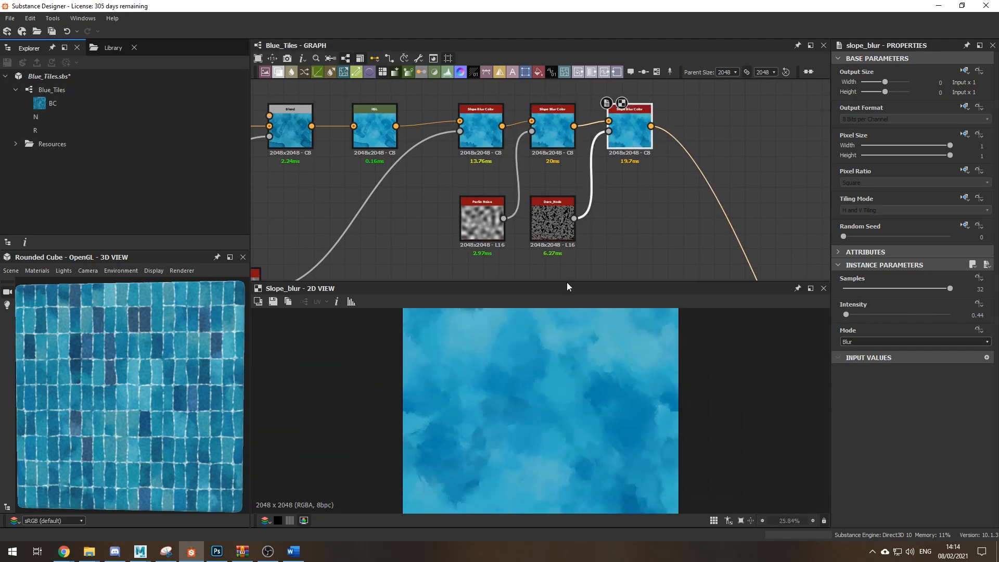
# Enlarge the 2D view to show the whole texture of the last Slope Blur Color node and follow its output in the graph
pyautogui.moveTo(567, 282); pyautogui.dragTo(565, 193)
pyautogui.scroll(-3, 536, 335)
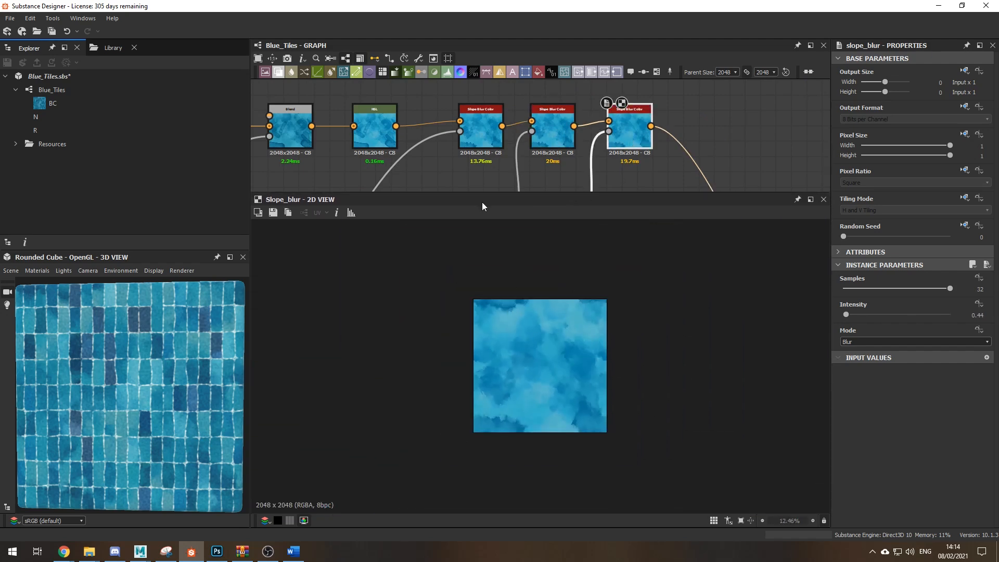
pyautogui.moveTo(701, 129); pyautogui.dragTo(543, 105, button='middle')
pyautogui.scroll(-3, 567, 152)
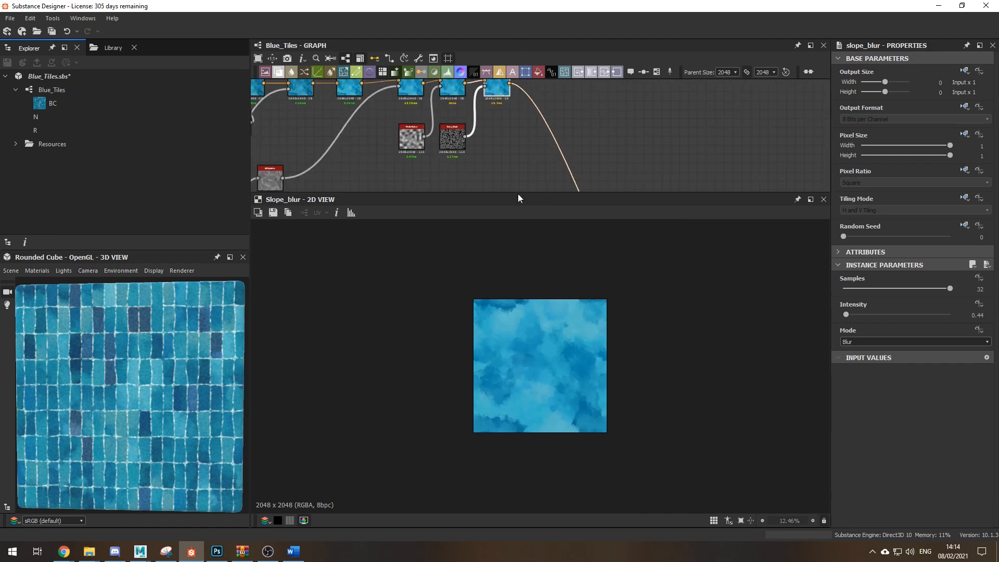
# Enlarge the graph view and follow the colour variation's output to the descending chain of Blend nodes
pyautogui.moveTo(523, 192); pyautogui.dragTo(512, 376)
pyautogui.moveTo(506, 322); pyautogui.dragTo(448, 188, button='middle')
pyautogui.scroll(-7, 482, 158)
pyautogui.moveTo(563, 289); pyautogui.dragTo(396, 192, button='middle')
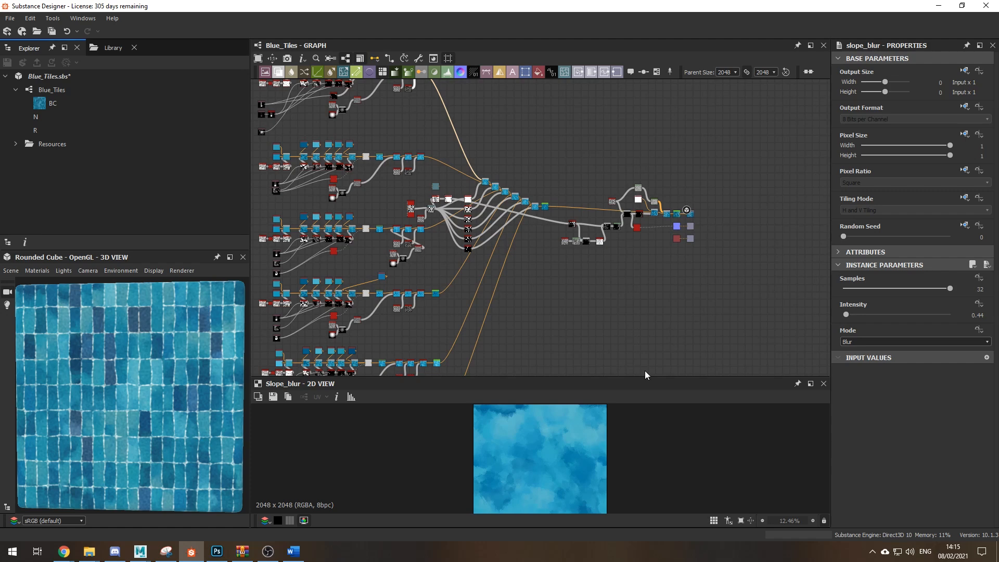
pyautogui.scroll(1, 459, 241)
pyautogui.scroll(3, 576, 286)
pyautogui.moveTo(526, 230); pyautogui.dragTo(562, 298, button='middle')
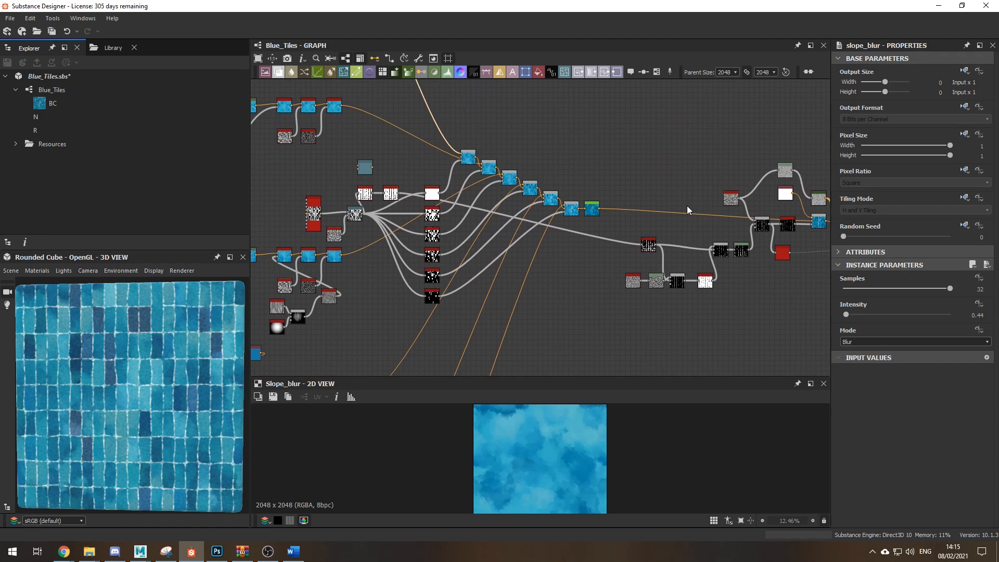
pyautogui.scroll(2, 507, 245)
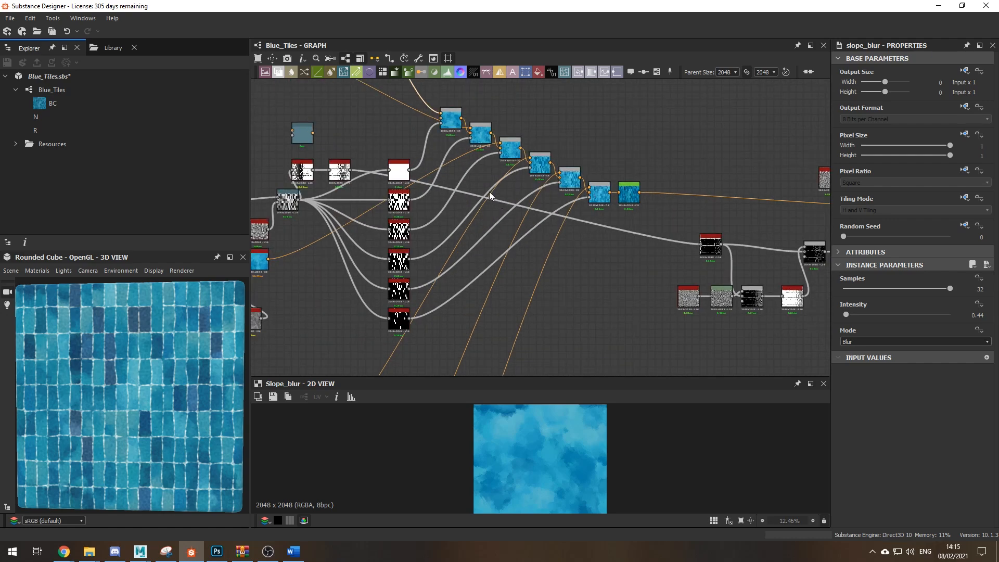
# Trace the colour variation branches into the Blend chain and locate the masks that drive it
pyautogui.moveTo(480, 180); pyautogui.dragTo(539, 314, button='middle')
pyautogui.moveTo(357, 233); pyautogui.dragTo(497, 145, button='middle')
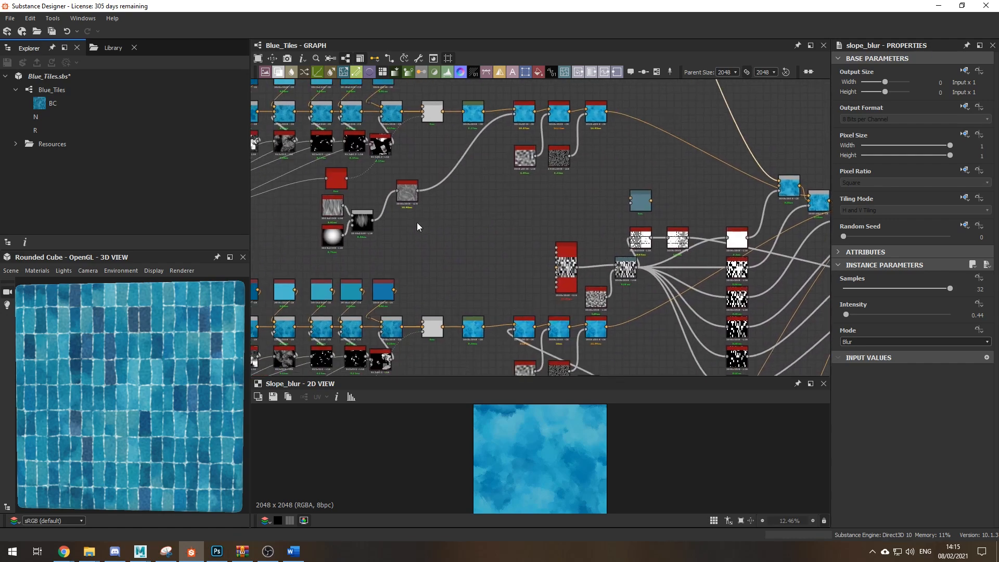
pyautogui.moveTo(493, 287); pyautogui.dragTo(621, 213, button='middle')
pyautogui.moveTo(802, 159); pyautogui.dragTo(496, 174, button='middle')
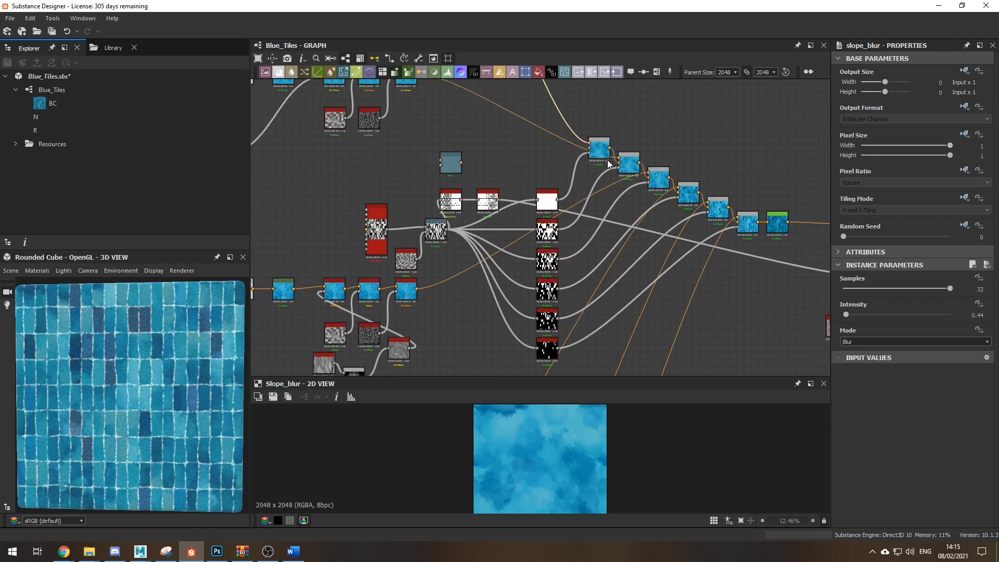
pyautogui.moveTo(460, 145); pyautogui.dragTo(507, 124, button='middle')
# Preview the Tile Sampler that generates the tile pattern and the Warp node it feeds
pyautogui.scroll(3, 407, 203)
pyautogui.scroll(3, 449, 196)
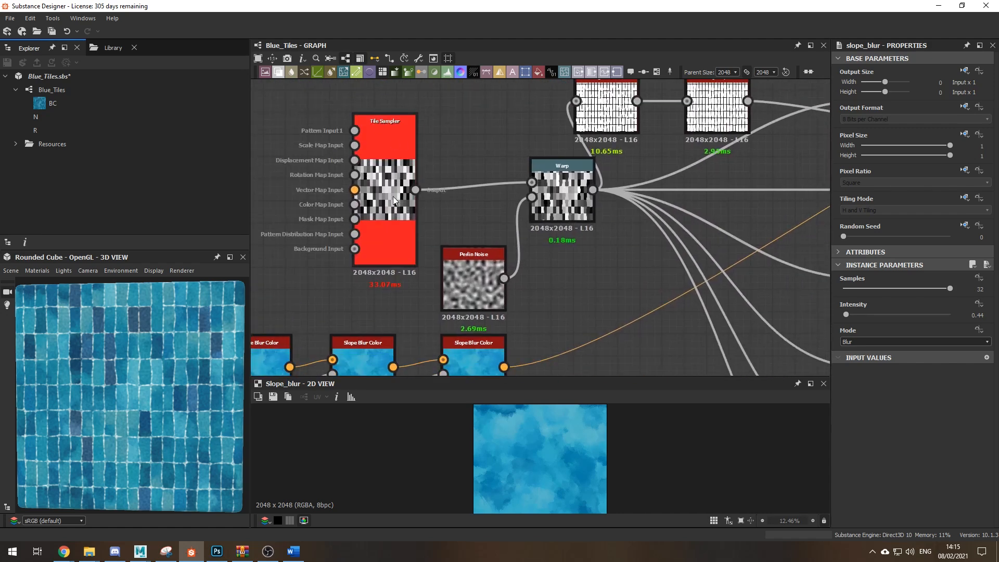
pyautogui.doubleClick(400, 137)
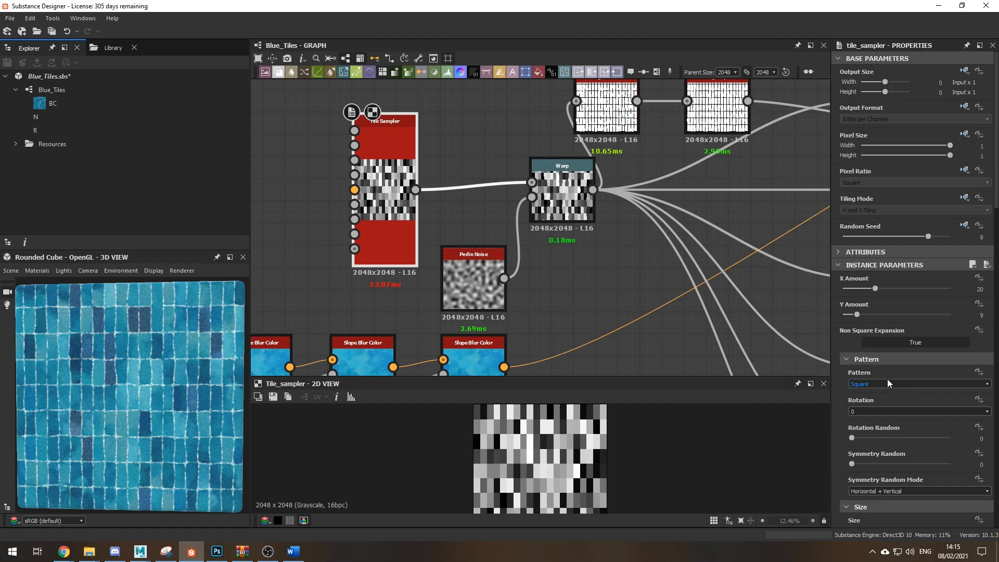
pyautogui.click(572, 186)
pyautogui.scroll(-1, 616, 408)
pyautogui.moveTo(562, 284); pyautogui.dragTo(501, 216, button='middle')
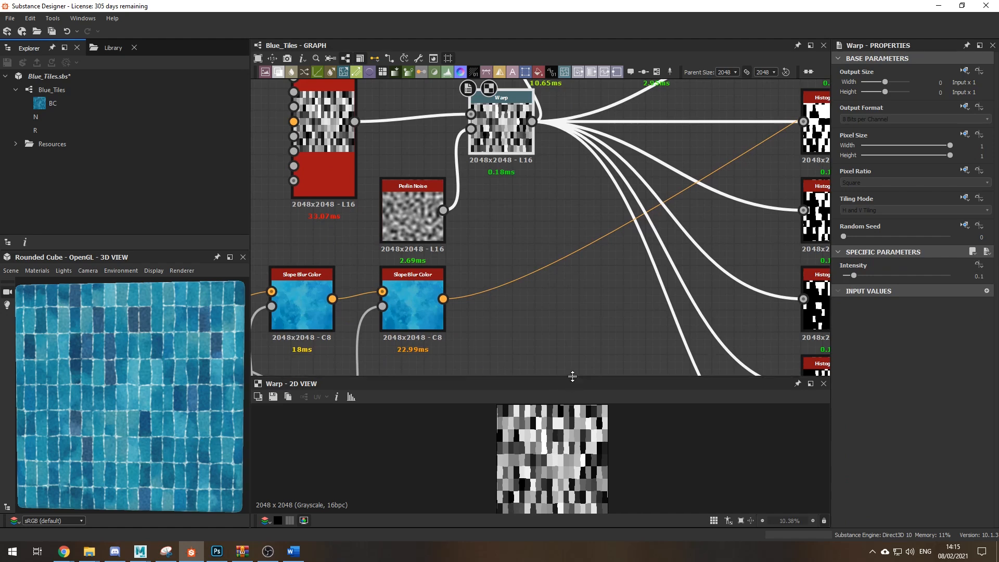
# Enlarge the 2D view and preview the Edge Detect and Blur HQ Grayscale nodes built from the warped tiles
pyautogui.moveTo(573, 376); pyautogui.dragTo(554, 274)
pyautogui.moveTo(575, 117); pyautogui.dragTo(467, 202, button='middle')
pyautogui.scroll(-1, 523, 164)
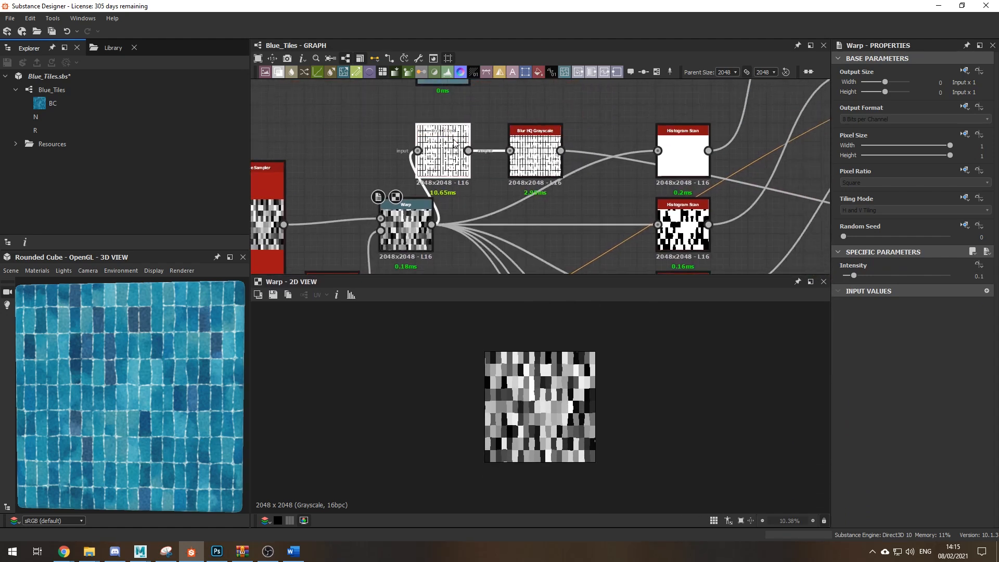
pyautogui.click(461, 151)
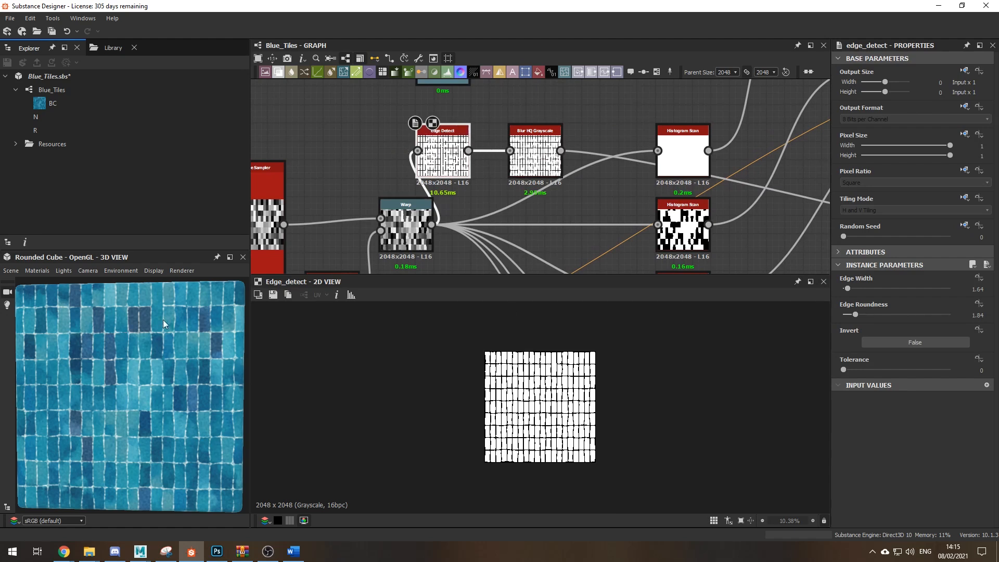
pyautogui.click(553, 167)
pyautogui.moveTo(607, 209); pyautogui.dragTo(510, 203, button='middle')
pyautogui.scroll(2, 540, 405)
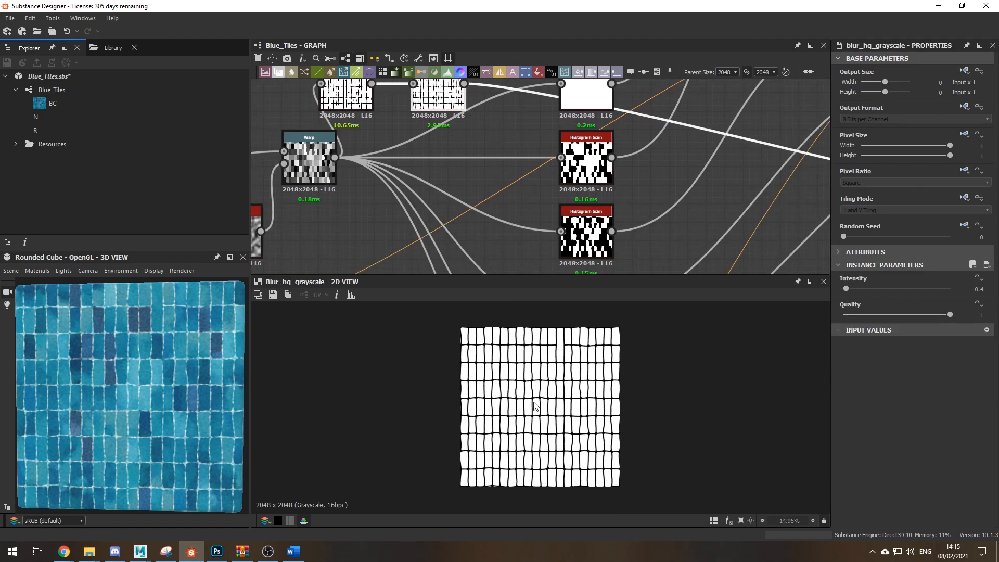
# Follow the blurred edges to the Invert Grayscale node and inspect the white grout lines on the 3D model
pyautogui.scroll(-2, 672, 198)
pyautogui.moveTo(672, 198); pyautogui.dragTo(399, 117, button='middle')
pyautogui.moveTo(614, 197); pyautogui.dragTo(479, 164, button='middle')
pyautogui.scroll(2, 492, 156)
pyautogui.scroll(3, 177, 345)
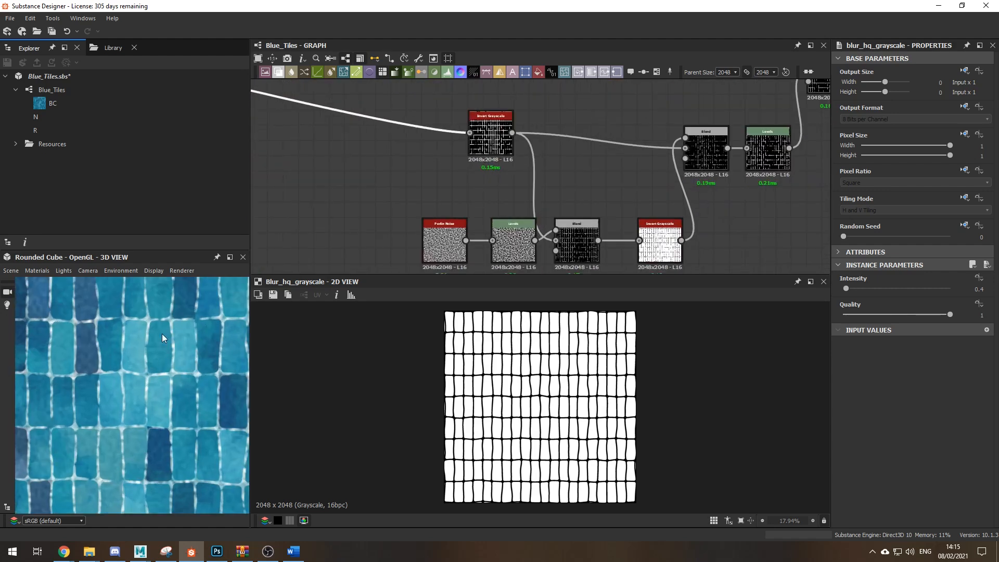
pyautogui.scroll(-2, 203, 380)
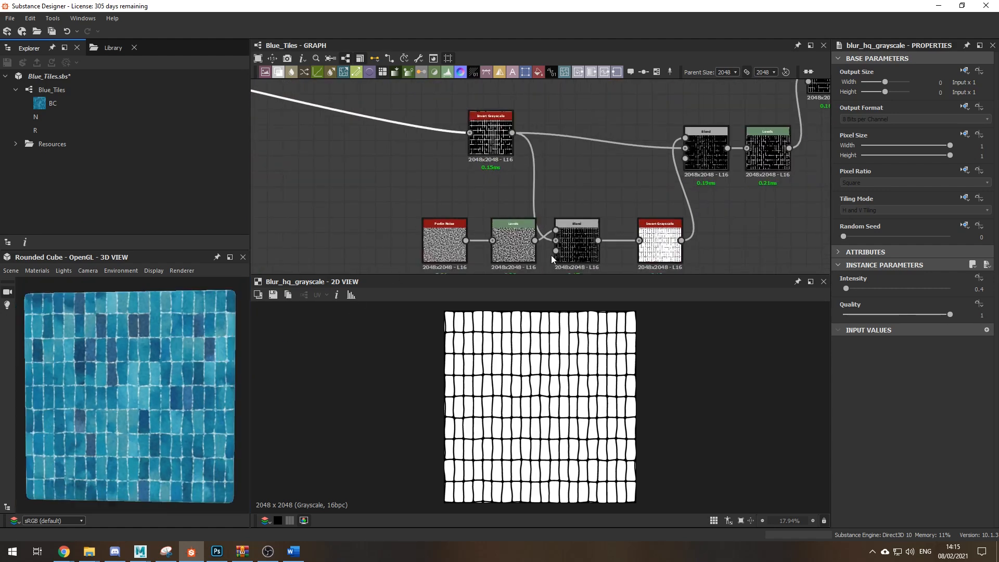
# Preview the inverted edge mask and the Min (Darken) Blend that combines it with Perlin Noise
pyautogui.click(490, 136)
pyautogui.click(576, 244)
pyautogui.moveTo(452, 147); pyautogui.dragTo(454, 110, button='middle')
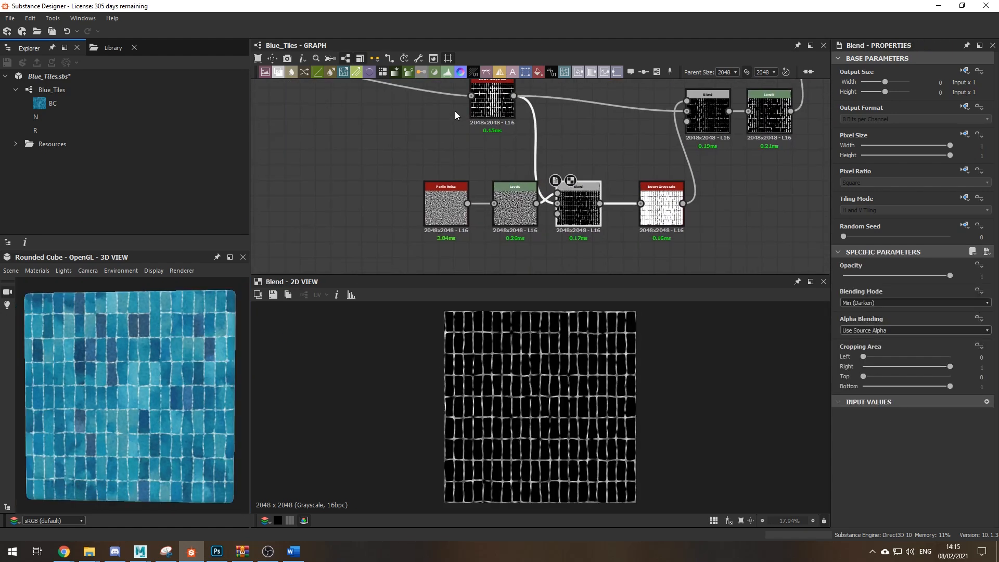
pyautogui.scroll(3, 448, 182)
pyautogui.moveTo(508, 130); pyautogui.dragTo(329, 125, button='middle')
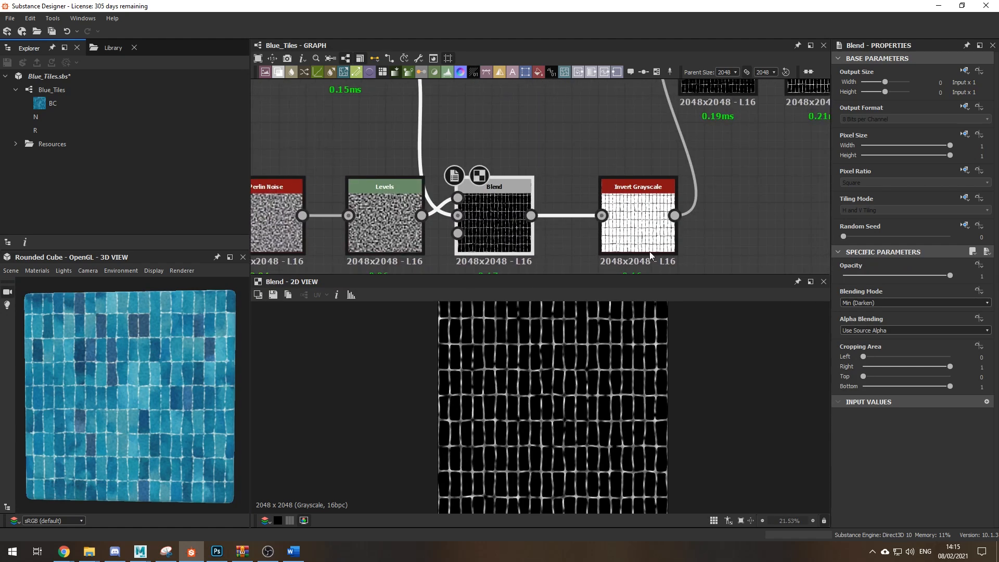
pyautogui.moveTo(570, 178); pyautogui.dragTo(486, 118, button='middle')
pyautogui.scroll(2, 554, 355)
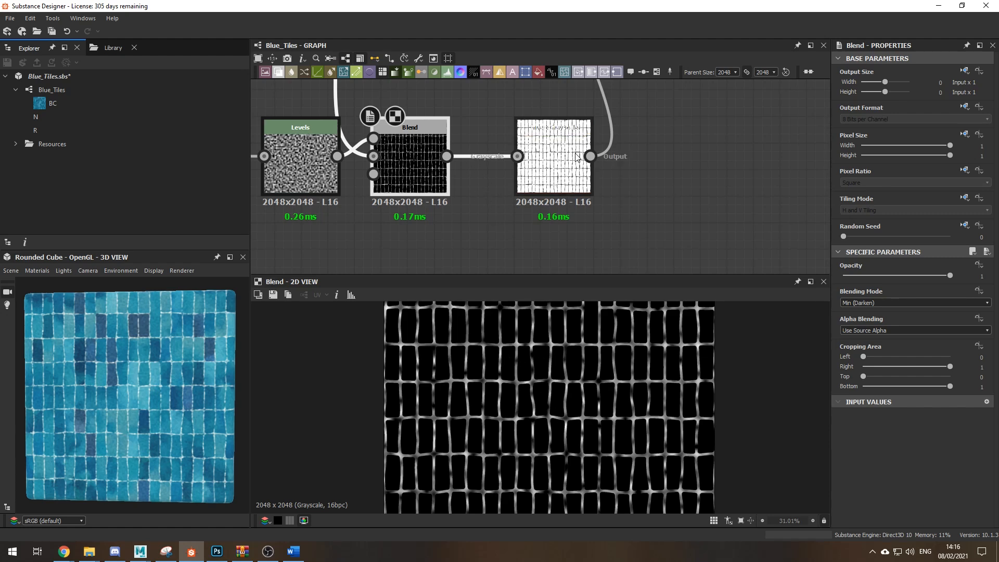
# Preview the Invert Grayscale after the noise blend and the Subtract Blend, comparing them with the first inverted edge mask
pyautogui.click(554, 161)
pyautogui.moveTo(693, 88); pyautogui.dragTo(534, 191, button='middle')
pyautogui.click(487, 144)
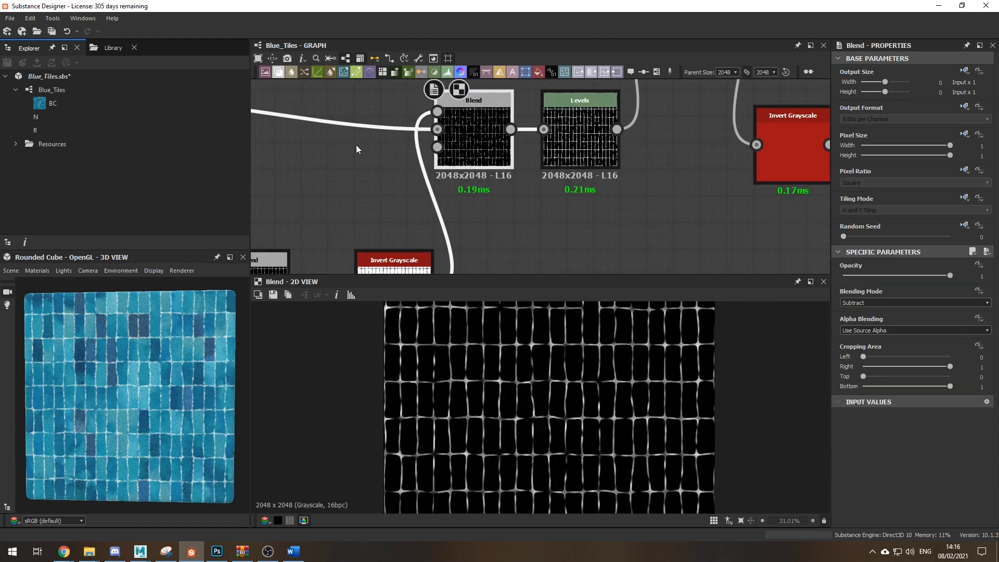
pyautogui.scroll(-3, 375, 187)
pyautogui.moveTo(368, 189); pyautogui.dragTo(557, 227, button='middle')
pyautogui.click(406, 191)
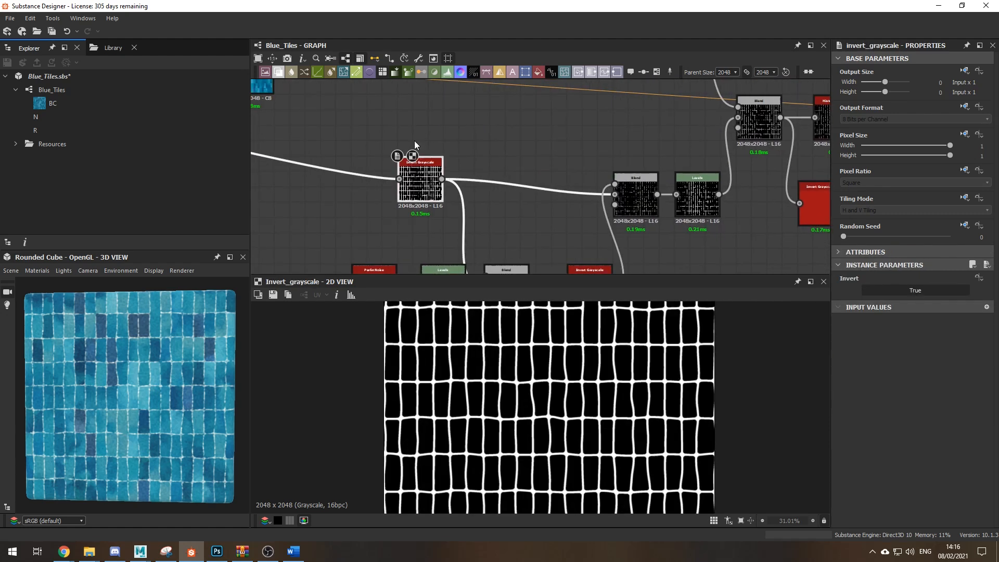
# Preview the Levels node after the Subtract Blend and compare its broken grout lines with the 3D model
pyautogui.moveTo(554, 184); pyautogui.dragTo(544, 157, button='middle')
pyautogui.click(516, 202)
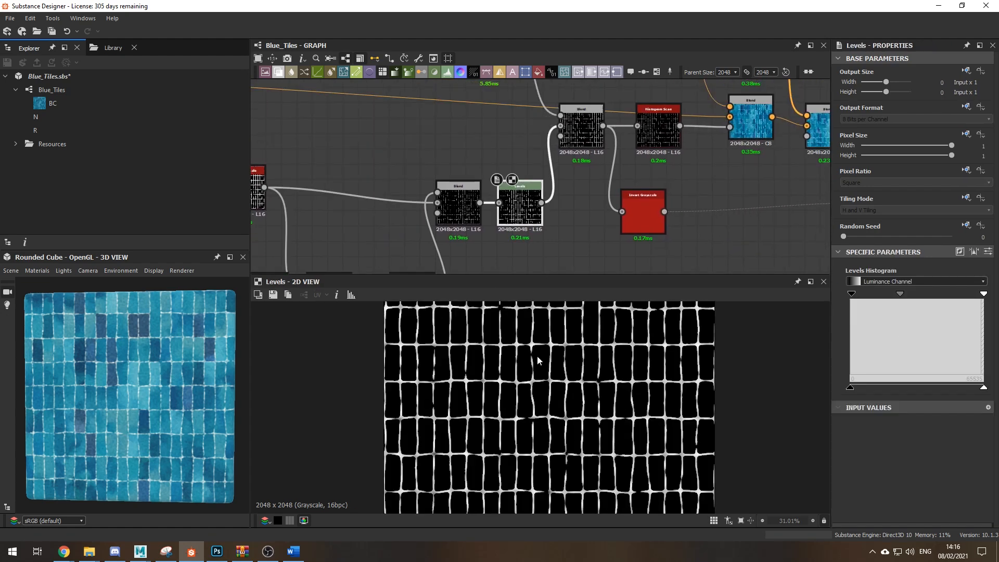
pyautogui.scroll(5, 539, 369)
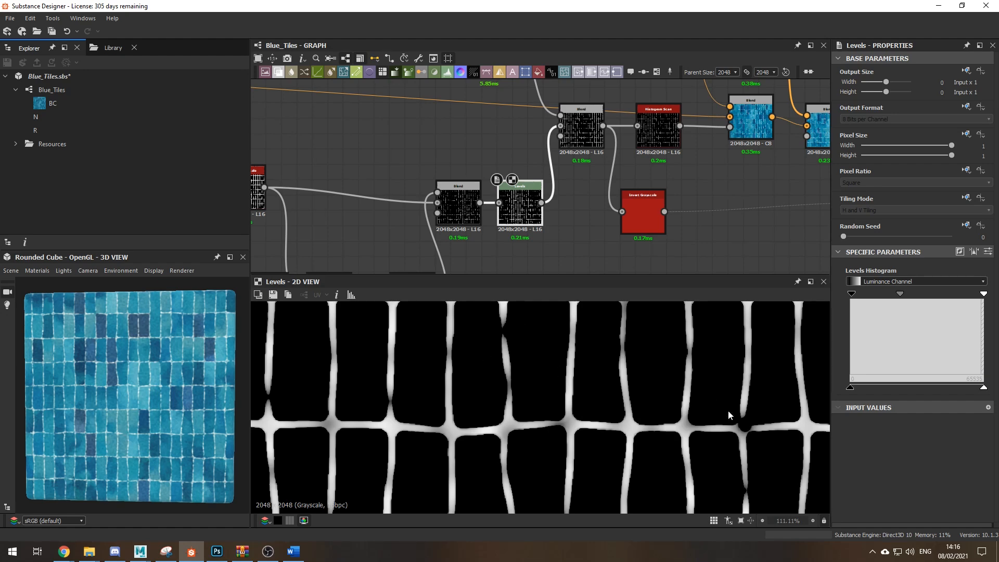
pyautogui.moveTo(697, 373); pyautogui.dragTo(541, 392, button='middle')
pyautogui.moveTo(656, 130); pyautogui.dragTo(569, 195, button='middle')
pyautogui.scroll(3, 190, 376)
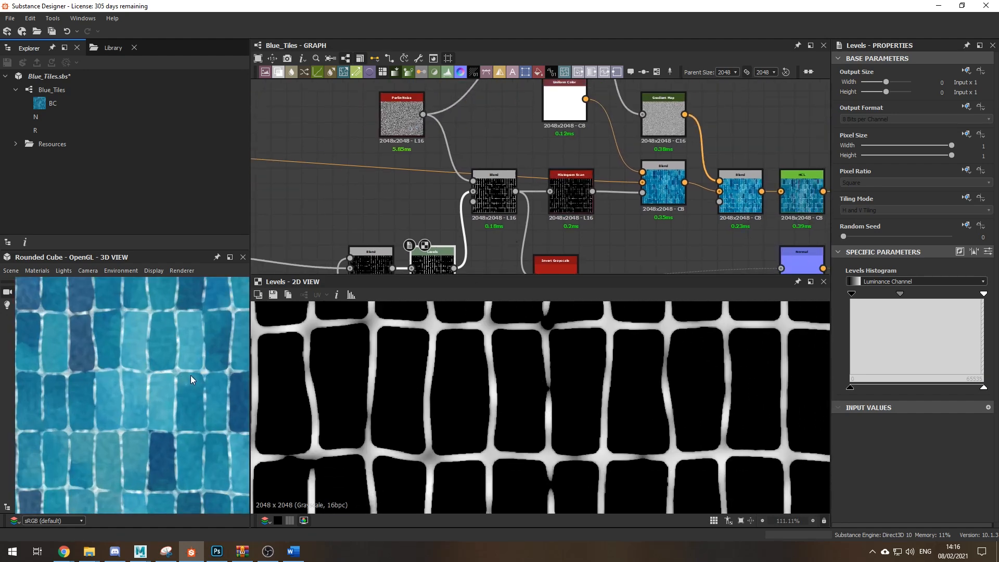
pyautogui.scroll(-4, 178, 392)
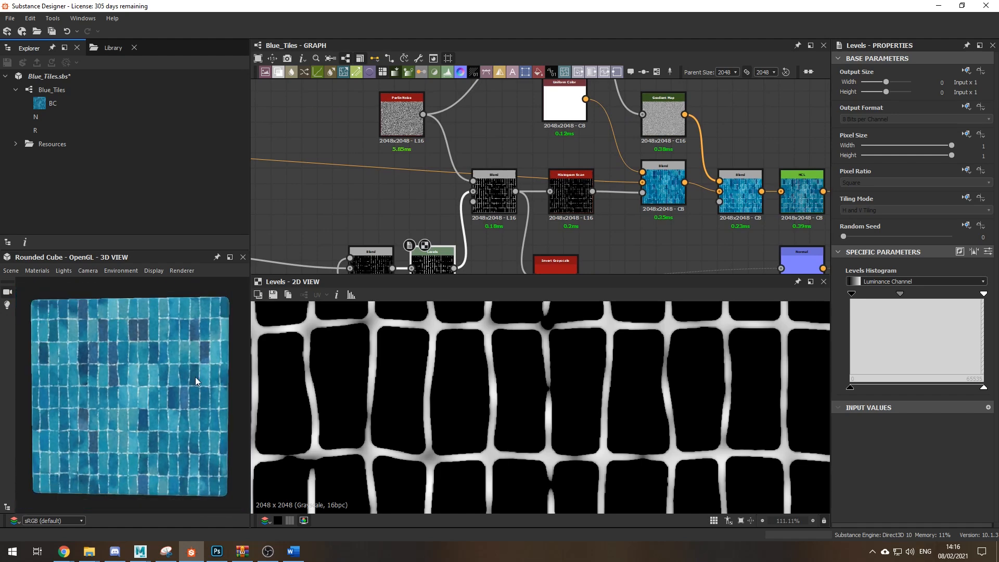
# Preview the grout's Histogram Scan, the noise Blend feeding it, and the colour Blend it masks
pyautogui.doubleClick(563, 205)
pyautogui.scroll(-2, 593, 372)
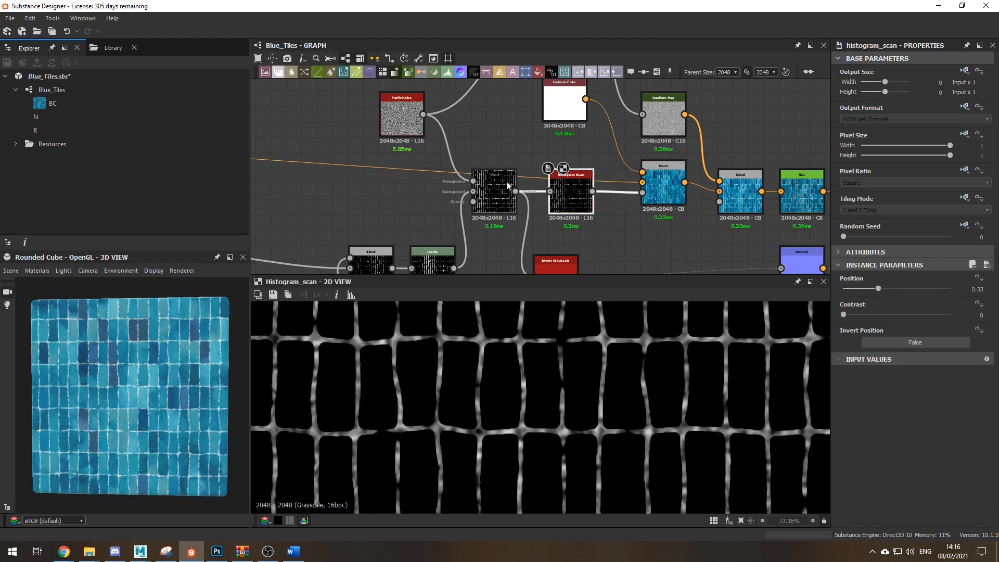
pyautogui.doubleClick(489, 184)
pyautogui.doubleClick(570, 193)
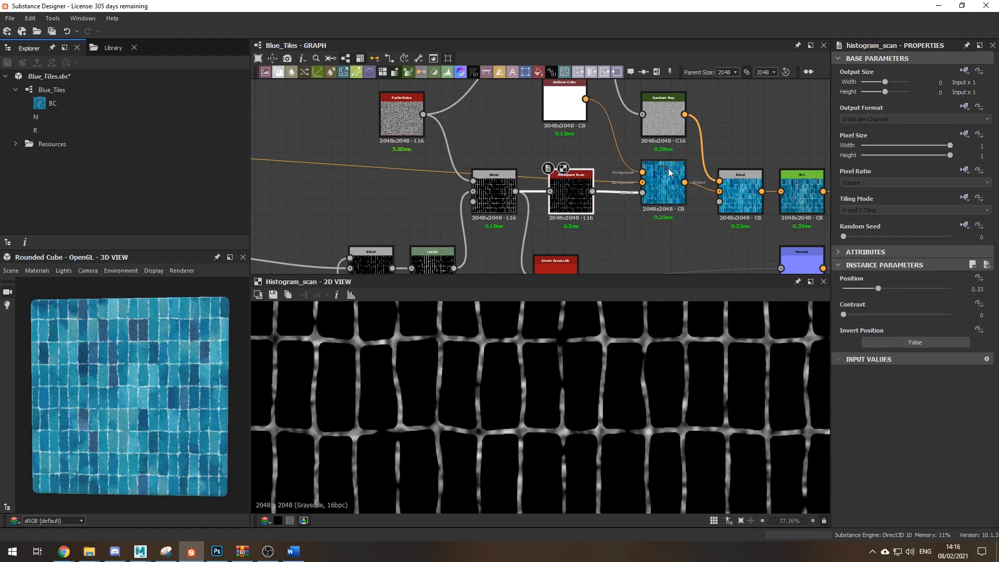
pyautogui.click(663, 193)
# Trace the graph back from the grout section to the Warp node and preview its greyscale tiles
pyautogui.moveTo(363, 192); pyautogui.dragTo(450, 240, button='middle')
pyautogui.scroll(-3, 361, 187)
pyautogui.moveTo(426, 163); pyautogui.dragTo(728, 119, button='middle')
pyautogui.moveTo(442, 179); pyautogui.dragTo(673, 258, button='middle')
pyautogui.moveTo(447, 149); pyautogui.dragTo(468, 127, button='middle')
pyautogui.scroll(2, 456, 165)
pyautogui.moveTo(456, 166); pyautogui.dragTo(423, 148, button='middle')
pyautogui.doubleClick(423, 148)
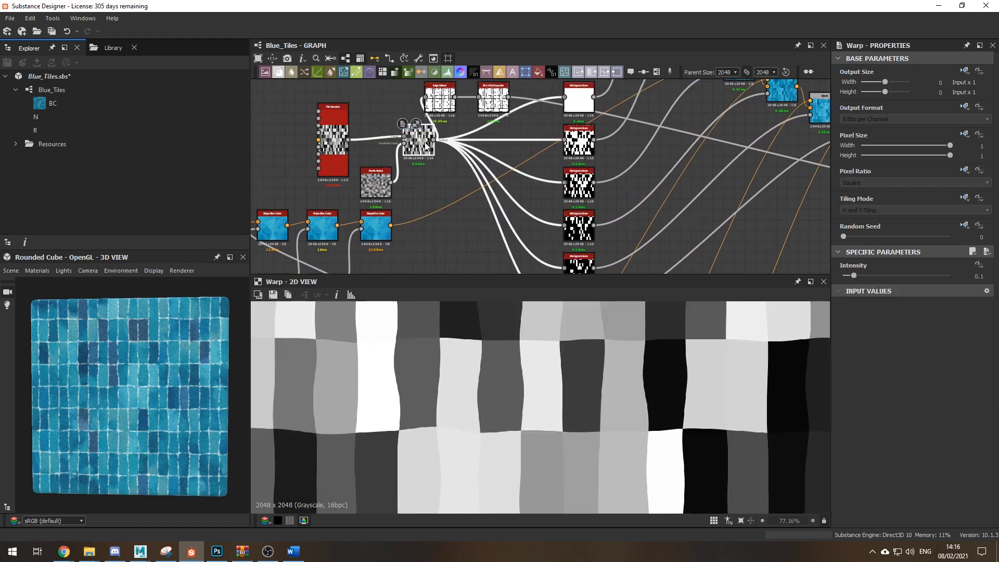
# Preview the Histogram Scan nodes that turn the warped tiles into masks and compare their Position values
pyautogui.doubleClick(578, 140)
pyautogui.moveTo(624, 221); pyautogui.dragTo(611, 163, button='middle')
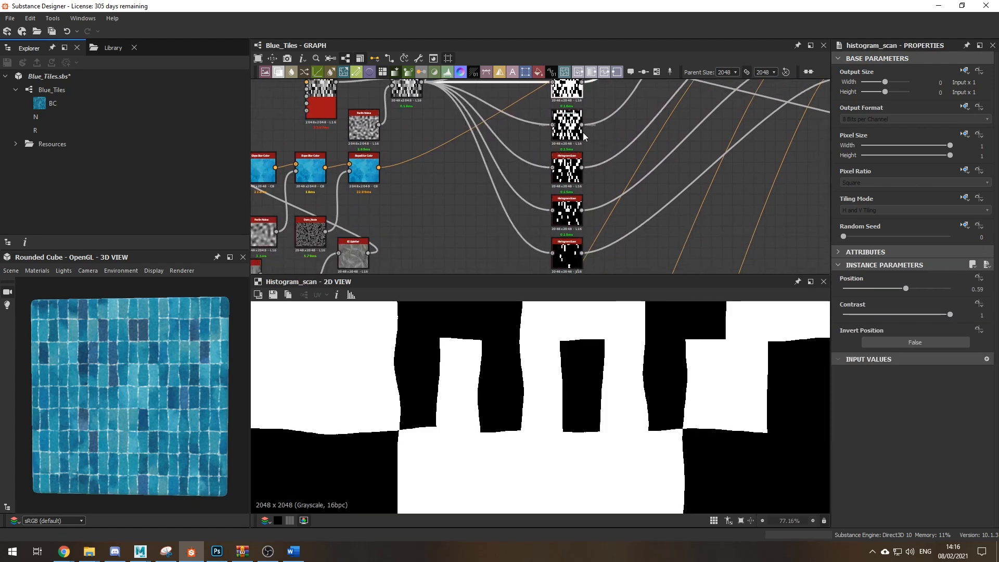
pyautogui.click(577, 134)
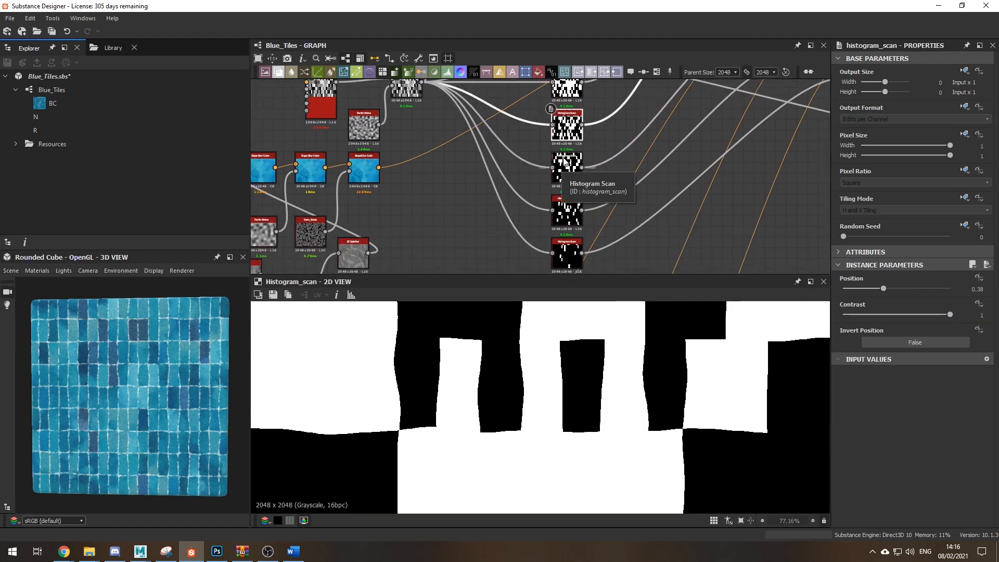
pyautogui.click(565, 166)
pyautogui.moveTo(422, 149); pyautogui.dragTo(349, 105, button='middle')
pyautogui.click(492, 163)
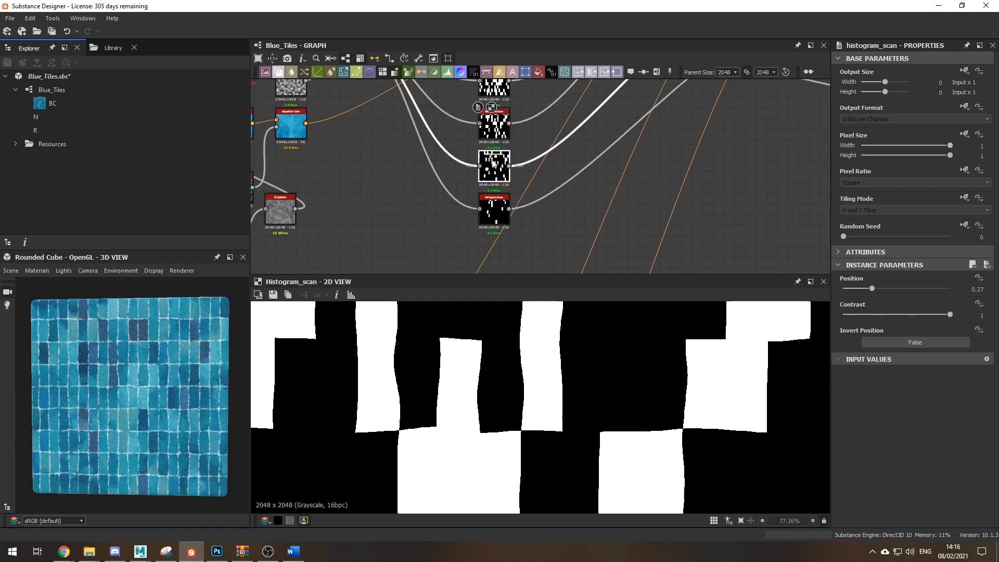
pyautogui.click(494, 211)
pyautogui.scroll(-5, 624, 376)
pyautogui.moveTo(605, 205); pyautogui.dragTo(561, 263, button='middle')
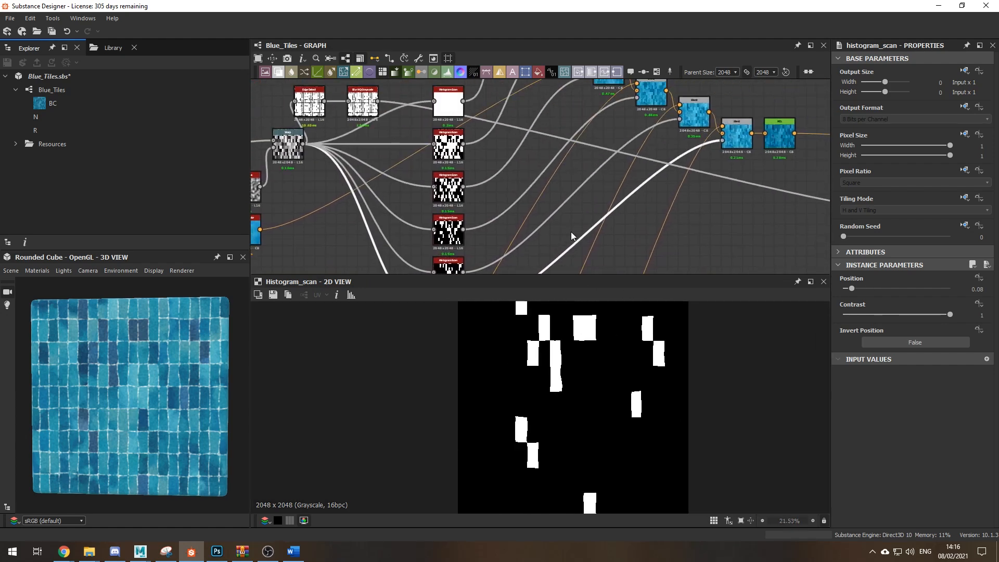
# Preview the final nodes of several colour variation branches that feed the Blend chain
pyautogui.scroll(-2, 561, 312)
pyautogui.moveTo(560, 78); pyautogui.dragTo(529, 143, button='middle')
pyautogui.scroll(-6, 470, 188)
pyautogui.moveTo(472, 188); pyautogui.dragTo(449, 133, button='middle')
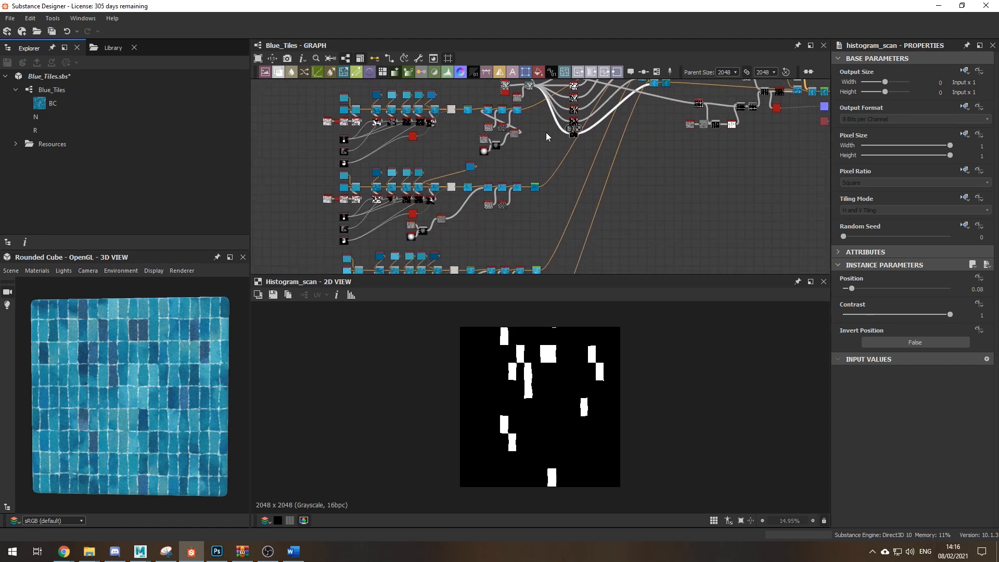
pyautogui.doubleClick(534, 186)
pyautogui.doubleClick(516, 109)
pyautogui.moveTo(539, 202); pyautogui.dragTo(531, 131, button='middle')
pyautogui.doubleClick(530, 199)
# Preview successive Blend nodes in the chain to examine how the colour variations are layered onto individual tiles
pyautogui.moveTo(597, 150); pyautogui.dragTo(440, 261, button='middle')
pyautogui.scroll(3, 485, 127)
pyautogui.moveTo(484, 127); pyautogui.dragTo(569, 200, button='middle')
pyautogui.scroll(3, 526, 135)
pyautogui.doubleClick(562, 186)
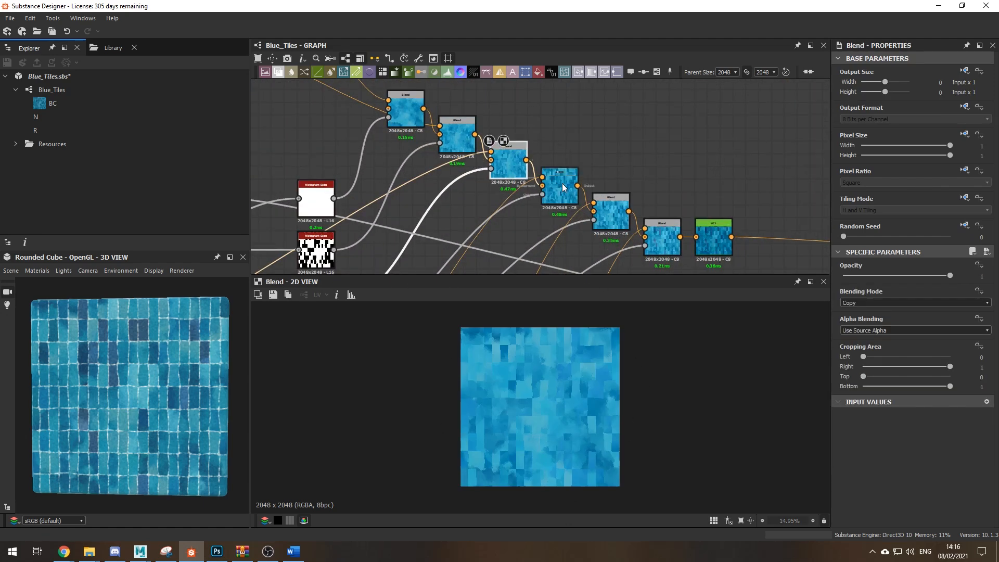
pyautogui.moveTo(624, 224); pyautogui.dragTo(538, 155, button='middle')
pyautogui.click(538, 154)
pyautogui.doubleClick(537, 155)
# Preview the Blend node that overlays the white grout on the coloured tiles and inspect it up close
pyautogui.moveTo(648, 196); pyautogui.dragTo(491, 126, button='middle')
pyautogui.scroll(-1, 492, 126)
pyautogui.scroll(-1, 656, 148)
pyautogui.moveTo(655, 148); pyautogui.dragTo(334, 186, button='middle')
pyautogui.doubleClick(516, 159)
pyautogui.scroll(4, 512, 320)
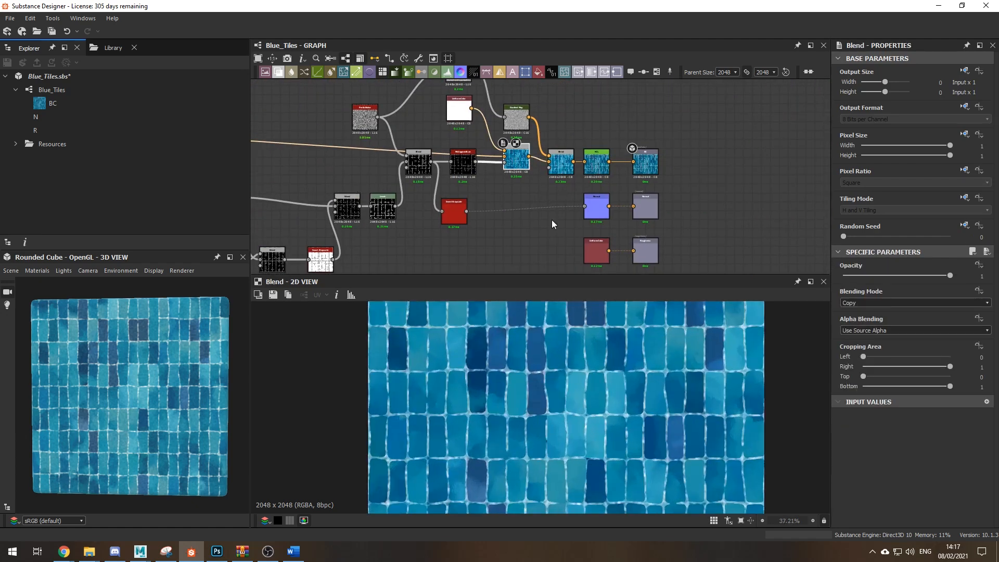
# Preview the Soft Light Blend before the HCL node and trace its Perlin Noise, Levels and Gradient Map inputs
pyautogui.doubleClick(565, 157)
pyautogui.moveTo(562, 133); pyautogui.dragTo(589, 177, button='middle')
pyautogui.scroll(2, 440, 185)
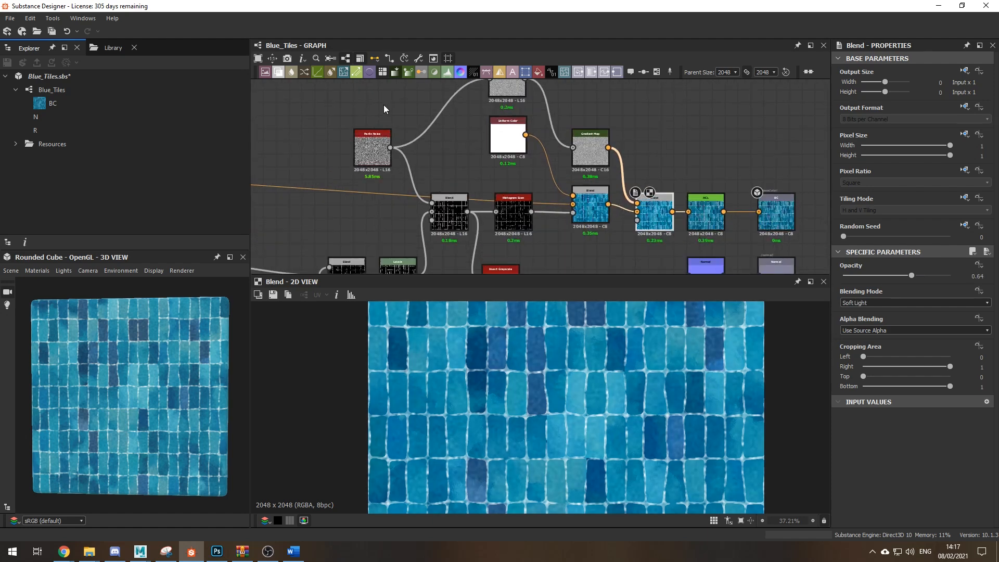
pyautogui.moveTo(383, 105); pyautogui.dragTo(377, 141, button='middle')
pyautogui.scroll(1, 368, 186)
pyautogui.scroll(1, 367, 187)
pyautogui.moveTo(510, 180); pyautogui.dragTo(458, 219, button='middle')
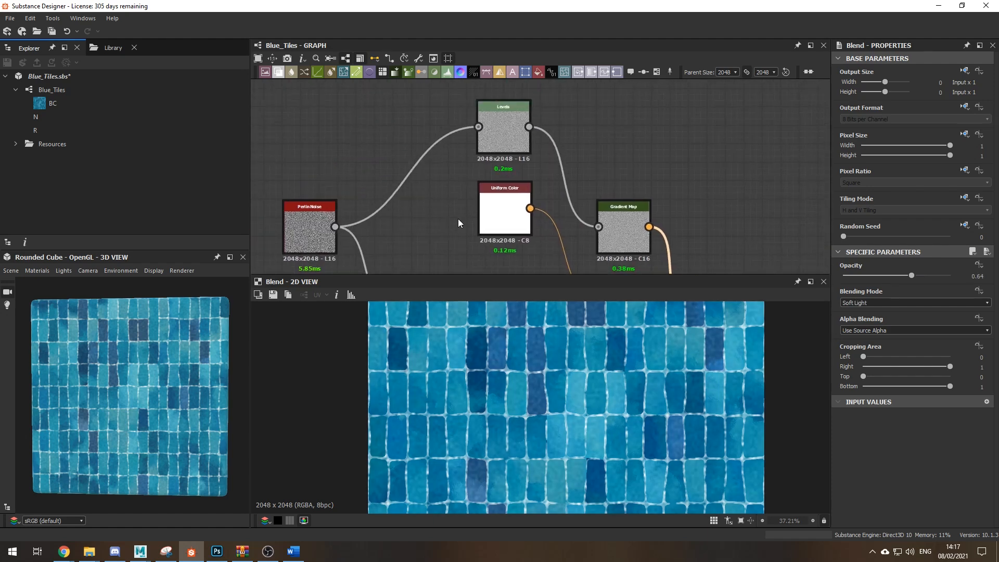
pyautogui.moveTo(578, 242); pyautogui.dragTo(498, 186, button='middle')
pyautogui.moveTo(691, 185); pyautogui.dragTo(665, 158, button='middle')
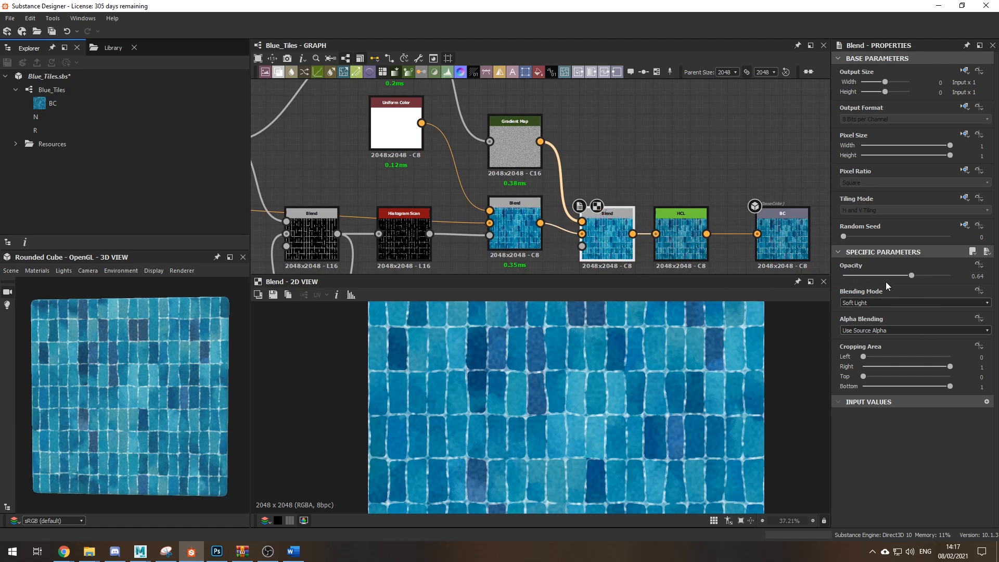
# Adjust the opacity of the Soft Light Blend that feeds the HCL node
pyautogui.moveTo(910, 275)
pyautogui.mouseDown()
pyautogui.moveTo(951, 276)
pyautogui.moveTo(903, 280)
pyautogui.mouseUp()
pyautogui.scroll(-3, 626, 170)
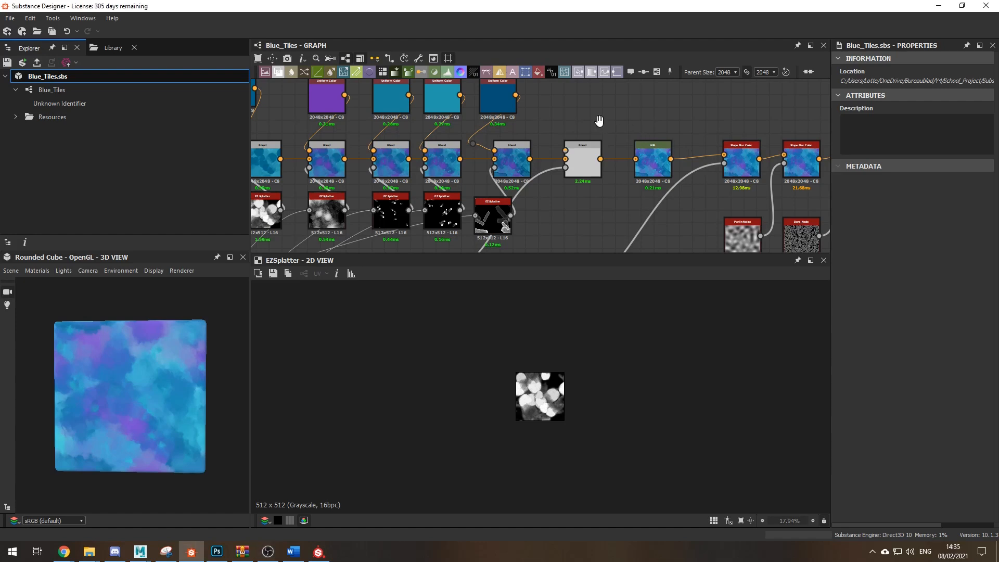
# Move the isolated lowest input node up so it sits directly beneath the other brush shape nodes in the watercolour graph
pyautogui.moveTo(598, 121); pyautogui.dragTo(774, 150, button='middle')
pyautogui.scroll(-3, 656, 189)
pyautogui.moveTo(666, 203); pyautogui.dragTo(576, 145, button='middle')
pyautogui.moveTo(629, 233); pyautogui.dragTo(642, 188, button='middle')
pyautogui.scroll(-2, 721, 237)
pyautogui.moveTo(439, 246); pyautogui.dragTo(463, 220, button='middle')
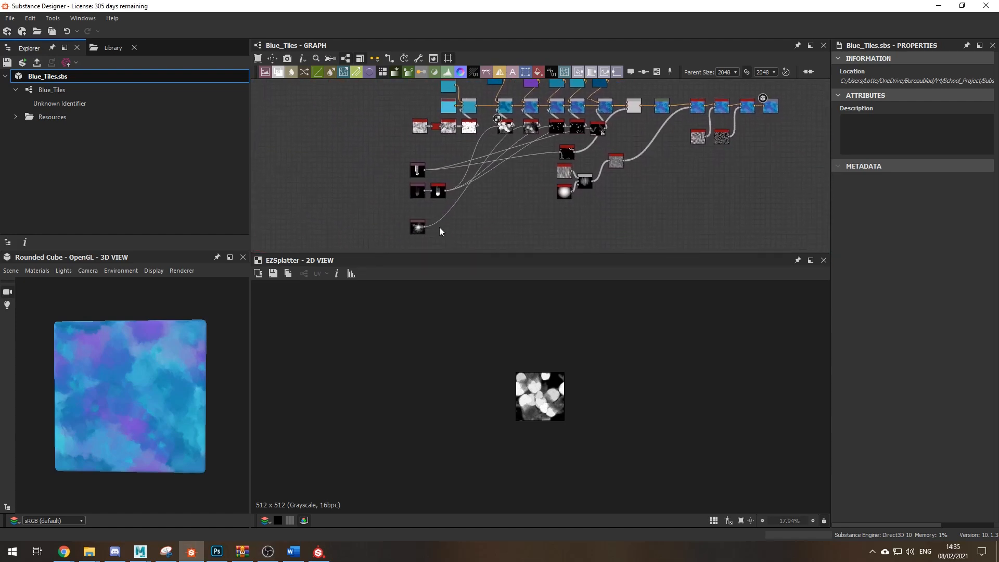
pyautogui.moveTo(414, 230); pyautogui.dragTo(415, 214)
pyautogui.click(534, 182)
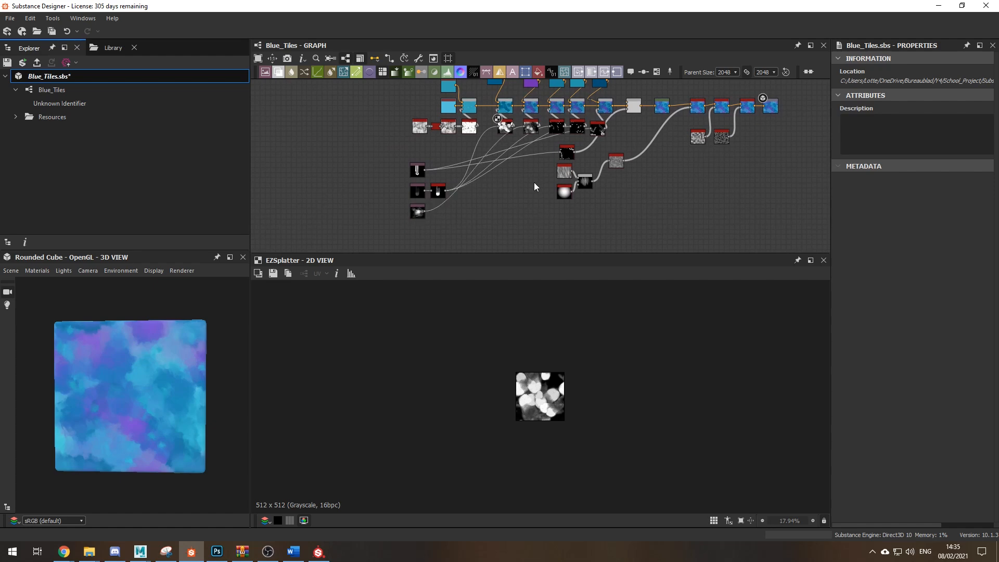
# Preview the BC output and examine how the colour, EZSplatter and Slope Blur nodes lead up to it
pyautogui.moveTo(534, 183); pyautogui.dragTo(494, 219, button='middle')
pyautogui.moveTo(741, 216); pyautogui.dragTo(659, 198, button='middle')
pyautogui.scroll(3, 669, 152)
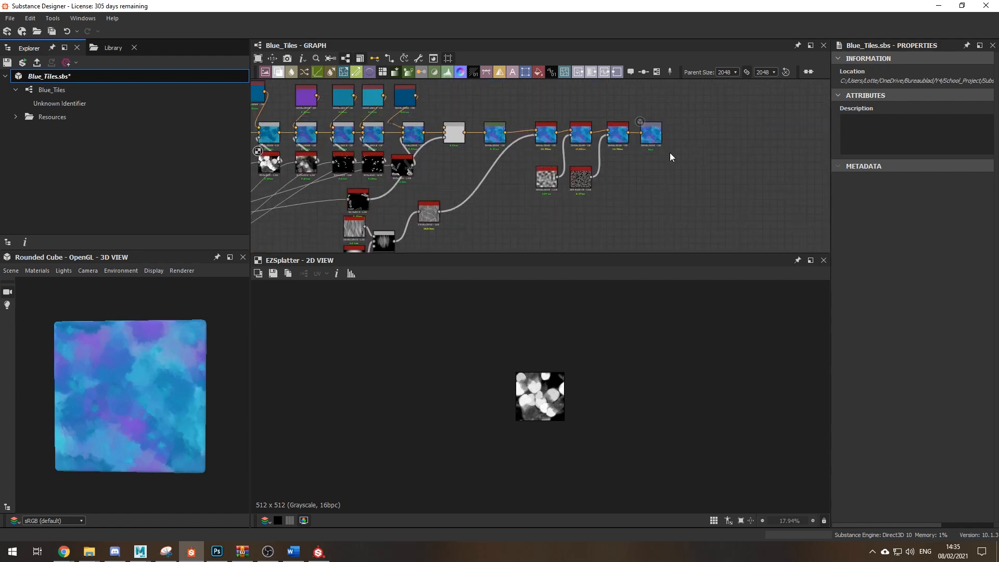
pyautogui.doubleClick(652, 136)
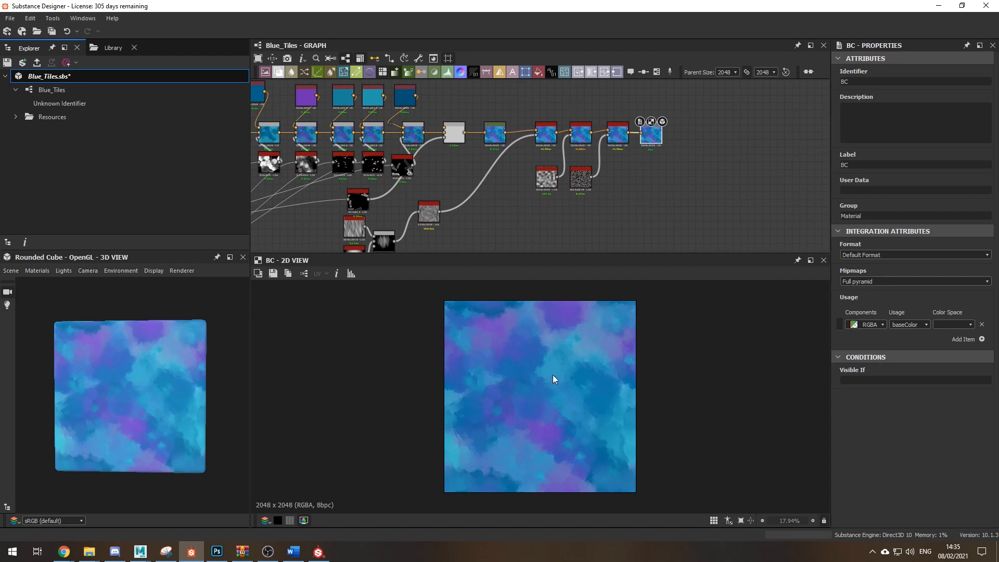
pyautogui.moveTo(520, 196); pyautogui.dragTo(608, 215, button='middle')
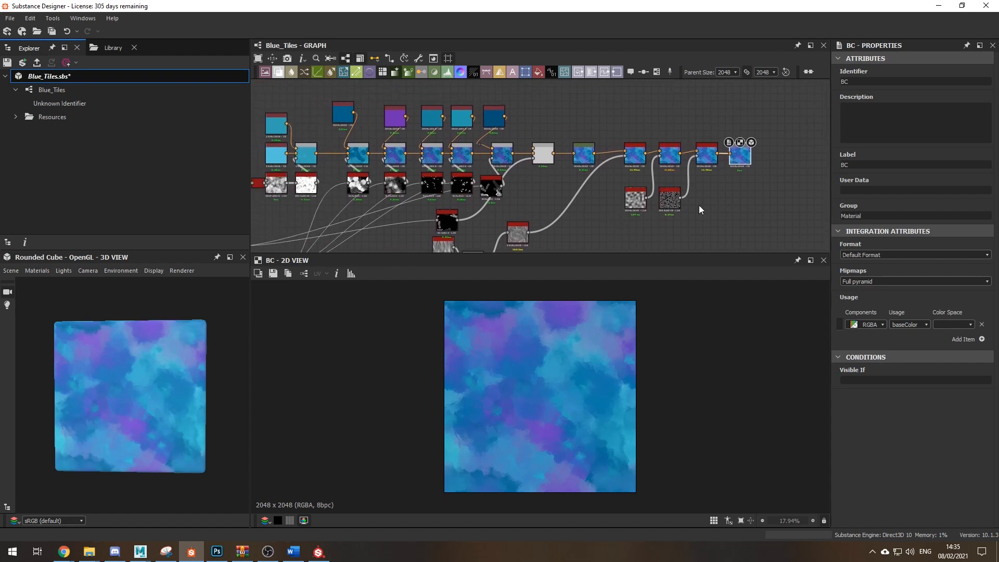
pyautogui.moveTo(544, 175); pyautogui.dragTo(681, 122, button='middle')
pyautogui.moveTo(509, 198); pyautogui.dragTo(490, 217, button='middle')
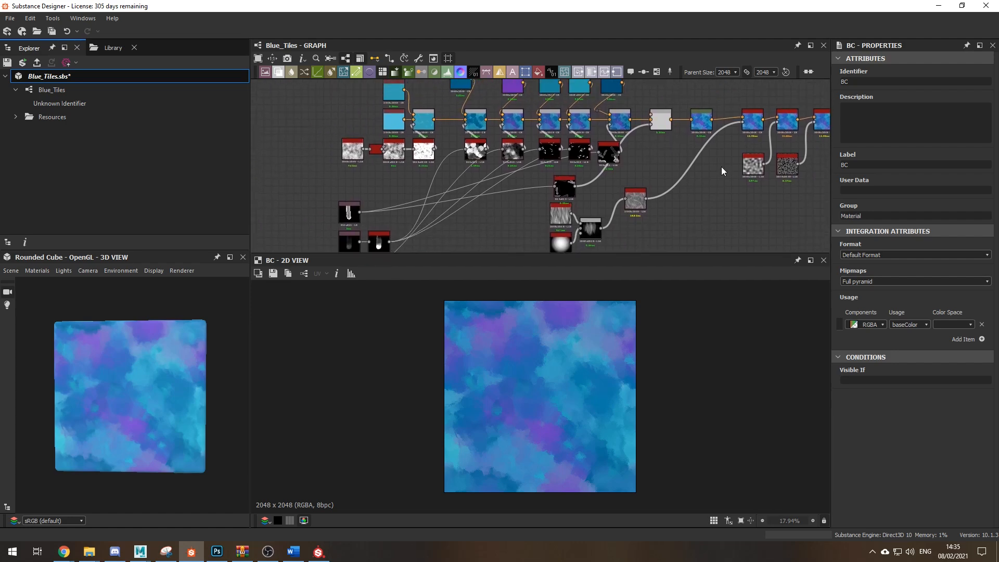
pyautogui.moveTo(705, 181); pyautogui.dragTo(586, 193, button='middle')
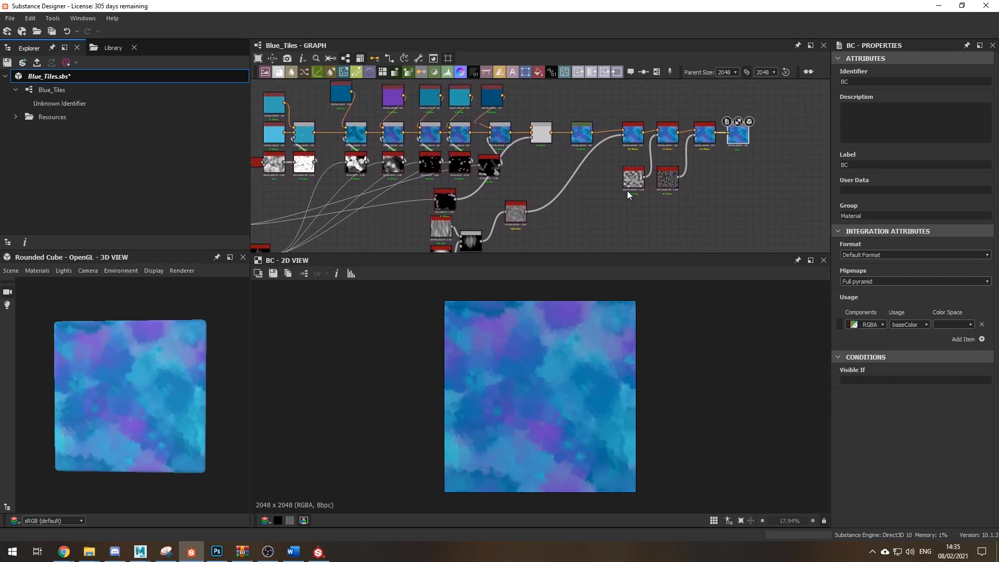
pyautogui.moveTo(486, 221); pyautogui.dragTo(690, 194, button='middle')
pyautogui.scroll(3, 577, 191)
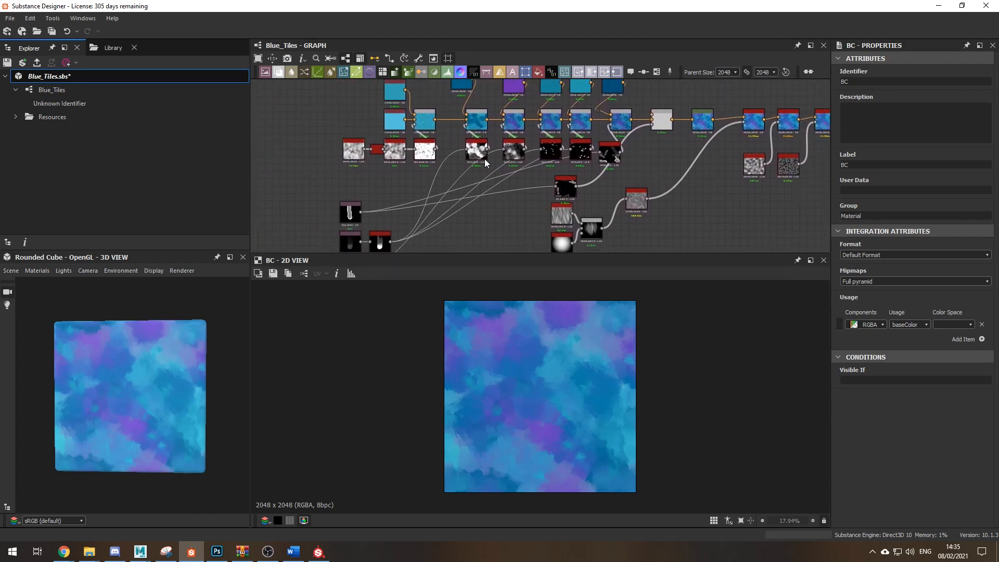
# Preview the leftmost EZSplatter mask and set its Repeats to 13
pyautogui.click(469, 148)
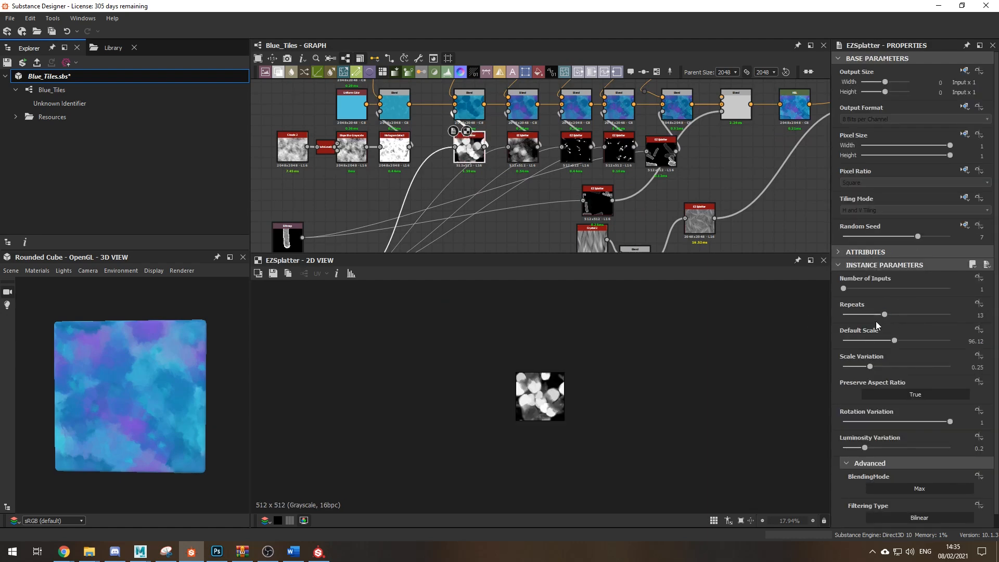
pyautogui.moveTo(891, 315); pyautogui.dragTo(884, 318)
pyautogui.moveTo(534, 204); pyautogui.dragTo(536, 213, button='middle')
pyautogui.scroll(1, 536, 214)
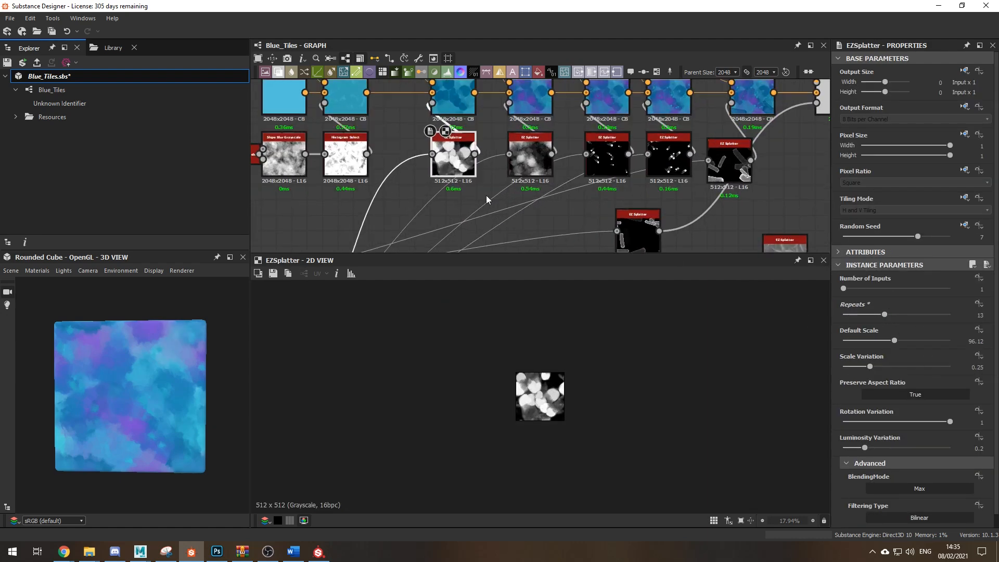
# Expose the Output Color of the blue Uniform Color node beside the purple one as a new graph input named hello
pyautogui.moveTo(389, 116); pyautogui.dragTo(565, 237, button='middle')
pyautogui.moveTo(506, 114); pyautogui.dragTo(308, 123, button='middle')
pyautogui.moveTo(545, 153); pyautogui.dragTo(467, 138, button='middle')
pyautogui.click(500, 130)
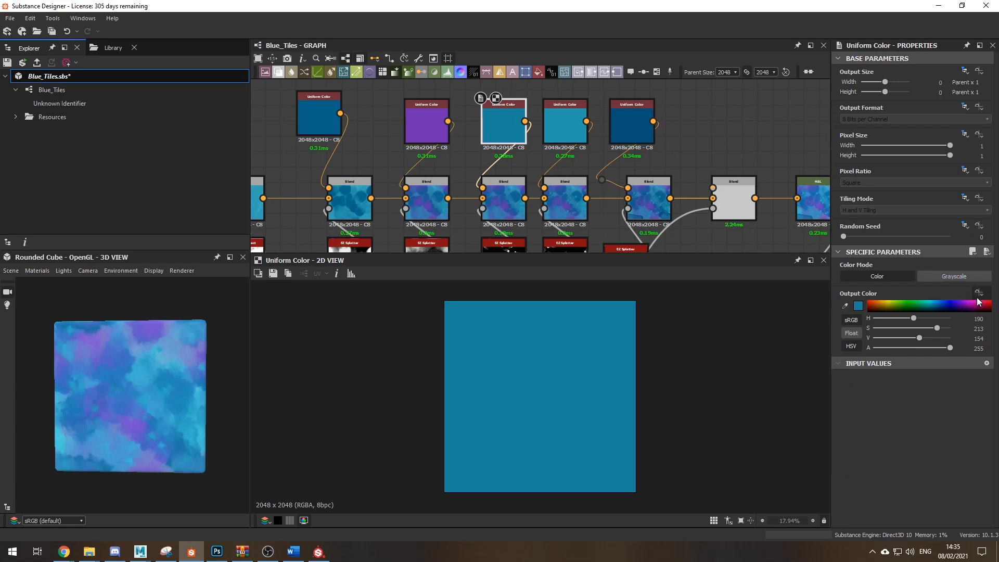
pyautogui.click(977, 295)
pyautogui.click(952, 324)
pyautogui.click(527, 268)
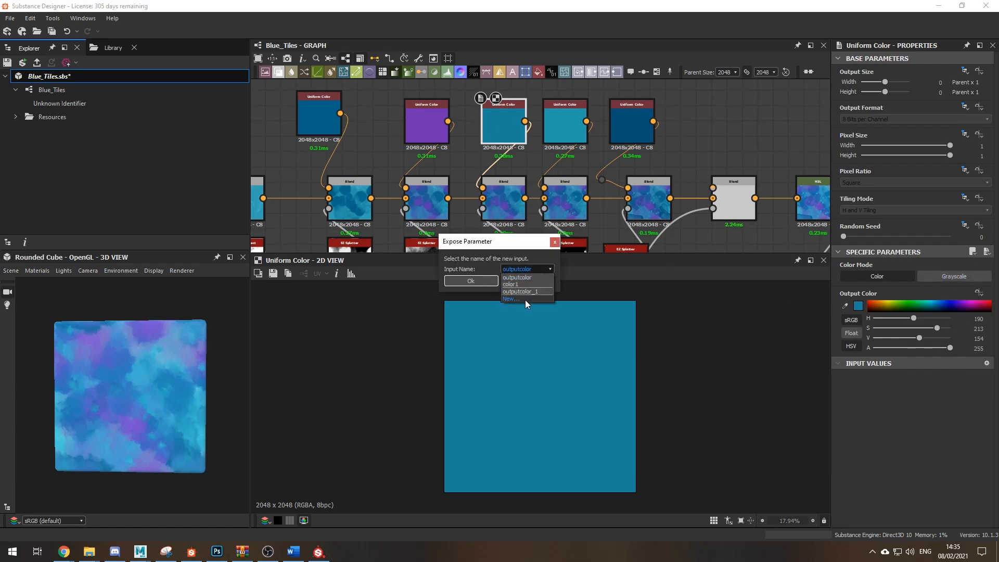
pyautogui.click(525, 300)
pyautogui.click(492, 268)
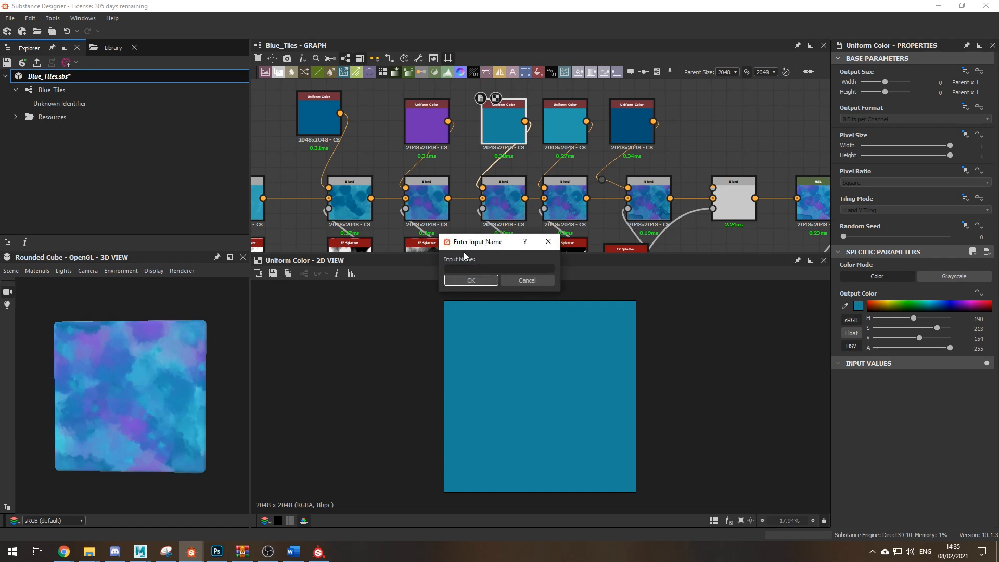
pyautogui.click(454, 284)
pyautogui.click(470, 283)
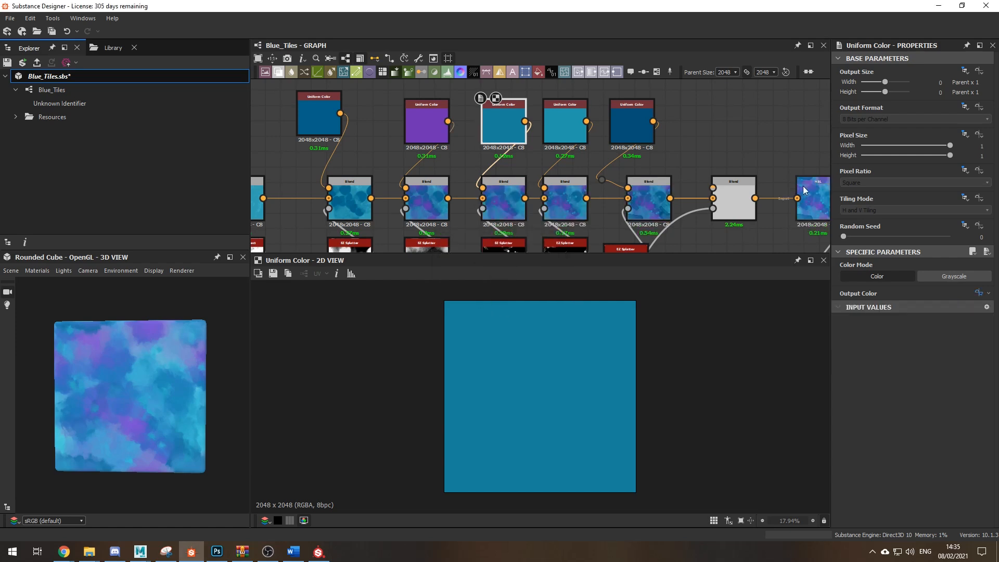
# Change the default colour of the graph's hello parameter to a yellow-green with RGB 202, 221, 110
pyautogui.click(721, 118)
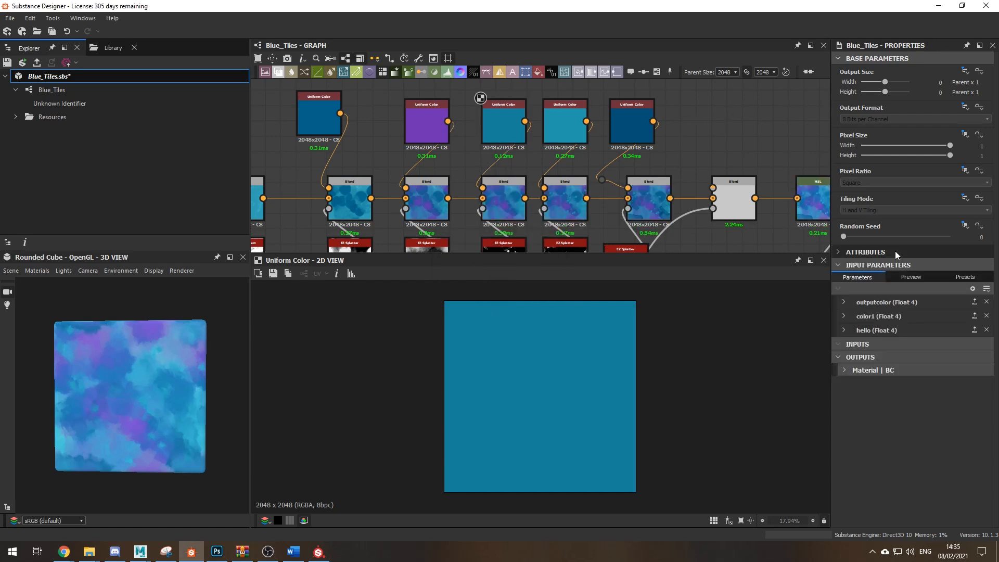
pyautogui.click(843, 330)
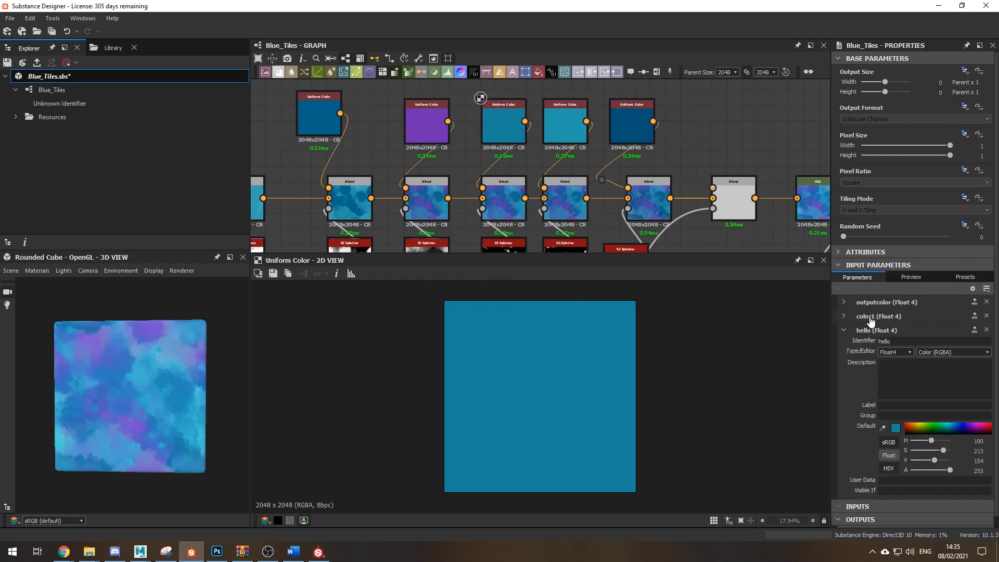
pyautogui.click(895, 428)
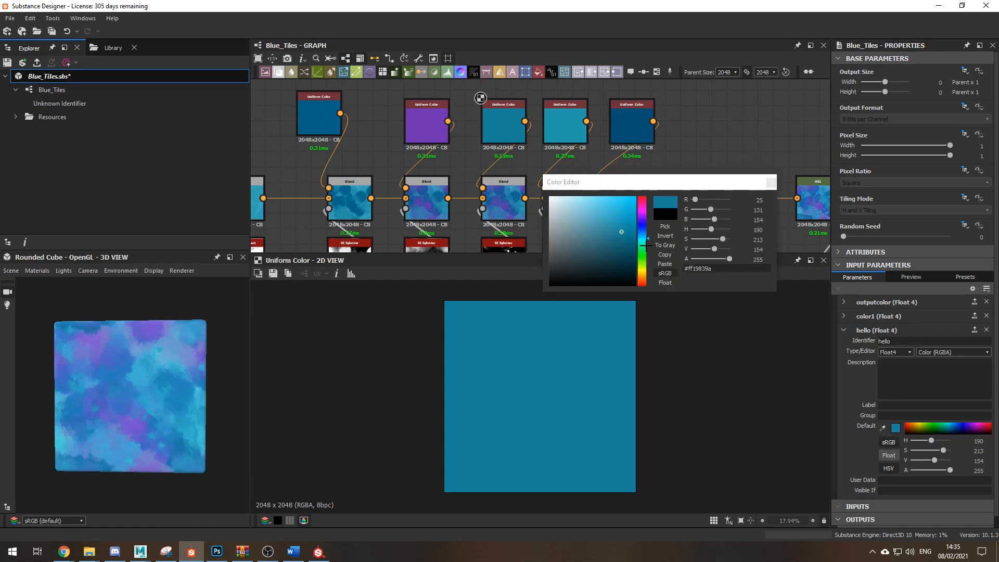
pyautogui.click(643, 269)
pyautogui.click(592, 208)
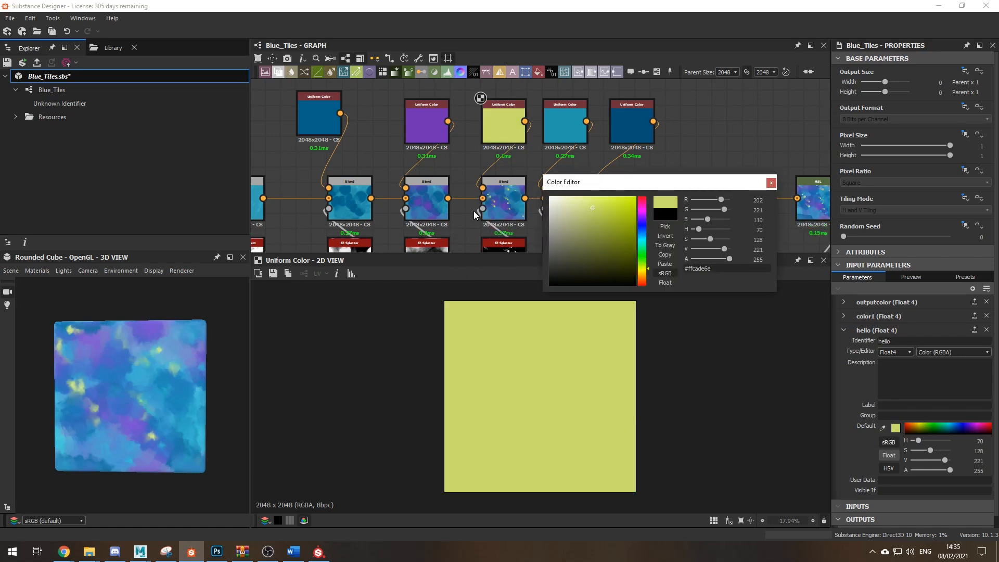
pyautogui.click(771, 183)
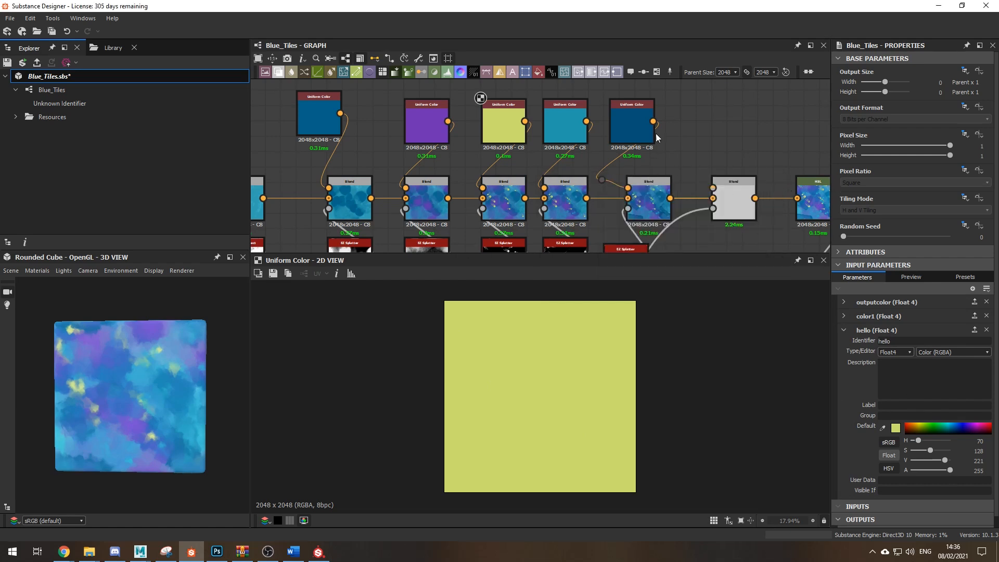
# Review the leftmost EZSplatter mask's parameters, and preview the BC output with the recoloured accent in the 2D view
pyautogui.moveTo(650, 158); pyautogui.dragTo(741, 98, button='middle')
pyautogui.doubleClick(441, 203)
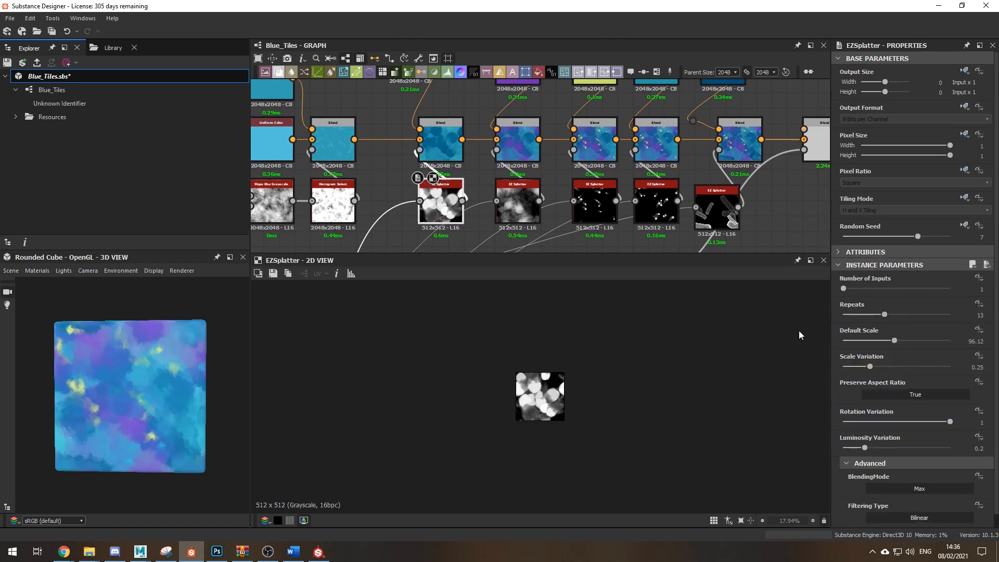
pyautogui.moveTo(767, 194); pyautogui.dragTo(567, 208, button='middle')
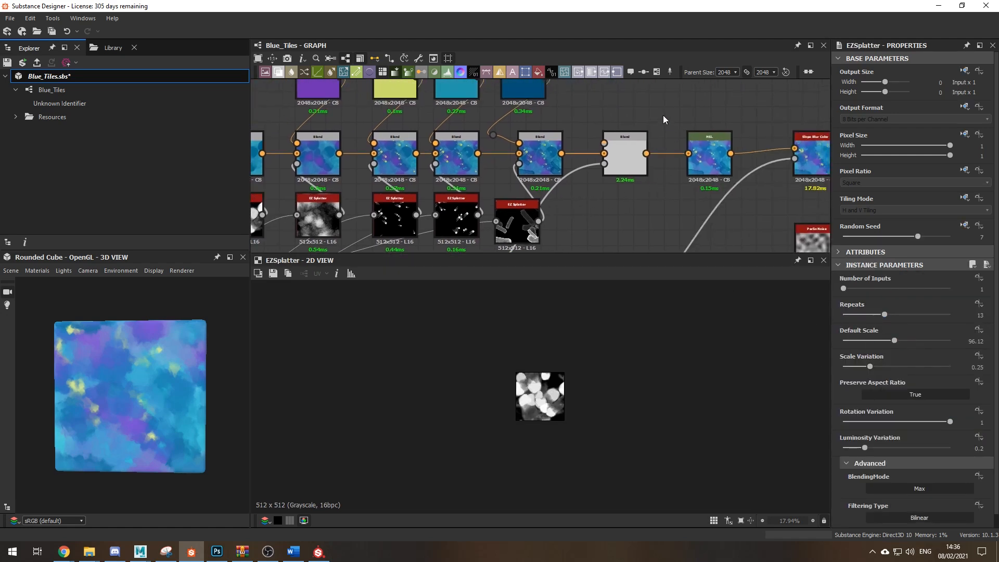
pyautogui.moveTo(689, 111); pyautogui.dragTo(537, 151, button='middle')
pyautogui.moveTo(709, 127); pyautogui.dragTo(503, 128, button='middle')
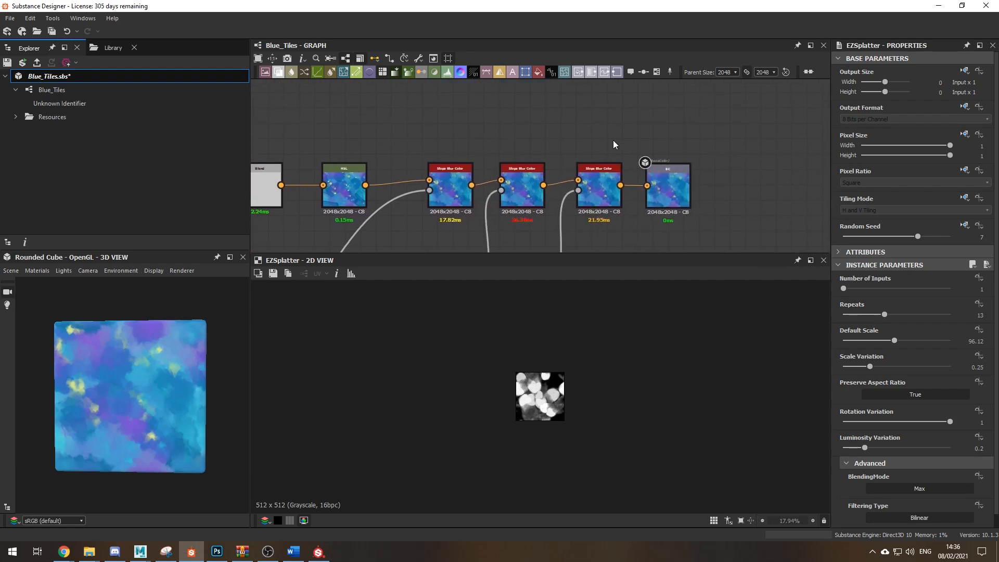
pyautogui.moveTo(727, 141); pyautogui.dragTo(779, 129, button='middle')
pyautogui.scroll(-1, 597, 126)
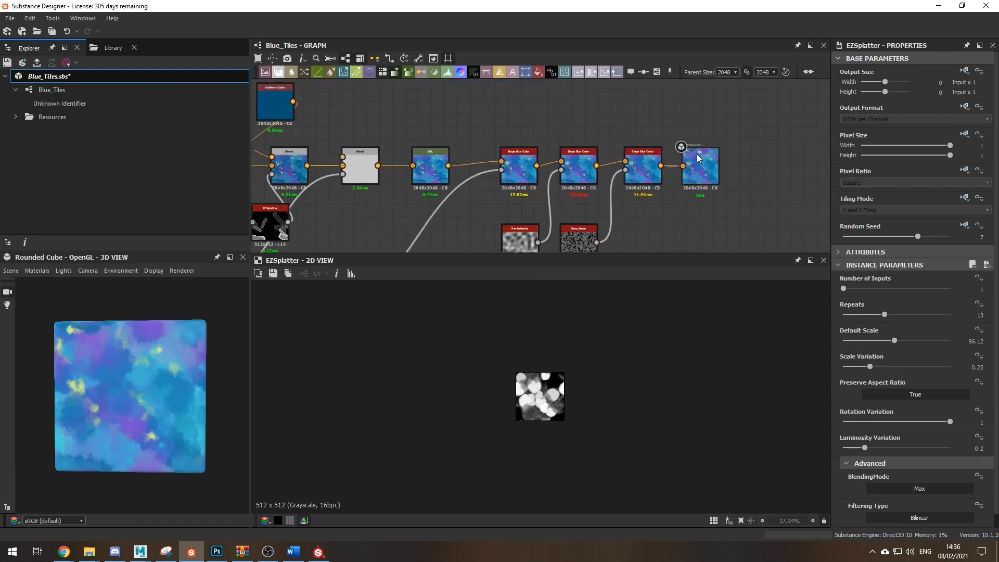
pyautogui.doubleClick(700, 159)
pyautogui.moveTo(512, 137); pyautogui.dragTo(661, 145, button='middle')
pyautogui.scroll(-1, 662, 145)
pyautogui.moveTo(609, 114); pyautogui.dragTo(691, 145, button='middle')
pyautogui.moveTo(367, 127); pyautogui.dragTo(534, 141, button='middle')
# Try to publish Blue_Tiles.sbs as a Substance Archive into the School_Project folder's Substance _Graphs subfolder
pyautogui.click(71, 77)
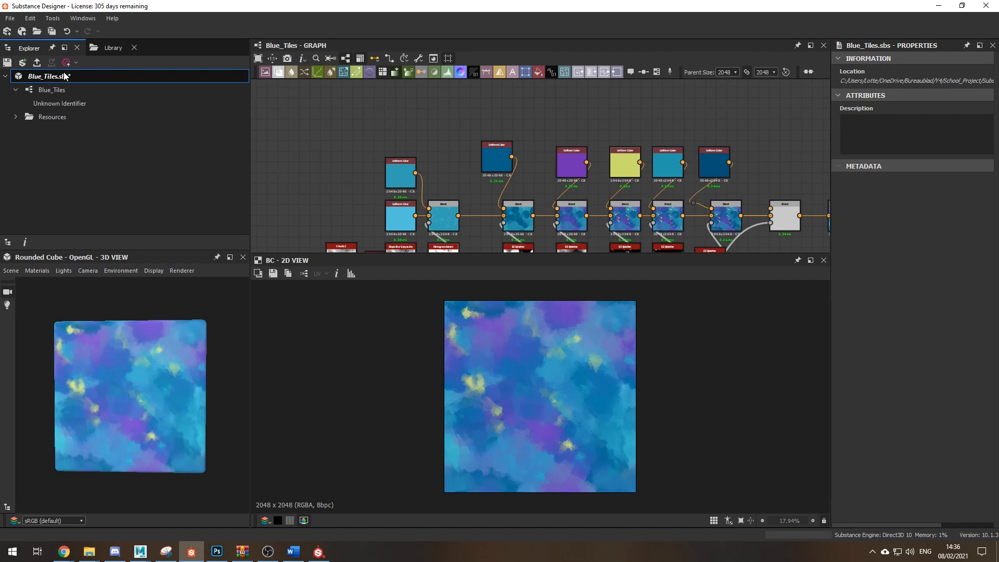
pyautogui.click(37, 63)
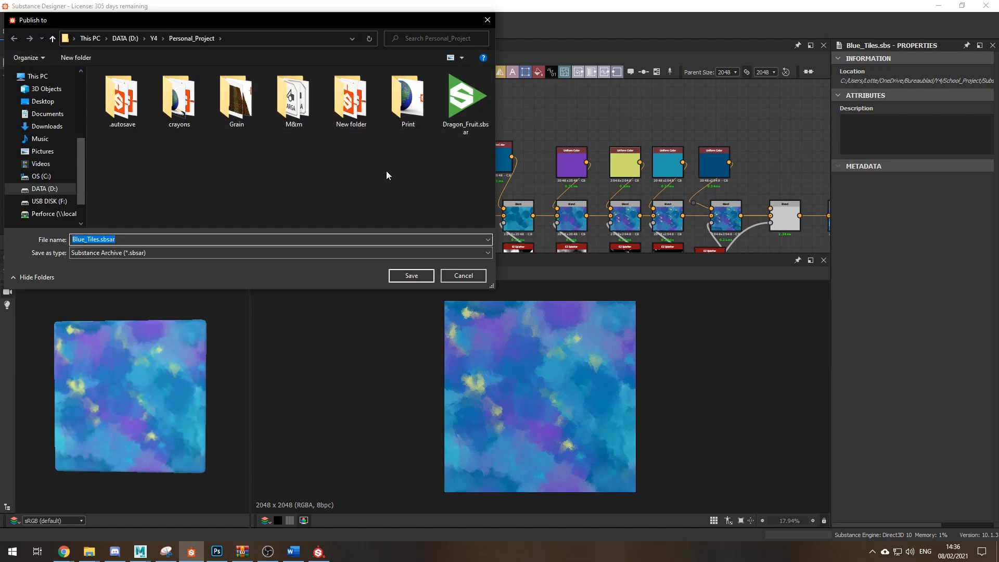
pyautogui.click(152, 39)
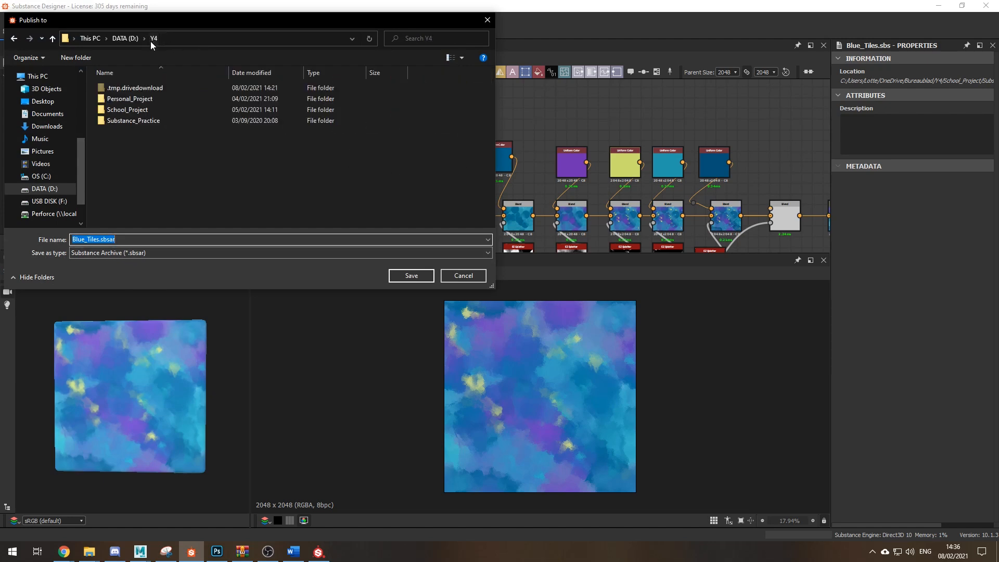
pyautogui.doubleClick(133, 109)
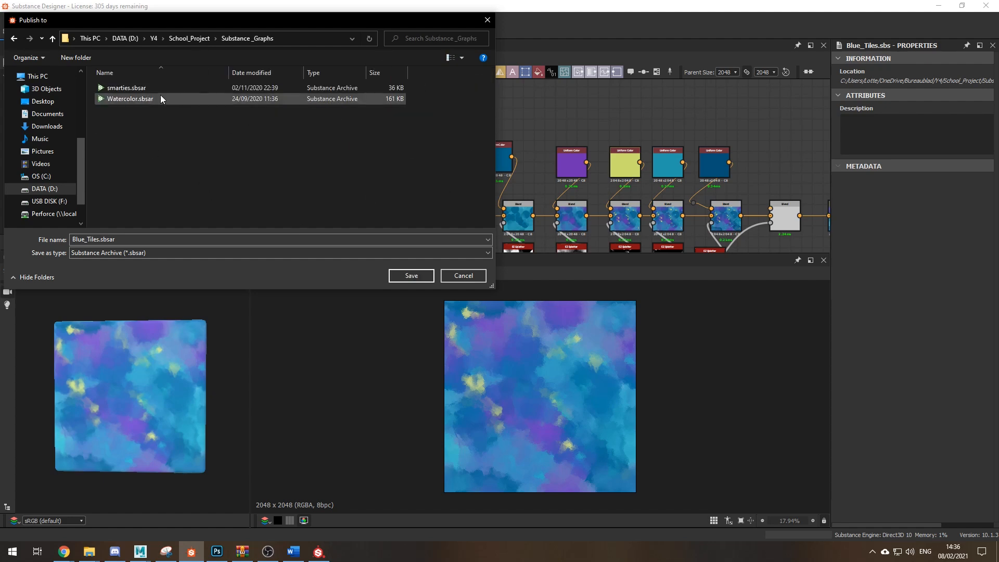
pyautogui.click(463, 275)
# Switch to Substance Painter and add Watercolor.sbsar to the list of resources to import
pyautogui.hotkey('alt', 'Tab')
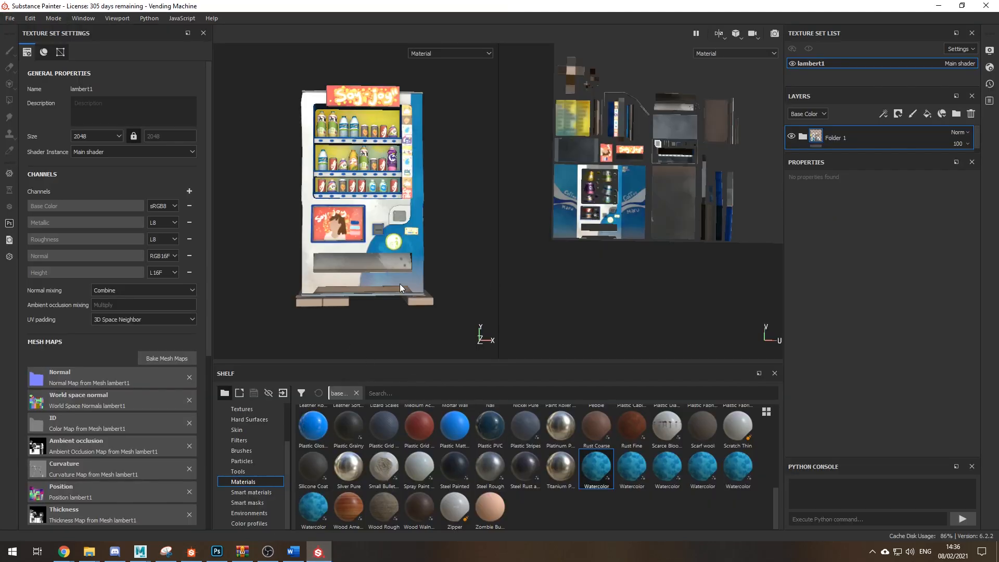
pyautogui.click(283, 393)
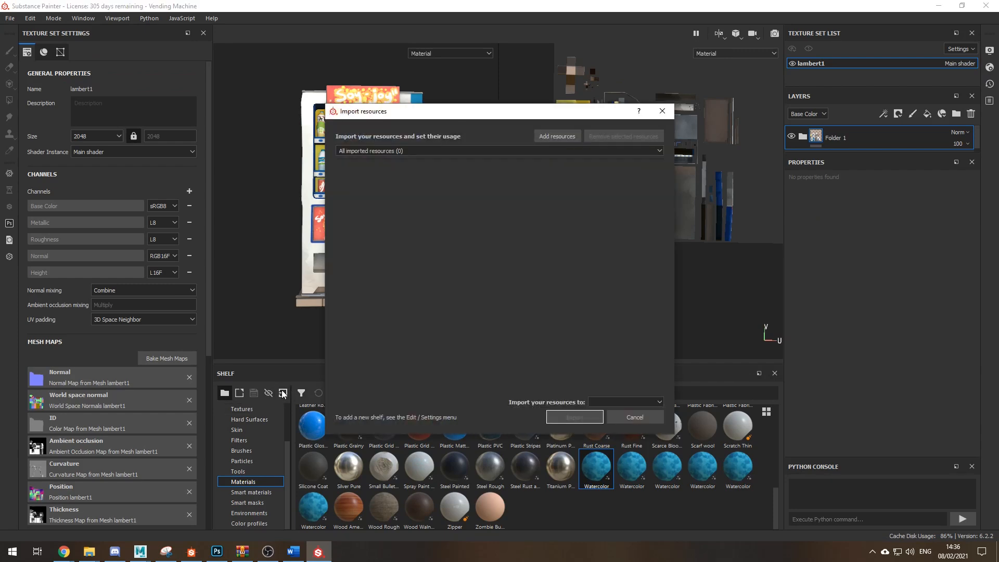
pyautogui.click(570, 136)
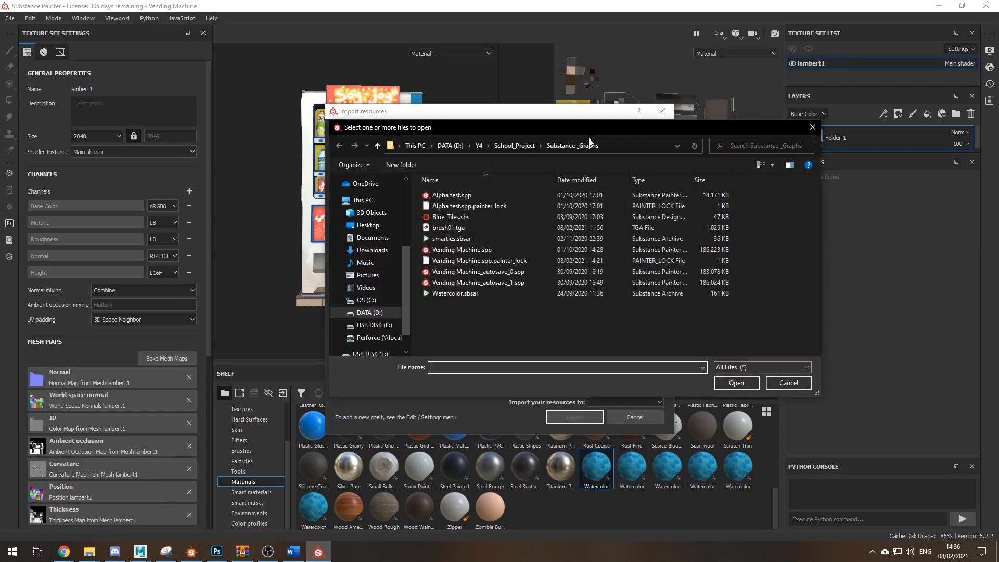
pyautogui.doubleClick(457, 294)
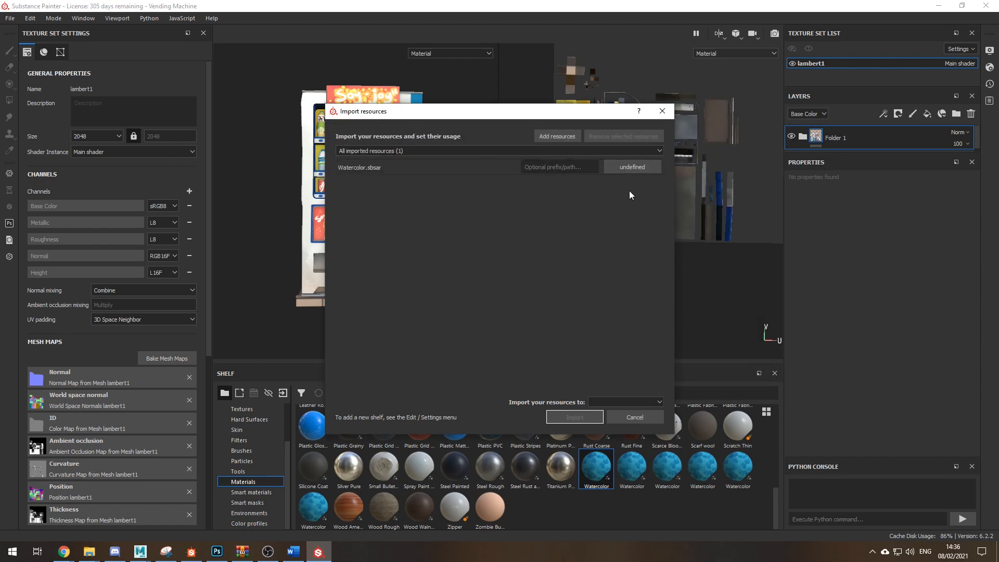
# Set the usage of Watercolor.sbsar to basematerial and its import destination to the current session
pyautogui.click(626, 163)
pyautogui.click(657, 177)
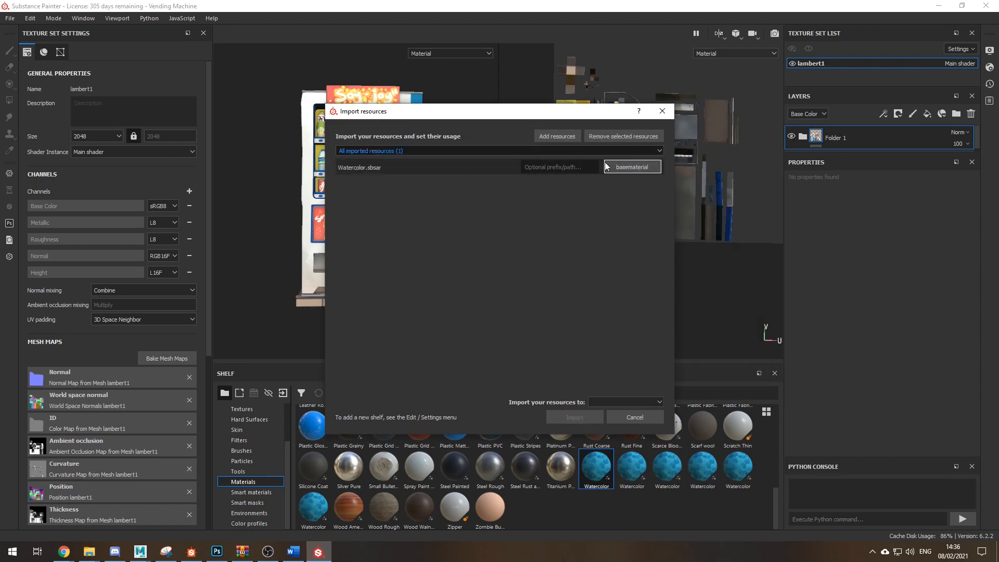
pyautogui.click(608, 400)
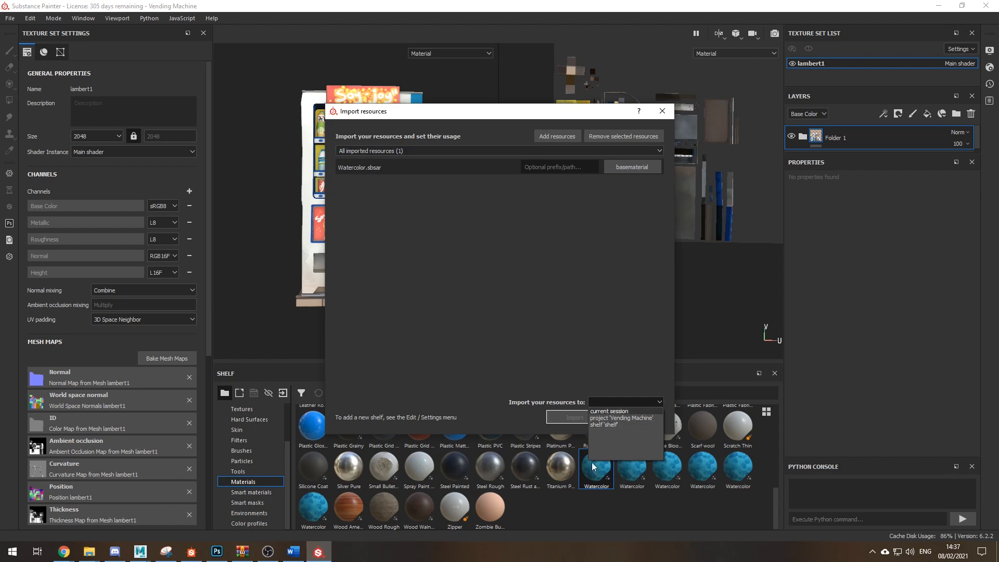
pyautogui.click(612, 412)
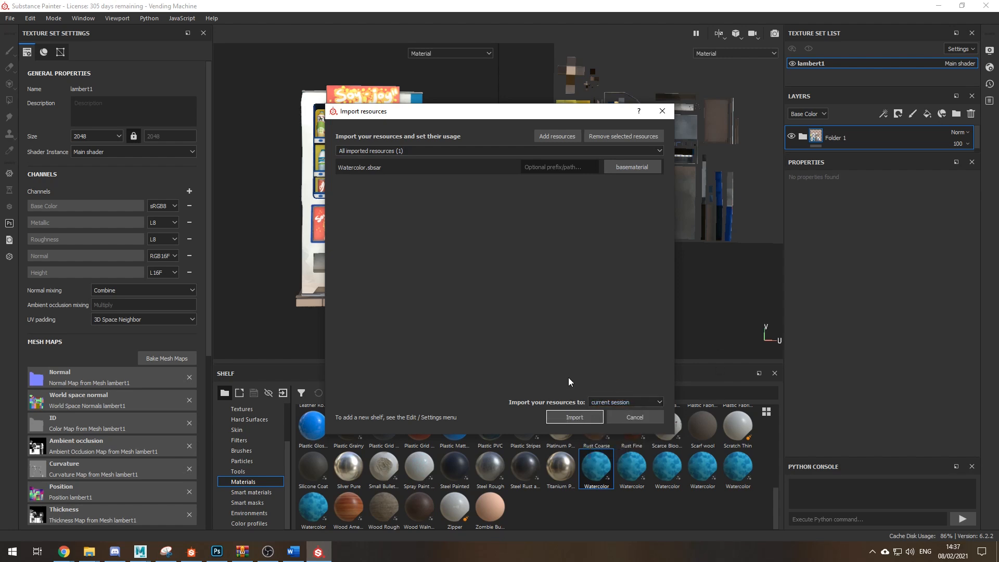
# Finish importing Watercolor.sbsar and apply the last Watercolor material in the shelf to the vending machine model
pyautogui.click(587, 416)
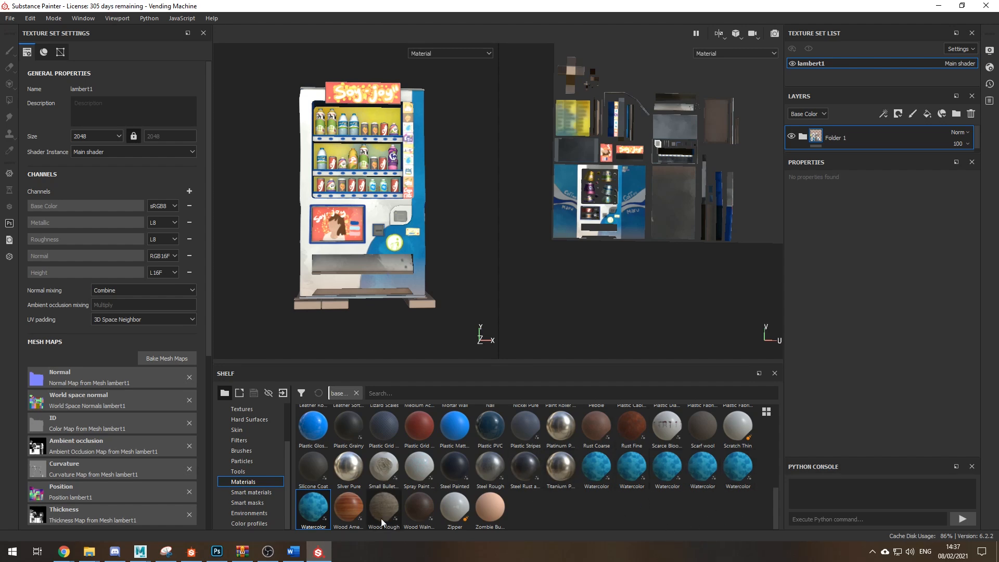
pyautogui.moveTo(314, 512); pyautogui.dragTo(347, 199)
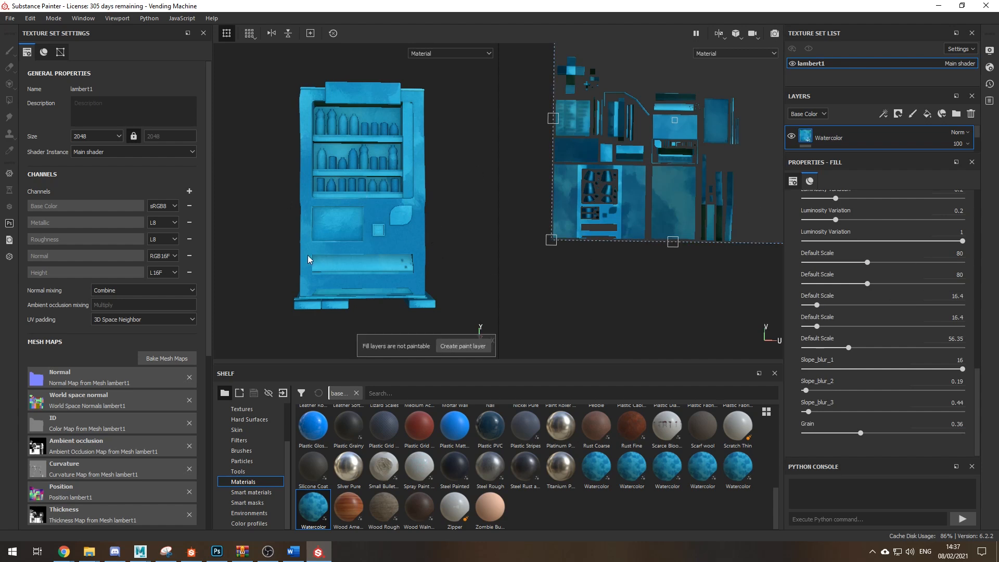
pyautogui.scroll(2, 357, 196)
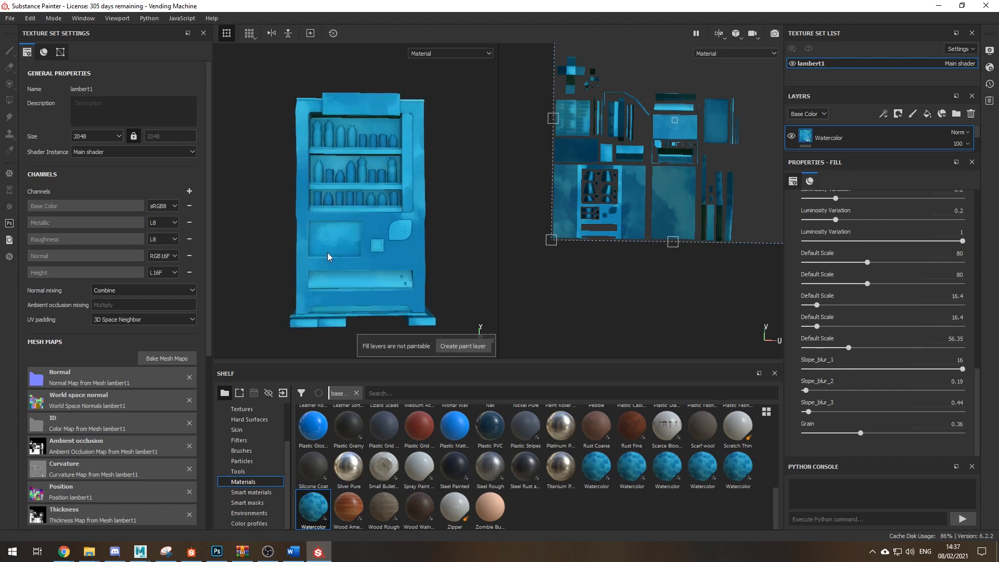
# Recolour the Watercolor fill by setting Color_strokes_1 to purple, Color_strokes_3 to pale blue and Color_strokes_5 to bright blue
pyautogui.scroll(10, 885, 263)
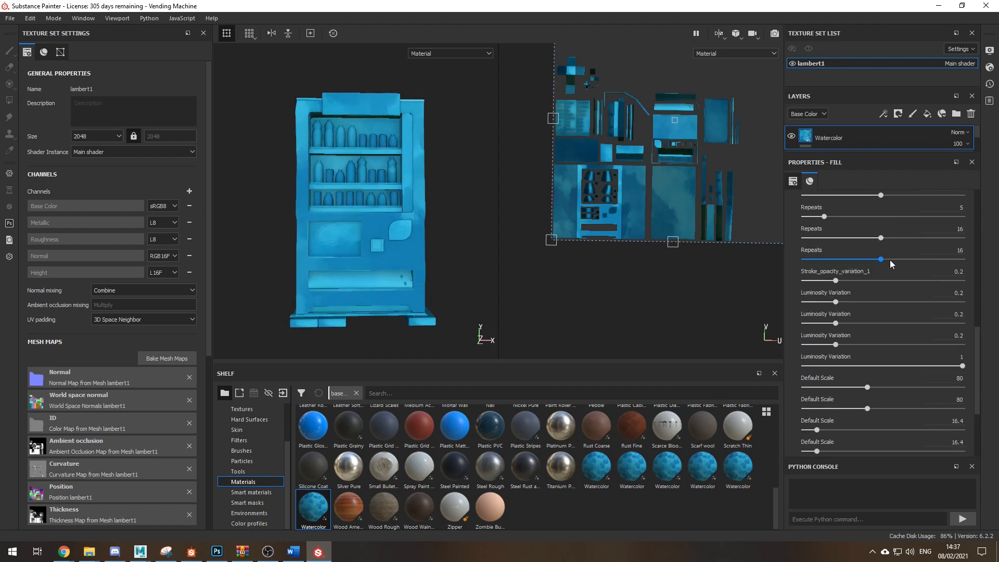
pyautogui.scroll(-2, 875, 255)
pyautogui.click(866, 267)
pyautogui.moveTo(944, 314); pyautogui.dragTo(944, 304)
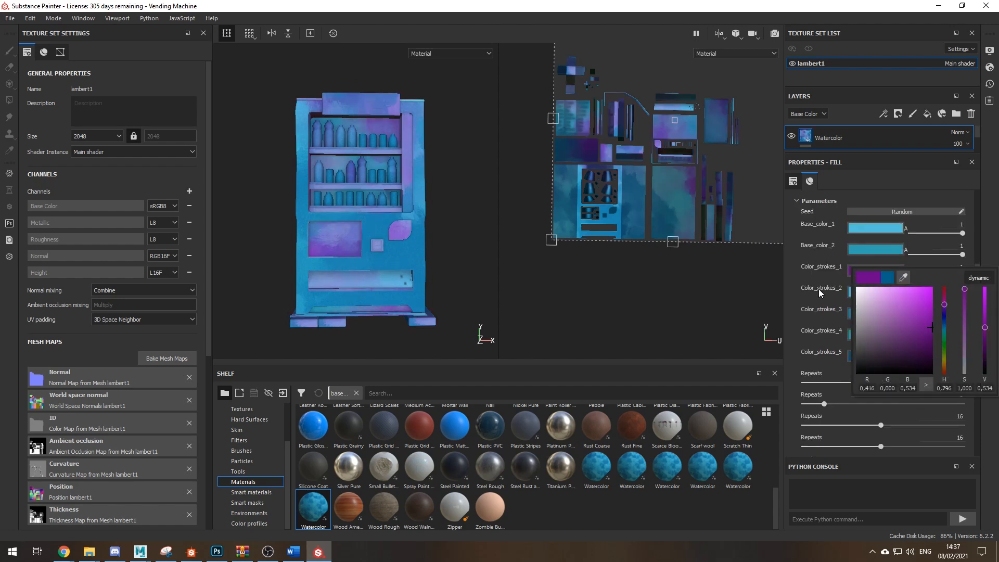
pyautogui.click(875, 311)
pyautogui.click(880, 351)
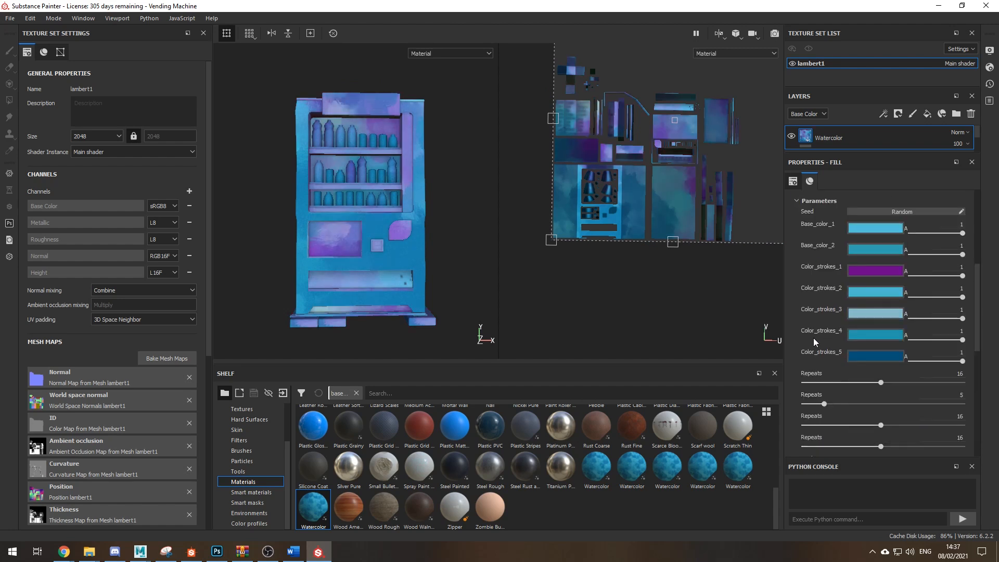
pyautogui.click(874, 357)
pyautogui.click(910, 394)
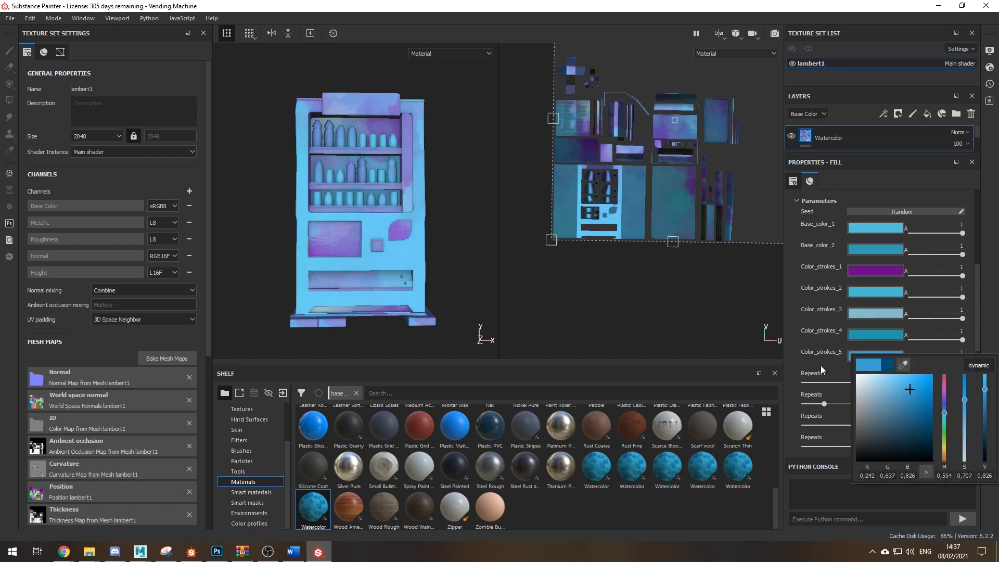
# Lower the second Repeats value of the Watercolor fill and increase Slope_blur_2 and Slope_blur_3
pyautogui.click(819, 319)
pyautogui.scroll(-3, 819, 320)
pyautogui.moveTo(825, 341)
pyautogui.mouseDown()
pyautogui.moveTo(843, 339)
pyautogui.moveTo(816, 344)
pyautogui.mouseUp()
pyautogui.scroll(-3, 887, 279)
pyautogui.scroll(-2, 887, 279)
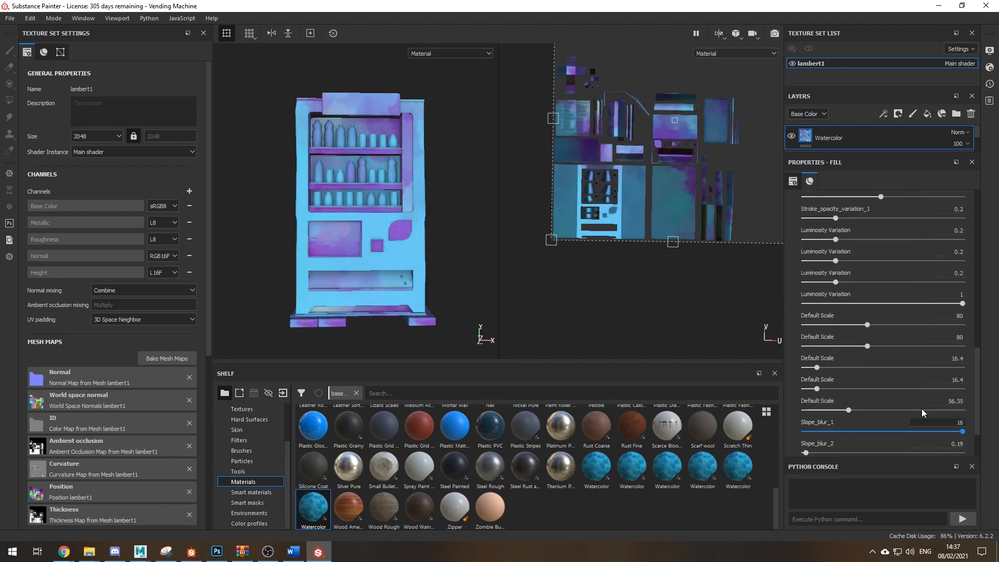
pyautogui.scroll(-2, 895, 441)
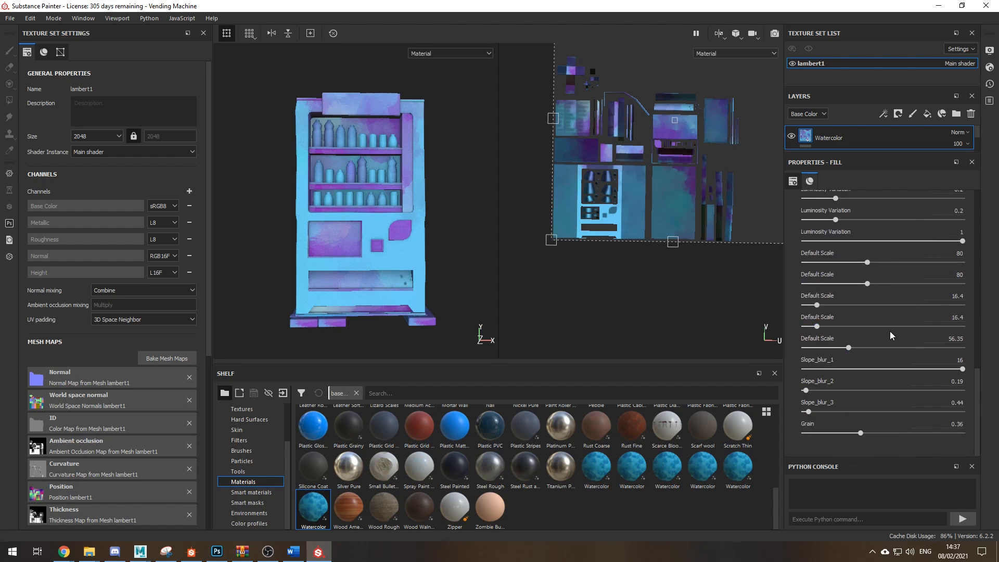
pyautogui.moveTo(814, 391); pyautogui.dragTo(872, 391)
pyautogui.moveTo(818, 410); pyautogui.dragTo(914, 433)
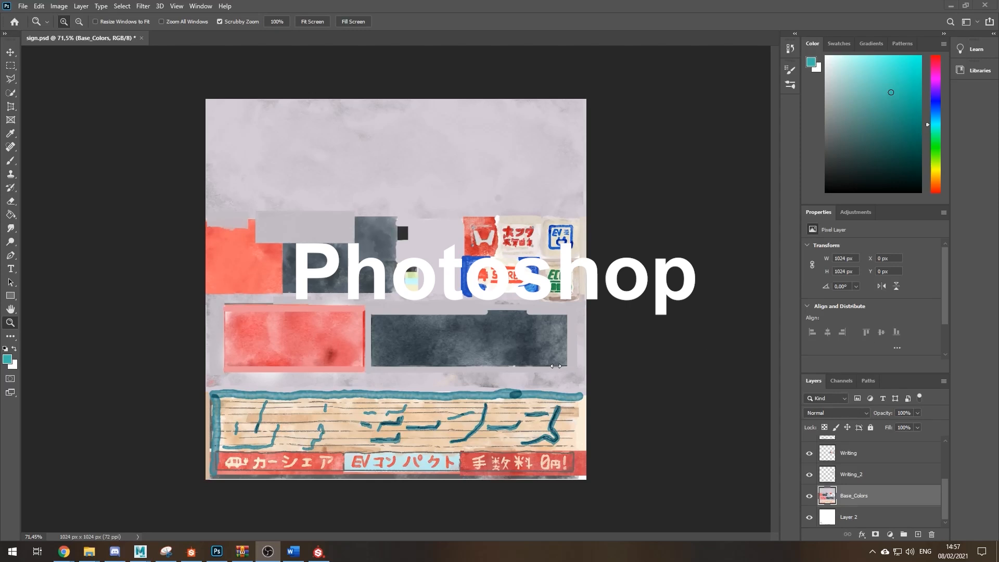
# Switch to Photoshop, activate the Brush tool and browse the Kyle's Real Watercolor brush presets
pyautogui.click(657, 256)
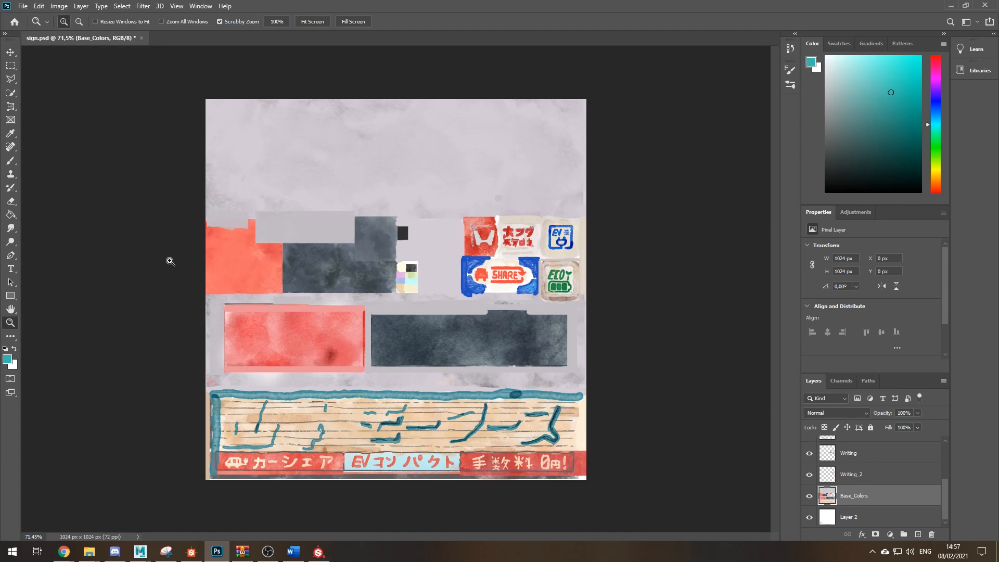
pyautogui.click(12, 161)
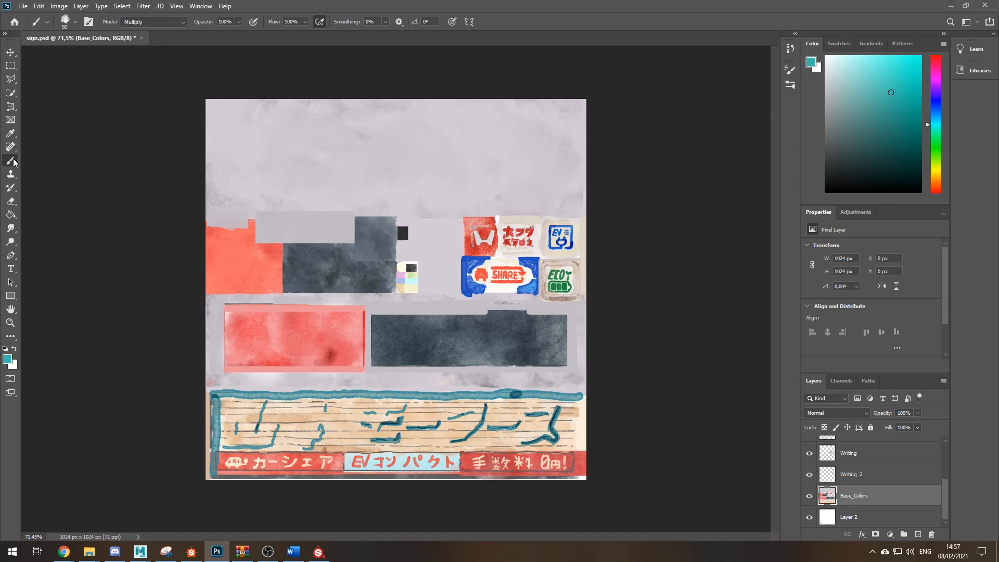
pyautogui.click(70, 29)
pyautogui.moveTo(289, 299); pyautogui.dragTo(273, 197)
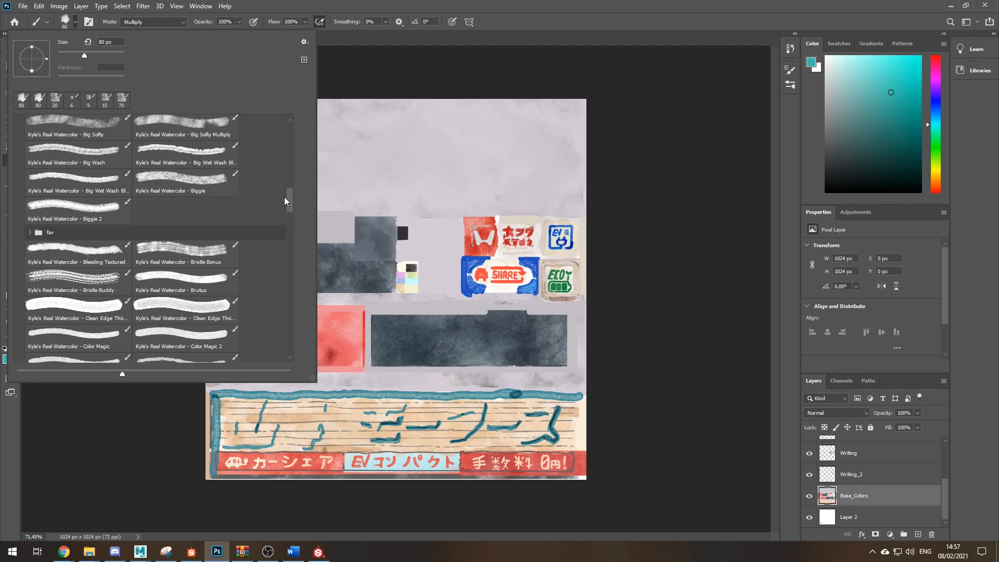
pyautogui.moveTo(292, 199); pyautogui.dragTo(295, 206)
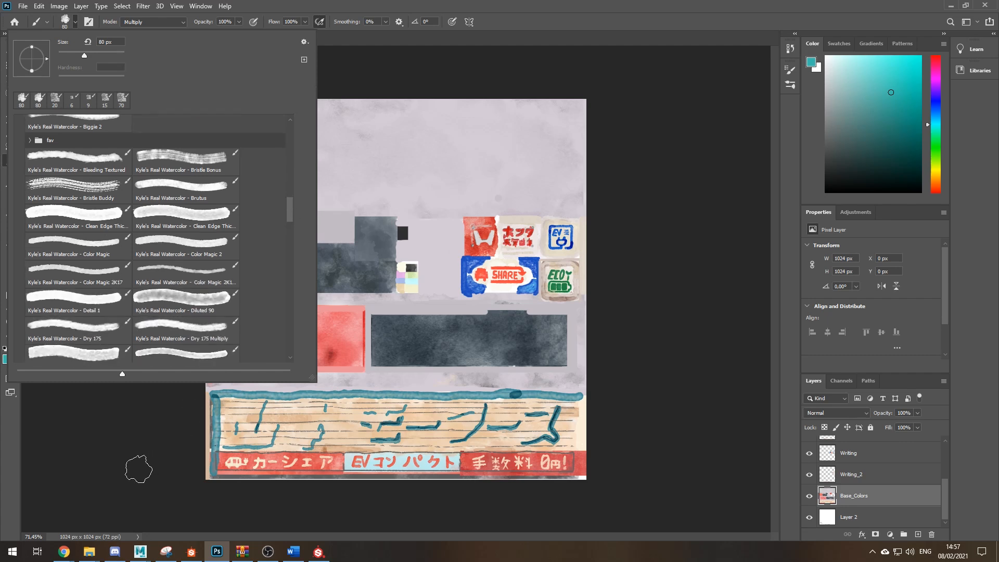
pyautogui.click(139, 469)
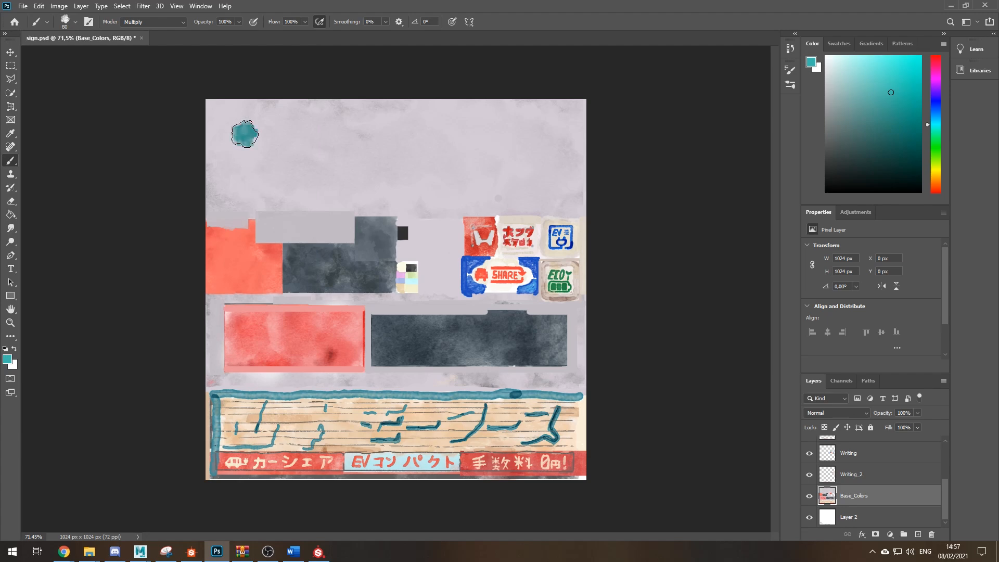
# Try teal watercolour strokes in Multiply mode over the grey area and down across the sign texture, and undo them
pyautogui.moveTo(242, 132); pyautogui.dragTo(410, 149)
pyautogui.moveTo(473, 153); pyautogui.dragTo(515, 153)
pyautogui.click(141, 23)
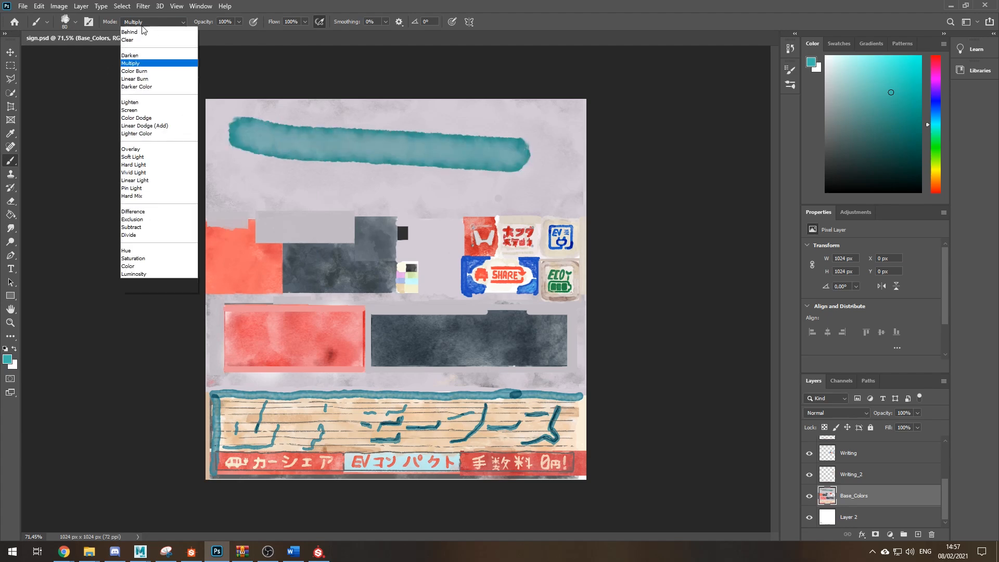
pyautogui.click(151, 77)
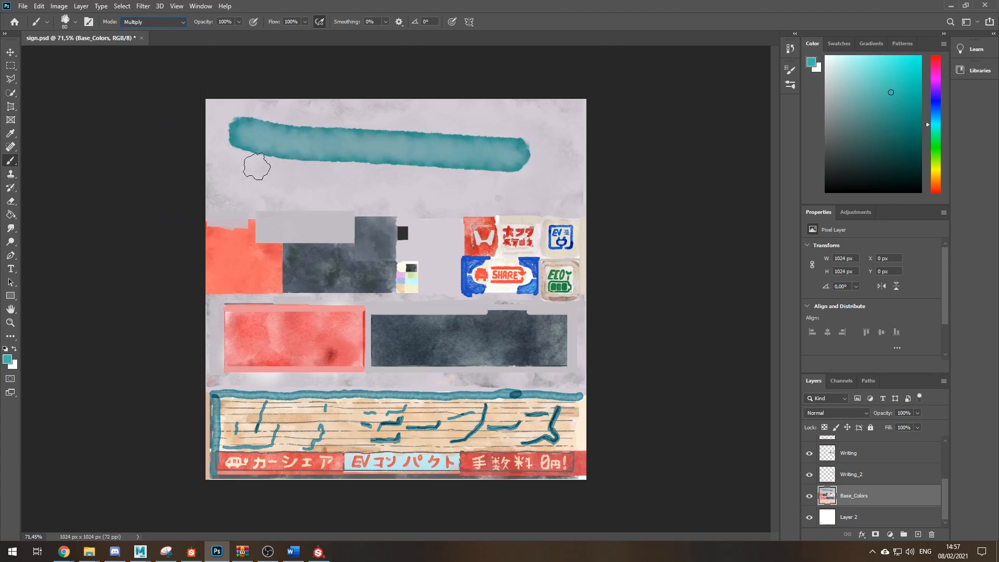
pyautogui.moveTo(236, 174); pyautogui.dragTo(406, 193)
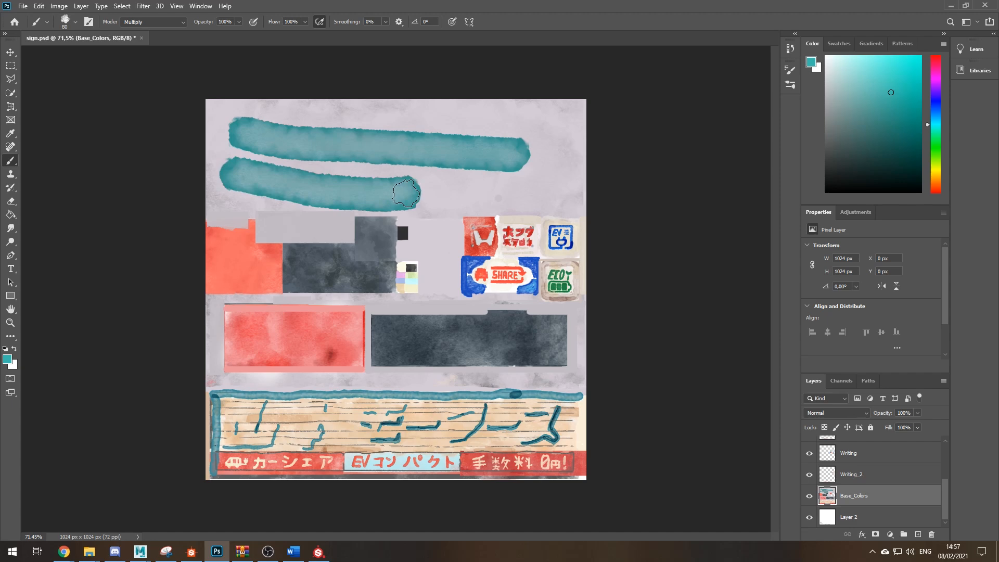
pyautogui.moveTo(431, 192)
pyautogui.mouseDown()
pyautogui.moveTo(521, 211)
pyautogui.moveTo(485, 439)
pyautogui.mouseUp()
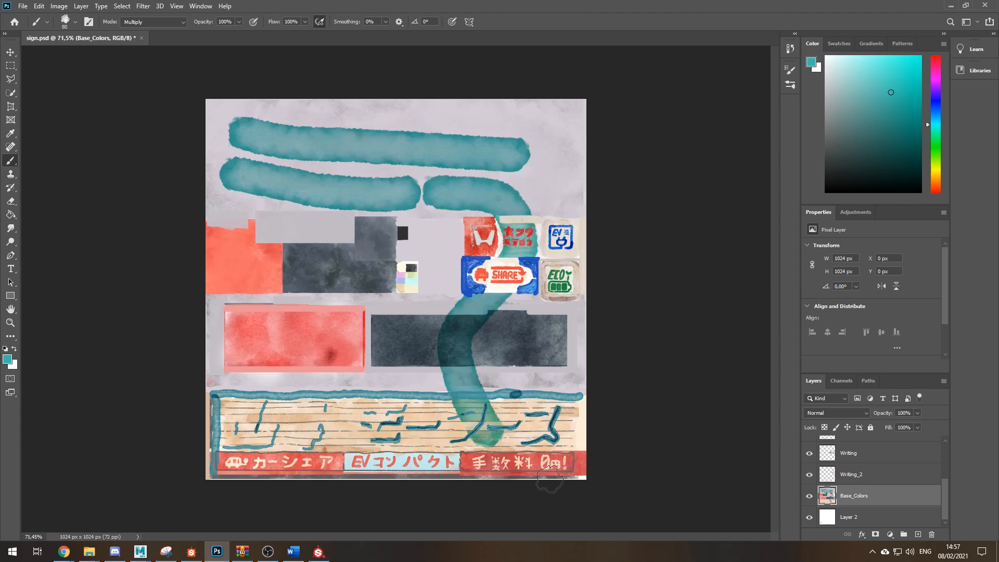
pyautogui.hotkey('ctrl', 'z')
pyautogui.hotkey('ctrl', 'z')
pyautogui.hotkey('ctrl', 'z')
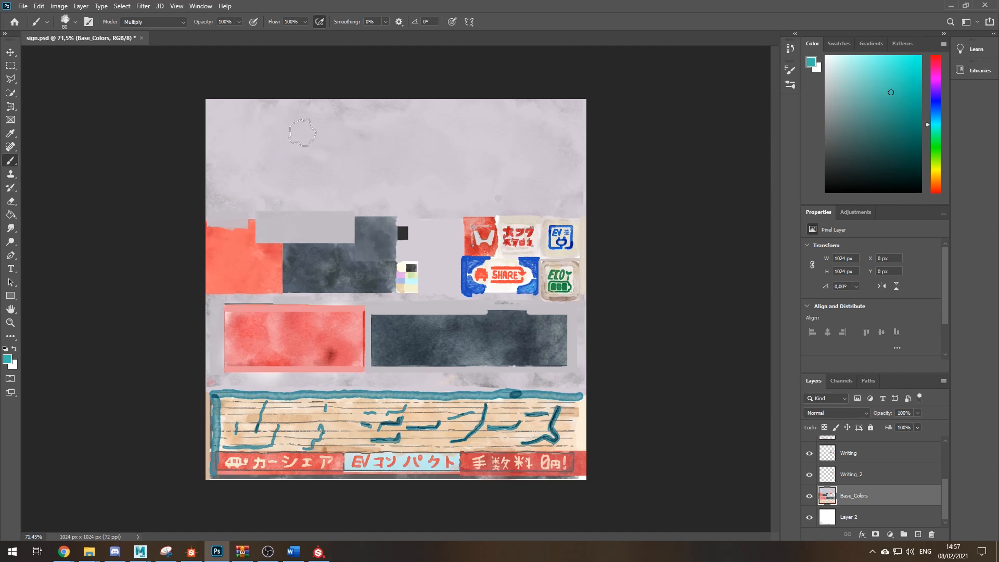
# Set the brush mode to Clear, try one erasing stroke across the upper grey area, and undo the stroke
pyautogui.click(165, 24)
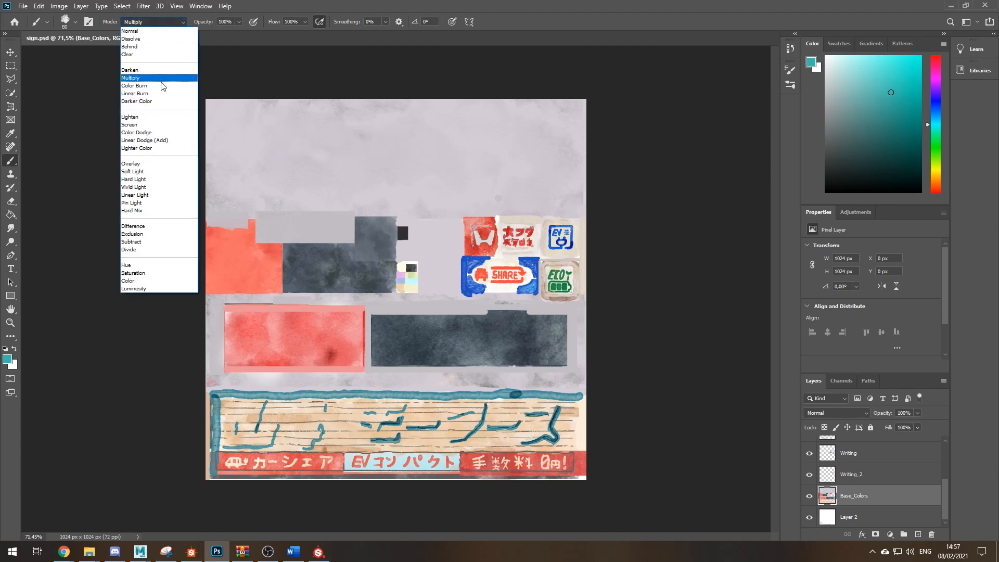
pyautogui.click(128, 54)
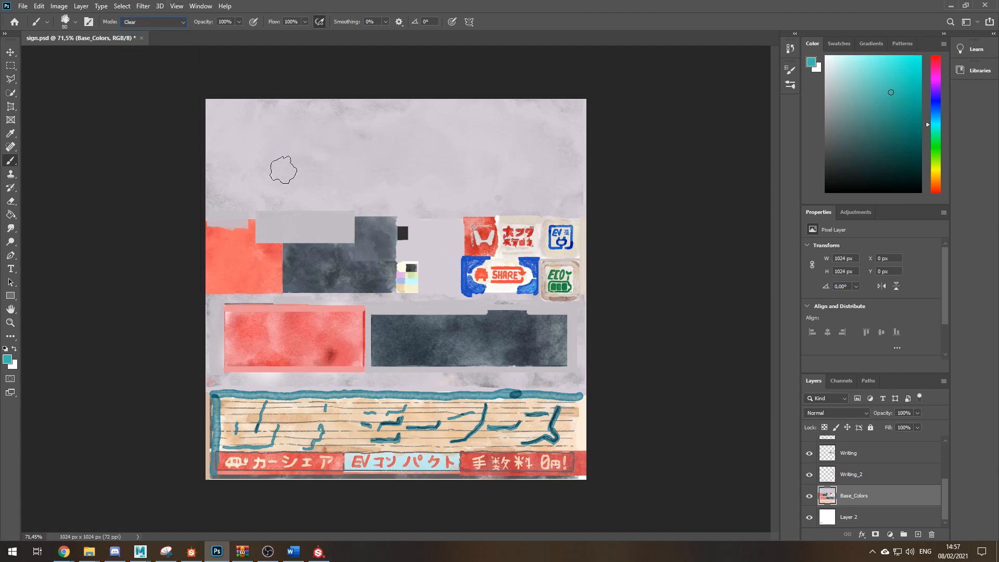
pyautogui.moveTo(281, 168); pyautogui.dragTo(549, 142)
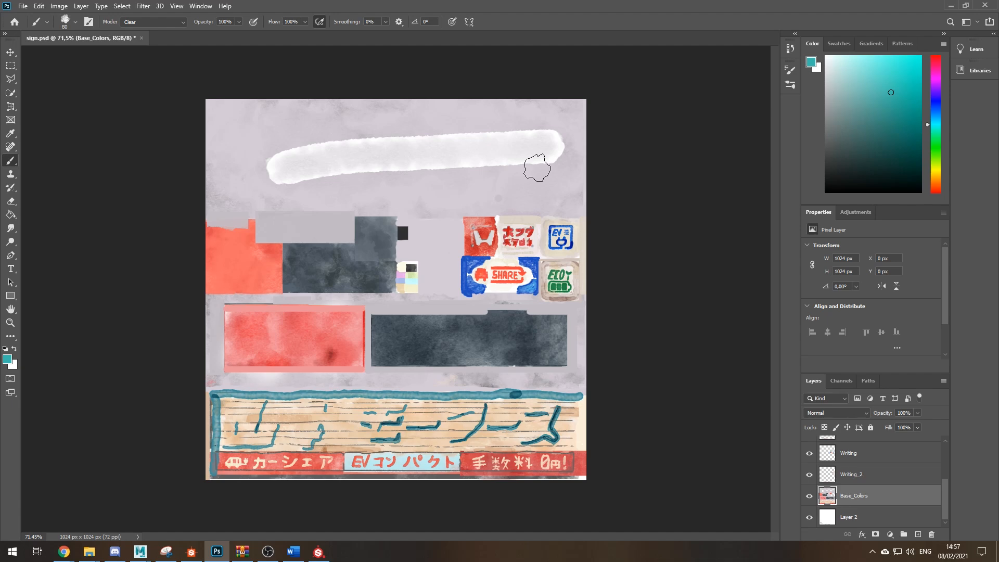
pyautogui.hotkey('ctrl', 'z')
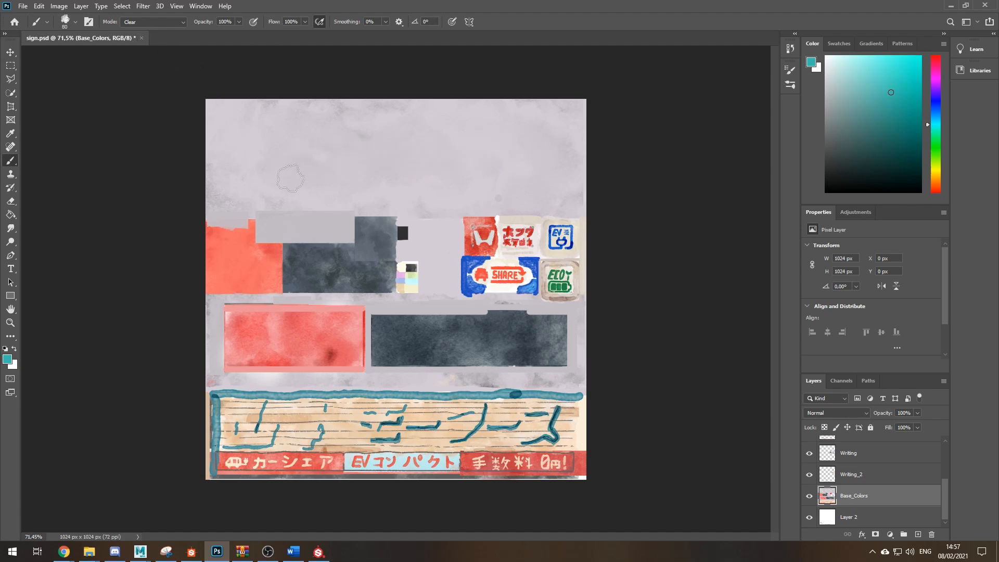
# Examine the painted details of the sign texture up close: the lettering, the red and dark panels, and the logo decals
pyautogui.click(11, 323)
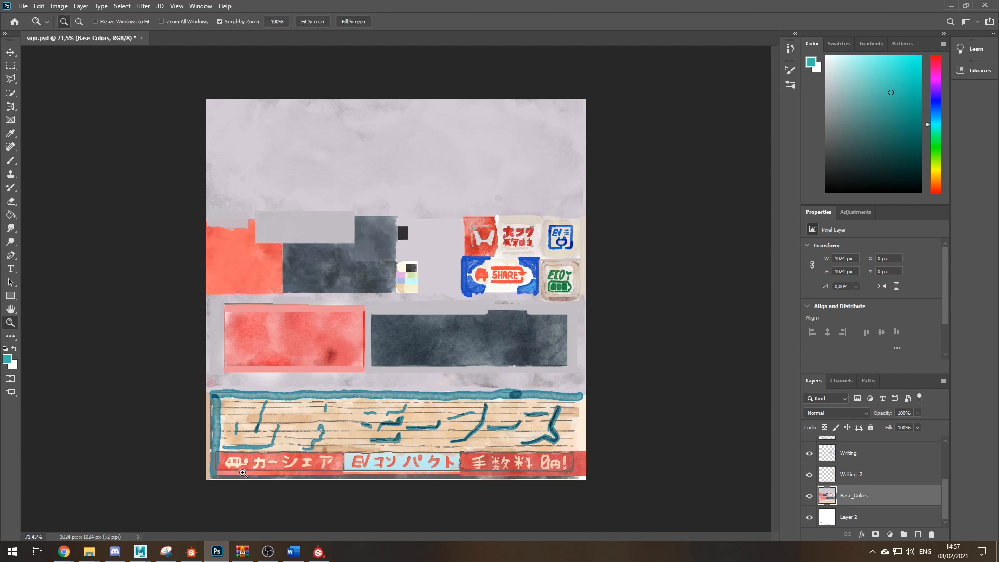
pyautogui.moveTo(249, 472); pyautogui.dragTo(410, 388)
pyautogui.scroll(-1, 410, 388)
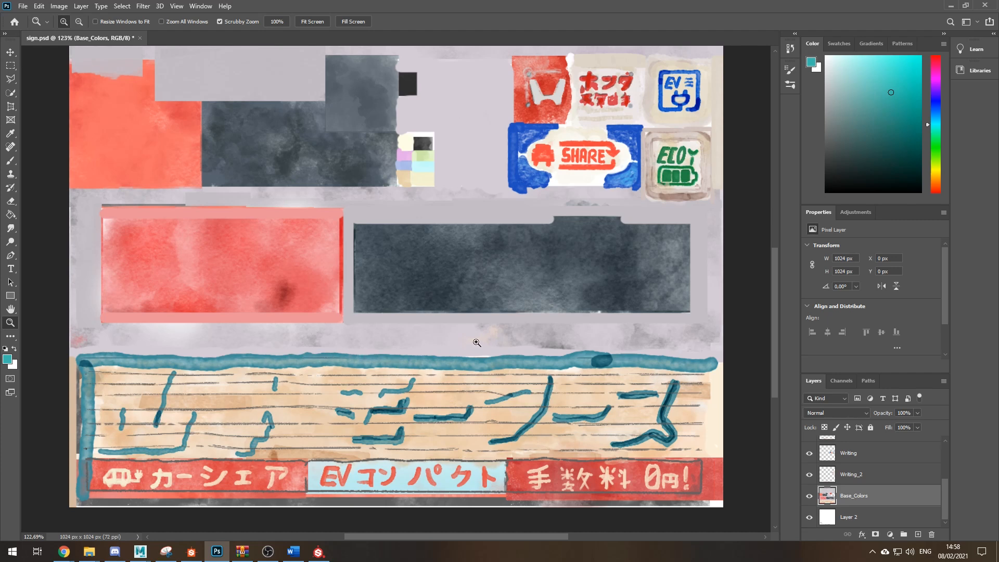
pyautogui.scroll(1, 476, 342)
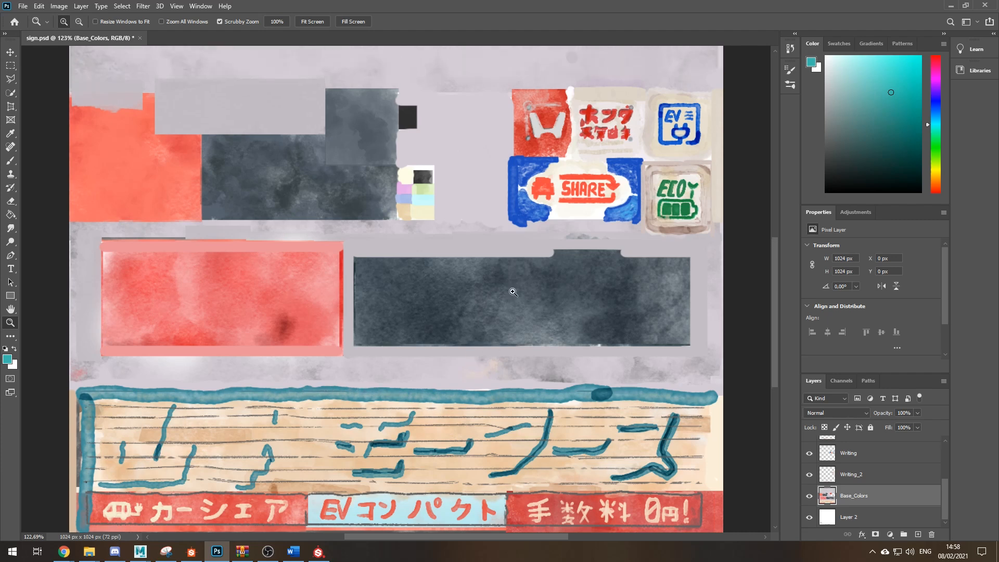
pyautogui.scroll(-1, 373, 329)
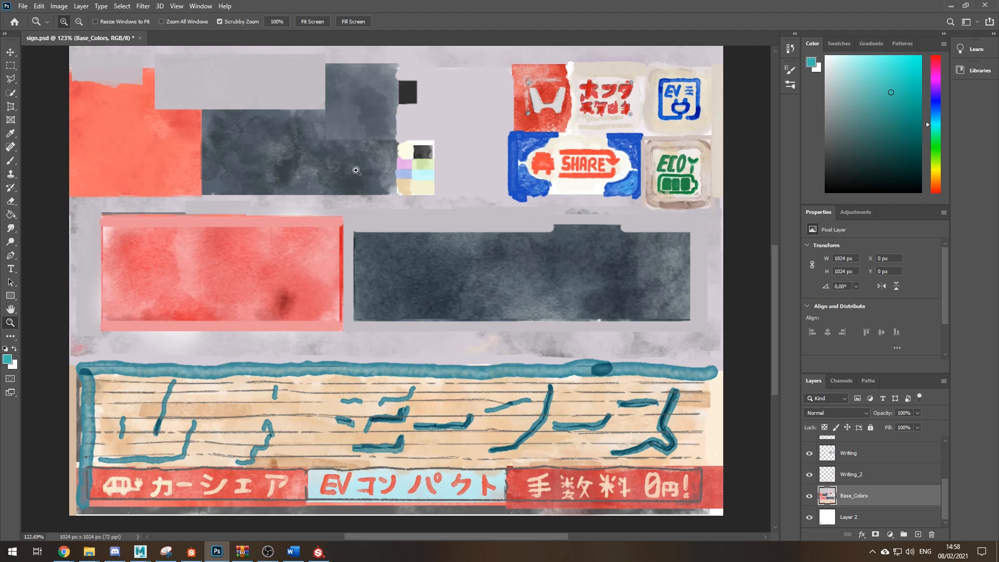
pyautogui.moveTo(356, 171); pyautogui.dragTo(330, 170)
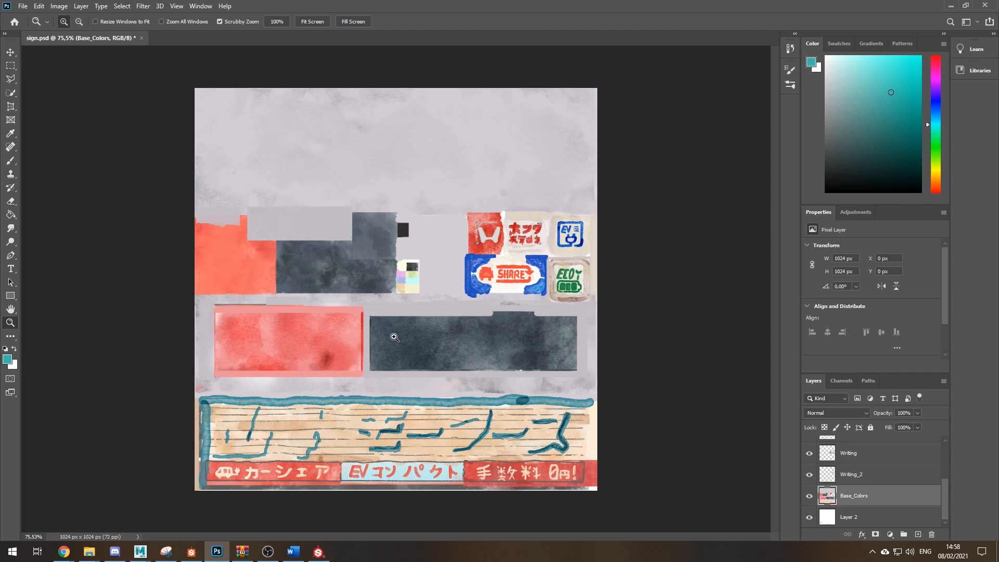
pyautogui.moveTo(388, 392); pyautogui.dragTo(409, 391)
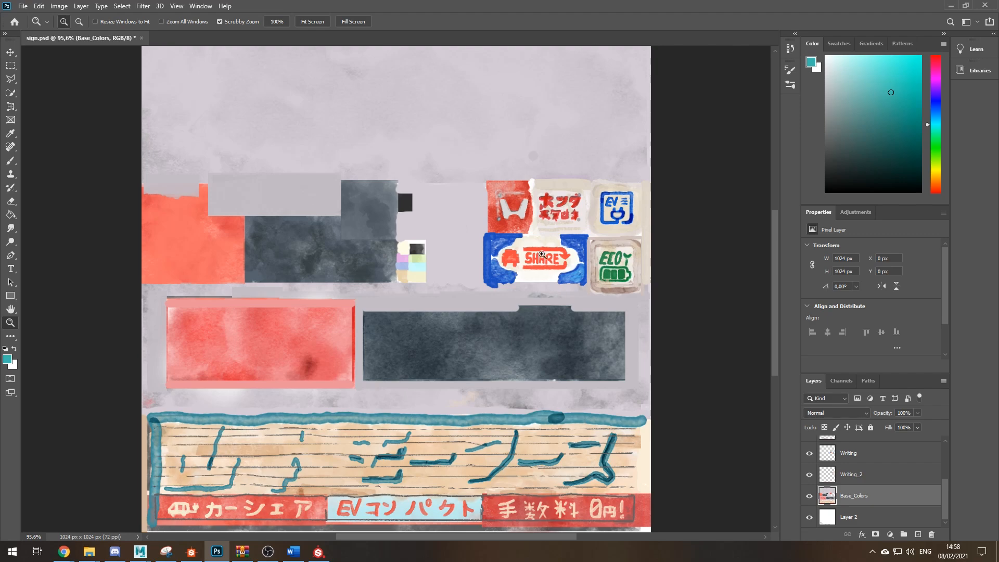
pyautogui.scroll(-1, 344, 186)
pyautogui.moveTo(111, 314); pyautogui.dragTo(260, 338)
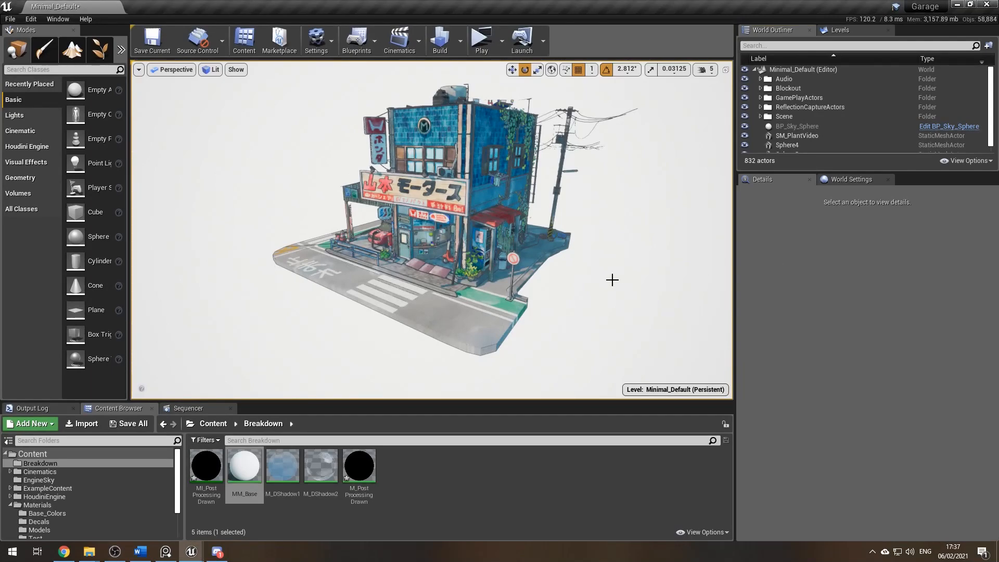
# Create a material instance from the MM_Base material and name it MM_Base_Inst
pyautogui.doubleClick(244, 468)
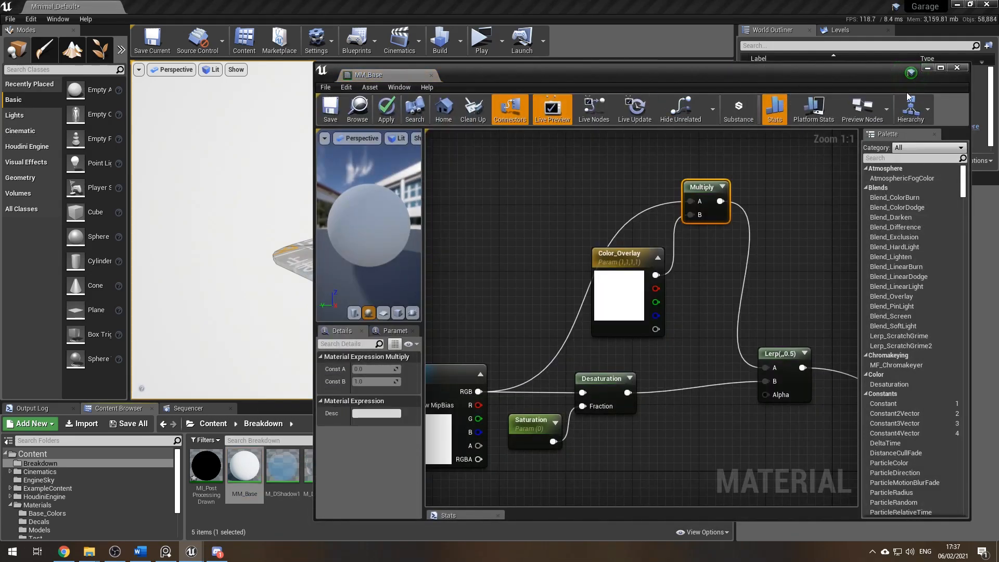
pyautogui.click(927, 68)
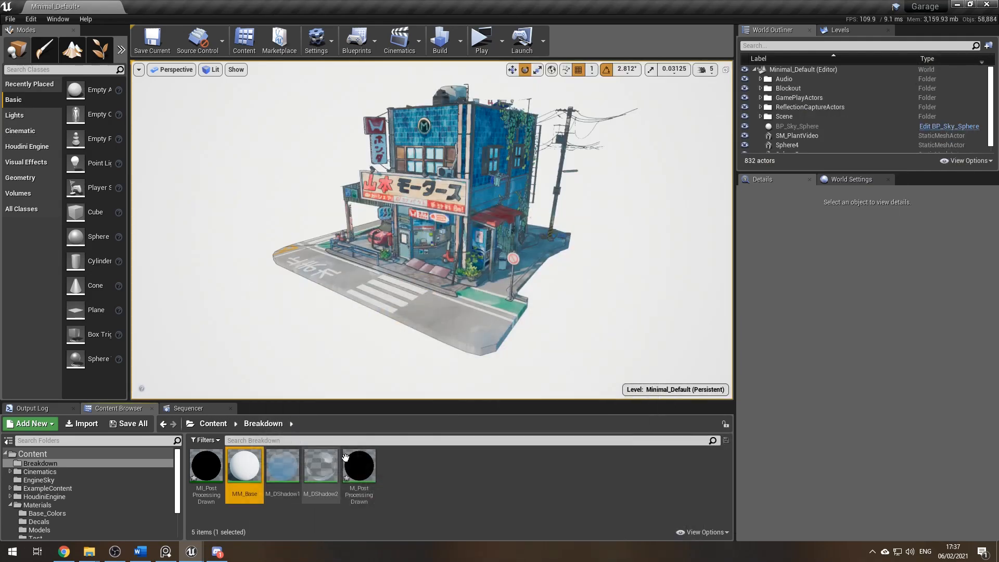
pyautogui.rightClick(253, 471)
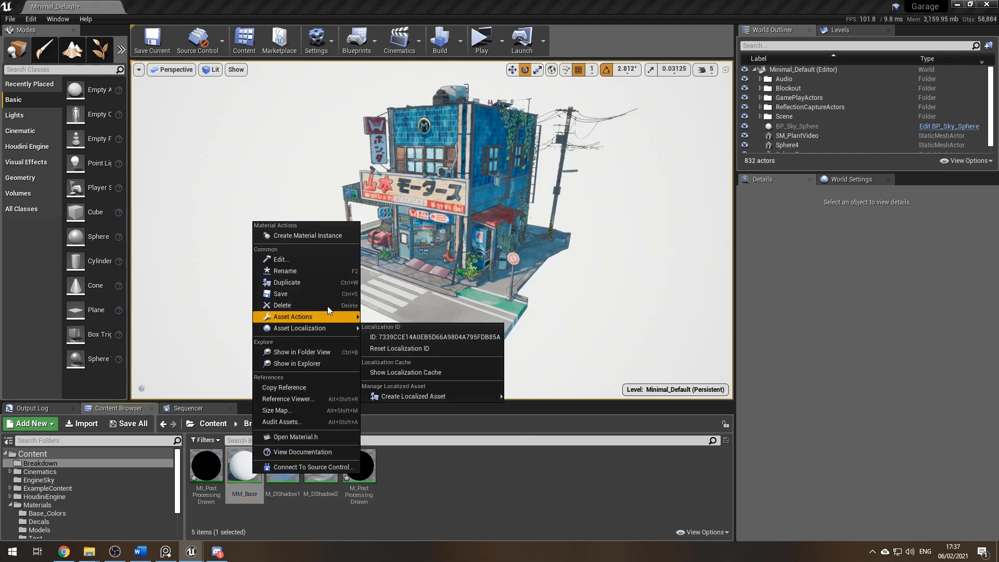
pyautogui.click(345, 237)
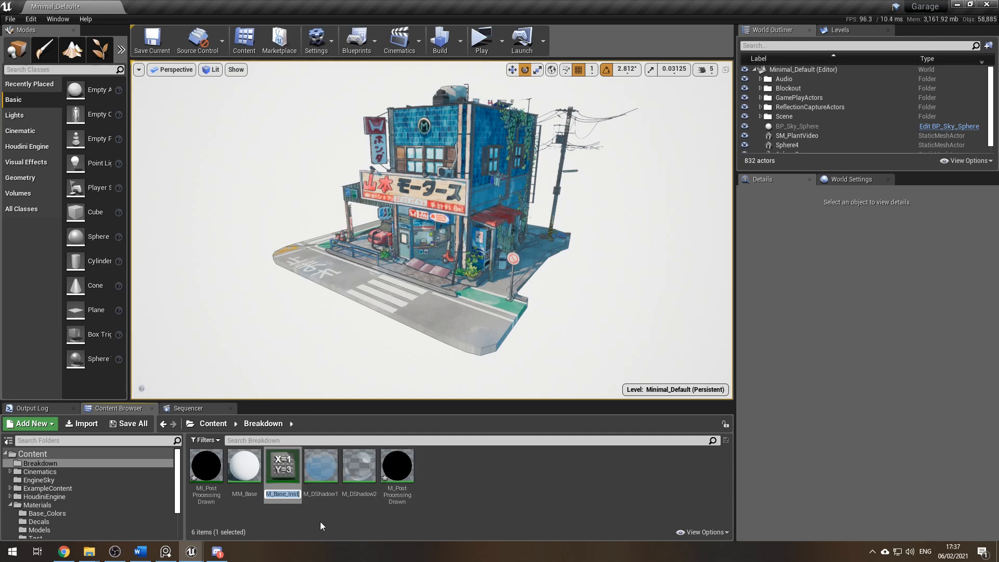
pyautogui.press('Home')
pyautogui.write('M')
pyautogui.press('Return')
# Open MM_Base_Inst, enable its Base color texture override and assign the T_VendingMachine_BC texture
pyautogui.rightClick(249, 470)
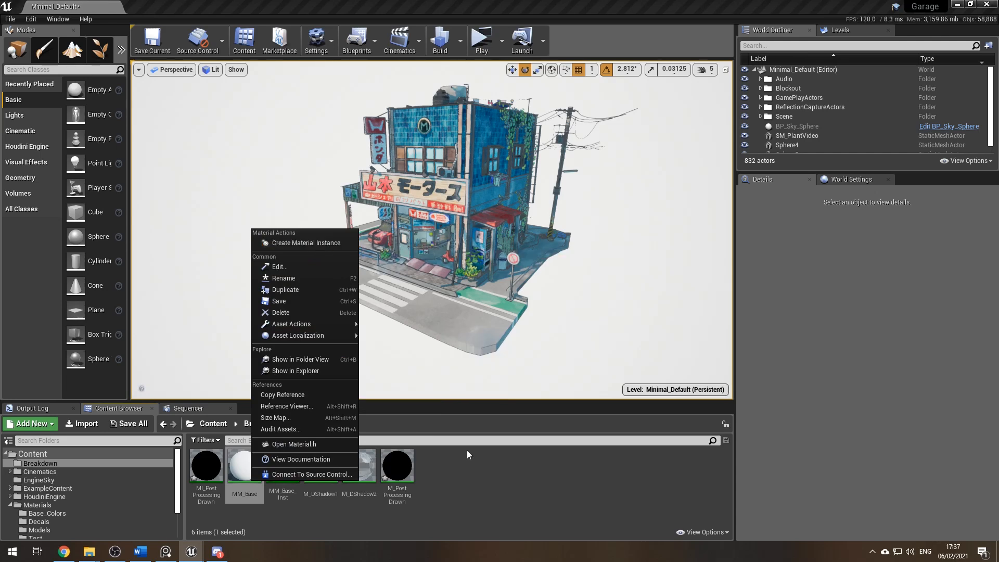
pyautogui.click(467, 473)
pyautogui.doubleClick(282, 468)
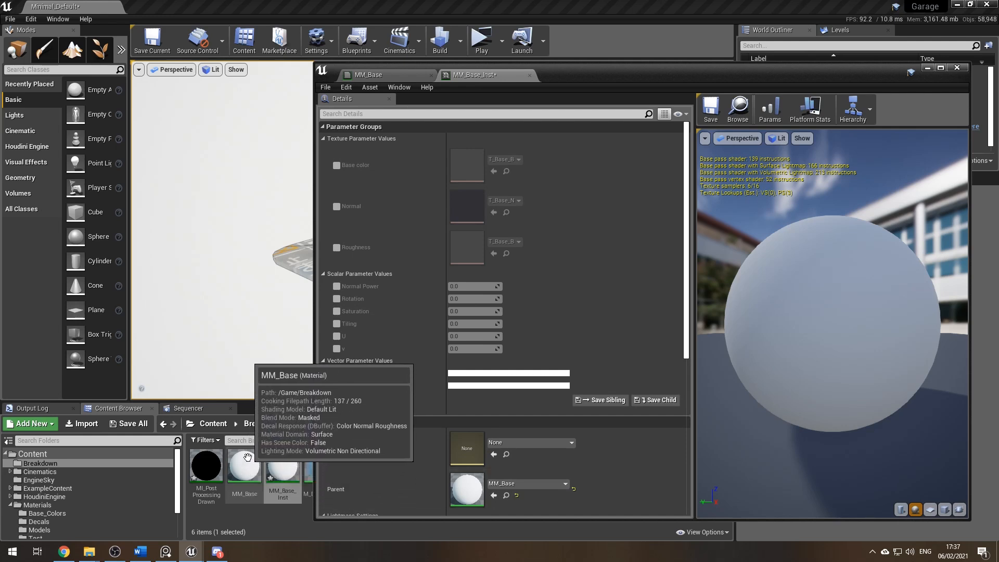
pyautogui.click(336, 165)
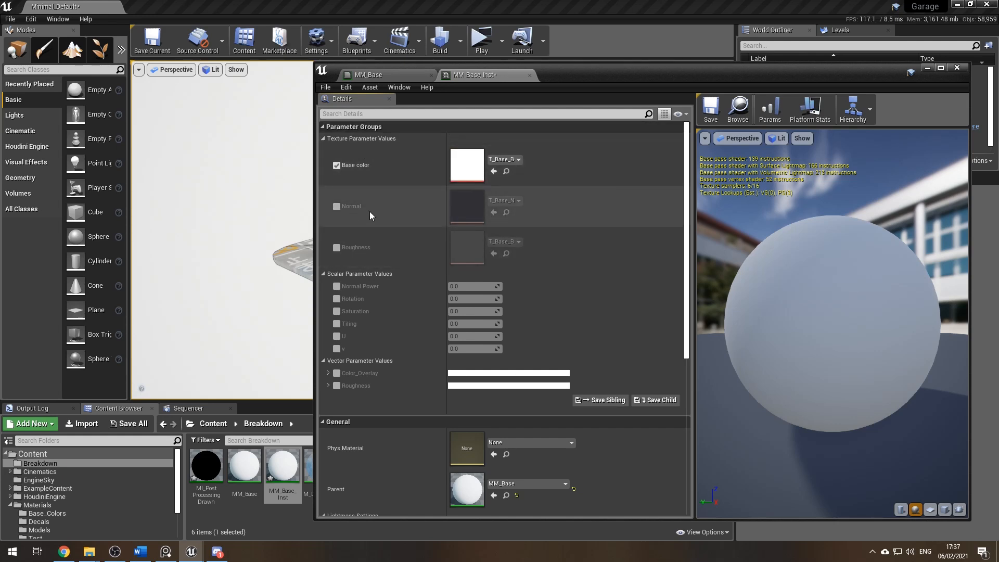
pyautogui.click(519, 158)
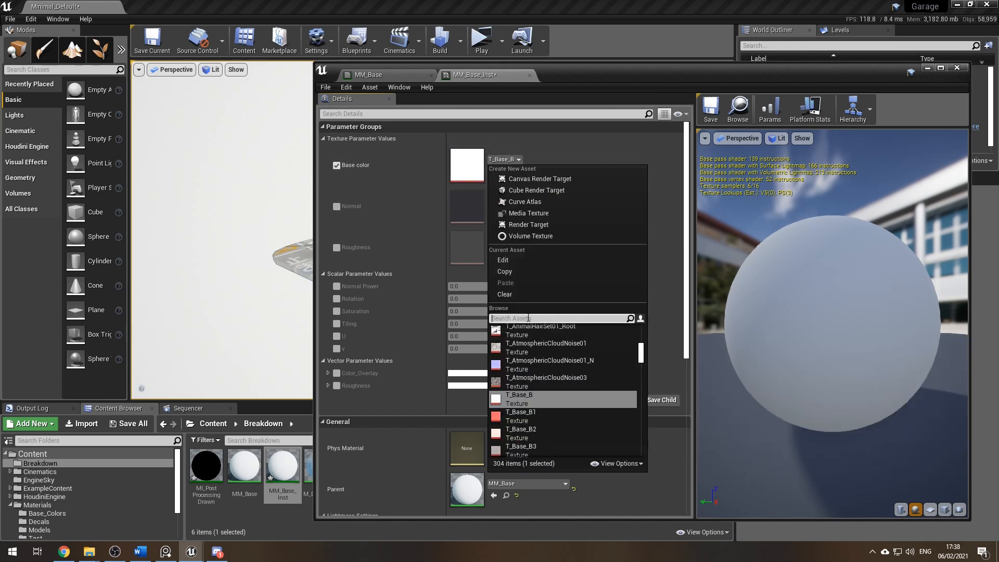
pyautogui.click(441, 163)
pyautogui.click(513, 160)
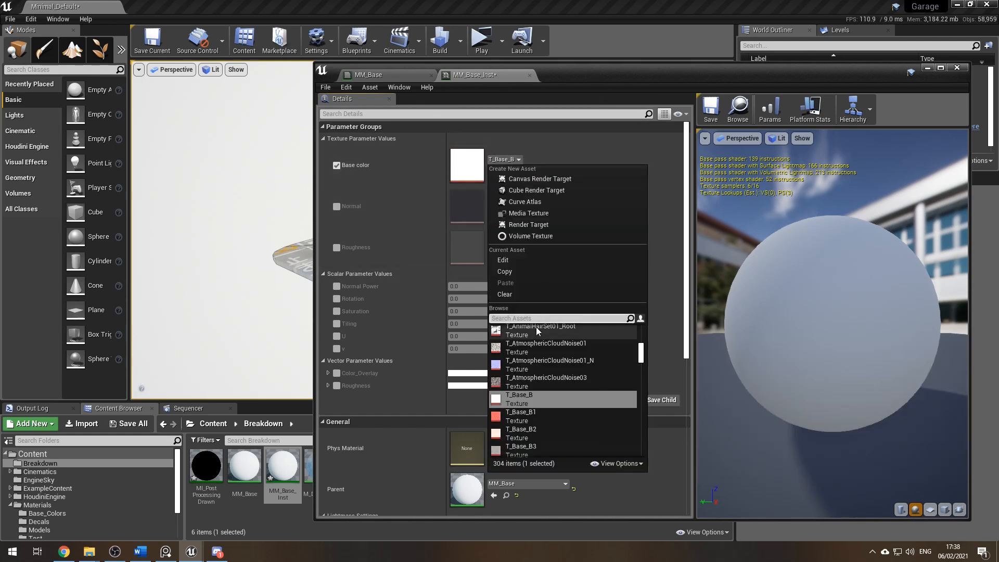
pyautogui.click(539, 318)
pyautogui.write('T_')
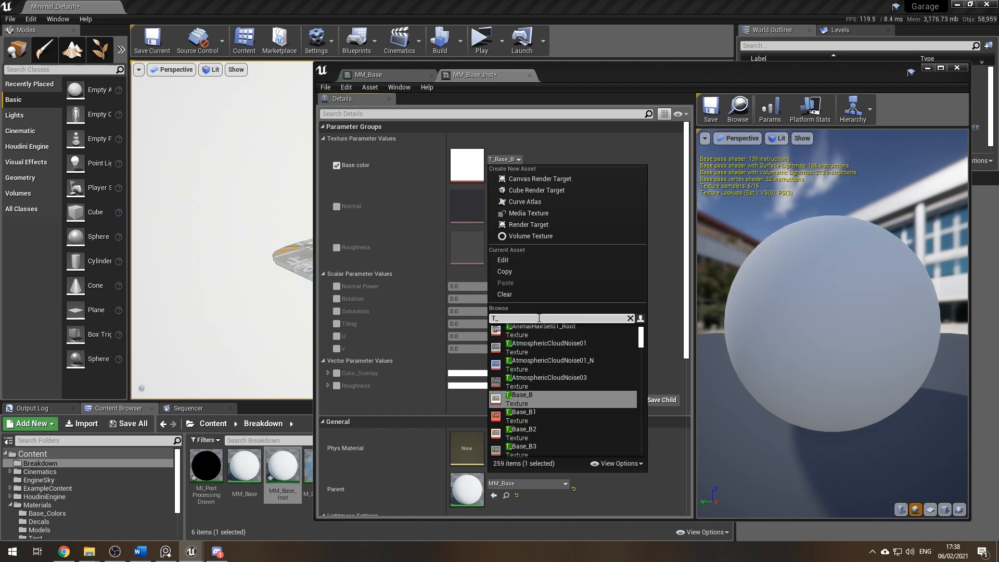
pyautogui.write('vend')
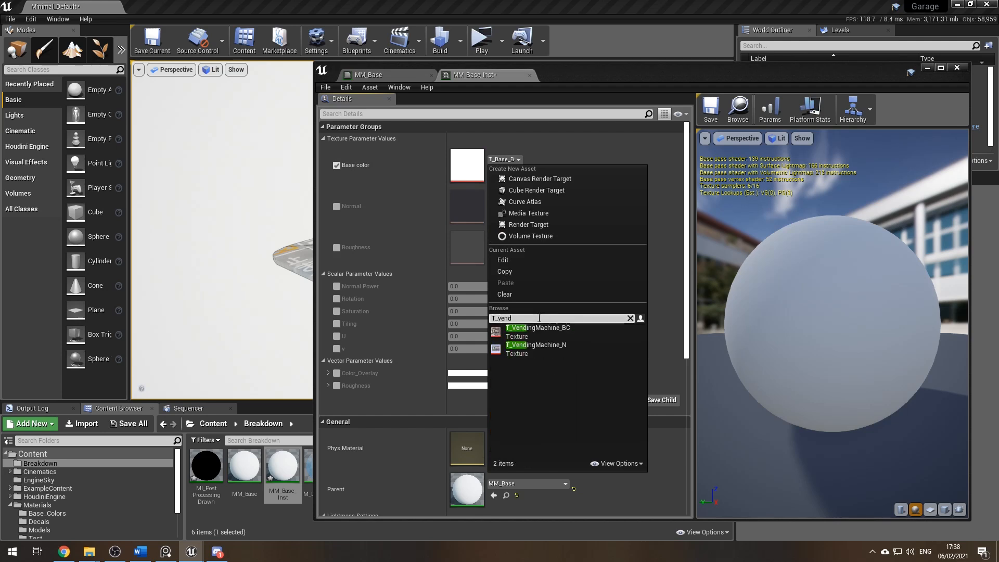
pyautogui.click(567, 327)
pyautogui.moveTo(833, 322); pyautogui.dragTo(812, 323)
# Enable the Tiling, U and V overrides of the material instance and set each to 1
pyautogui.click(337, 324)
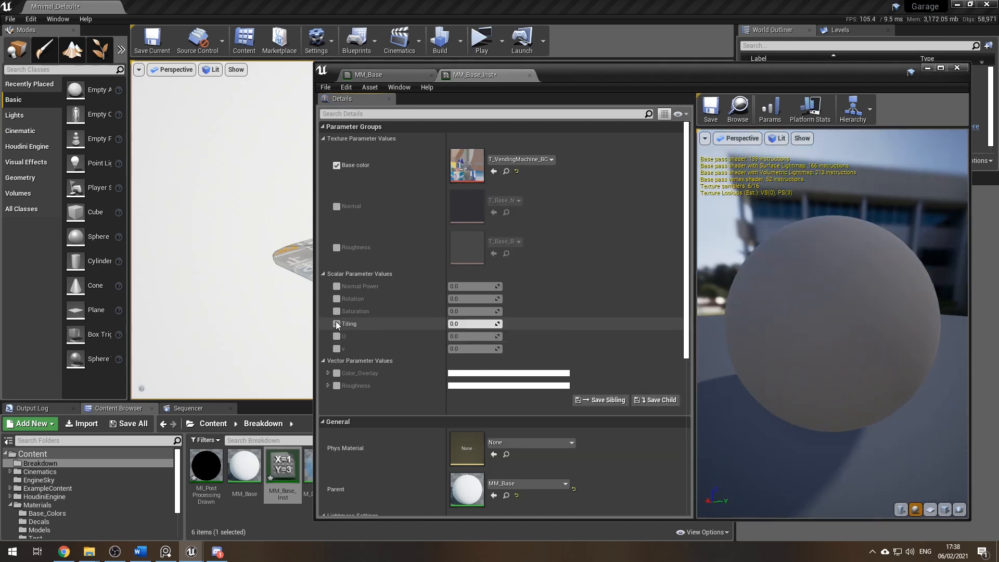
pyautogui.click(337, 336)
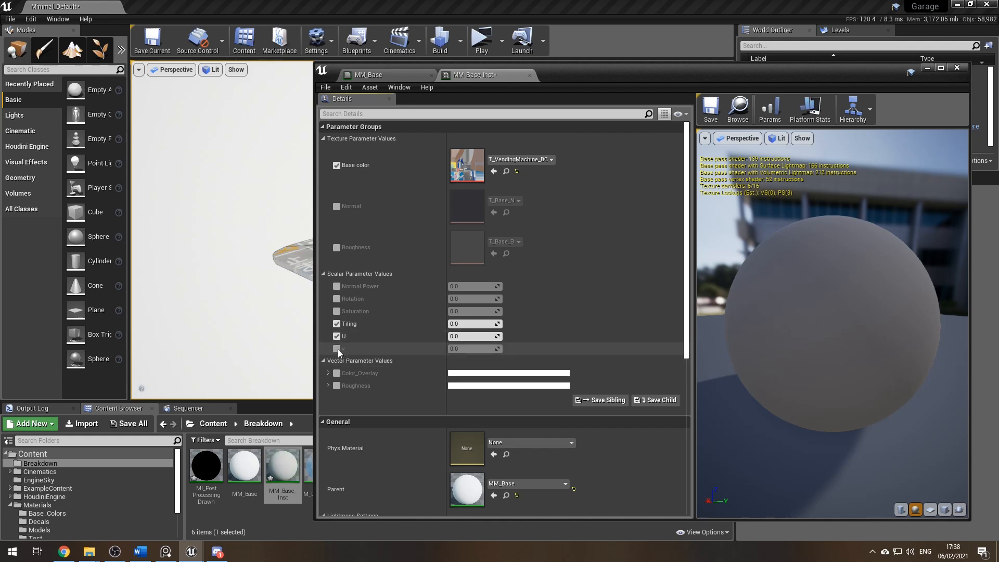
pyautogui.click(335, 348)
pyautogui.click(461, 323)
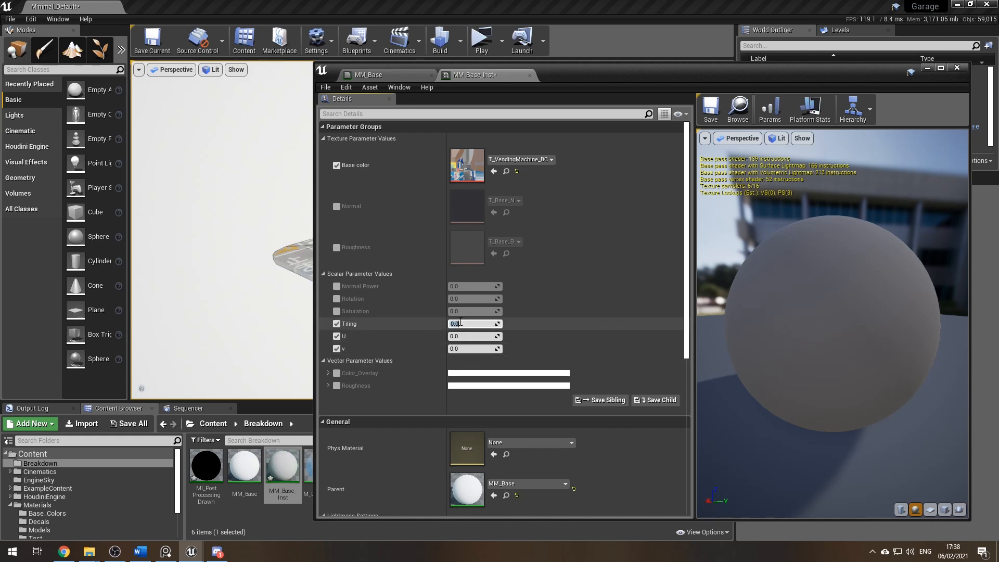
pyautogui.write('1')
pyautogui.press('Return')
pyautogui.click(478, 338)
pyautogui.write('1')
pyautogui.click(473, 350)
pyautogui.write('1')
pyautogui.press('Return')
pyautogui.moveTo(766, 325); pyautogui.dragTo(692, 328)
pyautogui.moveTo(838, 352); pyautogui.dragTo(811, 353)
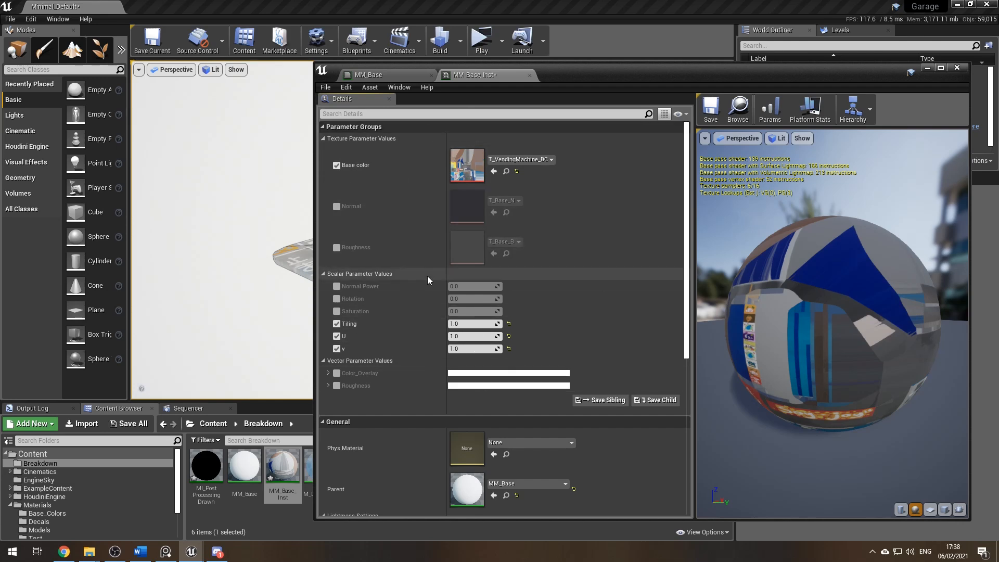
# Try a Saturation override of about -2.31 and a Rotation override of about 1.33, switching each off again
pyautogui.click(336, 310)
pyautogui.moveTo(456, 311)
pyautogui.mouseDown()
pyautogui.moveTo(505, 311)
pyautogui.moveTo(447, 311)
pyautogui.moveTo(474, 311)
pyautogui.moveTo(459, 311)
pyautogui.mouseUp()
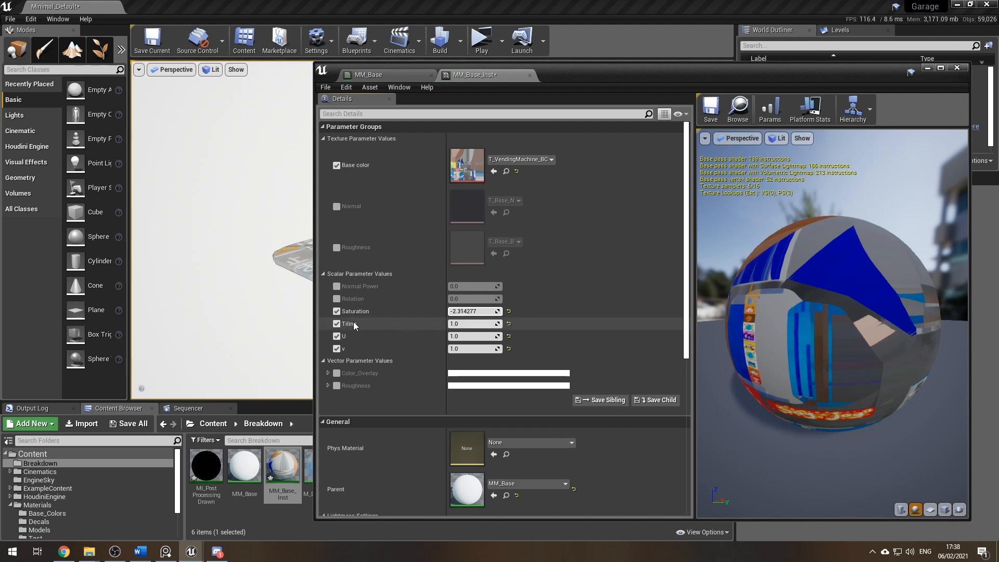
pyautogui.click(336, 311)
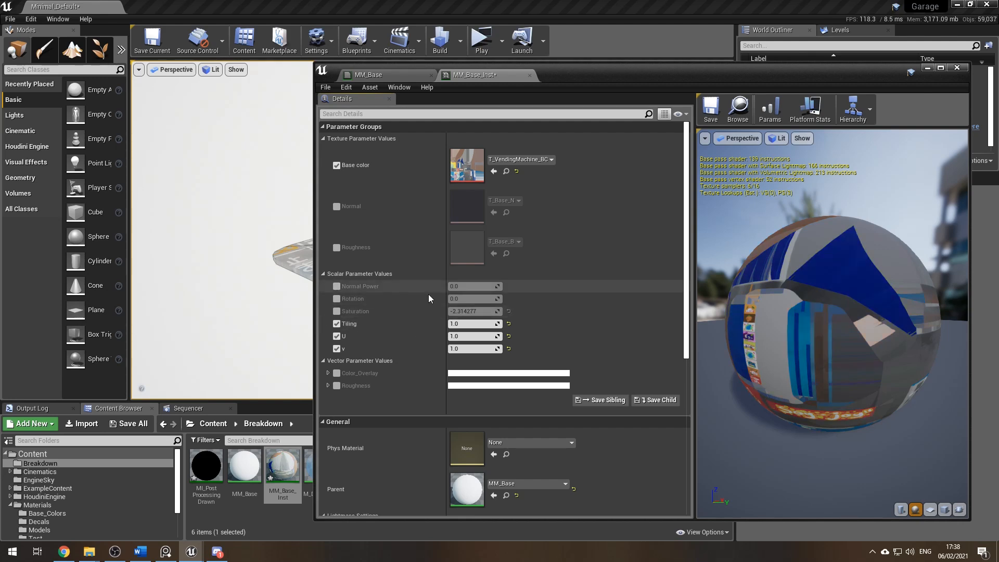
pyautogui.click(337, 298)
pyautogui.moveTo(471, 298); pyautogui.dragTo(523, 299)
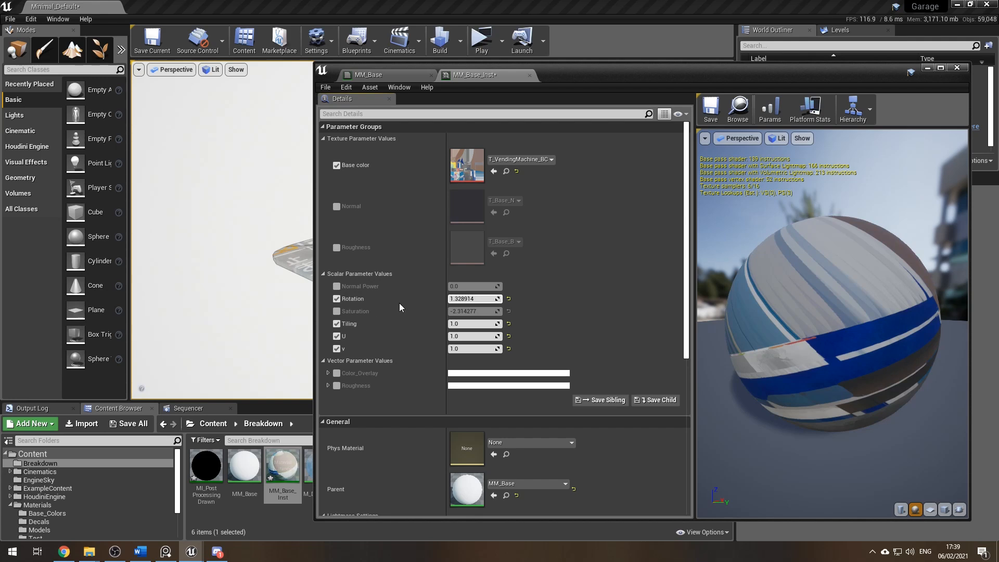
pyautogui.click(337, 299)
# Enable the Normal Power and Normal texture overrides briefly and disable both again
pyautogui.click(337, 286)
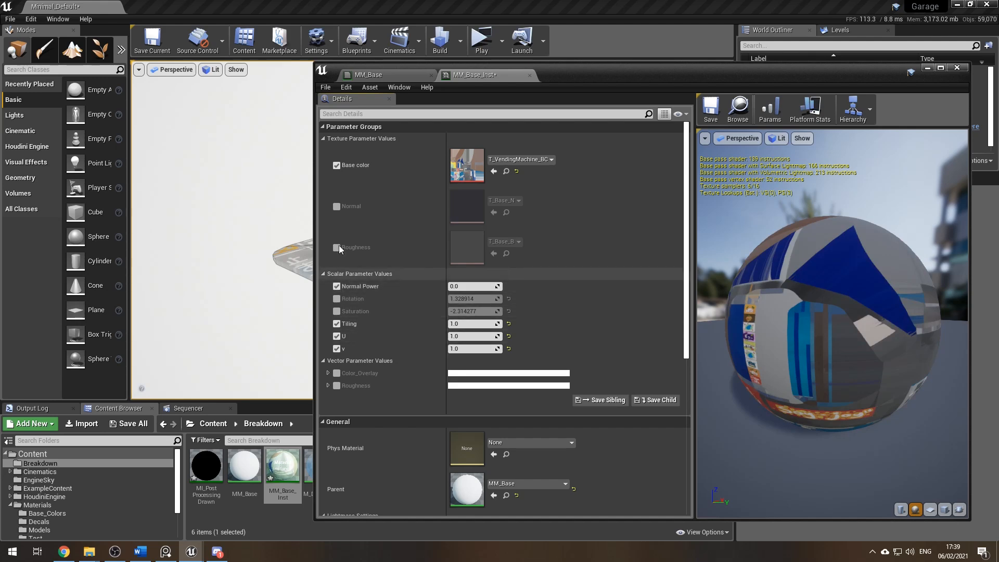
pyautogui.click(336, 206)
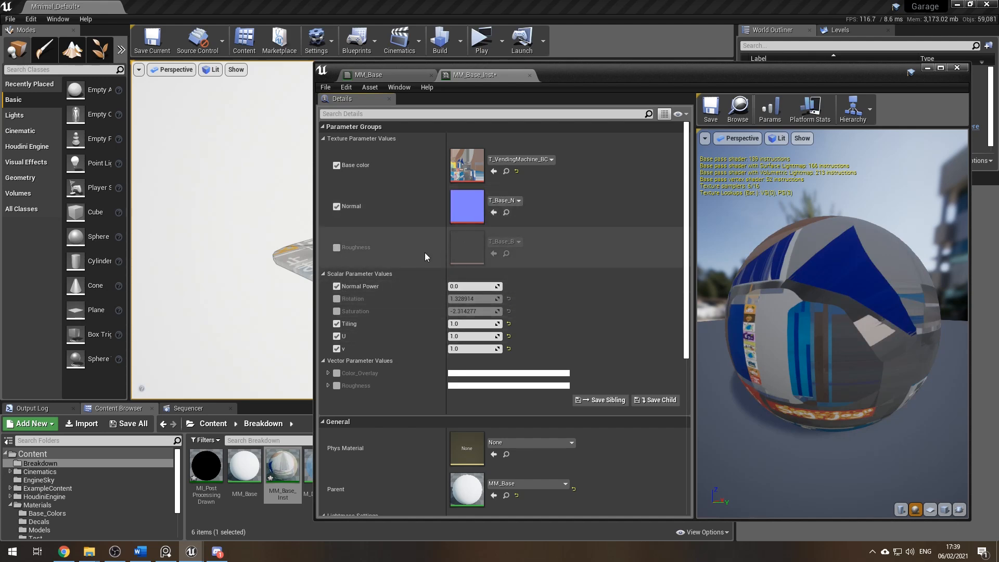
pyautogui.click(336, 207)
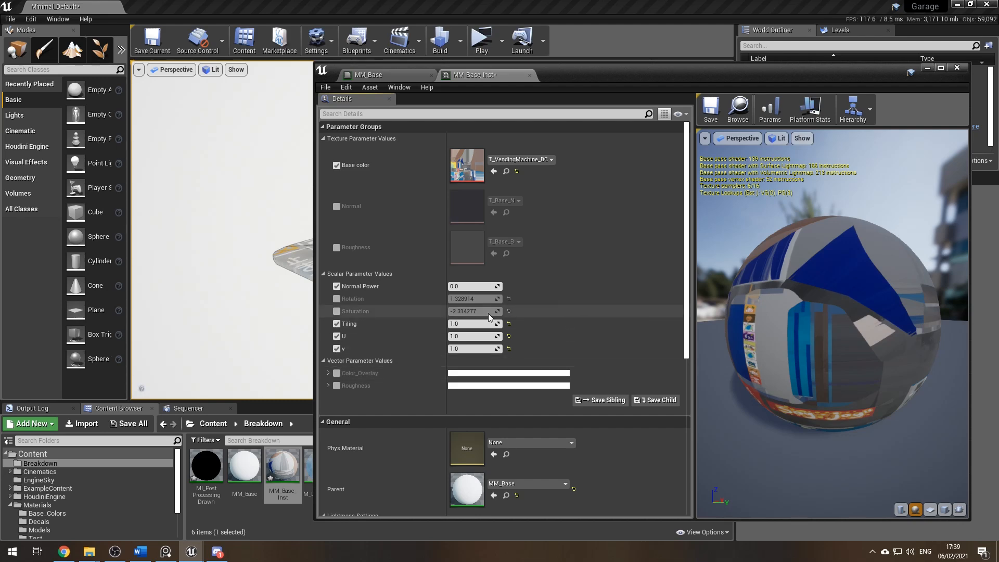
pyautogui.click(336, 287)
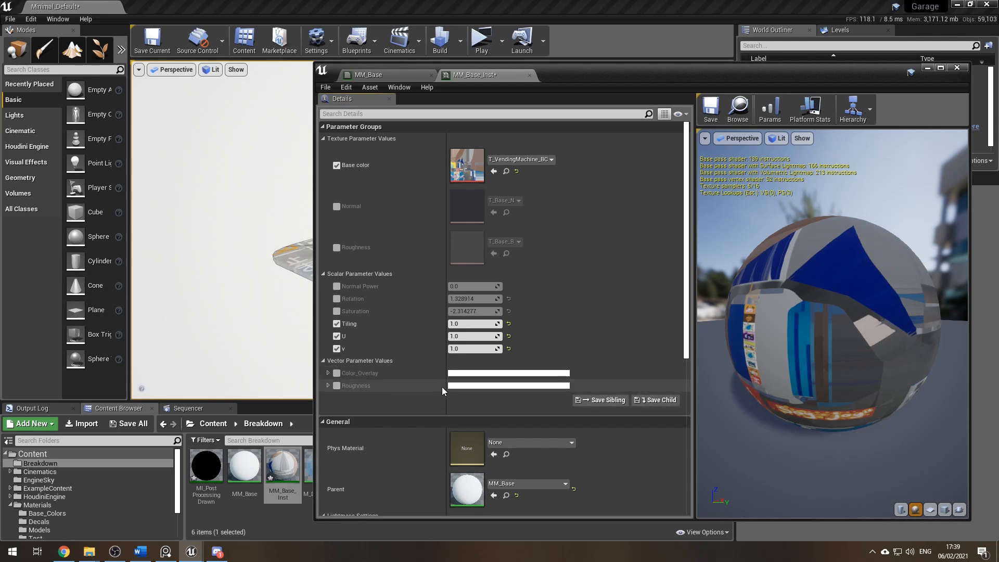
# Enable the Color_Overlay override and tint it pale pinkish purple, sRGB hex F8D6FFFF
pyautogui.scroll(-2, 386, 327)
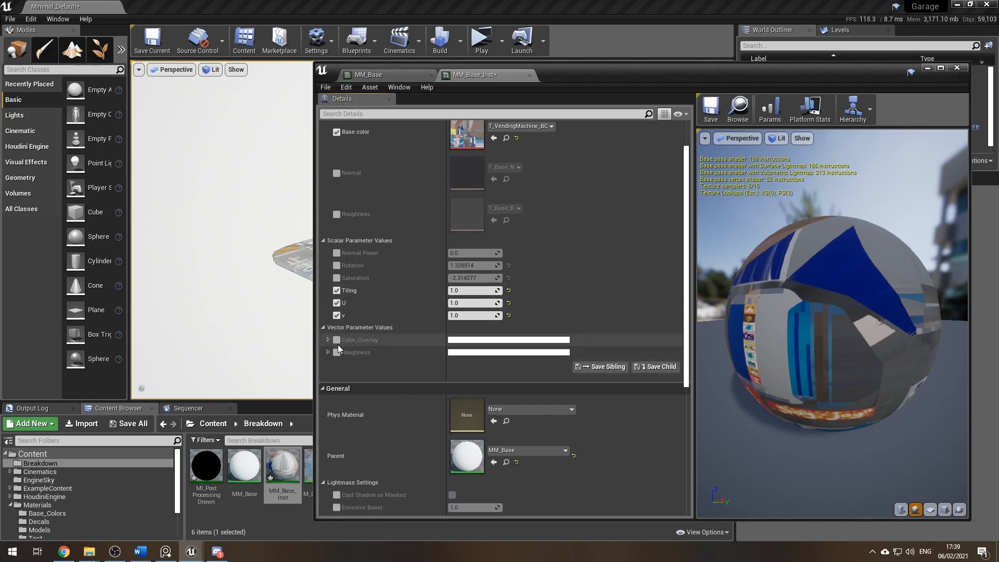
pyautogui.click(337, 339)
pyautogui.click(466, 339)
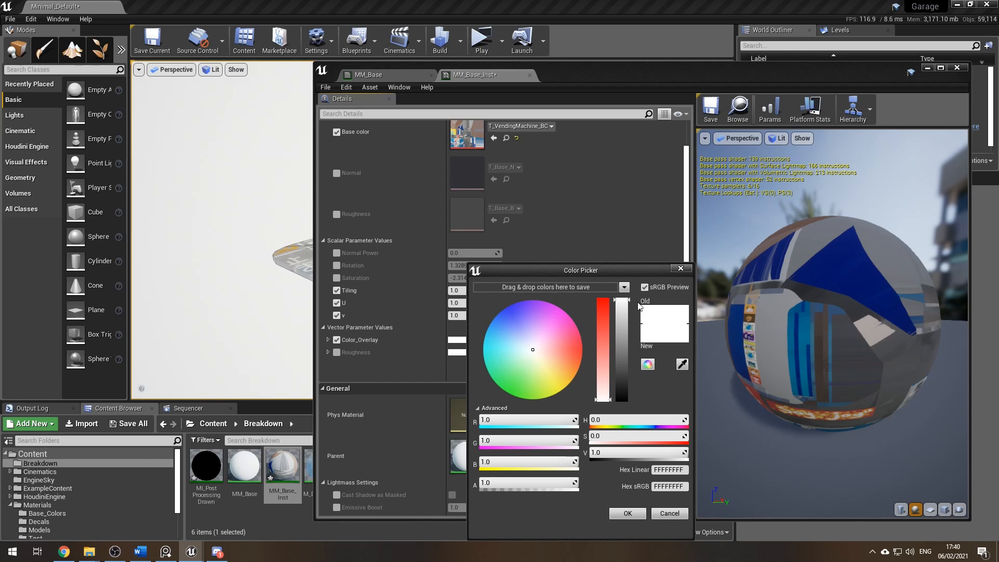
pyautogui.click(680, 268)
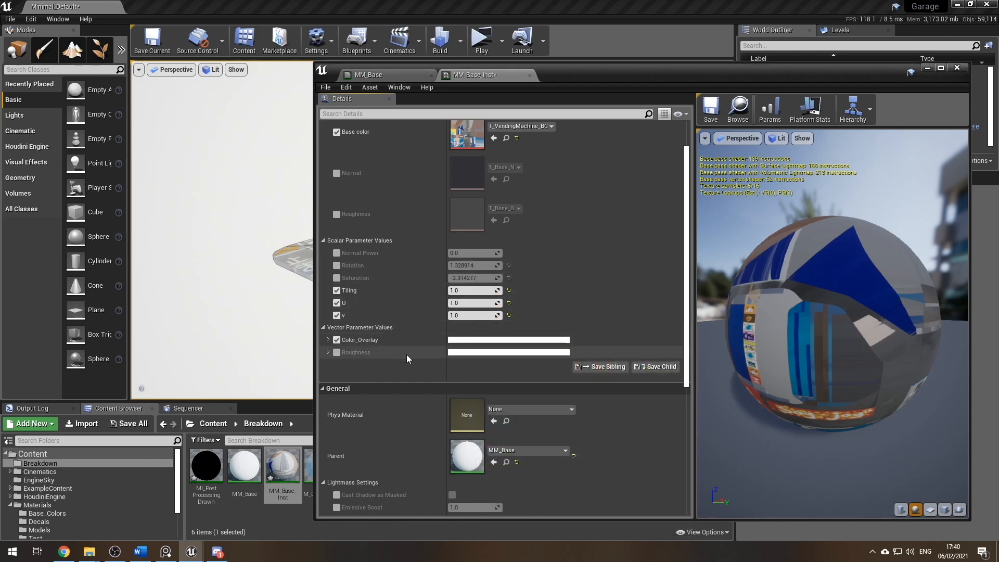
pyautogui.click(497, 339)
pyautogui.click(590, 347)
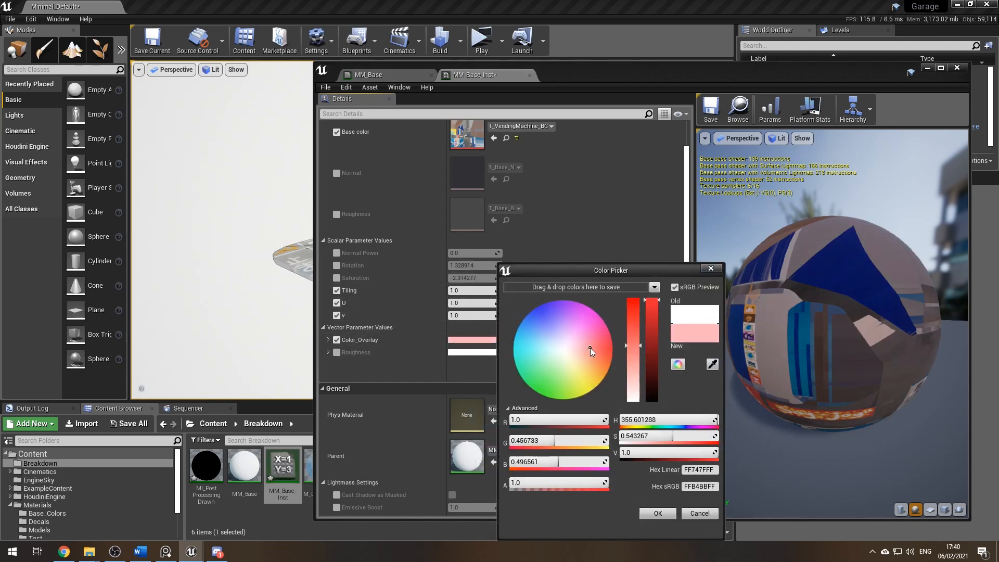
pyautogui.moveTo(590, 348); pyautogui.dragTo(569, 336)
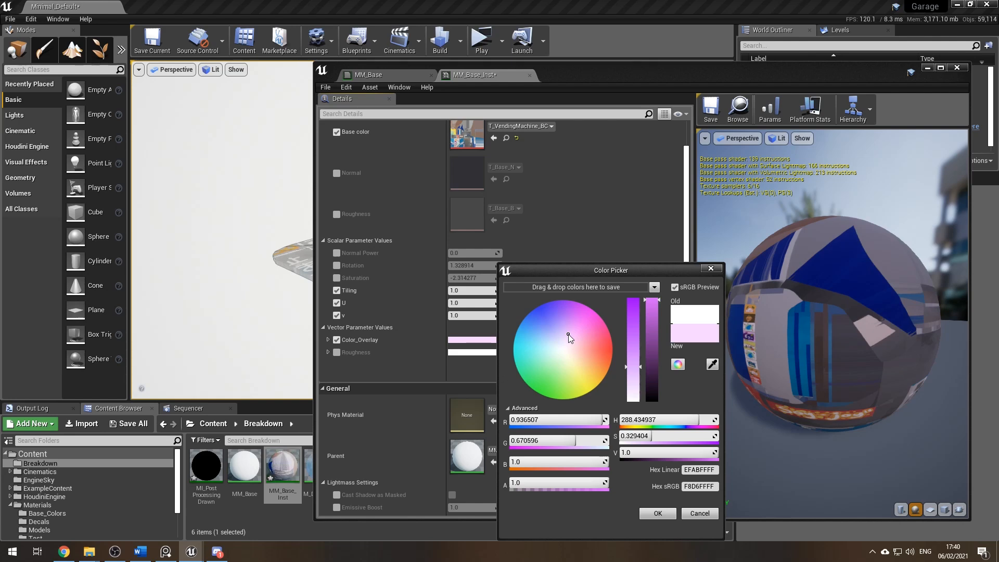
pyautogui.click(710, 269)
# Toggle the Roughness vector override on and off, and disable the Color_Overlay override
pyautogui.click(337, 352)
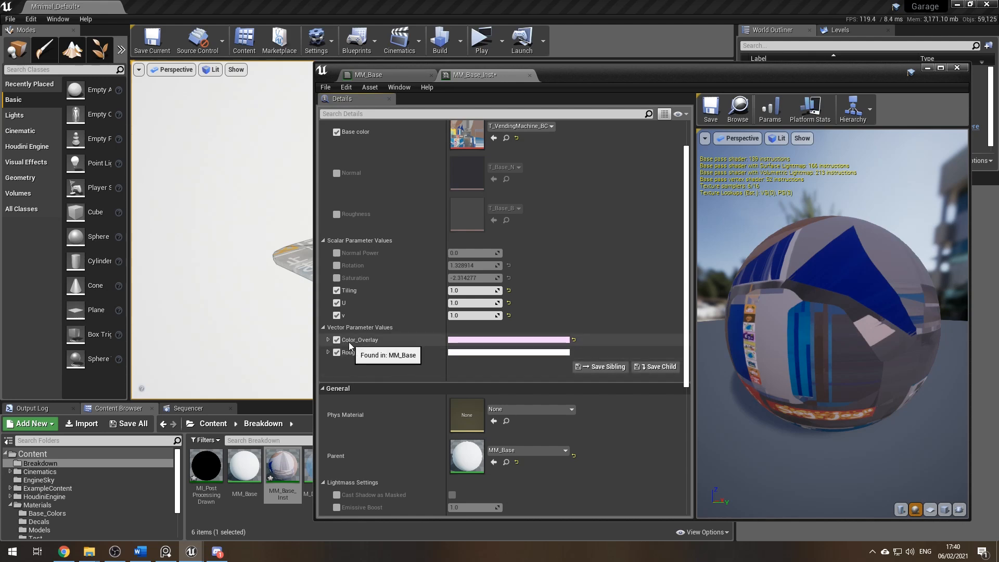
pyautogui.click(336, 353)
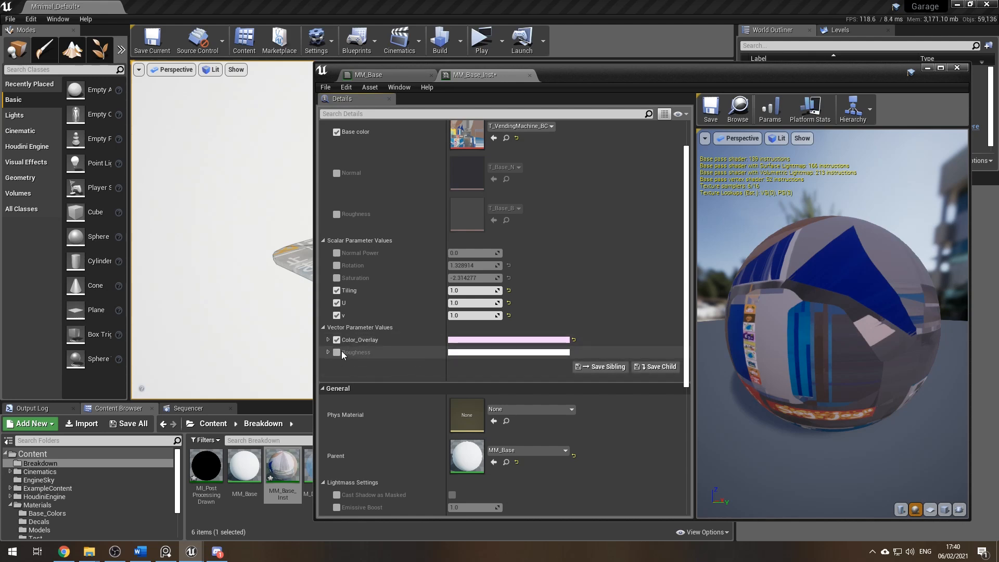
pyautogui.click(336, 339)
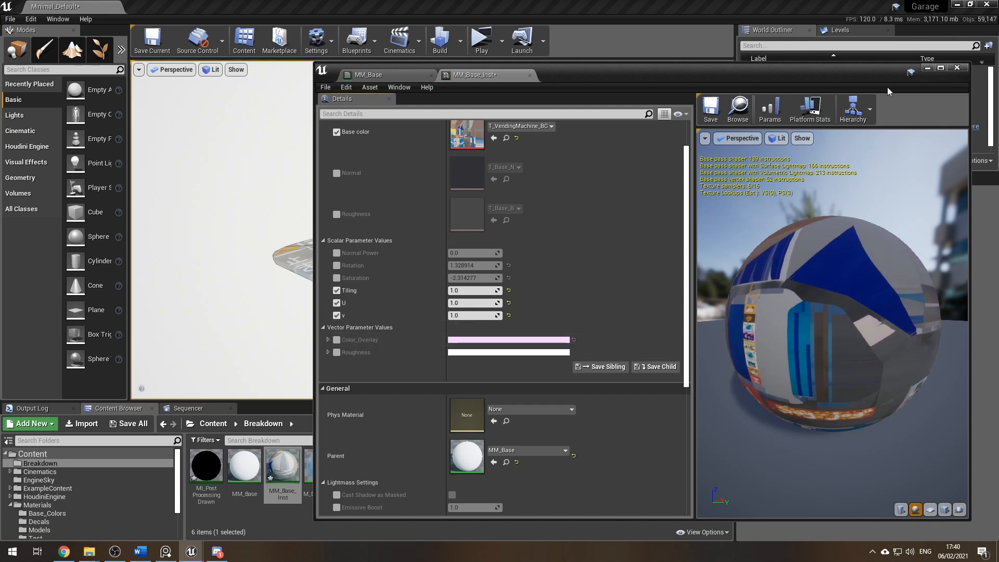
# Close the instance editor and examine the MM_Base node graph, especially the Tiling and Rotation nodes feeding the CustomRotator
pyautogui.click(956, 68)
pyautogui.click(575, 309)
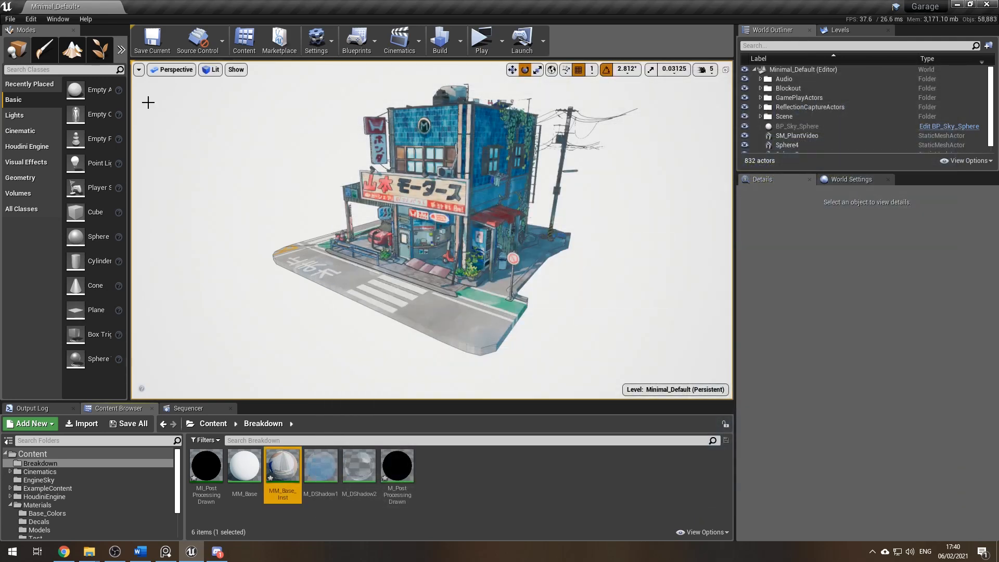
pyautogui.doubleClick(243, 468)
pyautogui.scroll(-5, 536, 306)
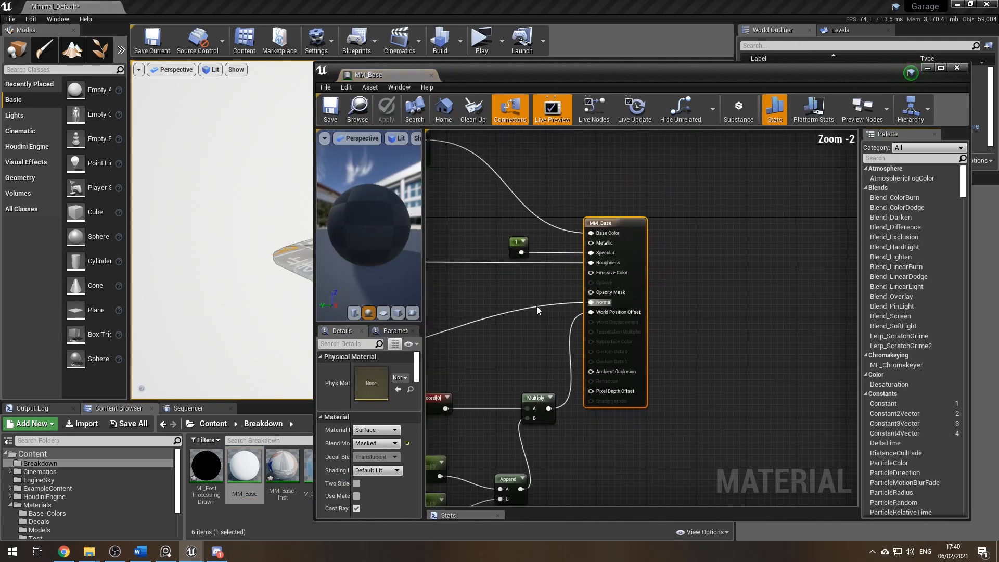
pyautogui.moveTo(499, 257); pyautogui.dragTo(777, 404, button='right')
pyautogui.moveTo(774, 418); pyautogui.dragTo(667, 482)
pyautogui.click(610, 397)
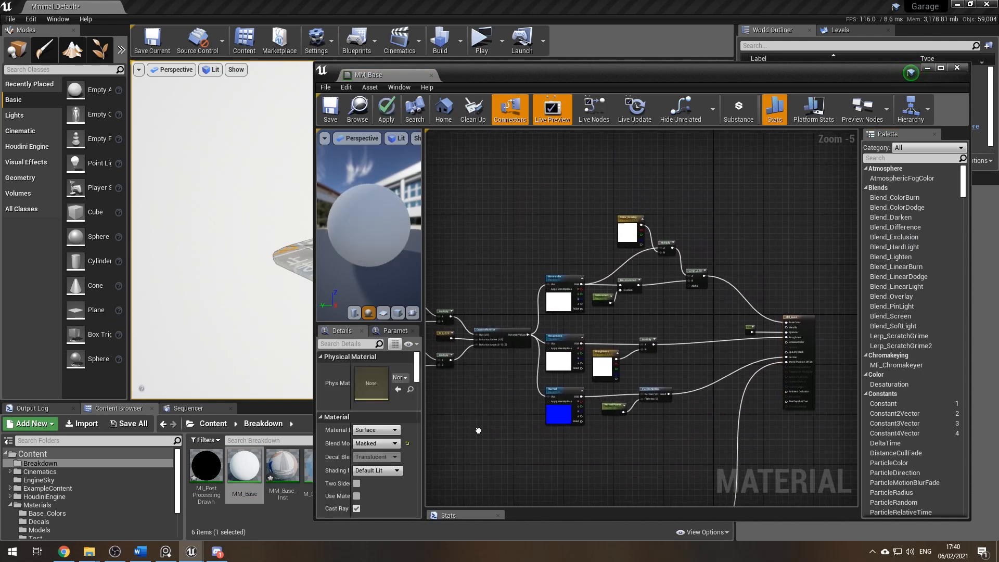
pyautogui.scroll(4, 542, 348)
pyautogui.moveTo(542, 349); pyautogui.dragTo(897, 247, button='right')
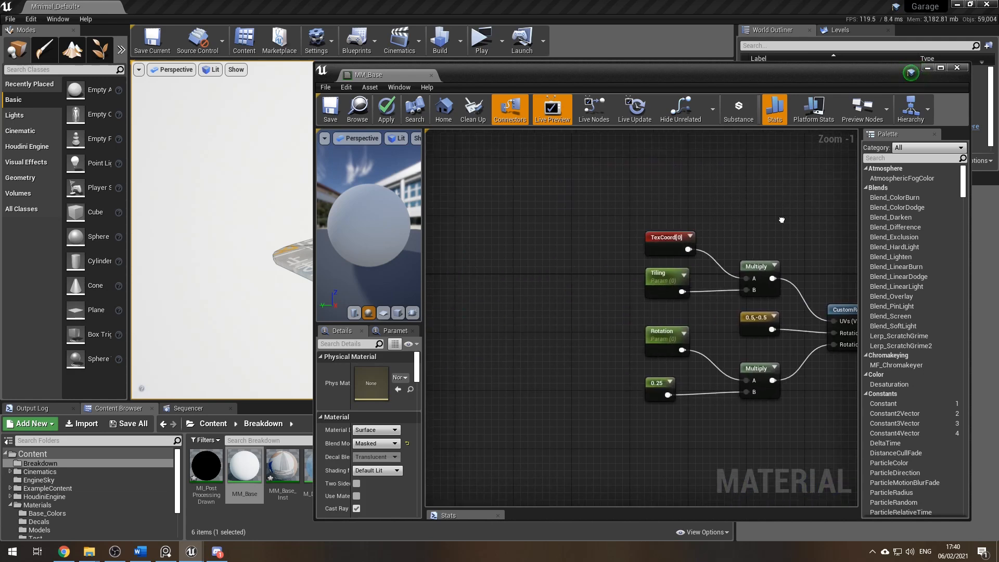
pyautogui.moveTo(641, 398); pyautogui.dragTo(499, 360, button='right')
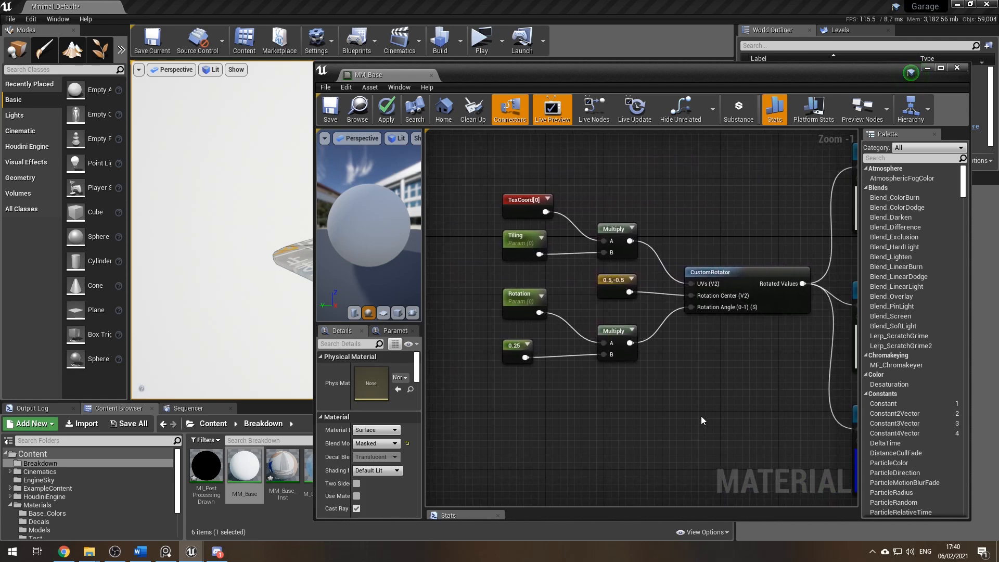
# Examine the CustomRotator node and how its rotated UVs feed the Base color, Roughness and Normal texture parameters
pyautogui.click(697, 272)
pyautogui.moveTo(754, 224); pyautogui.dragTo(657, 206, button='right')
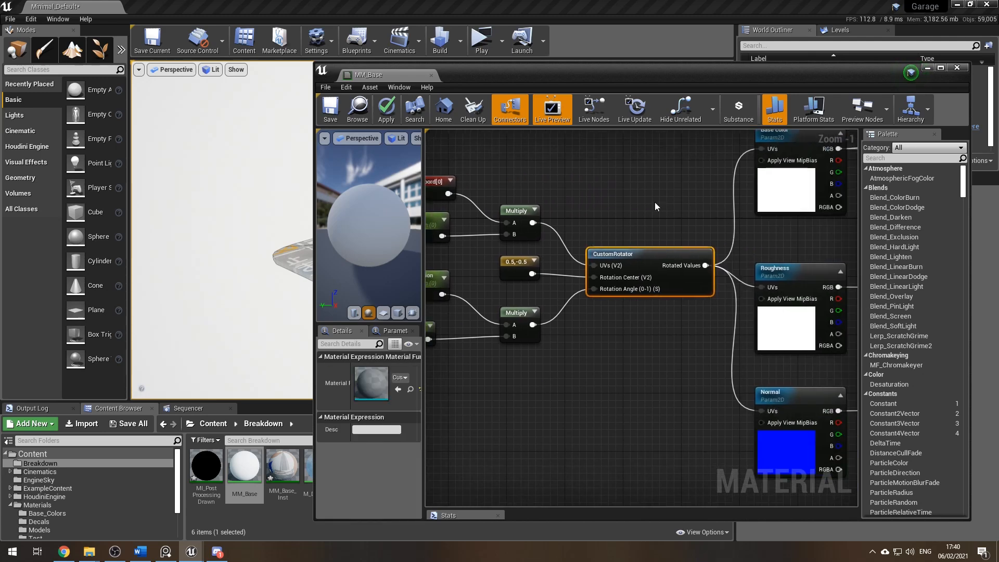
pyautogui.moveTo(585, 202); pyautogui.dragTo(685, 207, button='right')
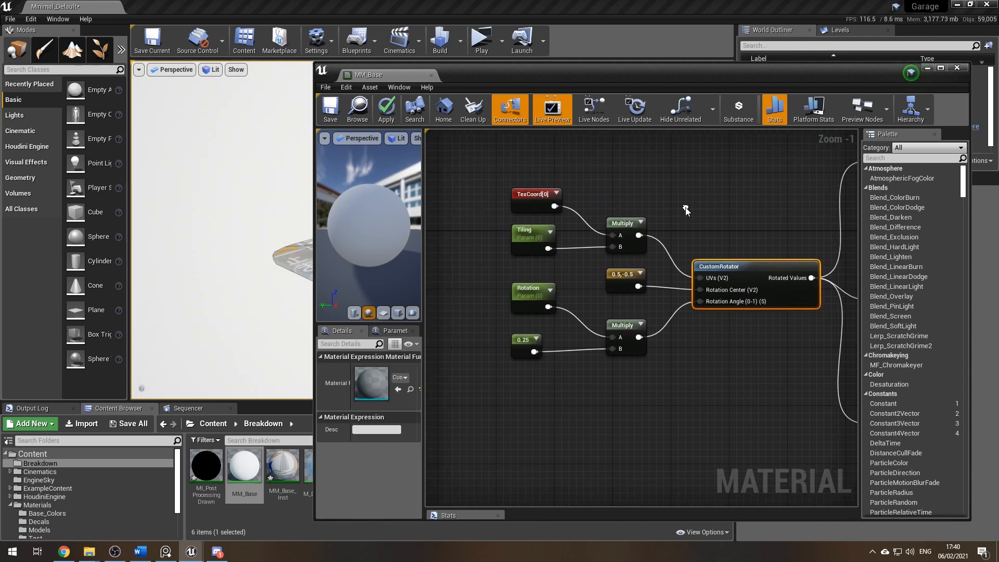
pyautogui.moveTo(705, 208); pyautogui.dragTo(611, 219, button='right')
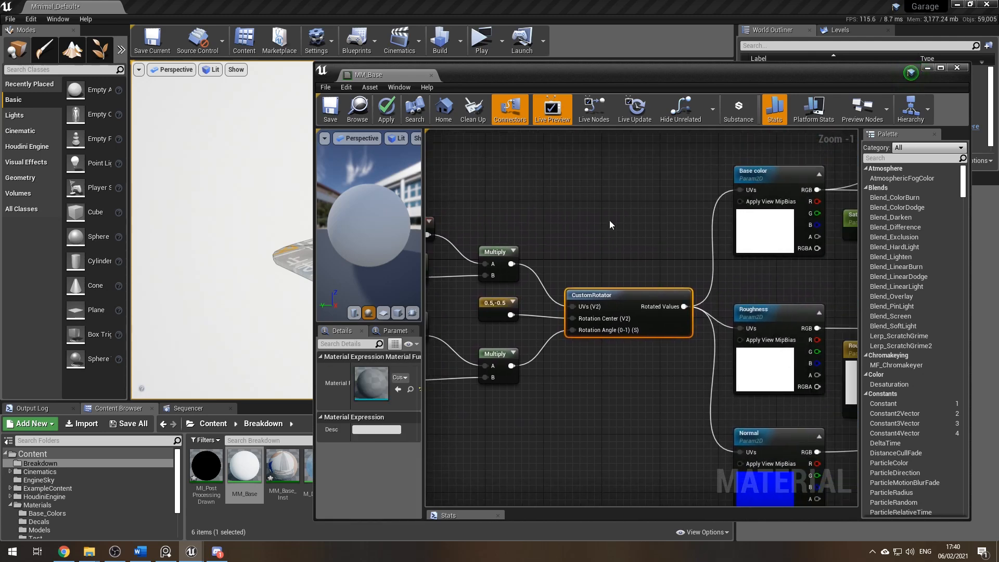
pyautogui.moveTo(666, 194); pyautogui.dragTo(448, 205, button='right')
pyautogui.moveTo(688, 240); pyautogui.dragTo(666, 256, button='right')
pyautogui.moveTo(720, 279); pyautogui.dragTo(661, 392, button='right')
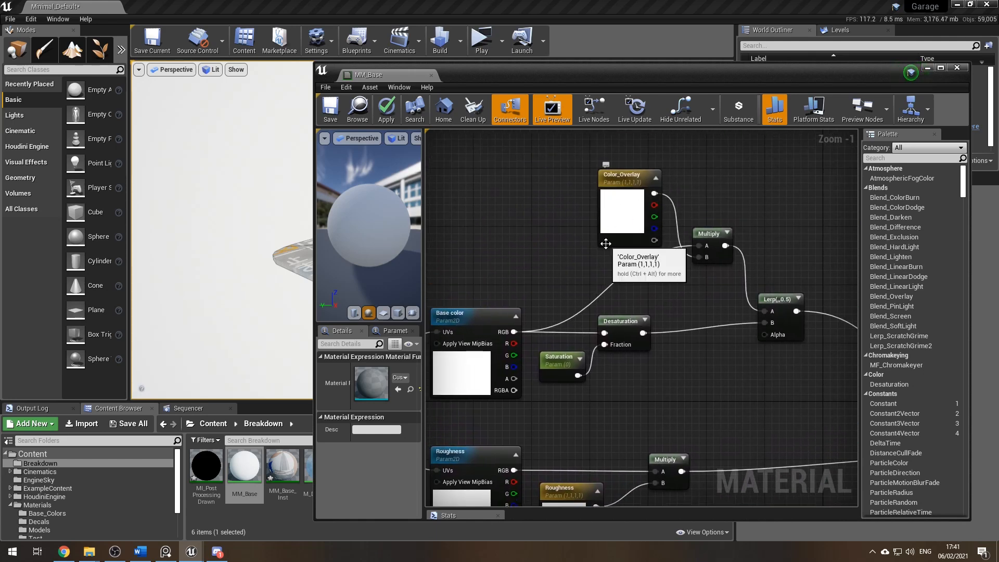
# Inspect the Multiply node combining Base color with Color_Overlay, and the Saturation parameter beside it
pyautogui.click(715, 234)
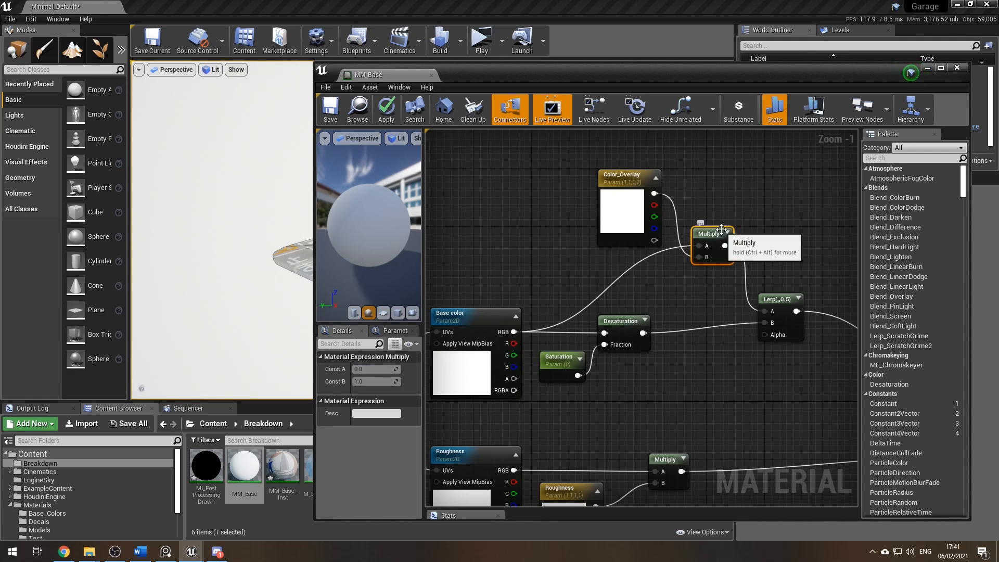
pyautogui.click(479, 317)
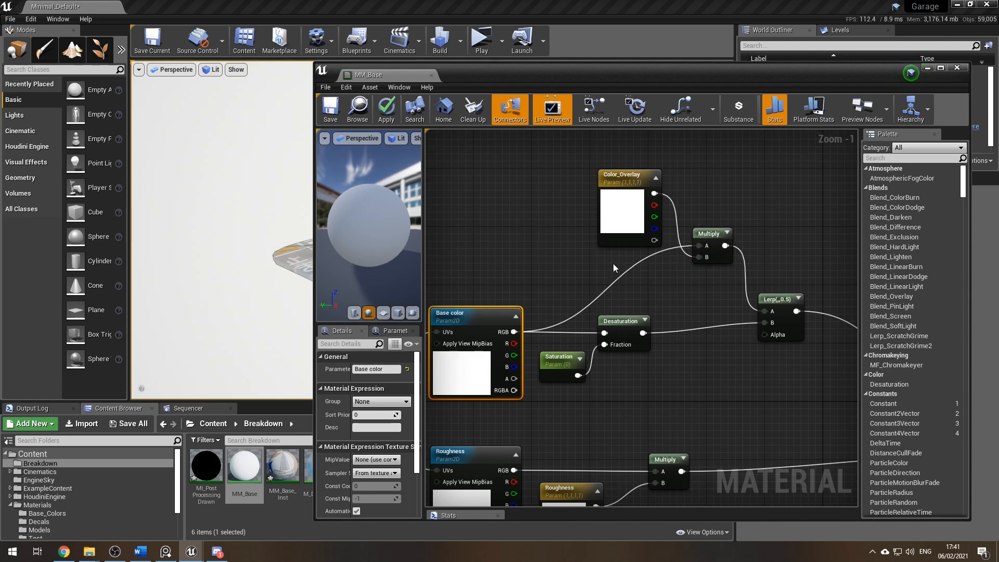
pyautogui.click(621, 176)
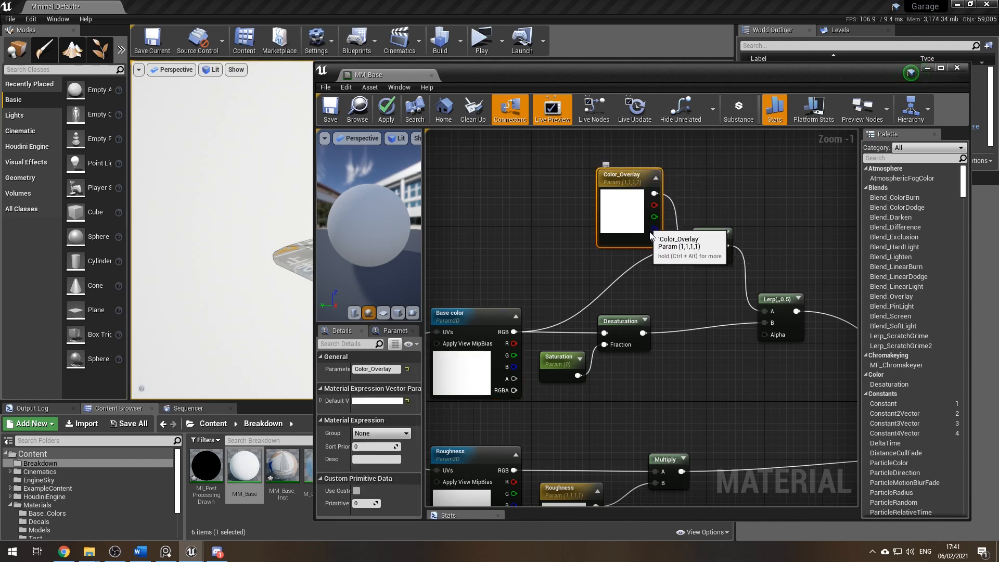
pyautogui.moveTo(717, 247); pyautogui.dragTo(692, 218, button='right')
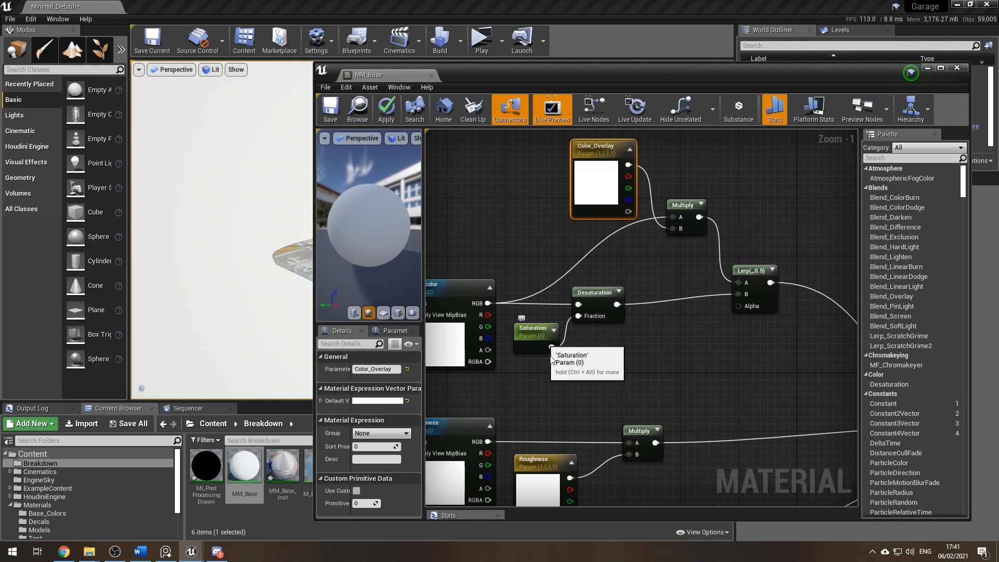
pyautogui.click(521, 333)
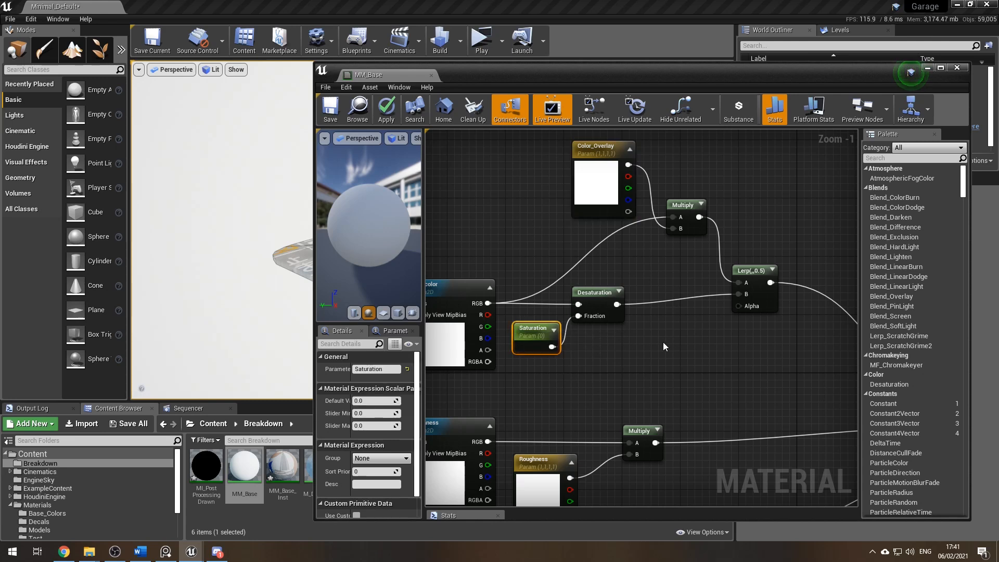
pyautogui.click(622, 347)
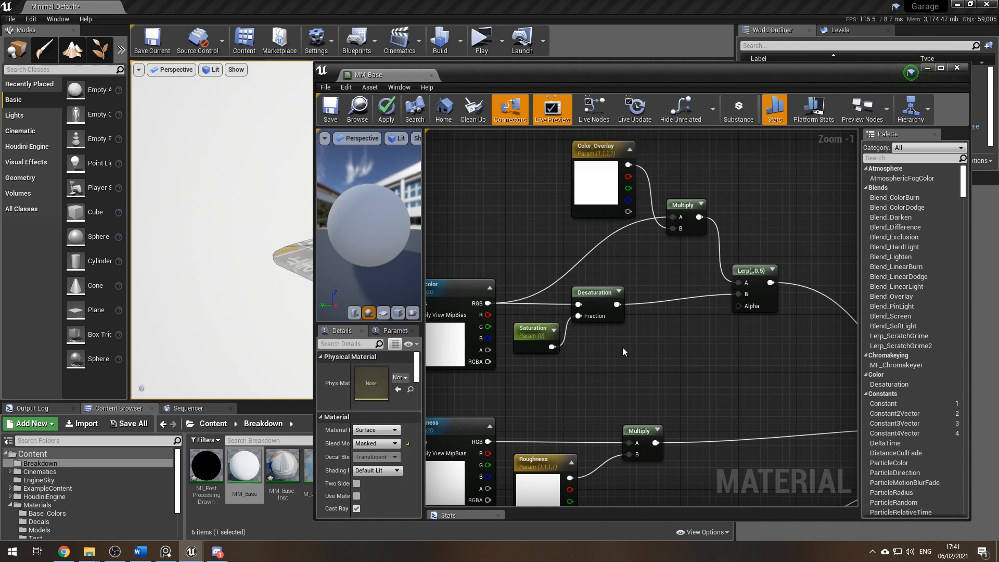
# Add a trial scalar parameter below the Saturation node and delete it again
pyautogui.click(591, 385)
pyautogui.write('sssssssss')
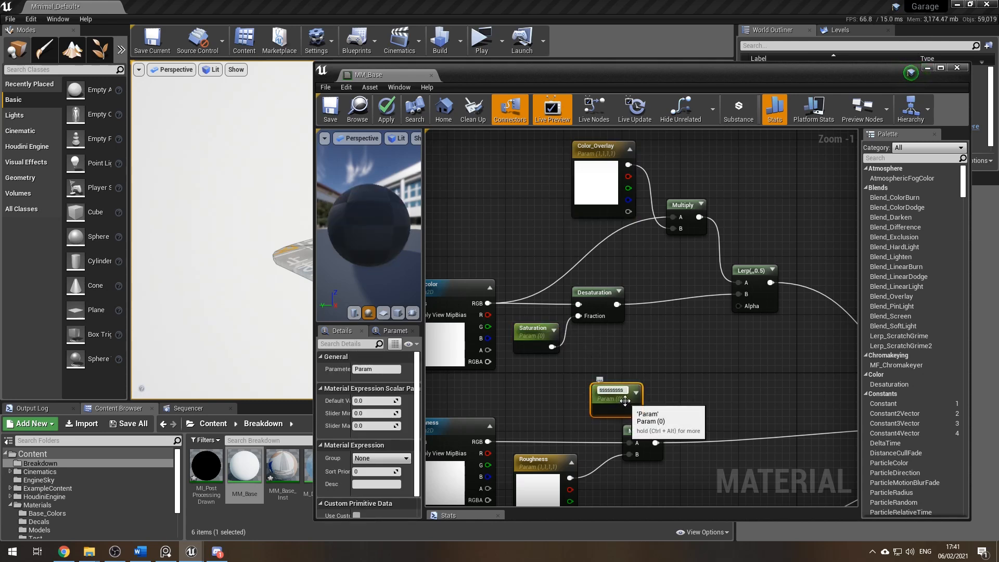
pyautogui.press('Delete')
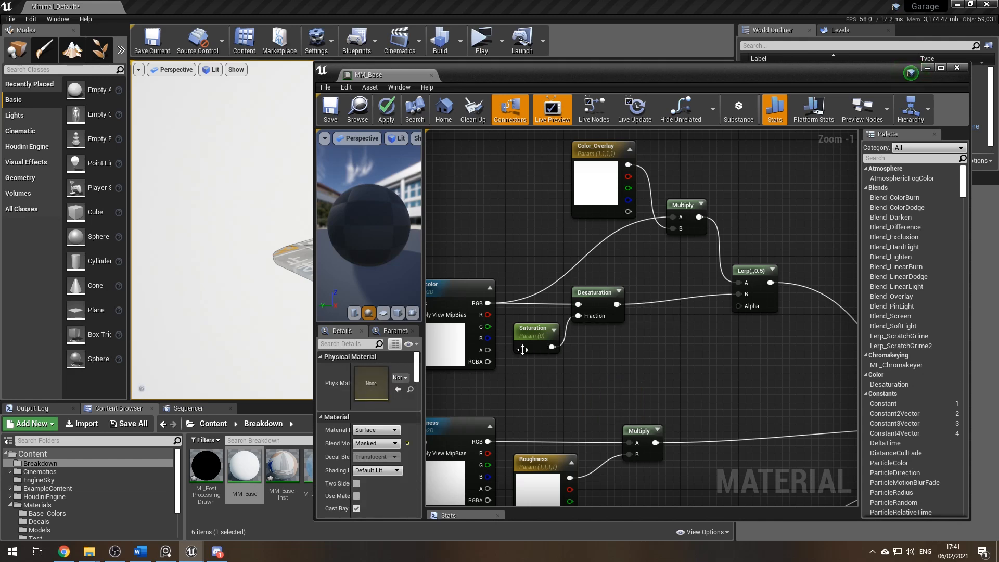
# Inspect the Desaturation node and trace its Lerp output to the Base Color input of the MM_Base result node
pyautogui.click(603, 304)
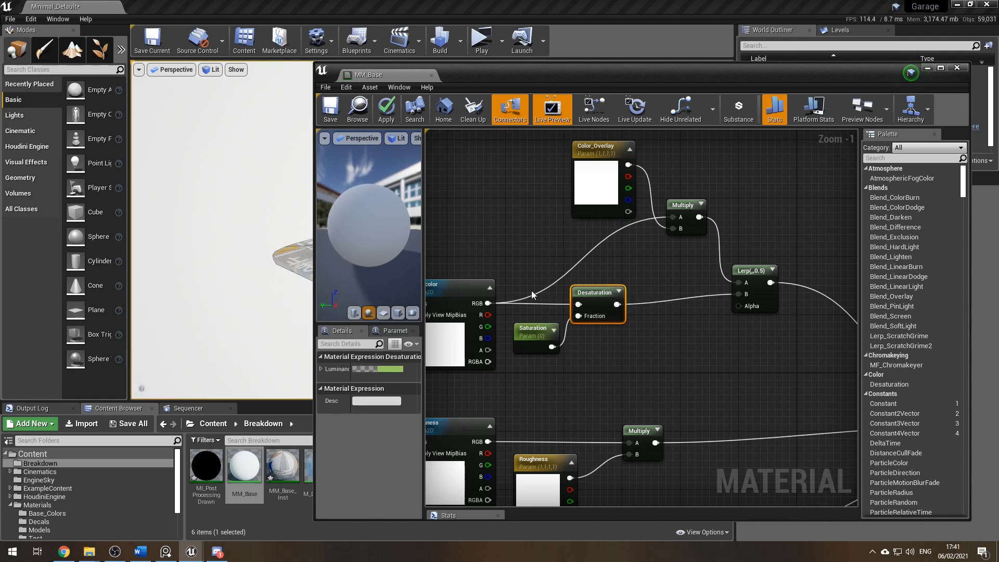
pyautogui.moveTo(569, 330); pyautogui.dragTo(658, 350, button='right')
pyautogui.moveTo(576, 333); pyautogui.dragTo(379, 294, button='right')
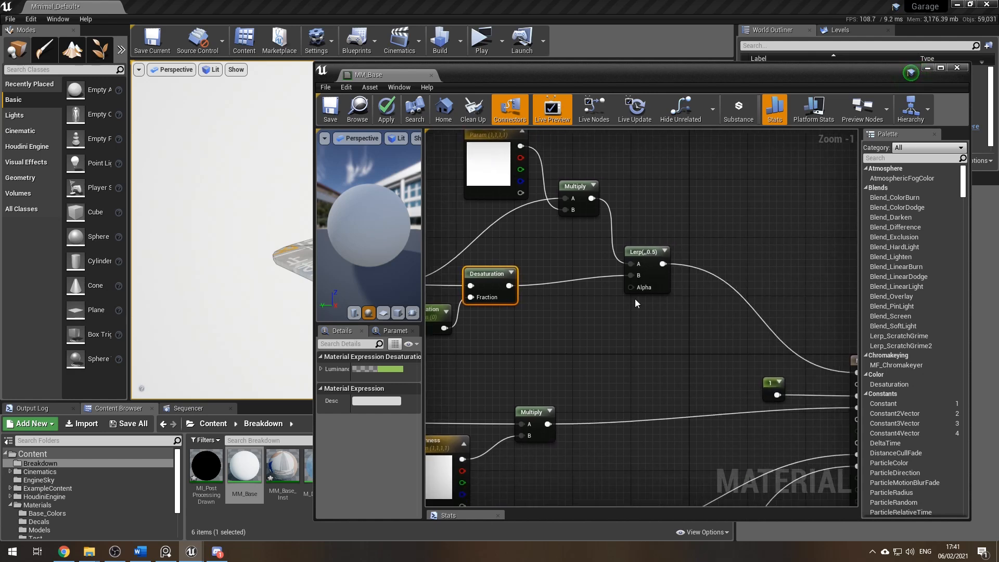
pyautogui.moveTo(651, 192); pyautogui.dragTo(718, 268, button='right')
pyautogui.moveTo(770, 455); pyautogui.dragTo(441, 284, button='right')
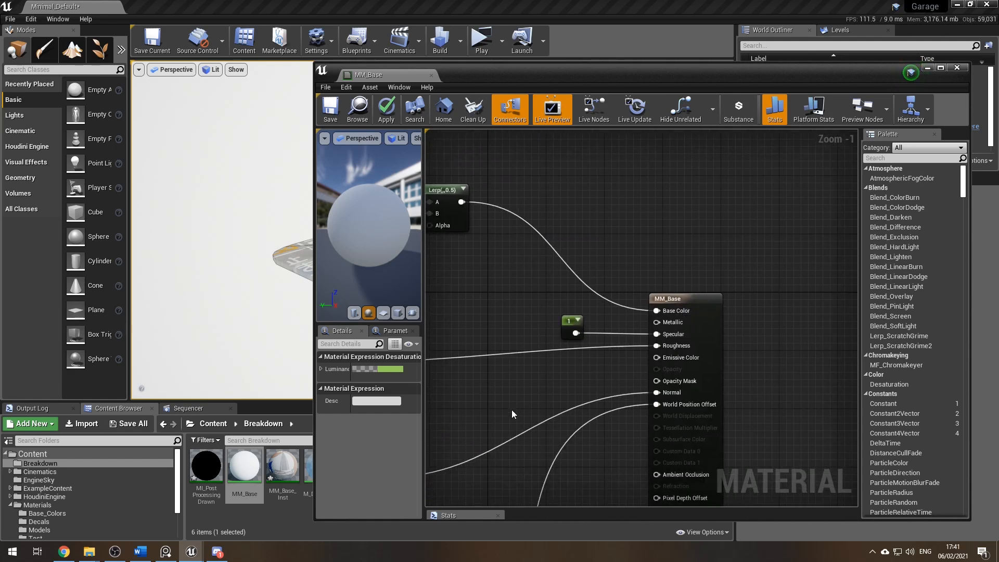
pyautogui.rightClick(582, 382)
pyautogui.click(495, 313)
pyautogui.moveTo(514, 285); pyautogui.dragTo(539, 228, button='right')
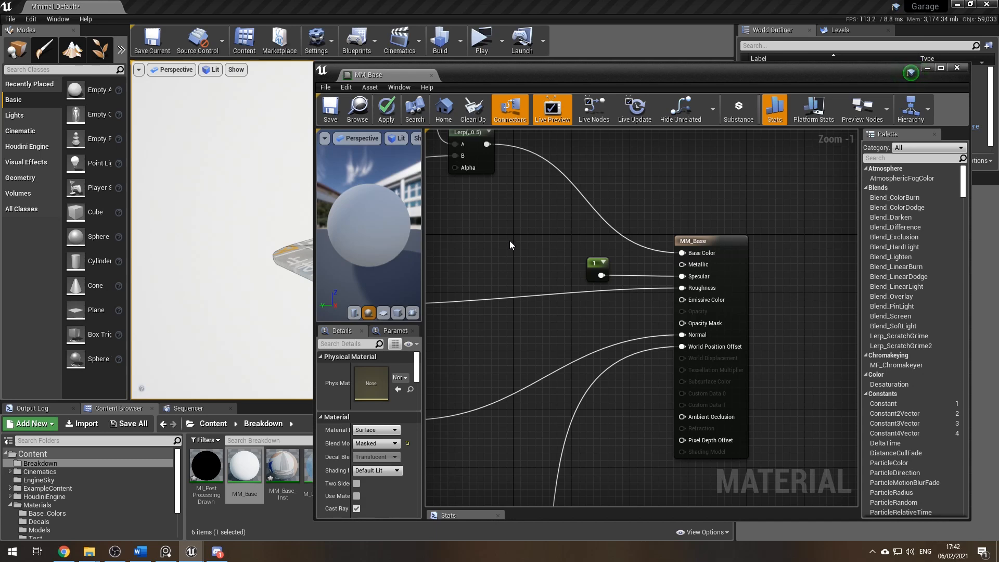
# Inspect the Multiply node that combines the Roughness texture with the Roughness vector parameter
pyautogui.moveTo(521, 254); pyautogui.dragTo(624, 263, button='right')
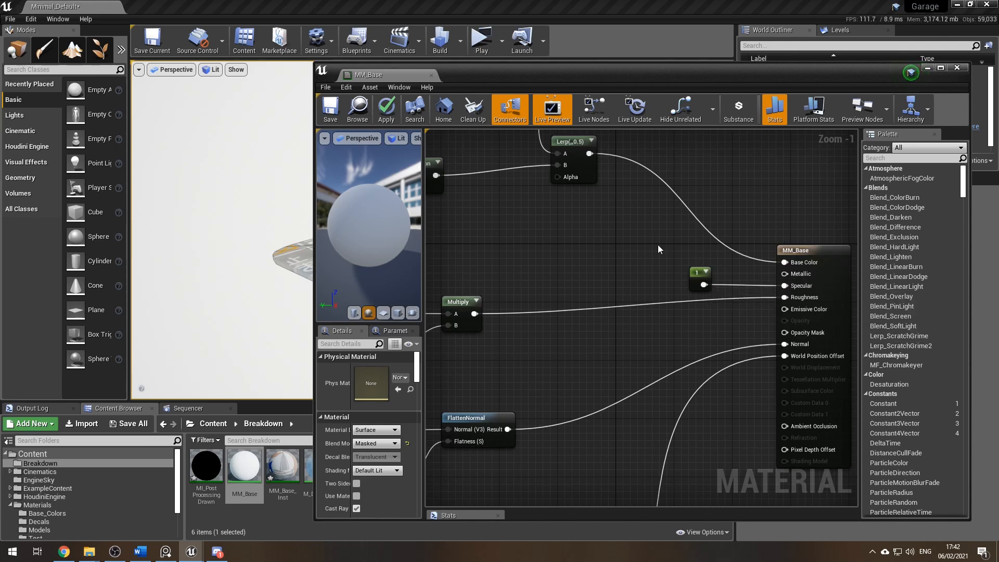
pyautogui.moveTo(541, 267); pyautogui.dragTo(666, 235, button='right')
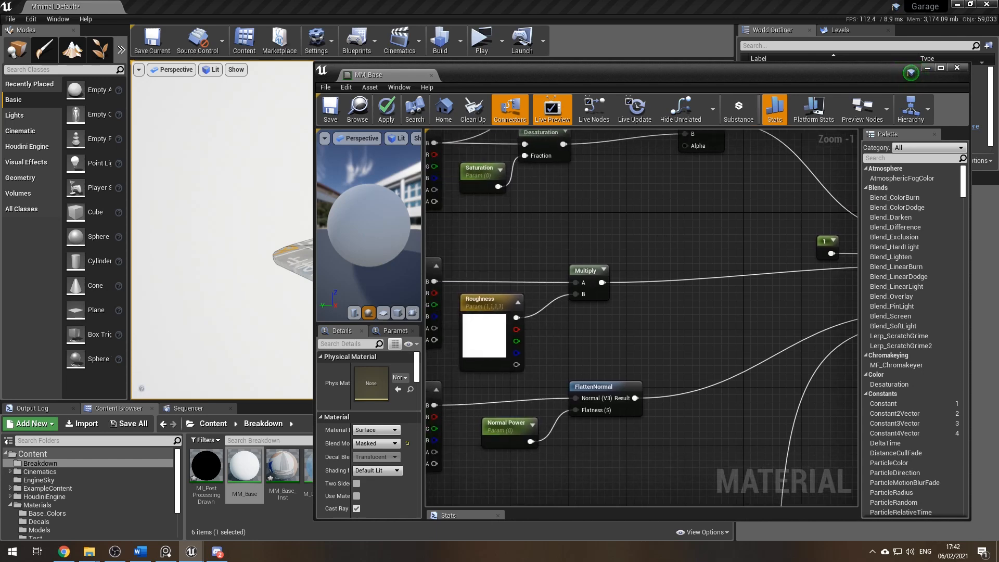
pyautogui.moveTo(537, 232); pyautogui.dragTo(663, 226, button='right')
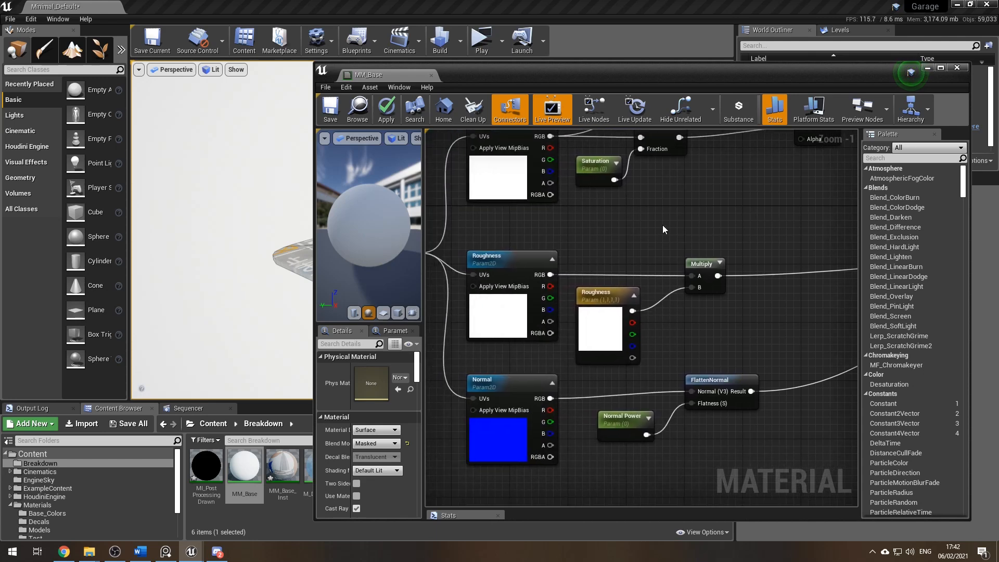
pyautogui.click(690, 265)
pyautogui.click(586, 350)
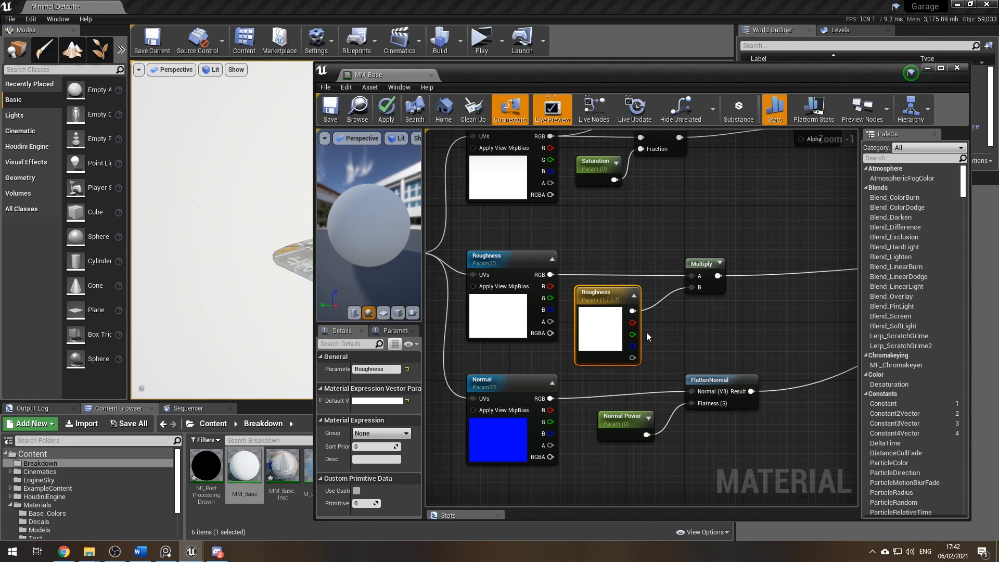
pyautogui.click(714, 321)
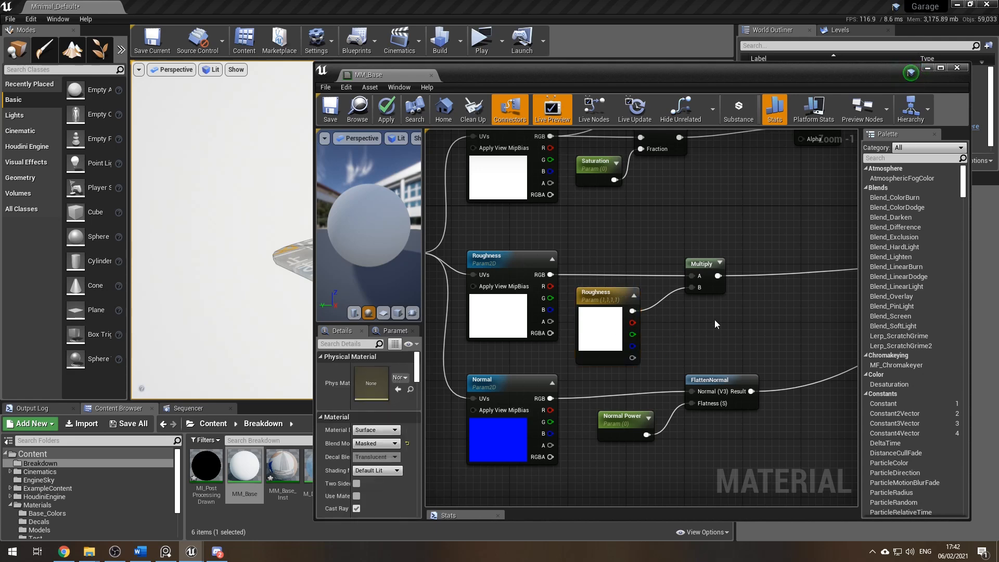
# Add a trial Constant4Vector node near the Roughness Multiply and delete it again
pyautogui.press('4')
pyautogui.click(714, 321)
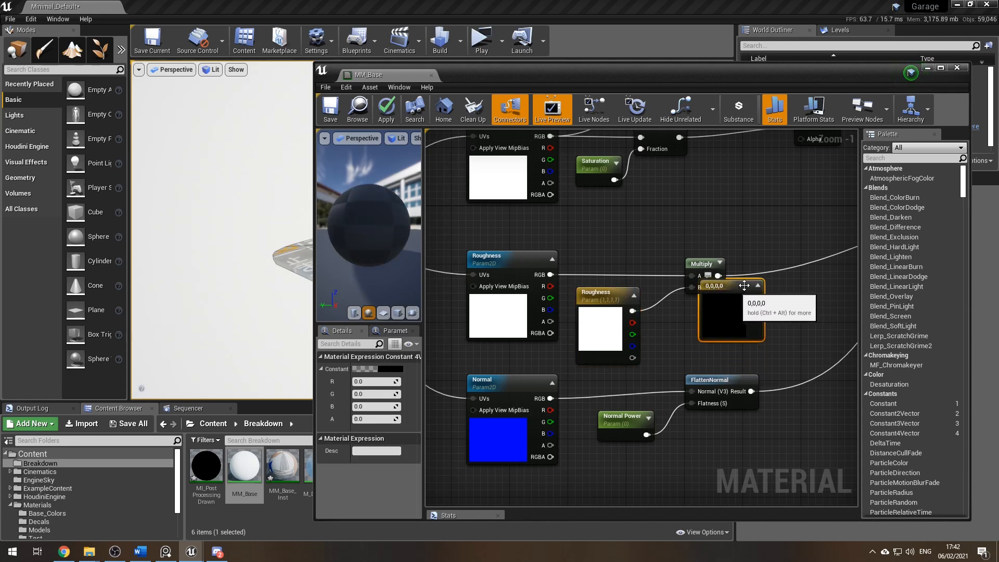
pyautogui.press('Delete')
# Inspect the FlattenNormal node and Normal Power parameter, and follow the result to the Normal input of MM_Base
pyautogui.moveTo(759, 272); pyautogui.dragTo(737, 185, button='right')
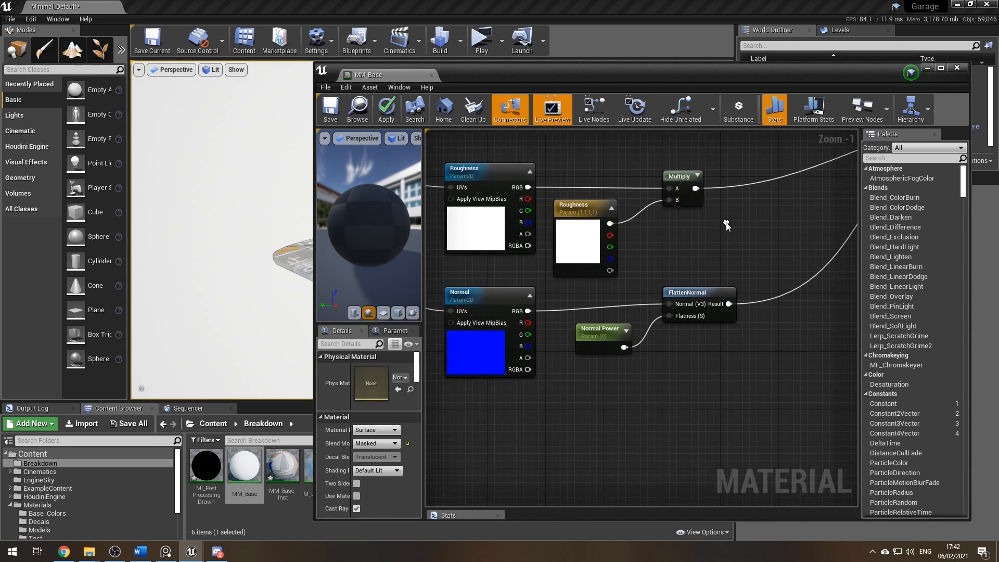
pyautogui.click(695, 303)
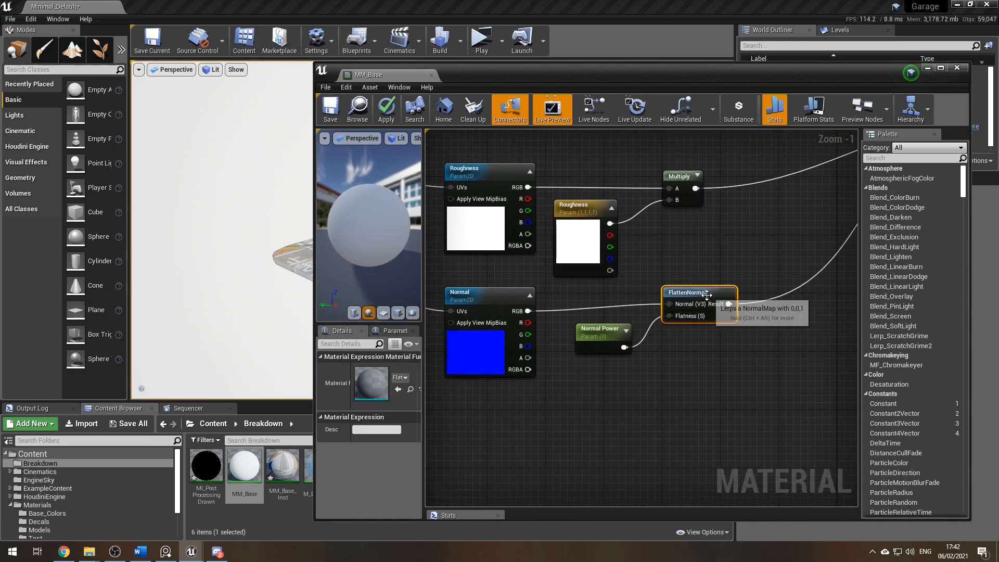
pyautogui.click(633, 361)
pyautogui.click(598, 333)
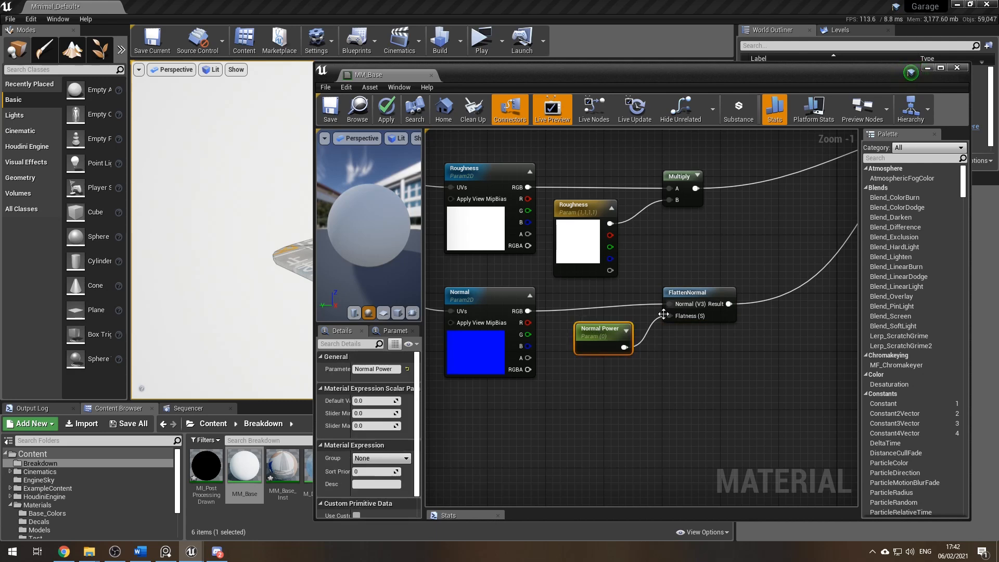
pyautogui.moveTo(703, 310); pyautogui.dragTo(513, 379, button='right')
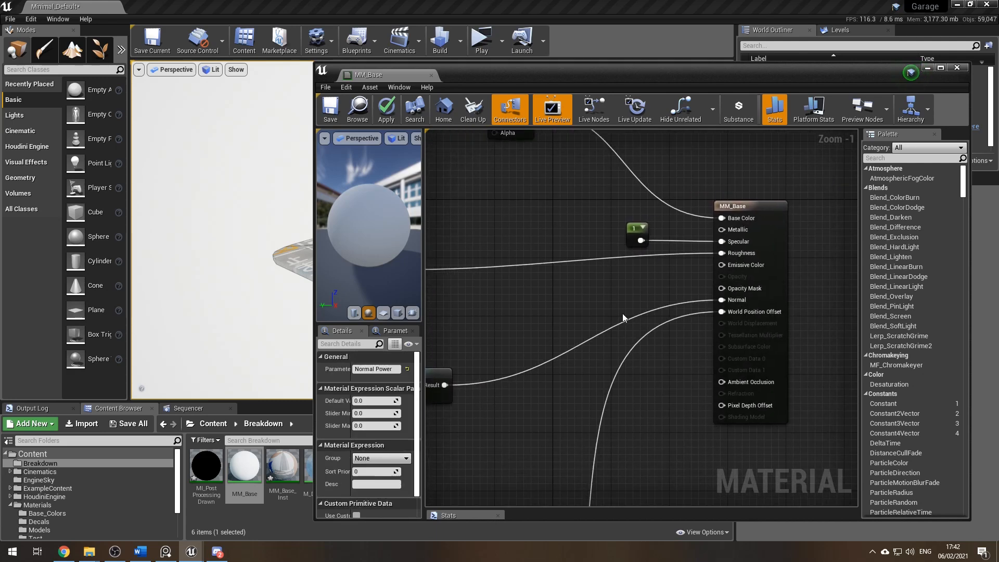
# Look over the whole MM_Base graph and close its editor without applying the changes to the original material
pyautogui.scroll(-4, 598, 305)
pyautogui.moveTo(544, 303); pyautogui.dragTo(629, 292, button='right')
pyautogui.scroll(4, 676, 281)
pyautogui.scroll(-1, 651, 313)
pyautogui.scroll(-2, 701, 327)
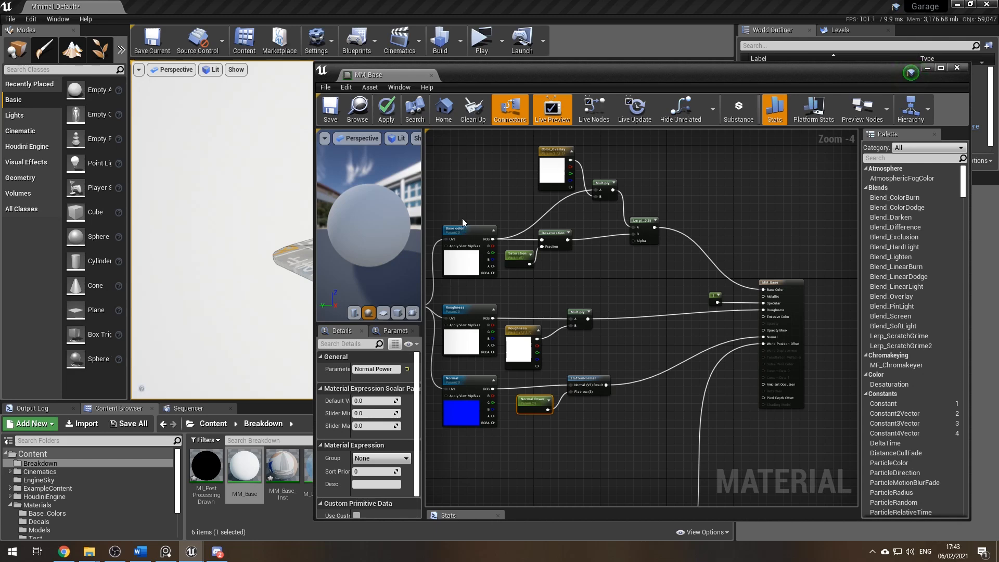
pyautogui.scroll(-2, 595, 320)
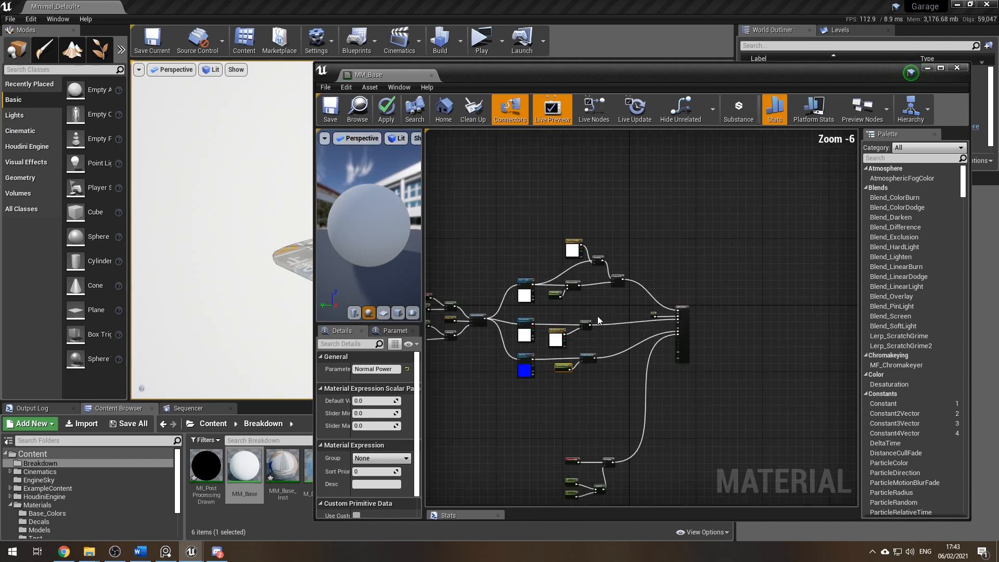
pyautogui.click(956, 68)
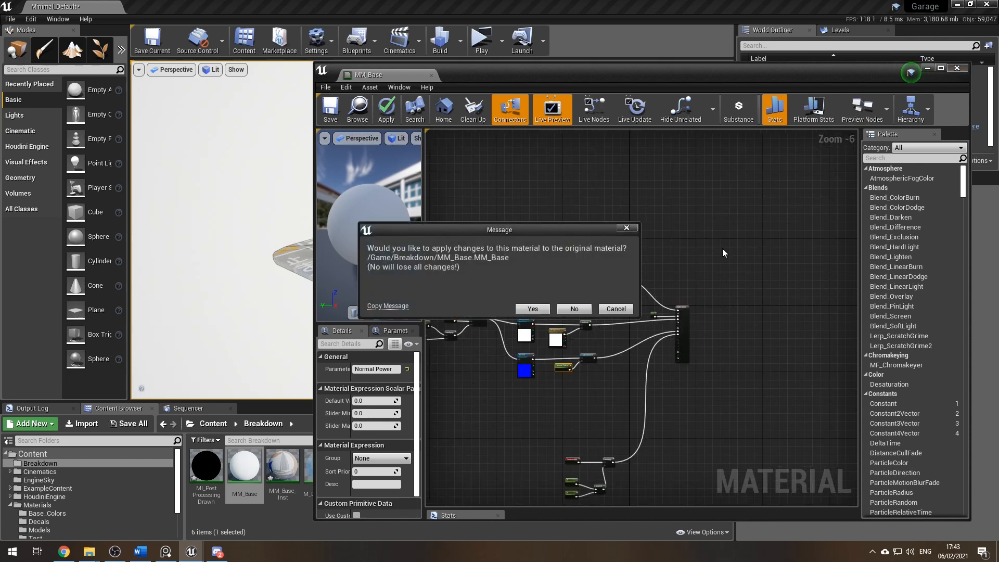
pyautogui.click(581, 308)
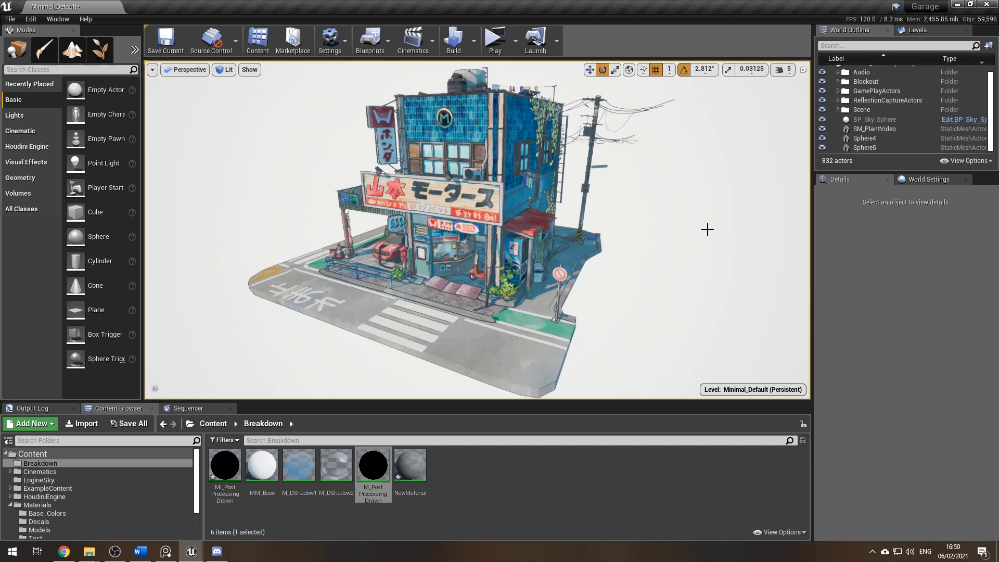
# Open the M_PostProcessingDrawn material and show its overall node graph
pyautogui.doubleClick(377, 470)
pyautogui.scroll(-10, 431, 225)
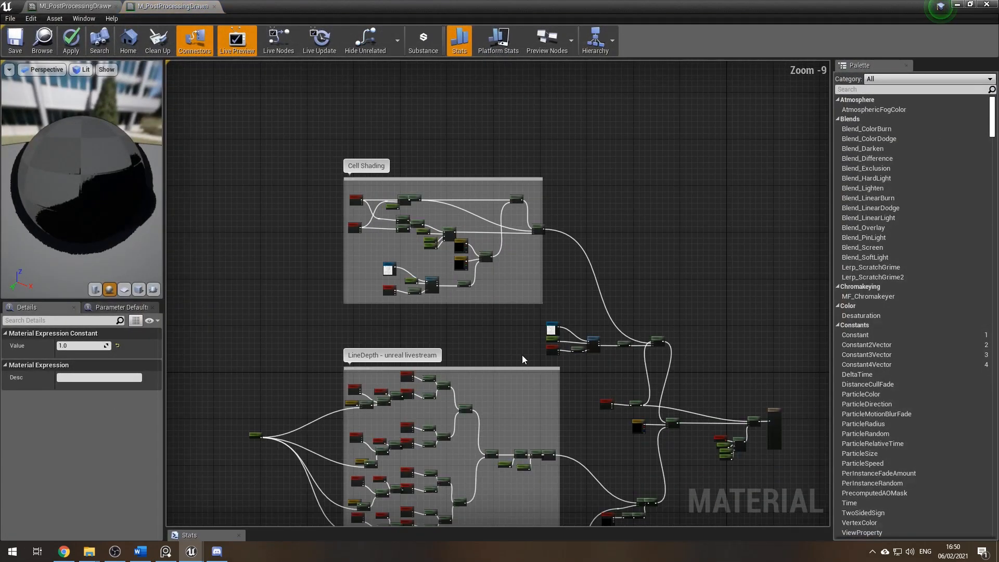
pyautogui.moveTo(515, 344); pyautogui.dragTo(381, 298, button='right')
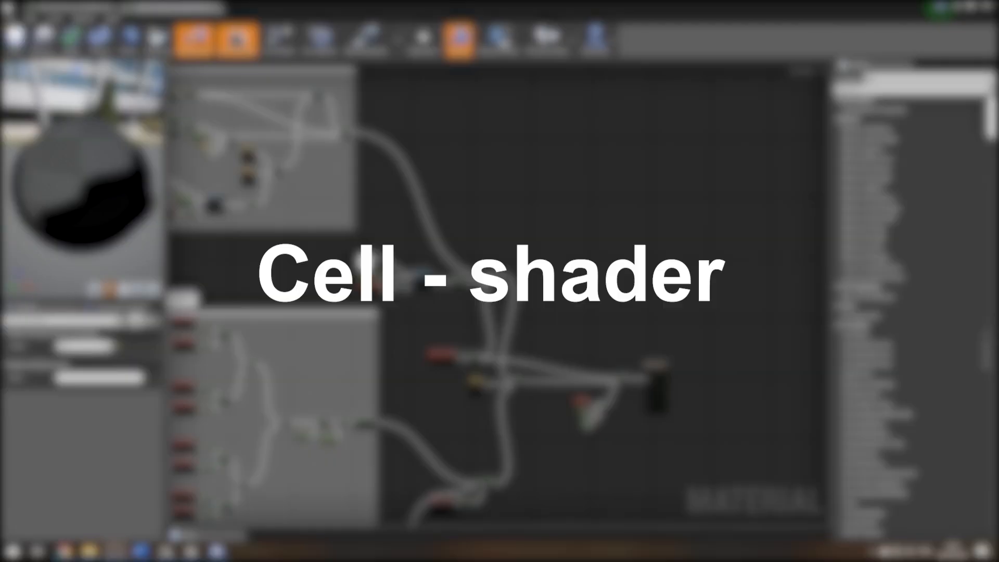
# Examine the nodes inside the Cell Shading comment group of the post-processing material
pyautogui.moveTo(586, 207); pyautogui.dragTo(755, 293, button='right')
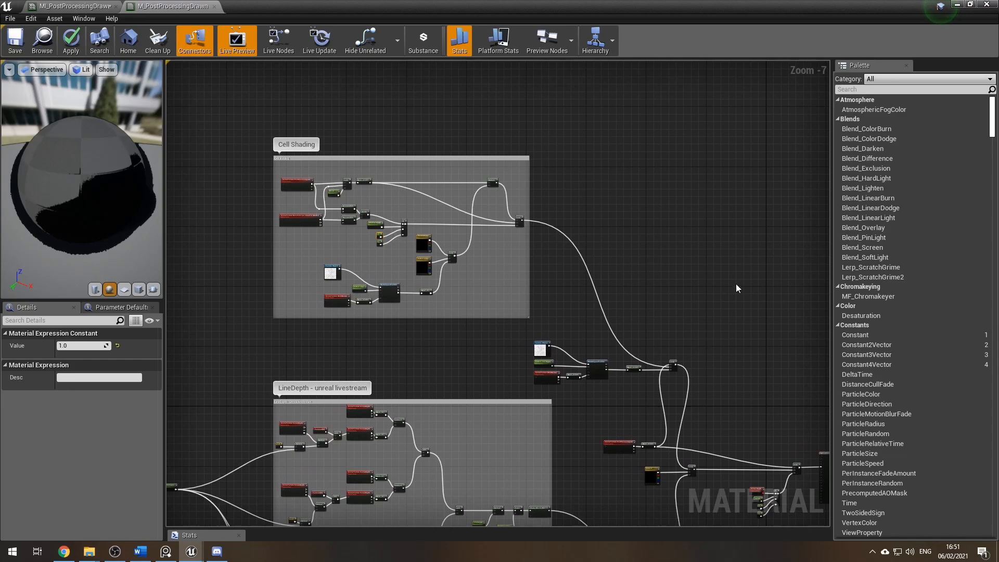
pyautogui.moveTo(468, 245); pyautogui.dragTo(516, 283, button='right')
pyautogui.scroll(-1, 517, 283)
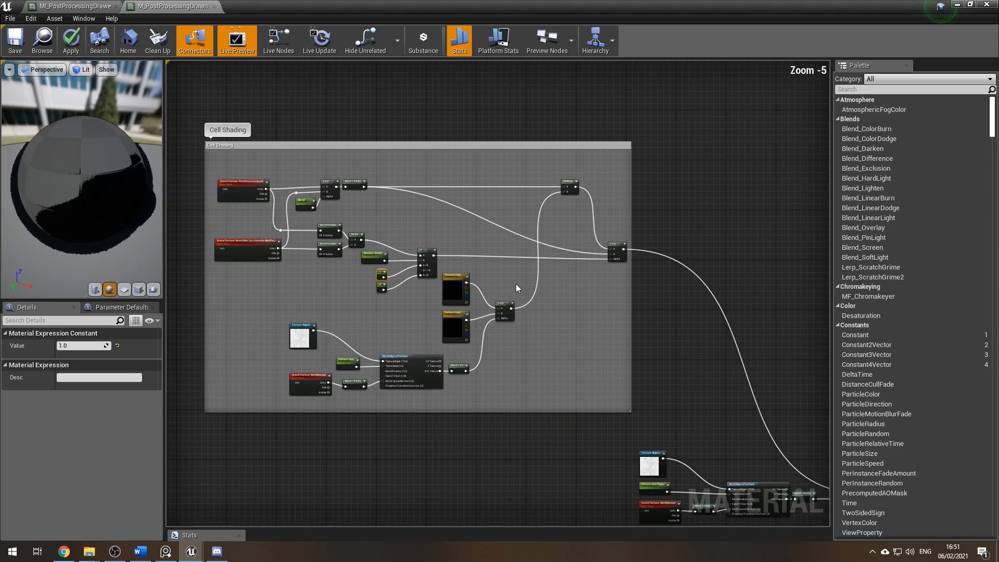
pyautogui.scroll(1, 328, 234)
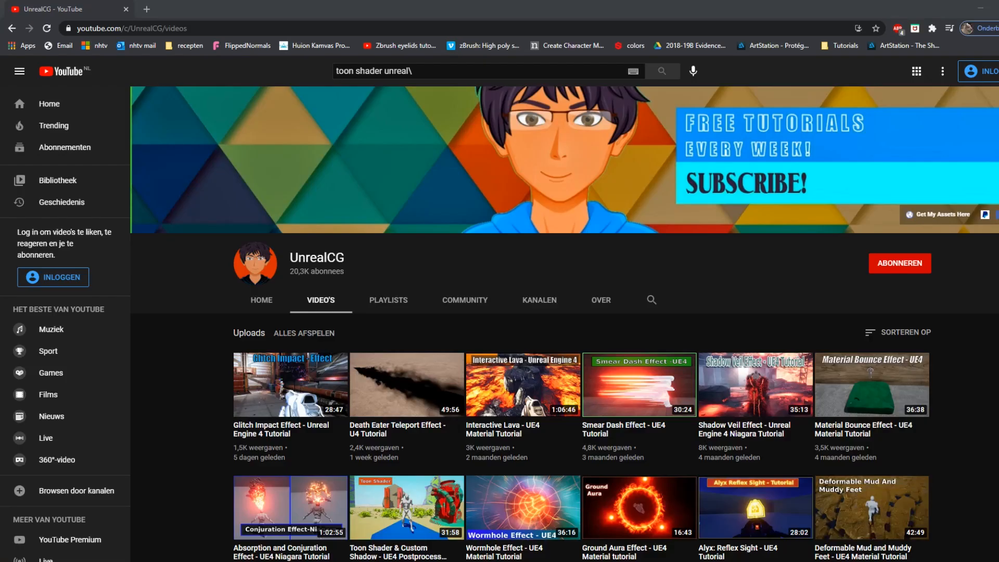
# Browse the uploaded videos on the UnrealCG YouTube channel
pyautogui.scroll(-4, 567, 256)
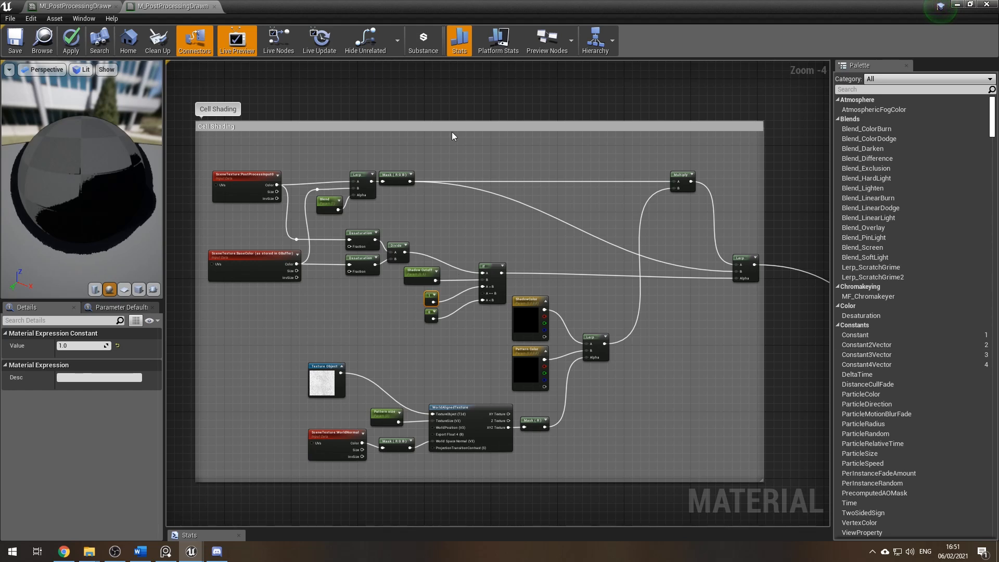
# Inspect the PostProcessInput0 and BaseColor scene textures and the Desaturation nodes they feed in the Cell Shading group
pyautogui.click(434, 105)
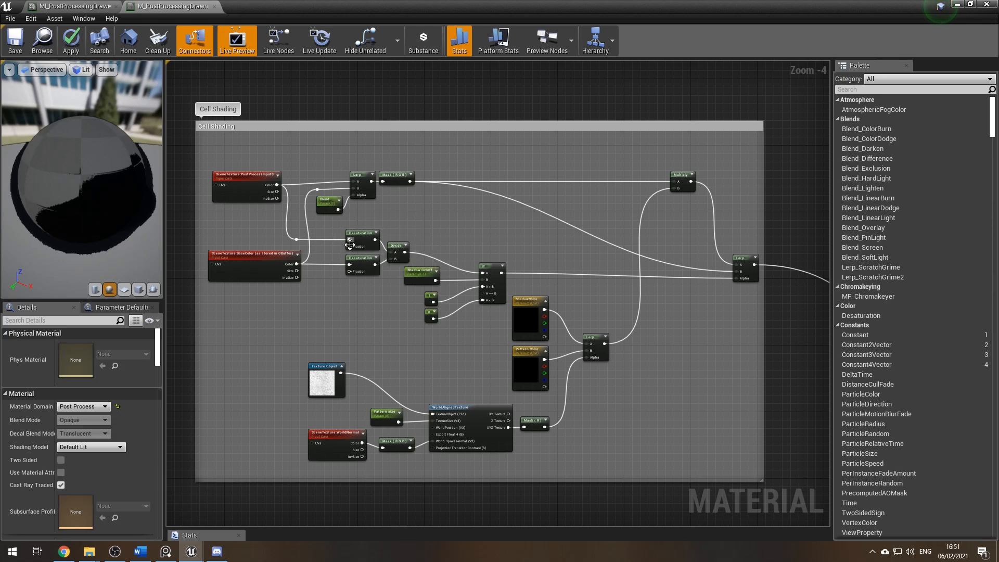
pyautogui.scroll(1, 344, 268)
pyautogui.scroll(2, 345, 268)
pyautogui.moveTo(228, 159); pyautogui.dragTo(399, 230, button='right')
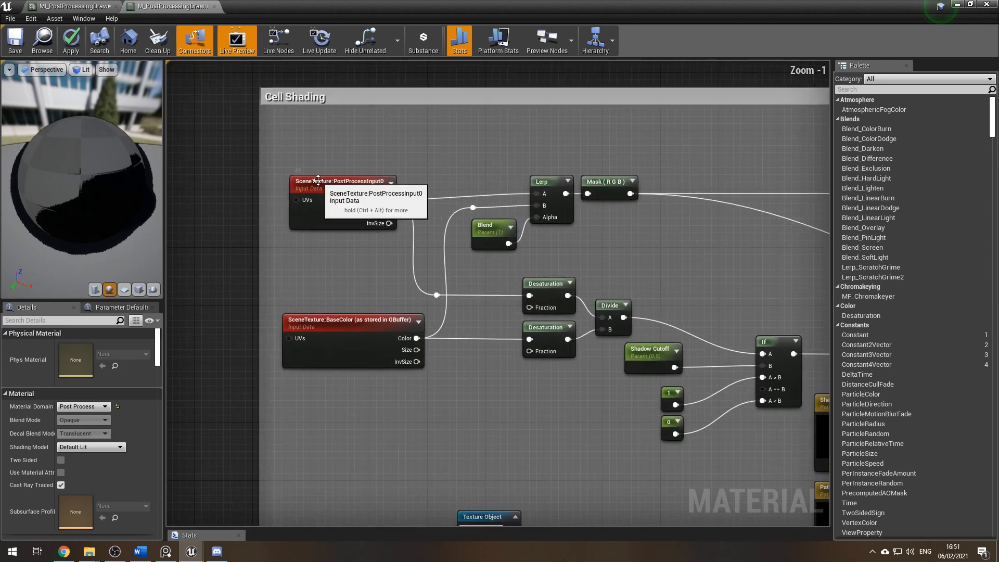
pyautogui.click(399, 228)
pyautogui.click(329, 317)
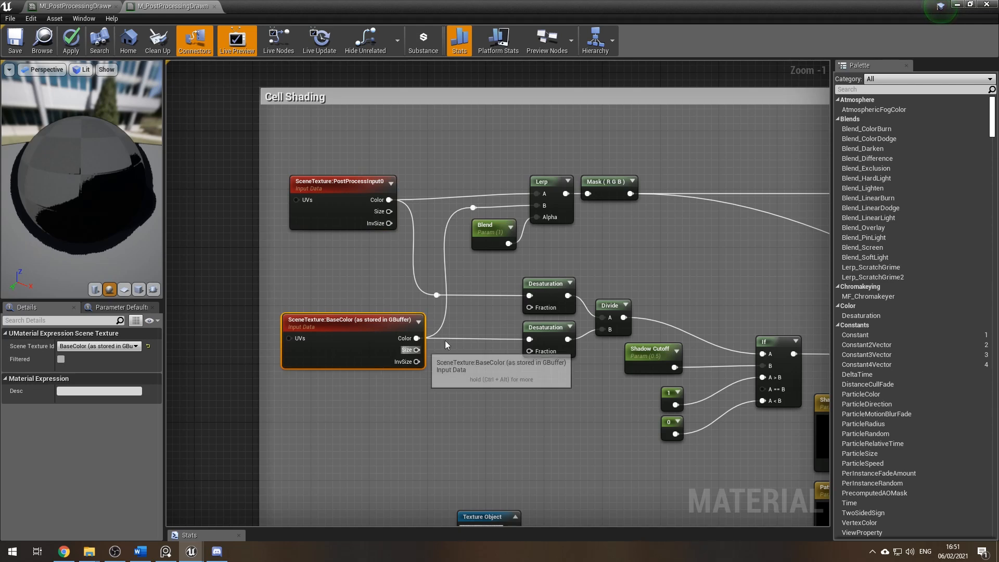
pyautogui.click(542, 285)
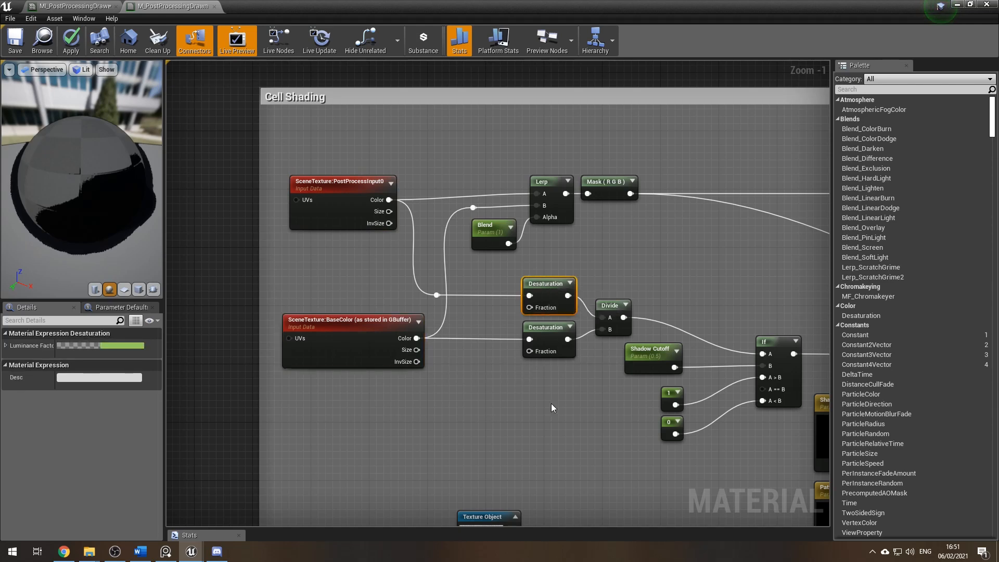
# Follow the Divide result to the If node and inspect it together with the Shadow Cutoff parameter
pyautogui.moveTo(544, 409); pyautogui.dragTo(314, 348, button='right')
pyautogui.moveTo(473, 210); pyautogui.dragTo(582, 210, button='right')
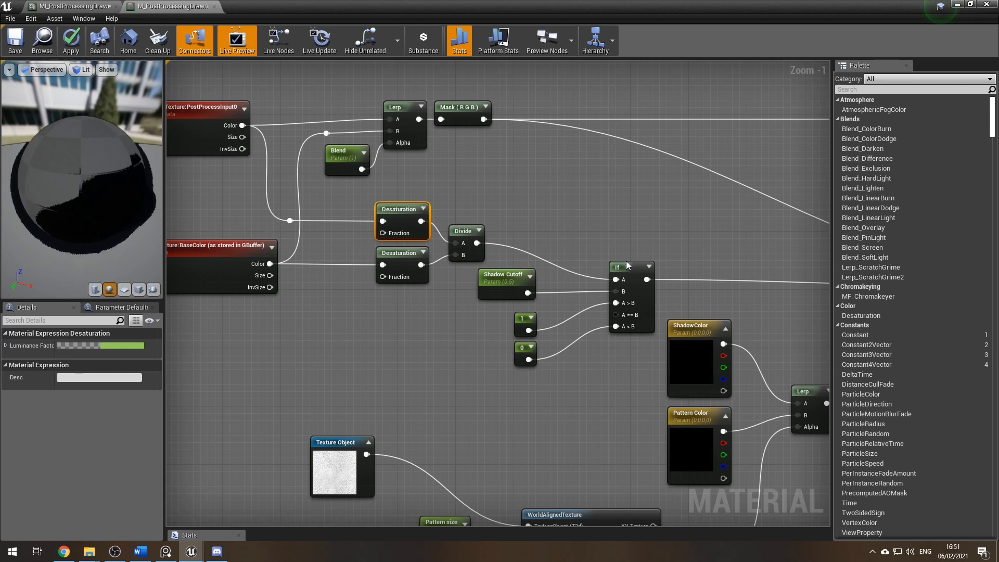
pyautogui.moveTo(626, 261); pyautogui.dragTo(541, 214, button='right')
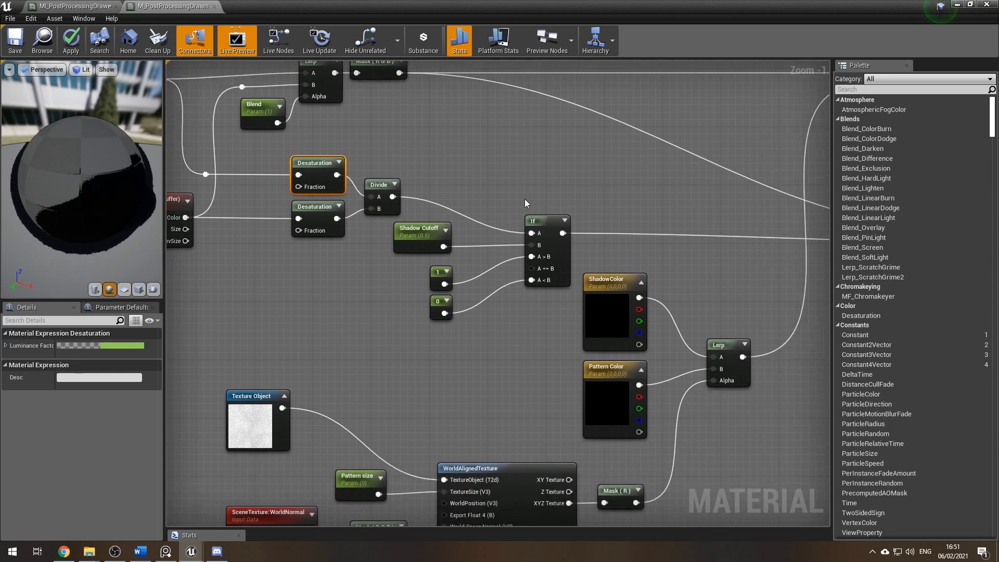
pyautogui.click(534, 223)
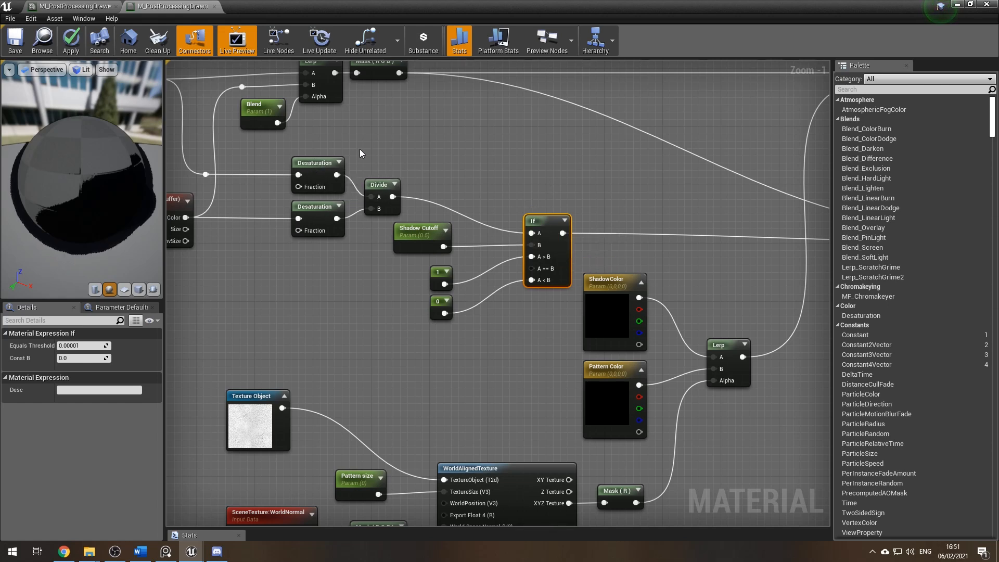
pyautogui.click(409, 230)
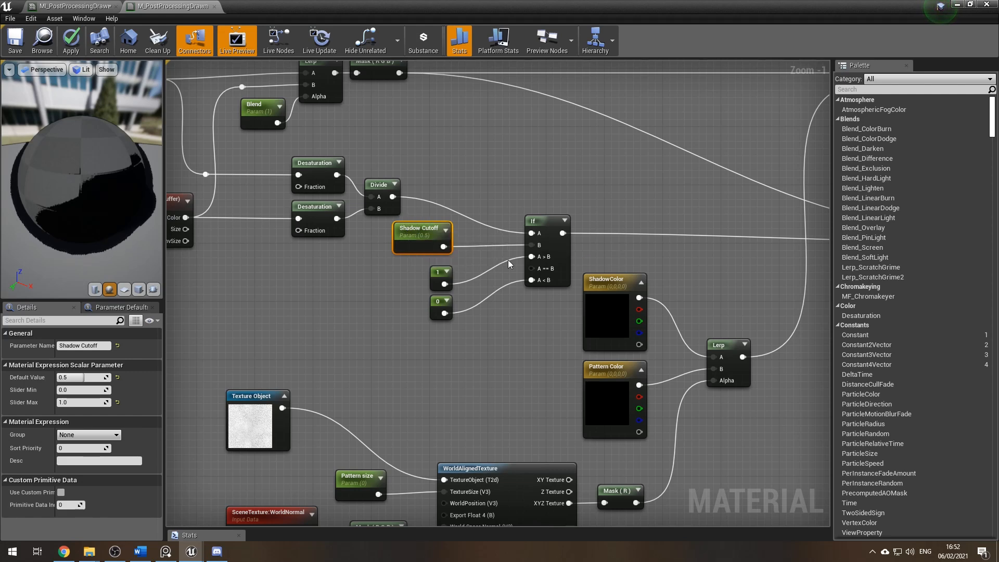
pyautogui.click(531, 221)
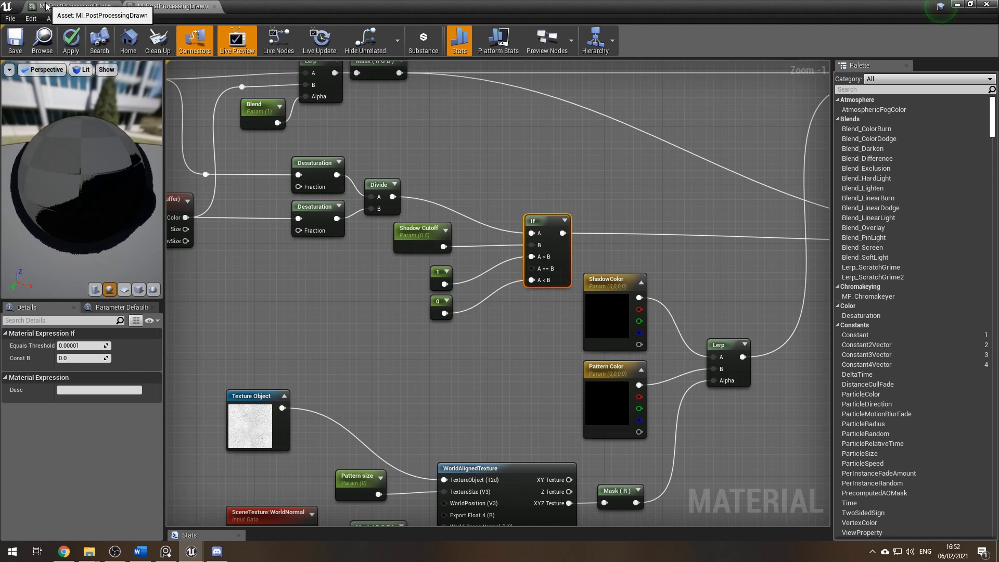
# Try different Shadow Cutoff values in the MI_PostProcessingDrawn instance and set the parameter to 0.5
pyautogui.click(73, 6)
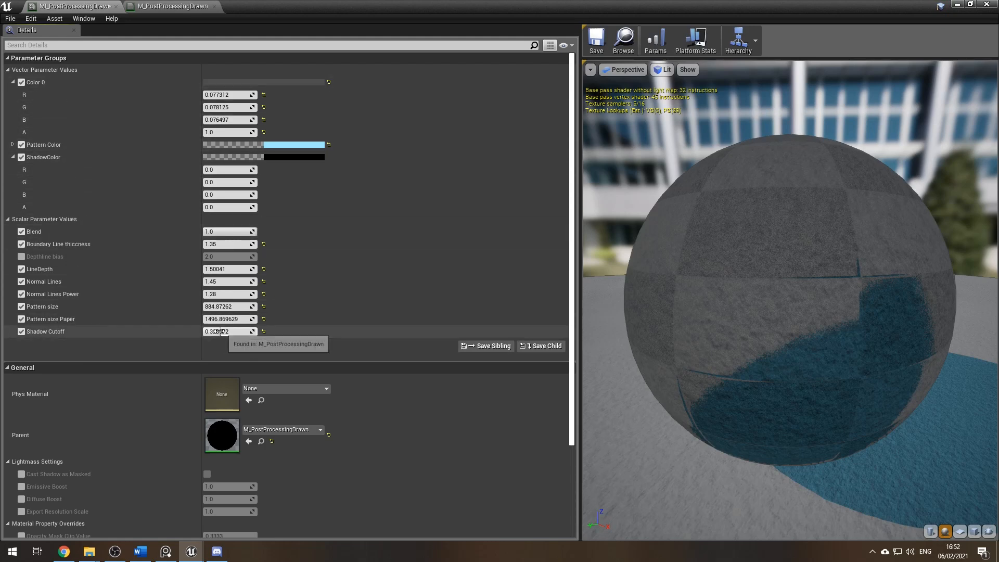
pyautogui.moveTo(227, 331); pyautogui.dragTo(232, 331)
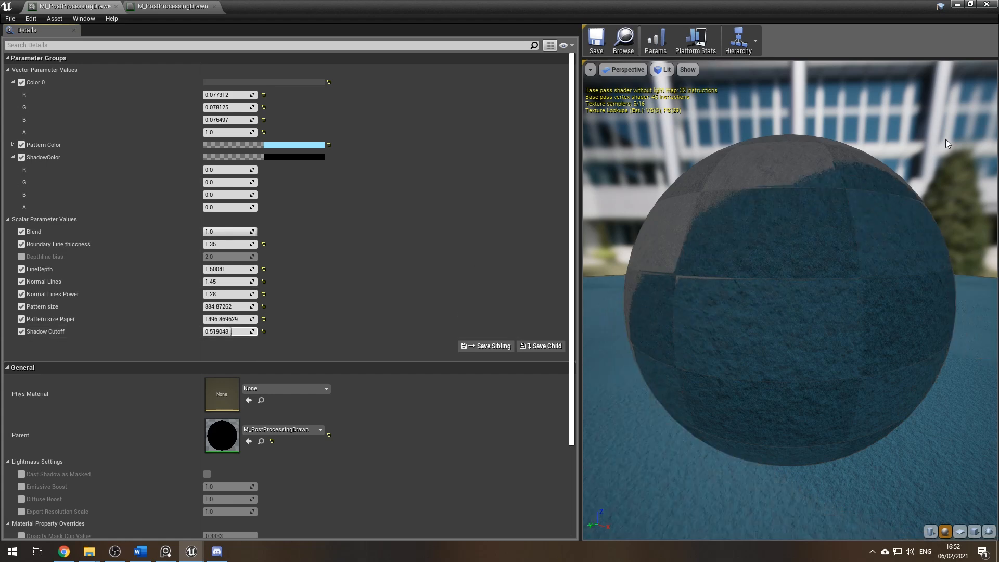
pyautogui.moveTo(233, 331); pyautogui.dragTo(223, 332)
pyautogui.click(236, 335)
pyautogui.write('0.5')
pyautogui.press('Return')
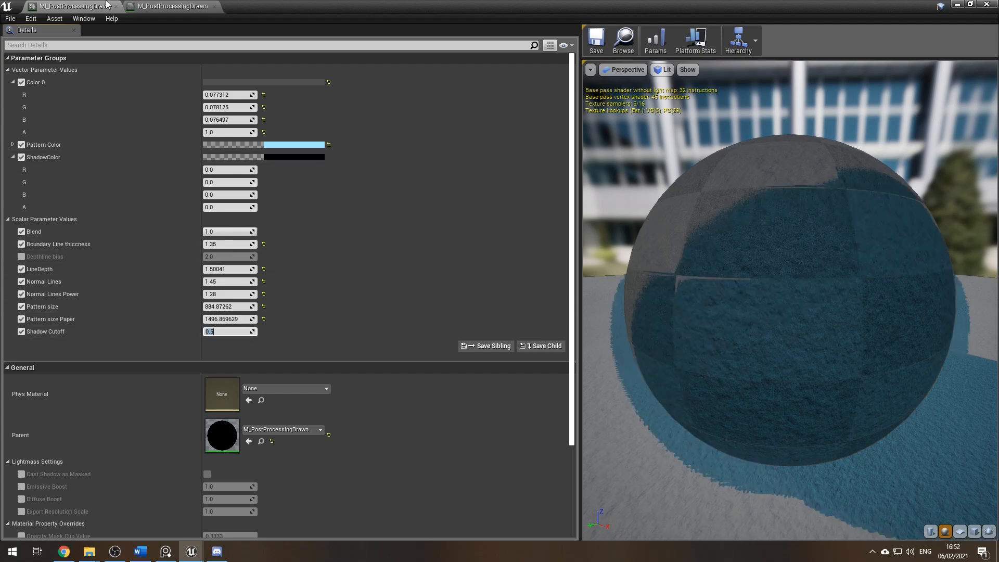
# Return to the M_PostProcessingDrawn graph and inspect the Texture Object node holding the watercolour paper texture
pyautogui.click(159, 6)
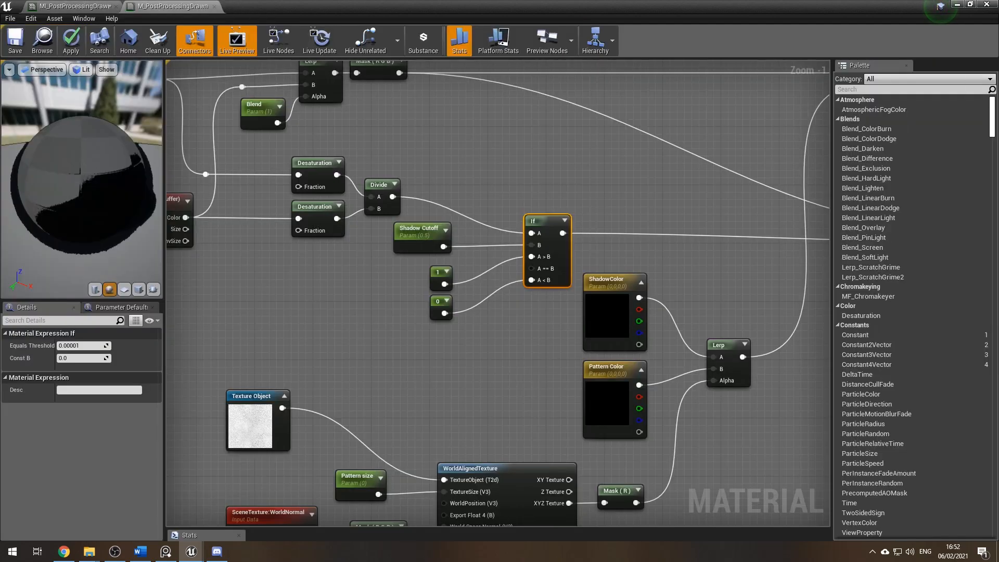
pyautogui.scroll(-1, 476, 365)
pyautogui.moveTo(420, 359); pyautogui.dragTo(569, 295, button='right')
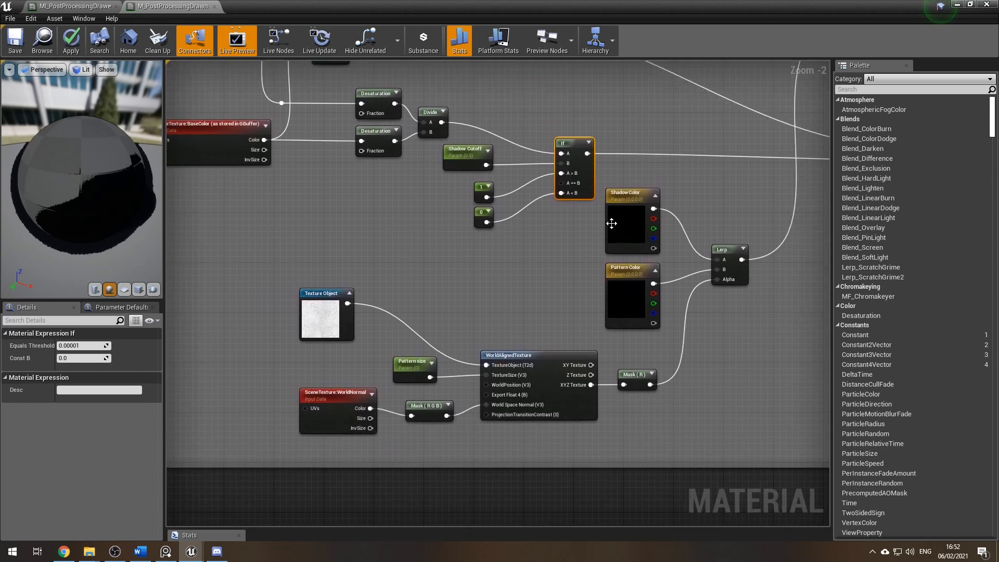
pyautogui.moveTo(330, 292); pyautogui.dragTo(398, 214, button='right')
pyautogui.scroll(2, 398, 214)
pyautogui.moveTo(645, 222); pyautogui.dragTo(539, 223, button='right')
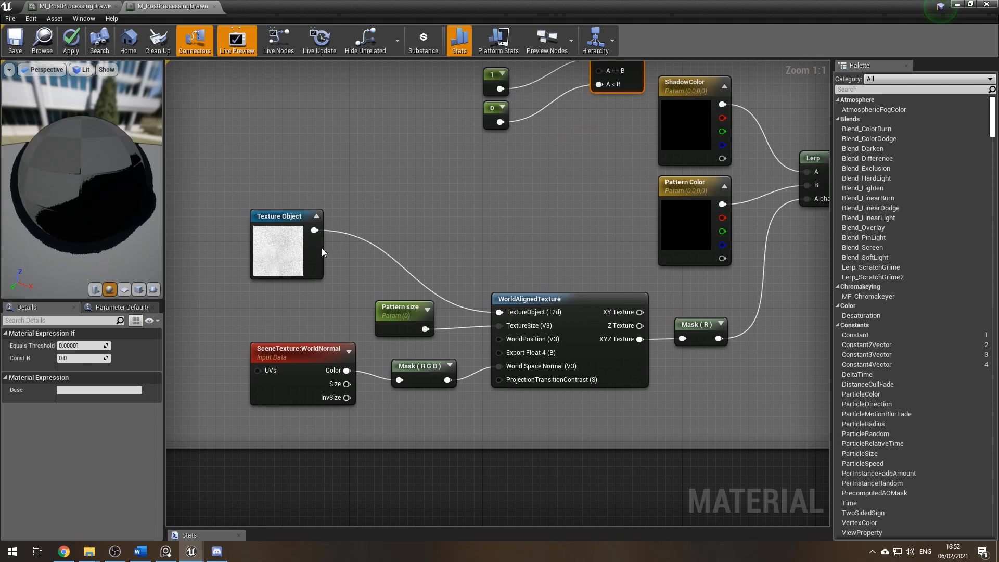
pyautogui.moveTo(450, 198); pyautogui.dragTo(445, 233, button='right')
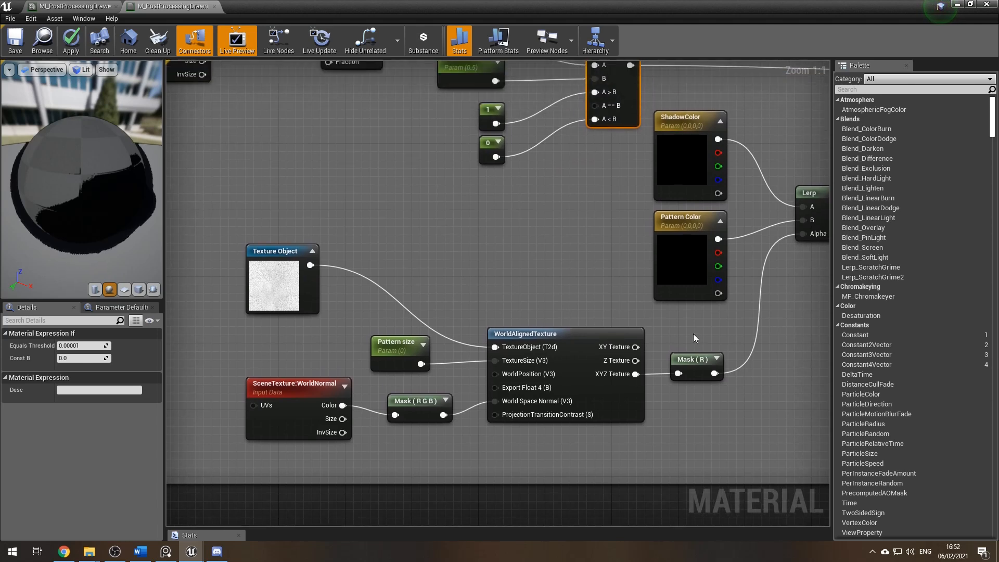
pyautogui.click(302, 277)
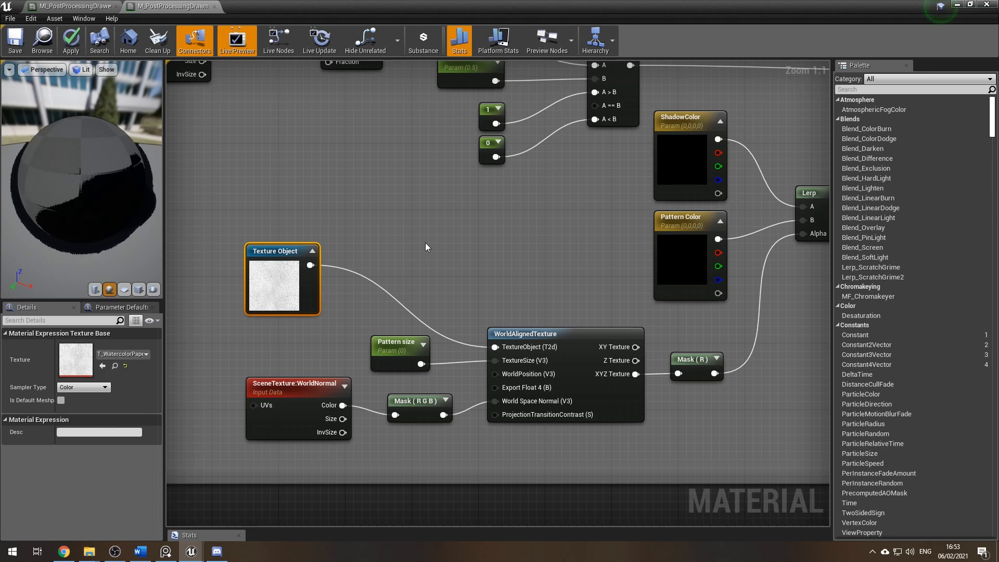
# Inspect the WorldAlignedTexture function node and the inputs connected to it
pyautogui.moveTo(420, 253); pyautogui.dragTo(379, 183, button='right')
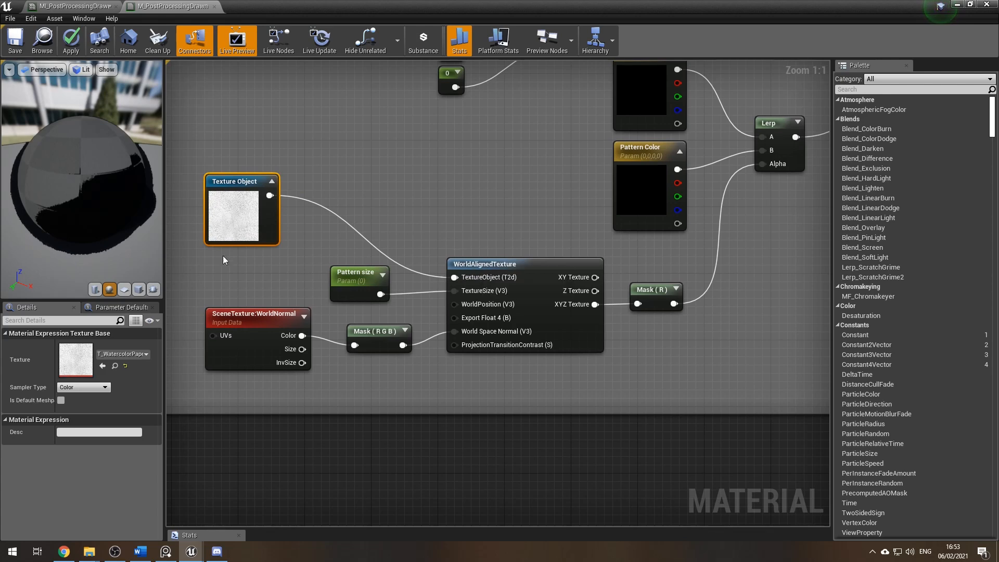
pyautogui.click(514, 262)
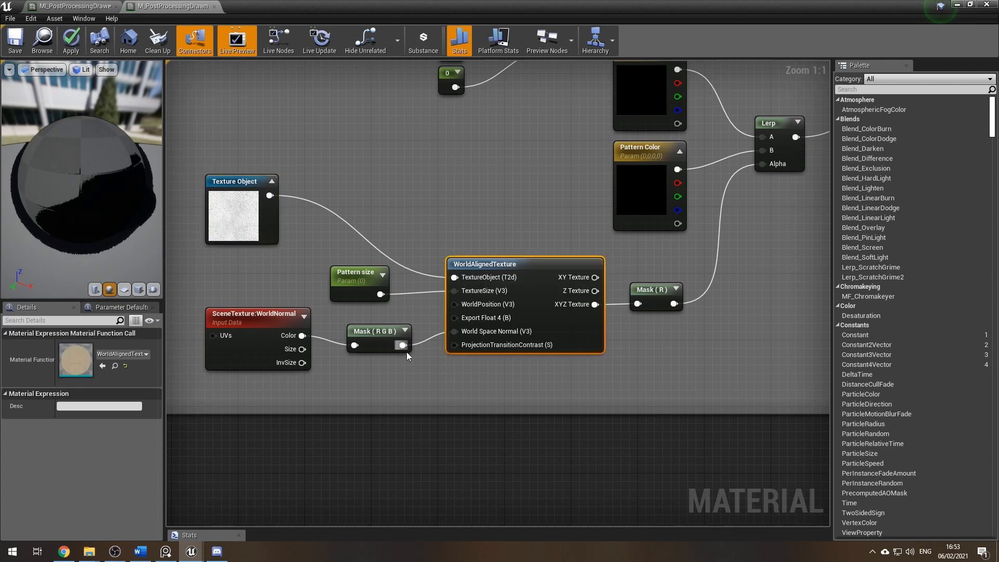
pyautogui.moveTo(476, 245); pyautogui.dragTo(496, 229, button='right')
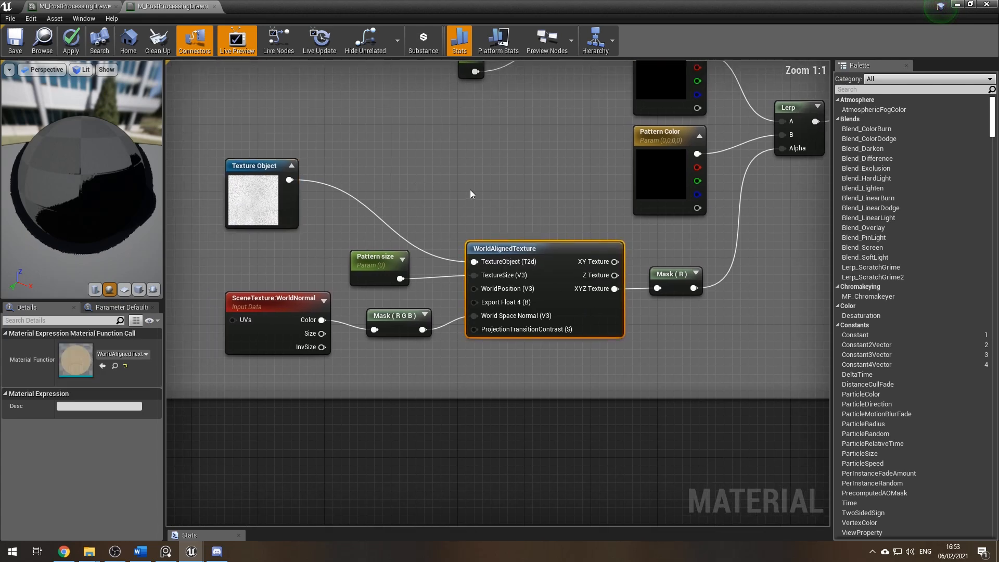
pyautogui.click(452, 217)
# Check the Pattern size parameter node and lower Pattern size to about 501.5 in the MI_PostProcessingDrawn instance
pyautogui.click(376, 263)
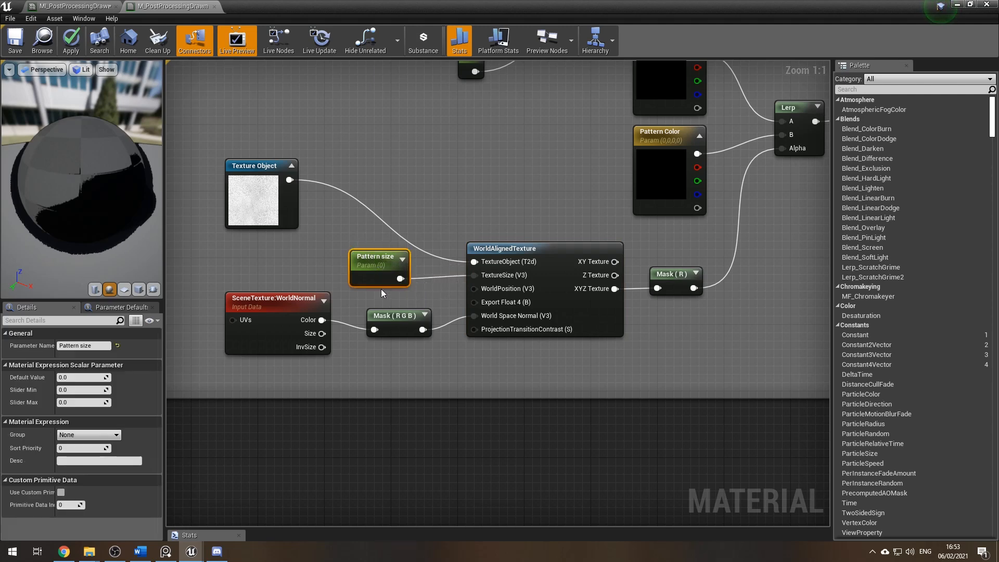
pyautogui.click(75, 6)
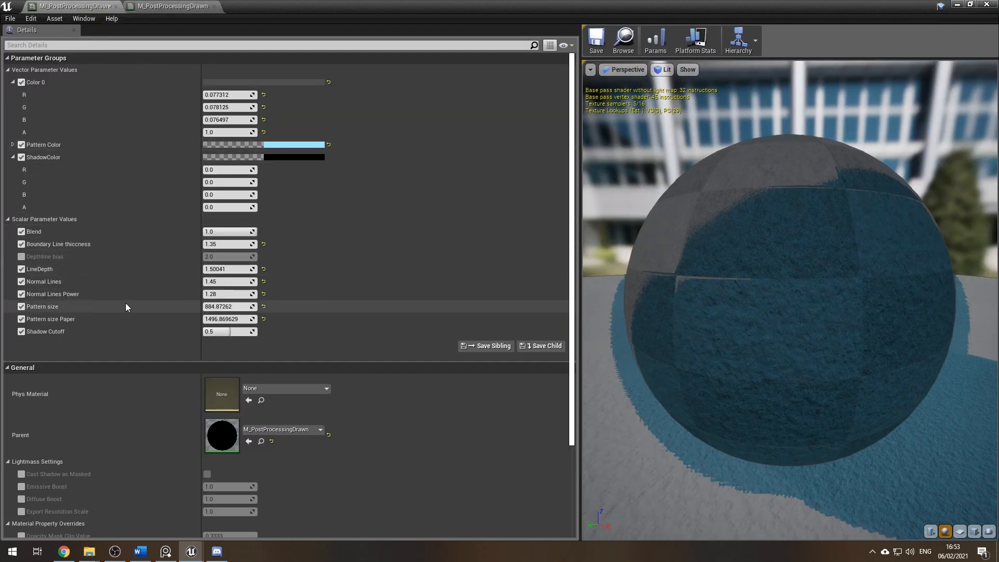
pyautogui.moveTo(212, 304)
pyautogui.mouseDown()
pyautogui.moveTo(260, 305)
pyautogui.moveTo(208, 304)
pyautogui.mouseUp()
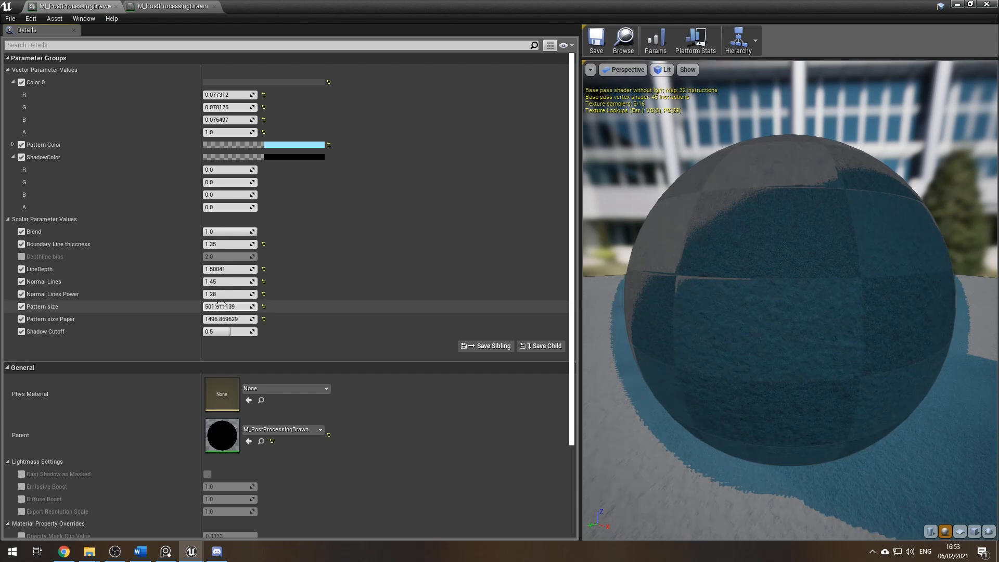
# Return to the M_PostProcessingDrawn graph and inspect the WorldNormal scene texture feeding the WorldAlignedTexture node
pyautogui.click(152, 6)
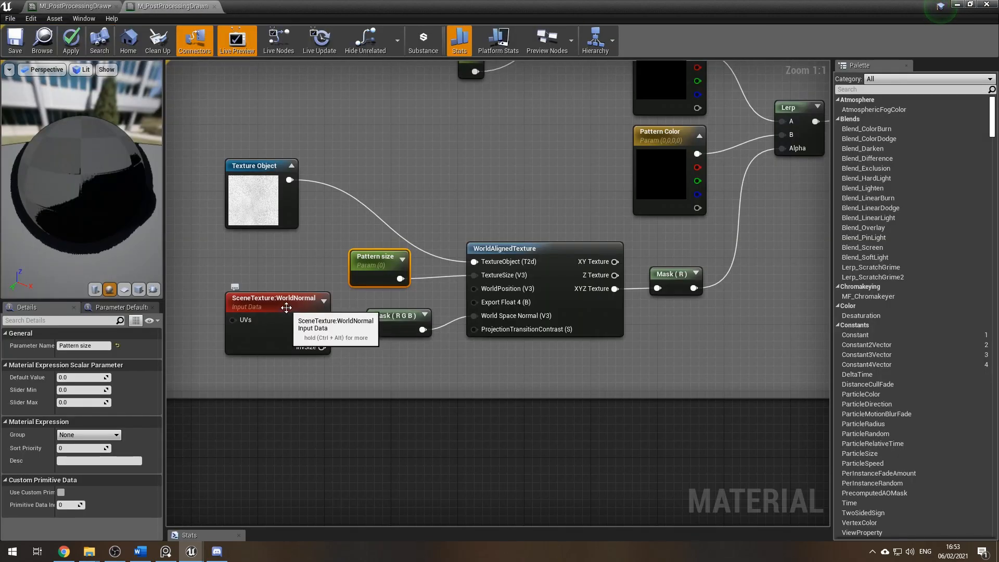
pyautogui.click(312, 307)
pyautogui.moveTo(681, 403); pyautogui.dragTo(574, 451, button='right')
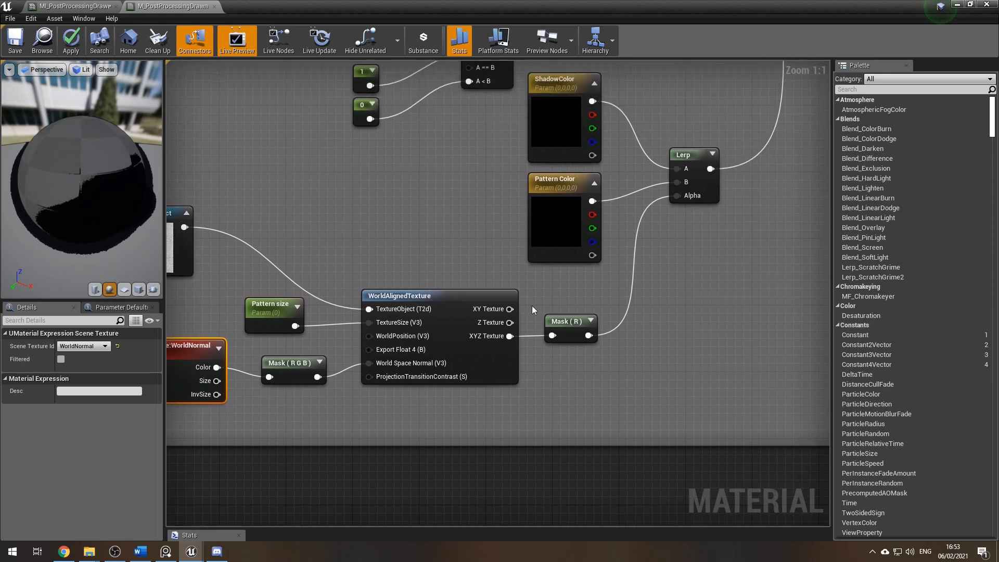
# Examine the Lerp node that blends the ShadowColor and Pattern Color parameters using the masked texture as alpha
pyautogui.moveTo(691, 248); pyautogui.dragTo(555, 387, button='right')
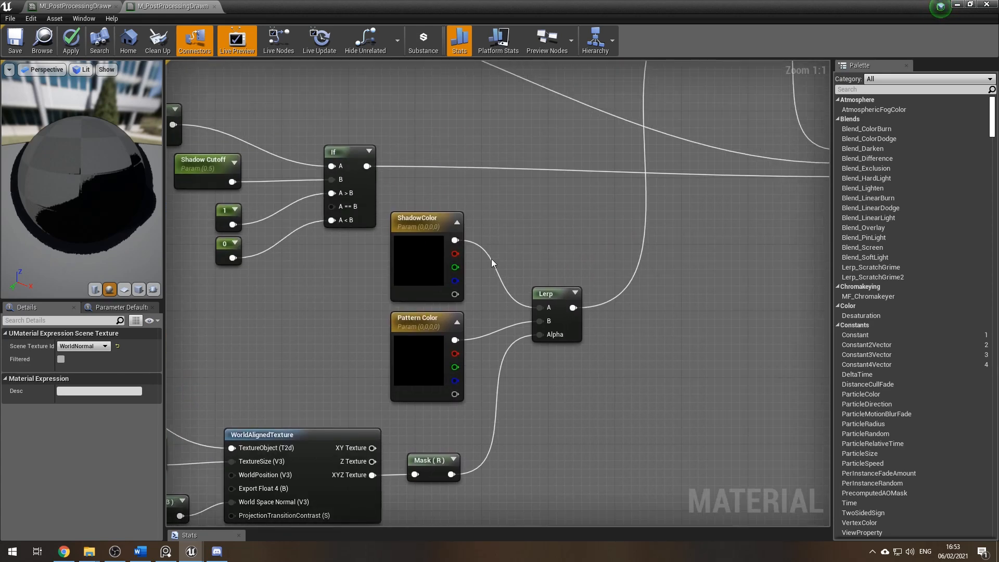
pyautogui.click(553, 291)
pyautogui.click(416, 220)
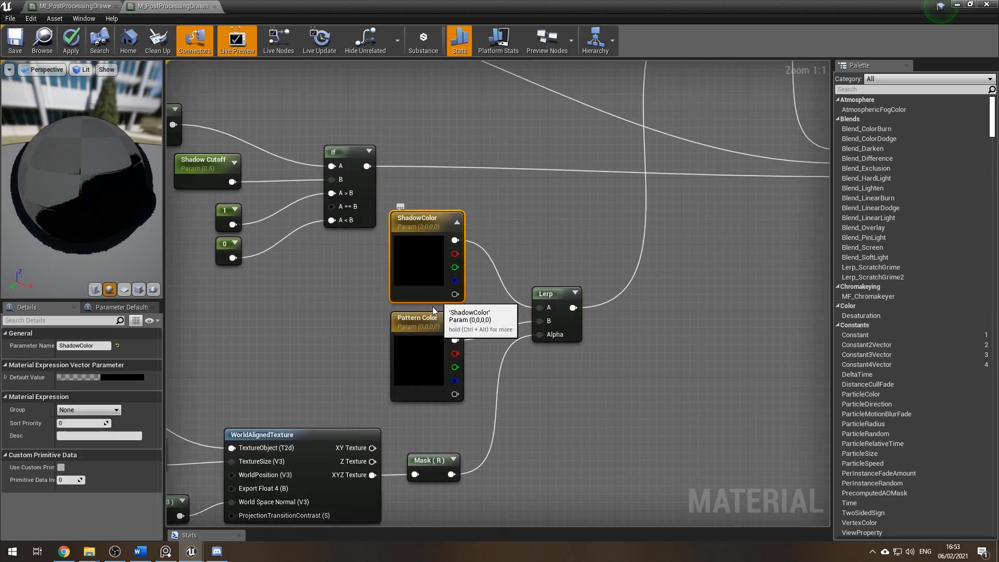
pyautogui.click(417, 327)
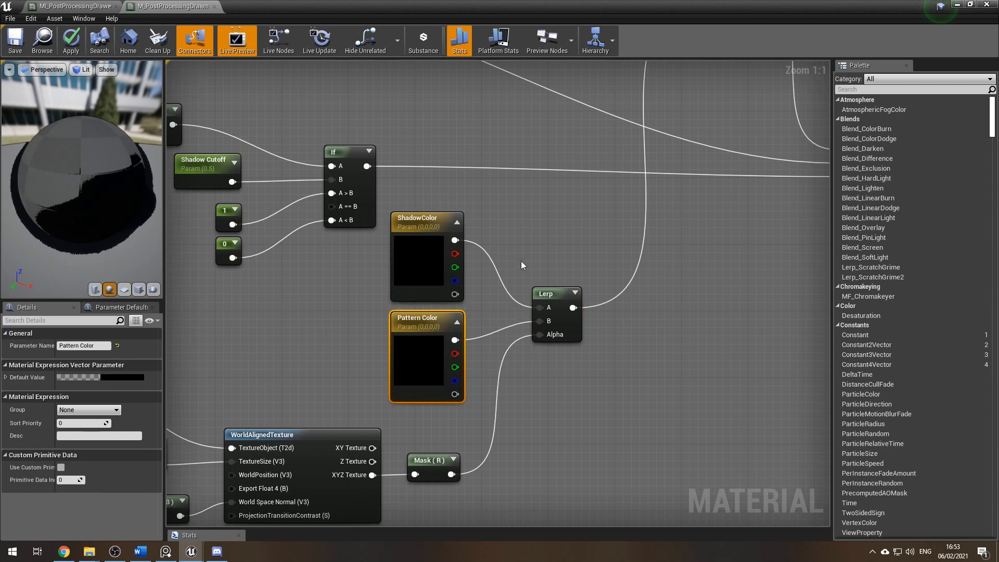
pyautogui.click(396, 219)
# Try a pale pink Pattern Color, hex sRGB FFD7E300, in the MI_PostProcessingDrawn instance
pyautogui.click(52, 6)
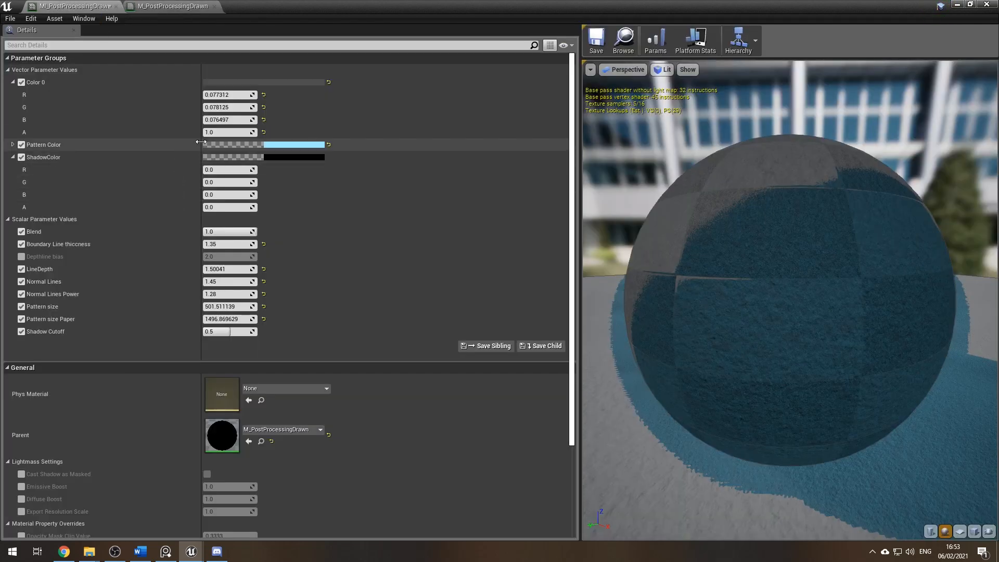
pyautogui.click(266, 144)
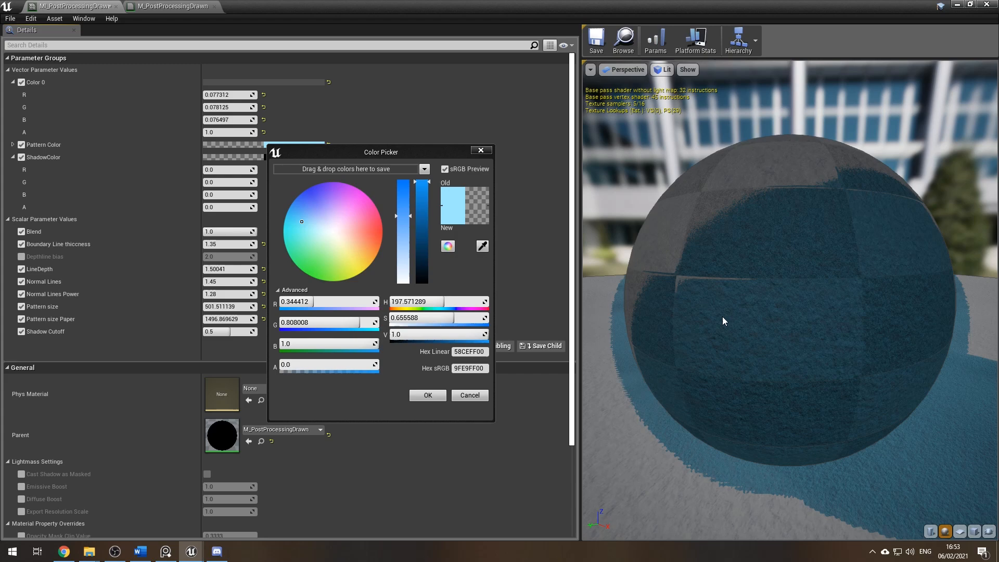
pyautogui.moveTo(356, 229)
pyautogui.mouseDown()
pyautogui.moveTo(366, 251)
pyautogui.moveTo(298, 273)
pyautogui.moveTo(281, 205)
pyautogui.moveTo(326, 202)
pyautogui.moveTo(348, 227)
pyautogui.mouseUp()
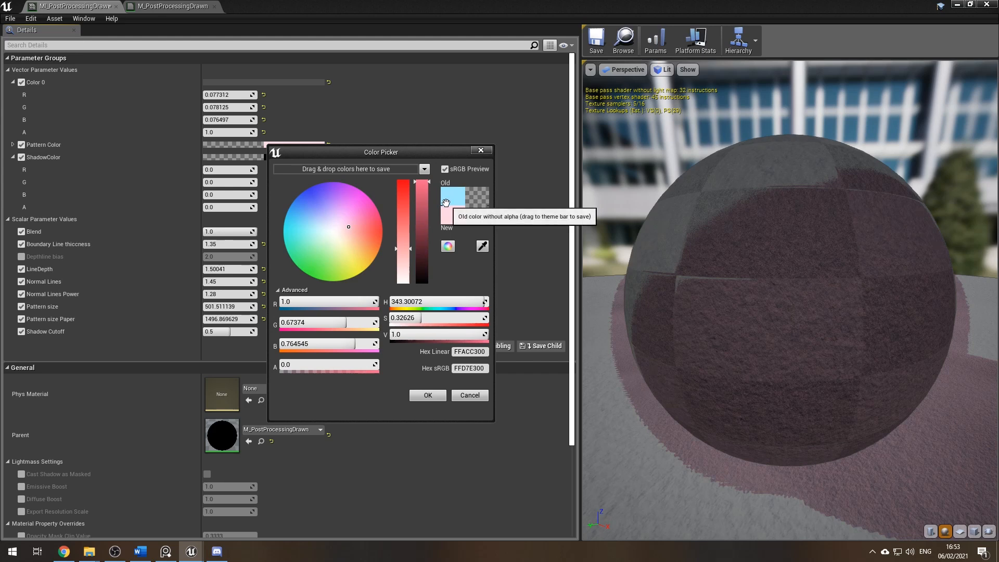
pyautogui.click(480, 151)
# Try a white ShadowColor against the light blue Pattern Color in the MI_PostProcessingDrawn instance, returning it to black
pyautogui.click(295, 156)
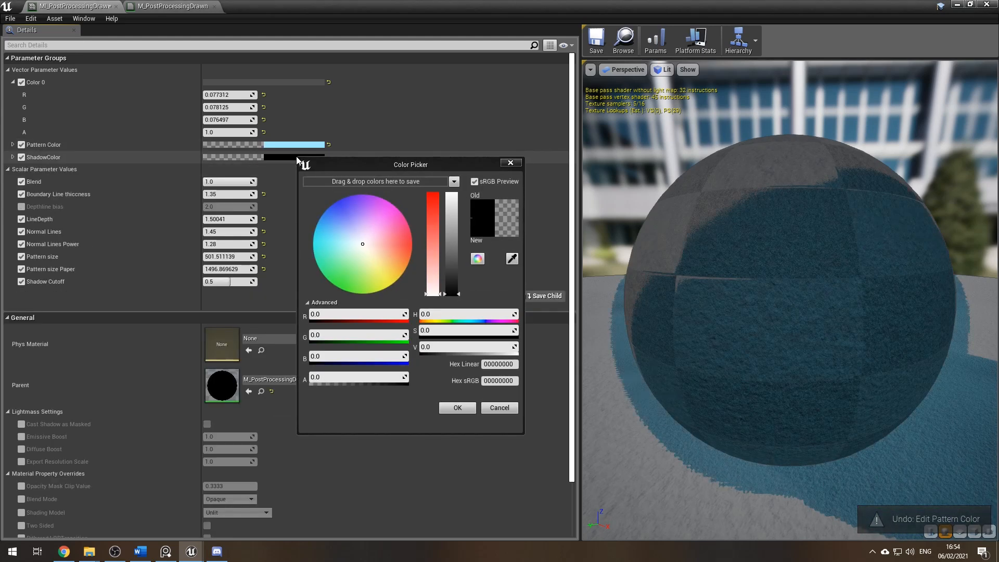
pyautogui.moveTo(453, 292); pyautogui.dragTo(452, 189)
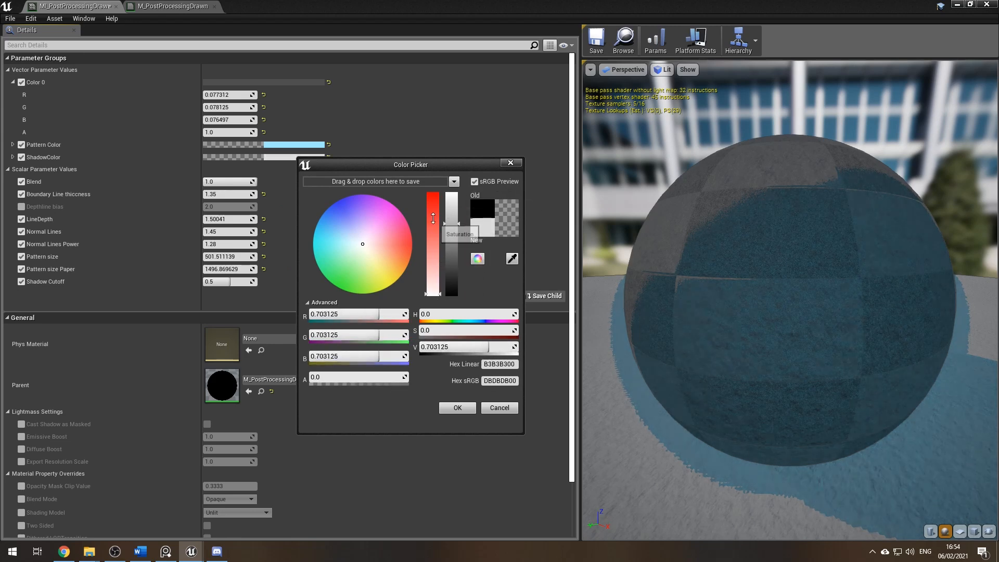
pyautogui.click(458, 195)
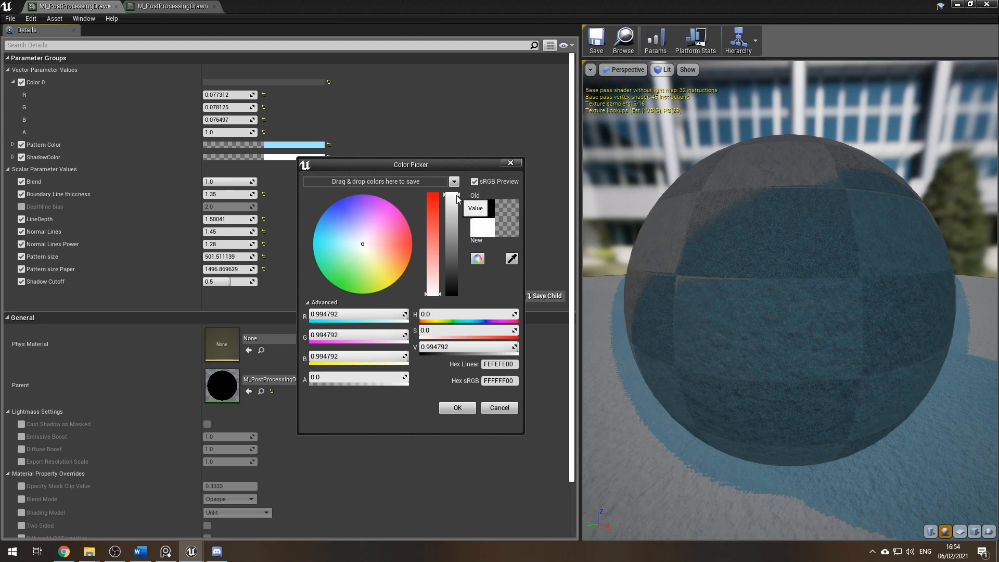
pyautogui.moveTo(458, 198); pyautogui.dragTo(451, 297)
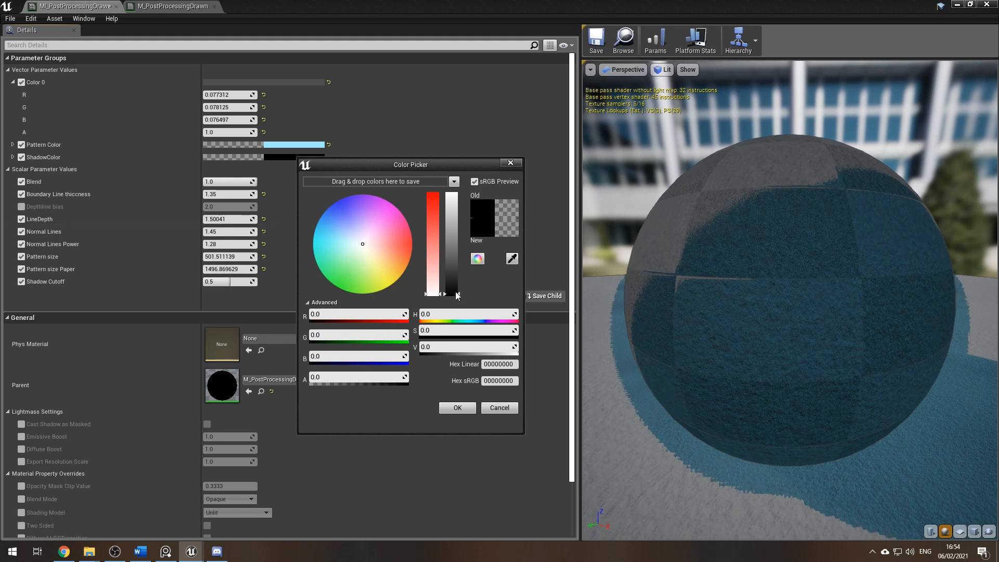
pyautogui.moveTo(457, 296); pyautogui.dragTo(458, 196)
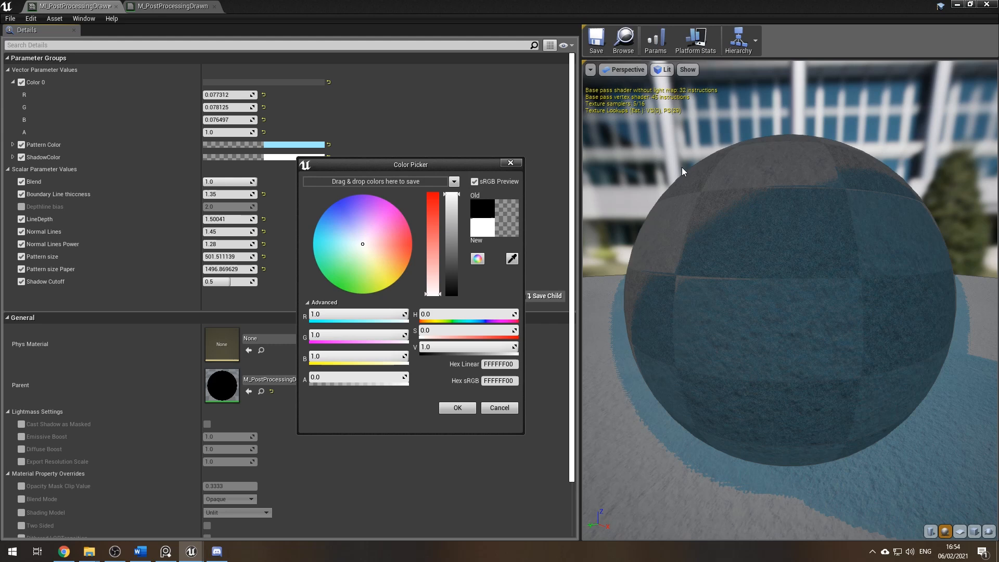
pyautogui.moveTo(453, 194); pyautogui.dragTo(459, 318)
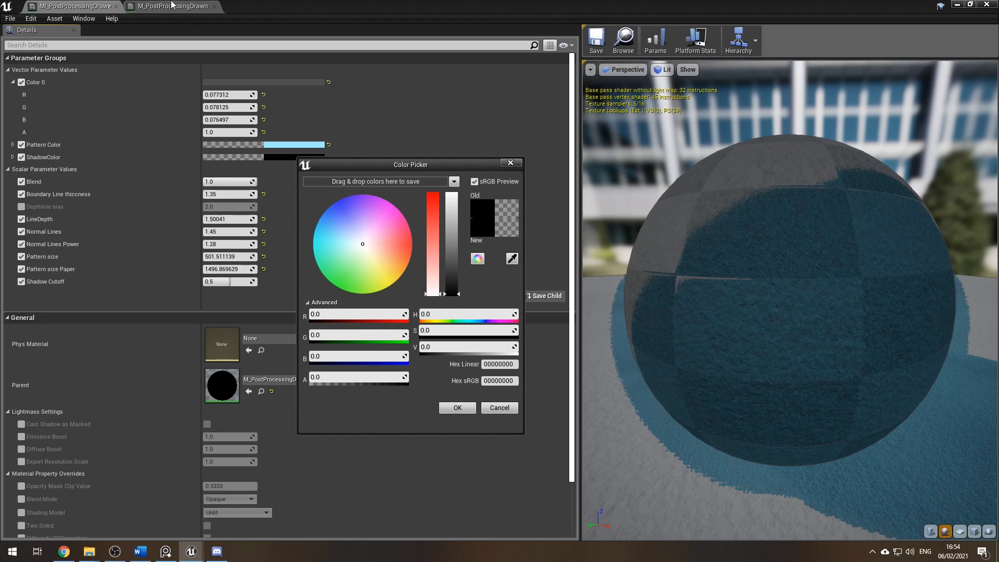
# Return to the M_PostProcessingDrawn graph without the colour picker and examine the Cell Shading scene textures feeding the Blend Lerp and Divide nodes
pyautogui.click(173, 6)
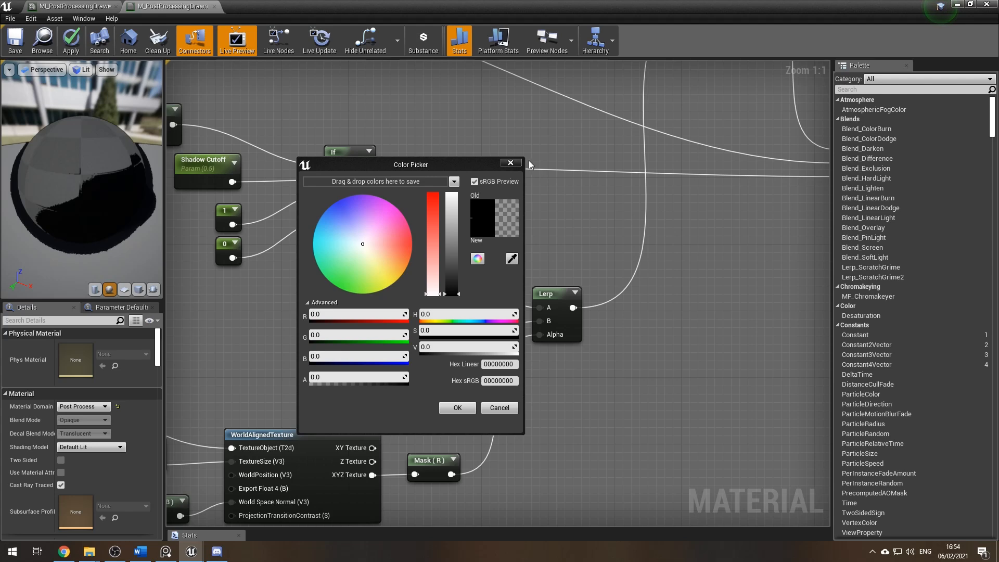
pyautogui.click(510, 163)
pyautogui.moveTo(558, 240); pyautogui.dragTo(467, 395, button='right')
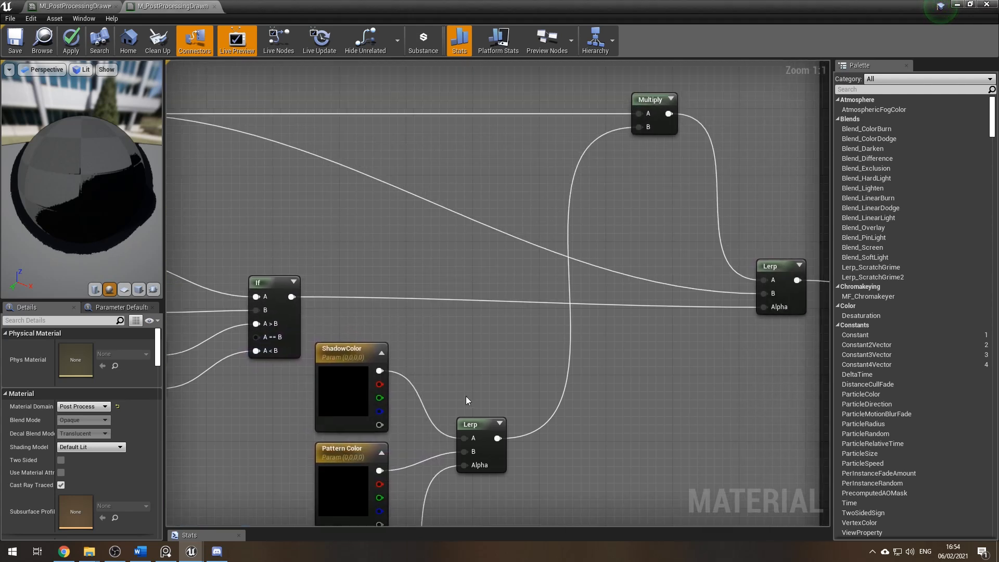
pyautogui.scroll(-1, 520, 271)
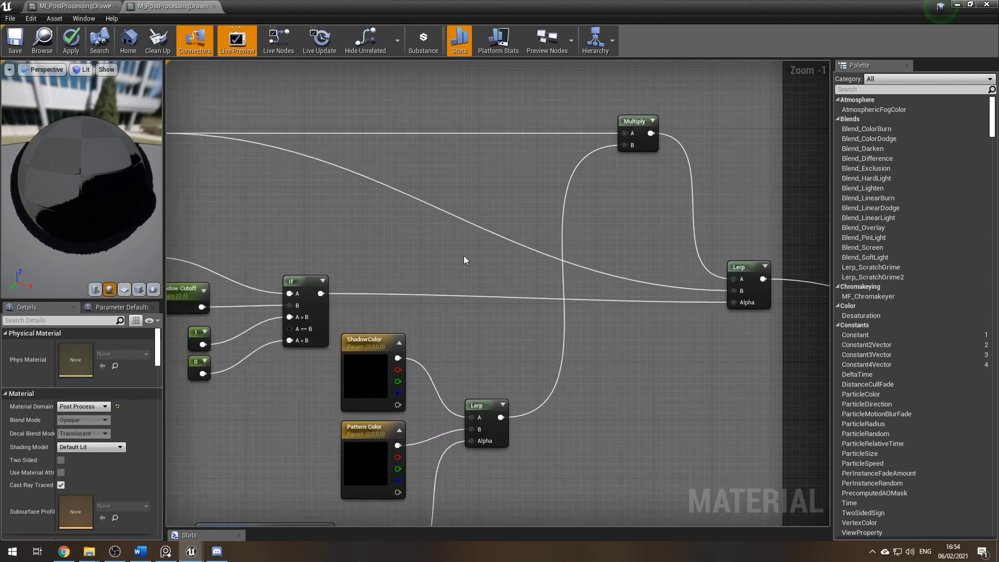
pyautogui.moveTo(358, 232); pyautogui.dragTo(708, 341, button='right')
pyautogui.moveTo(476, 311); pyautogui.dragTo(549, 326, button='right')
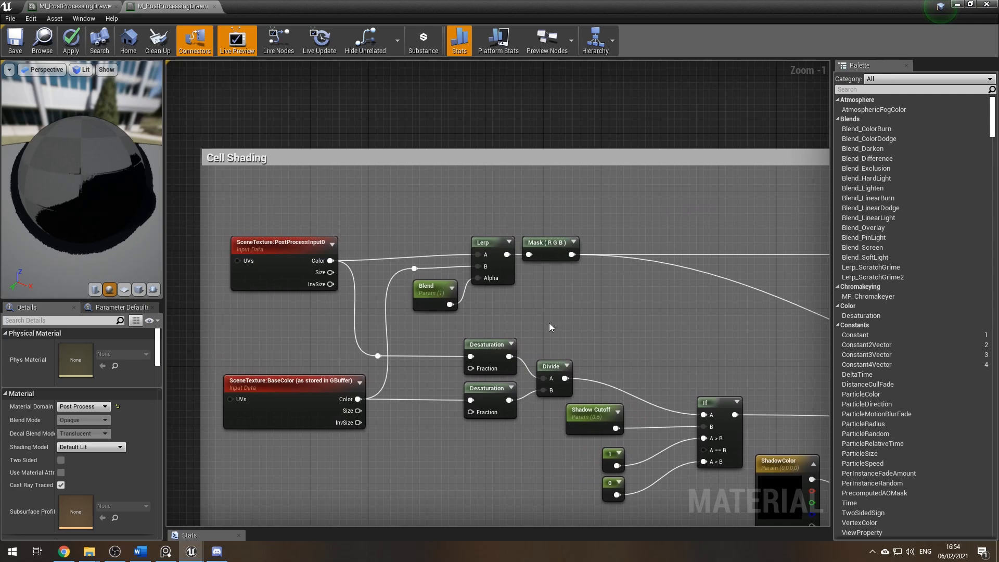
pyautogui.scroll(1, 620, 227)
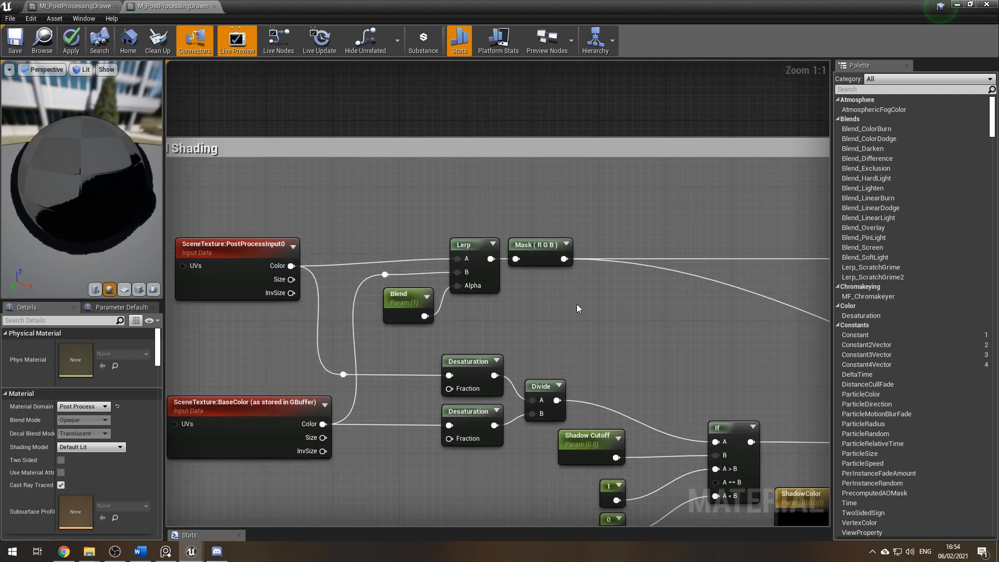
# Trace the masked scene colour and shadow pattern through the Multiply node into the final Cell Shading Lerp controlled by the If node
pyautogui.moveTo(681, 337); pyautogui.dragTo(265, 204, button='right')
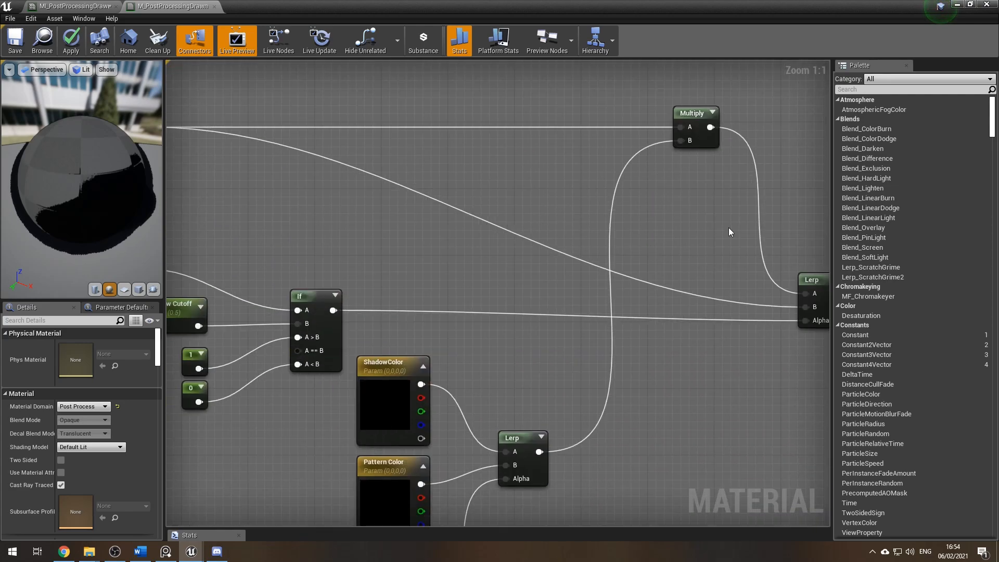
pyautogui.moveTo(718, 230); pyautogui.dragTo(394, 161, button='right')
pyautogui.scroll(-3, 402, 249)
pyautogui.moveTo(384, 298); pyautogui.dragTo(651, 291, button='right')
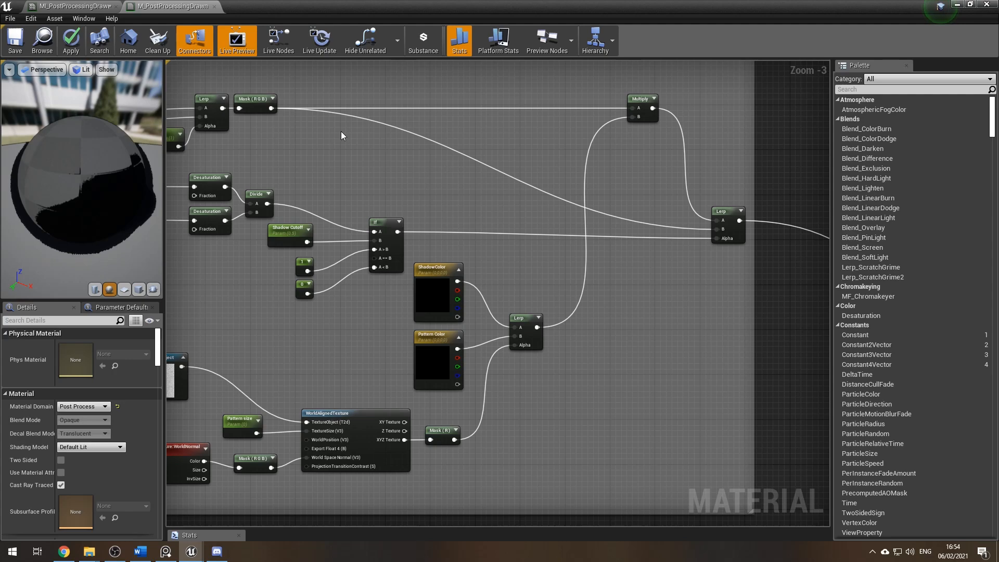
pyautogui.moveTo(270, 283); pyautogui.dragTo(408, 307, button='right')
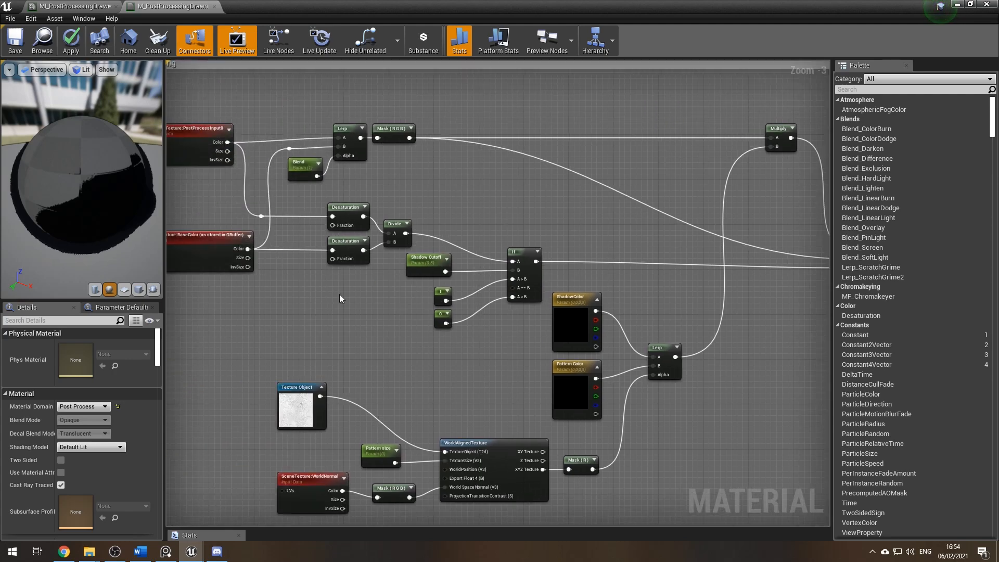
pyautogui.moveTo(612, 237); pyautogui.dragTo(221, 161, button='right')
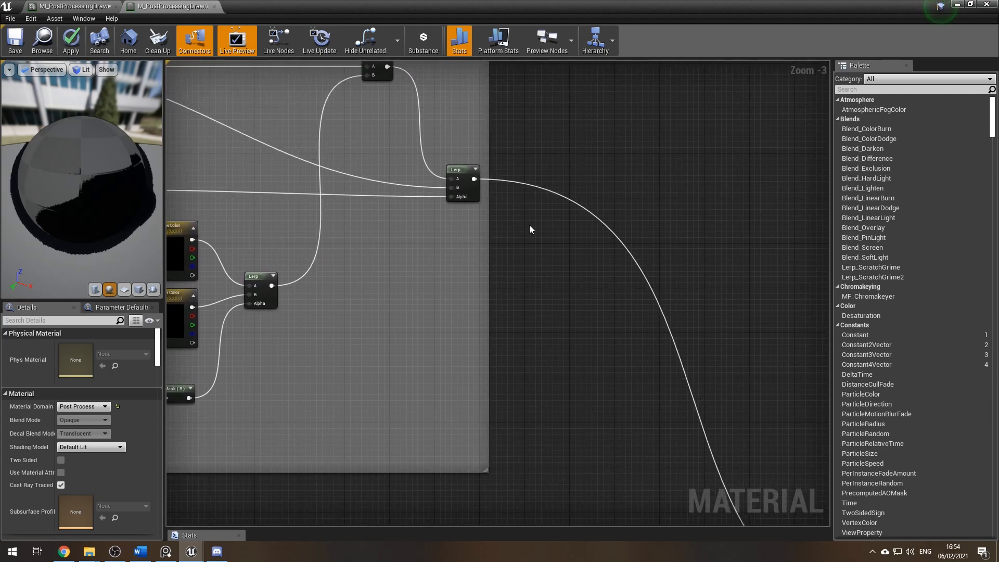
# Inspect the paper texture network, where the Texture Object, Pattern size Paper and WorldNormal feed WorldAlignedTexture and its Lerp
pyautogui.moveTo(600, 458); pyautogui.dragTo(424, 214, button='right')
pyautogui.moveTo(482, 286); pyautogui.dragTo(379, 211, button='right')
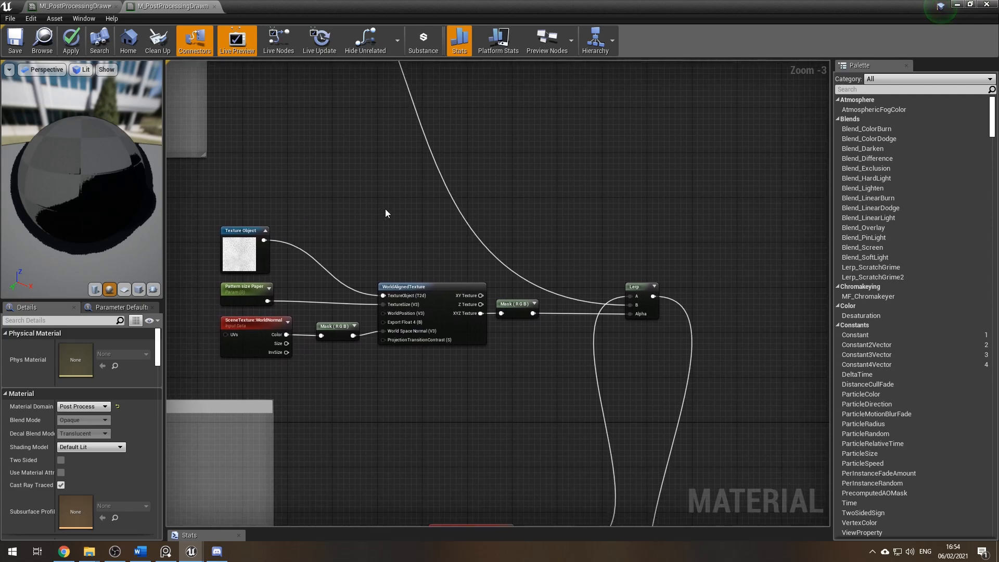
pyautogui.moveTo(491, 198); pyautogui.dragTo(556, 188, button='right')
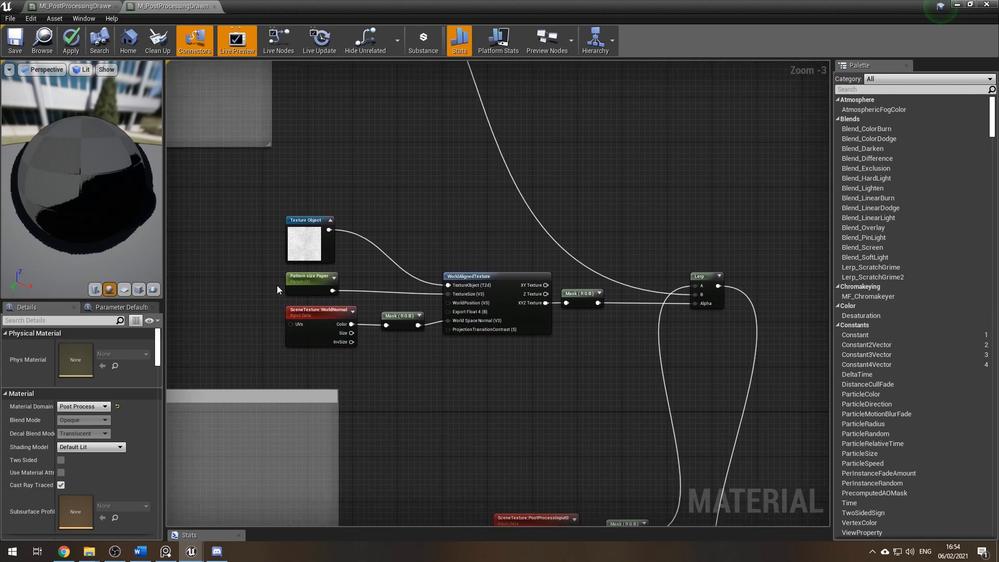
pyautogui.scroll(4, 434, 228)
pyautogui.moveTo(434, 223); pyautogui.dragTo(462, 184, button='right')
pyautogui.moveTo(380, 168); pyautogui.dragTo(299, 233, button='right')
pyautogui.scroll(-2, 424, 433)
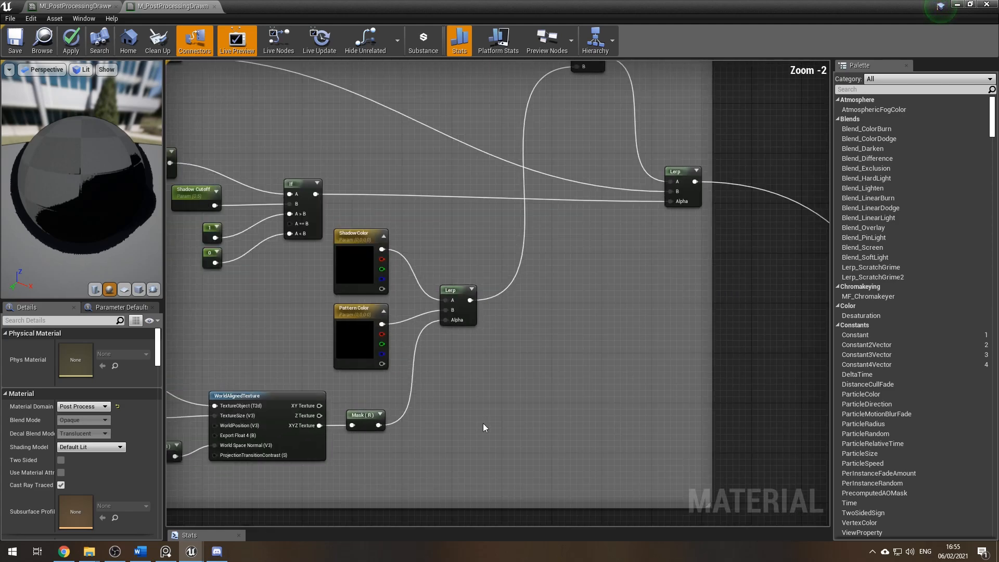
pyautogui.moveTo(655, 401); pyautogui.dragTo(452, 203, button='right')
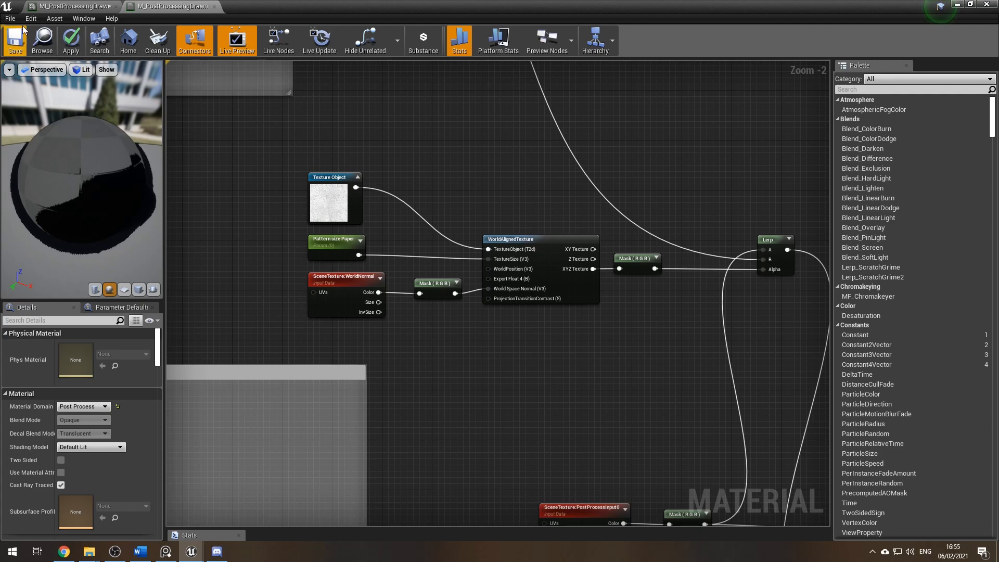
# Examine the paper grain and shadow pattern on the MI_PostProcessingDrawn preview sphere from several distances and angles
pyautogui.click(72, 5)
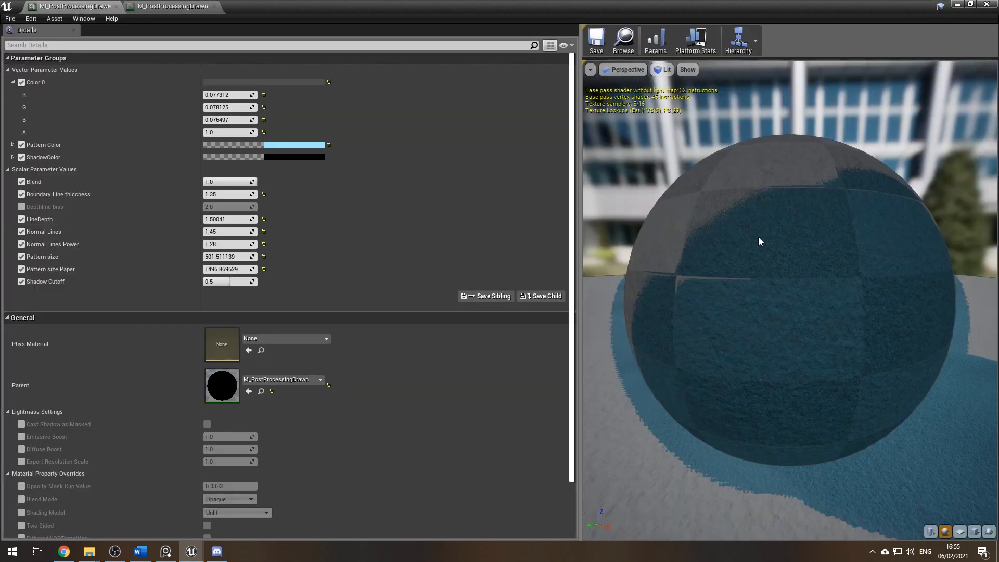
pyautogui.scroll(-6, 758, 236)
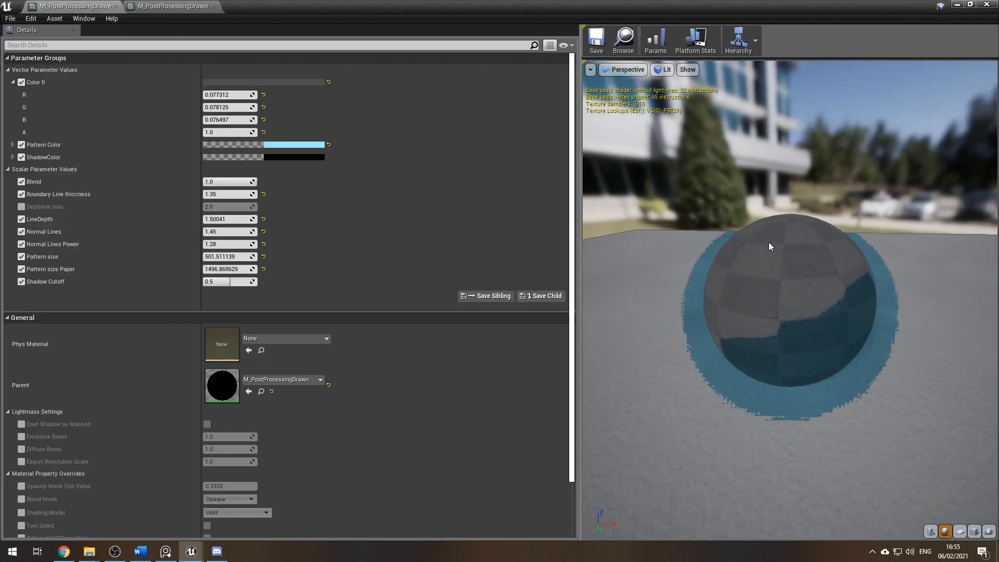
pyautogui.scroll(6, 762, 239)
pyautogui.scroll(-6, 835, 256)
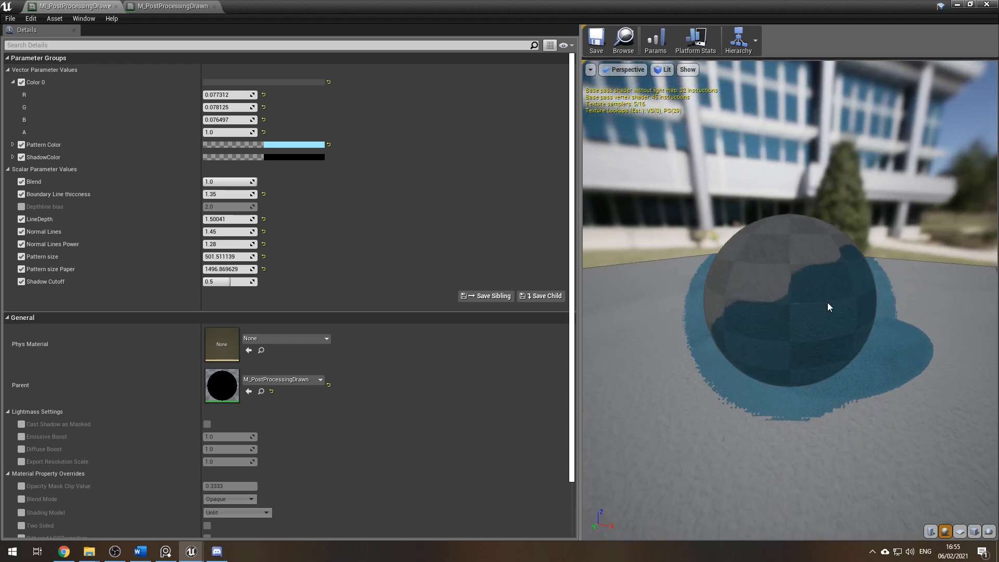
pyautogui.scroll(6, 779, 272)
pyautogui.scroll(-6, 749, 246)
pyautogui.moveTo(749, 245); pyautogui.dragTo(748, 310)
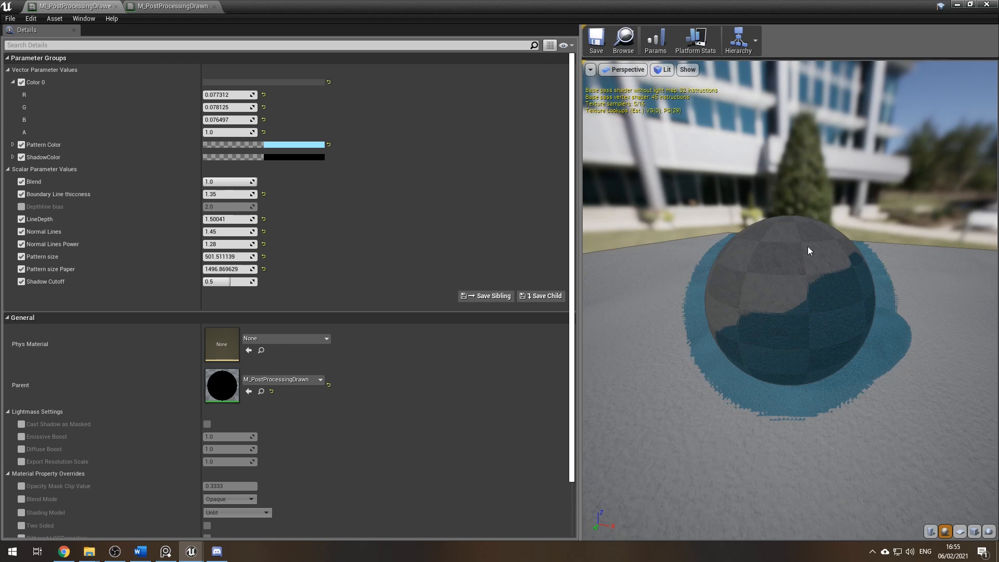
pyautogui.moveTo(817, 291); pyautogui.dragTo(775, 260)
pyautogui.scroll(6, 817, 291)
pyautogui.scroll(-3, 817, 292)
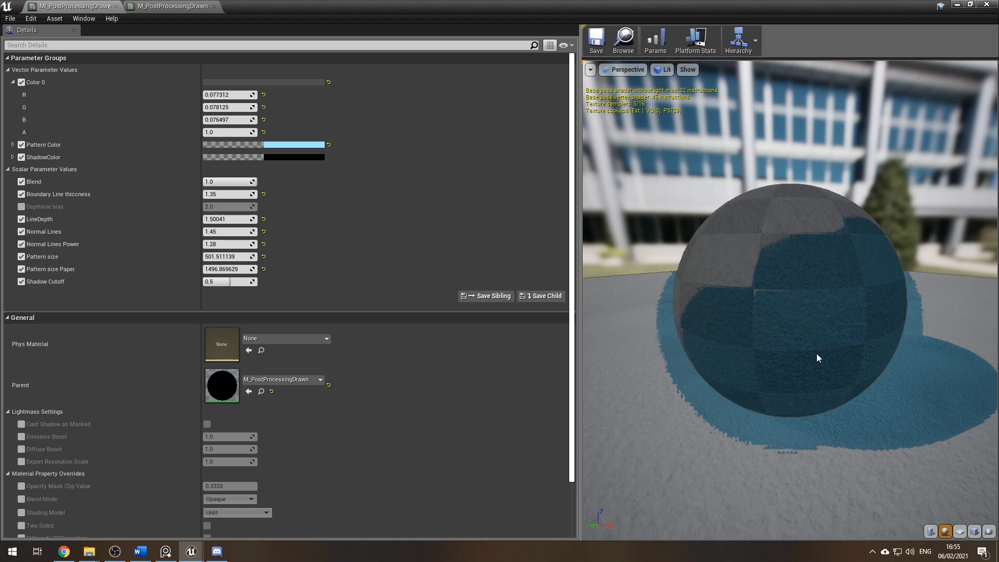
pyautogui.moveTo(776, 325); pyautogui.dragTo(739, 327)
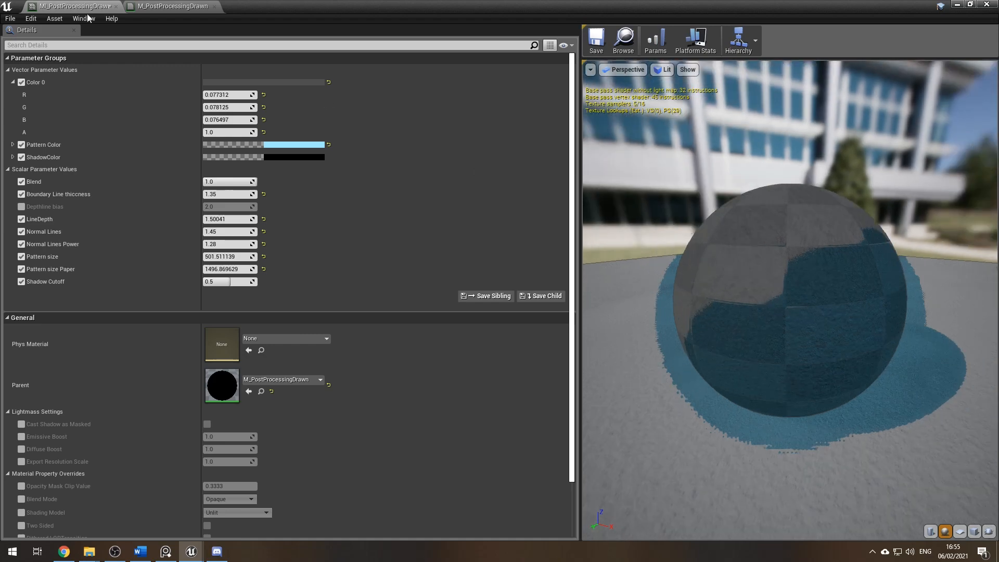
# Return to the M_PostProcessingDrawn graph and look over the node groups beyond the paper texture network
pyautogui.click(147, 6)
pyautogui.scroll(-2, 541, 405)
pyautogui.rightClick(513, 393)
pyautogui.press('Escape')
pyautogui.moveTo(545, 381); pyautogui.dragTo(593, 427, button='right')
pyautogui.moveTo(448, 140); pyautogui.dragTo(404, 130, button='right')
pyautogui.moveTo(524, 245); pyautogui.dragTo(454, 216, button='right')
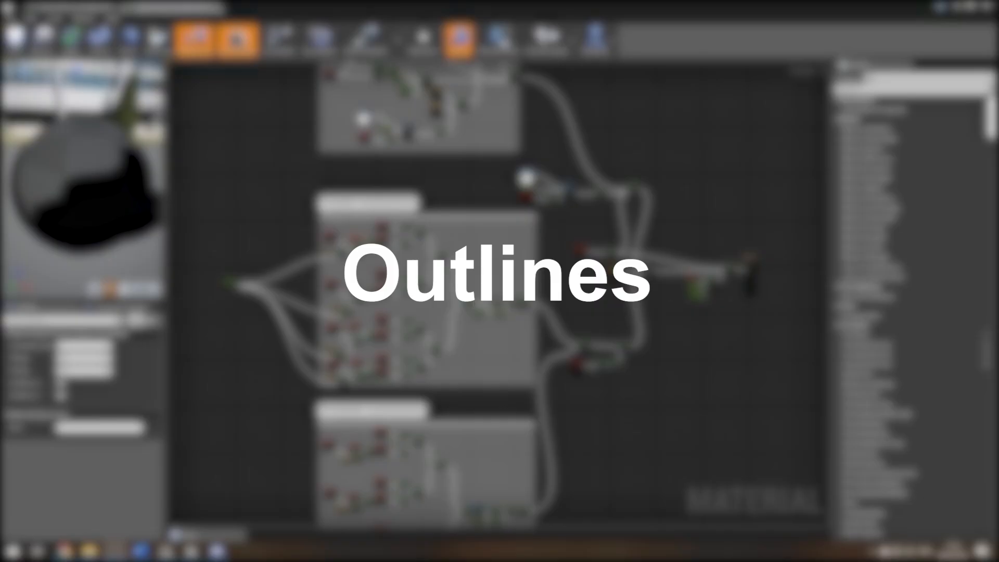
# Inspect the first SceneDepth branches in the LineDepth - unreal livestream group of the outline graph
pyautogui.click(575, 273)
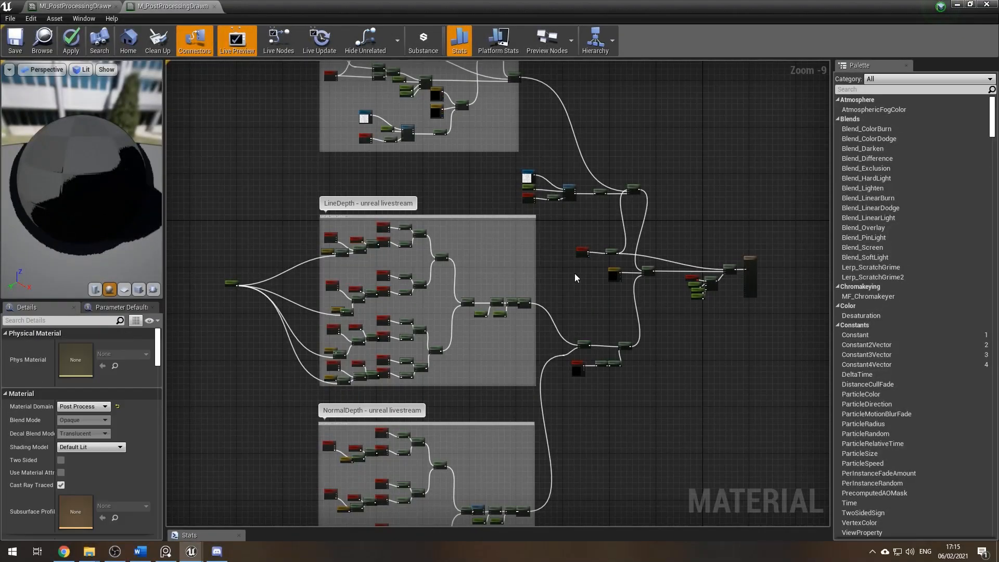
pyautogui.scroll(4, 402, 212)
pyautogui.scroll(2, 408, 205)
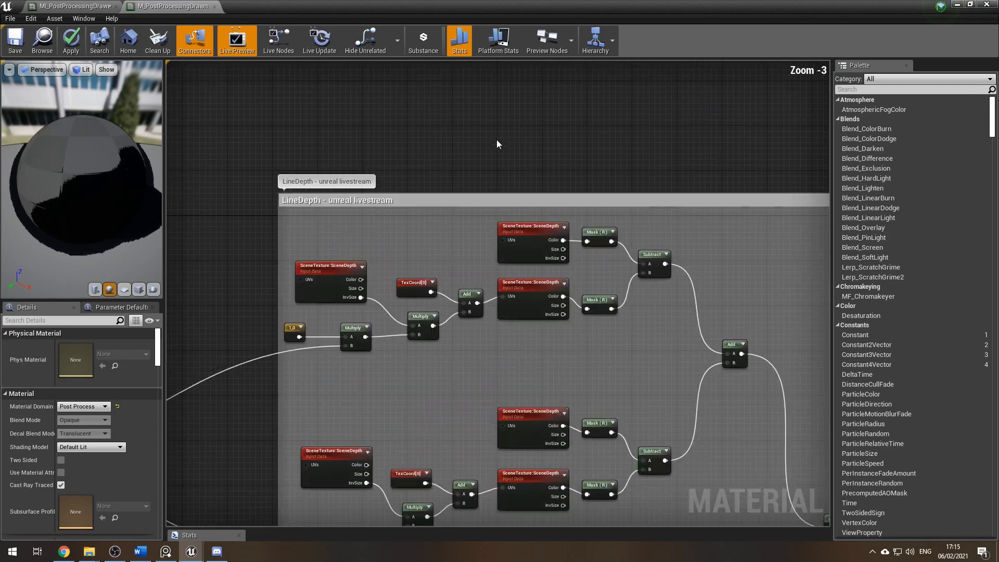
pyautogui.moveTo(437, 148); pyautogui.dragTo(526, 104, button='right')
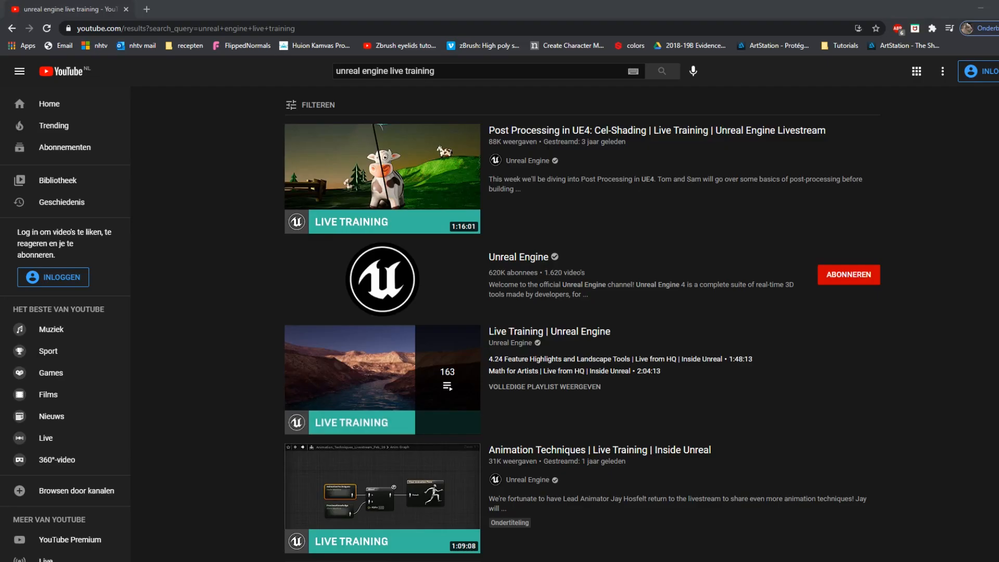
# In the YouTube results, open the Unreal Engine Post Processing in UE4: Cel-Shading livestream, mute it and skip to about 22:50
pyautogui.click(380, 214)
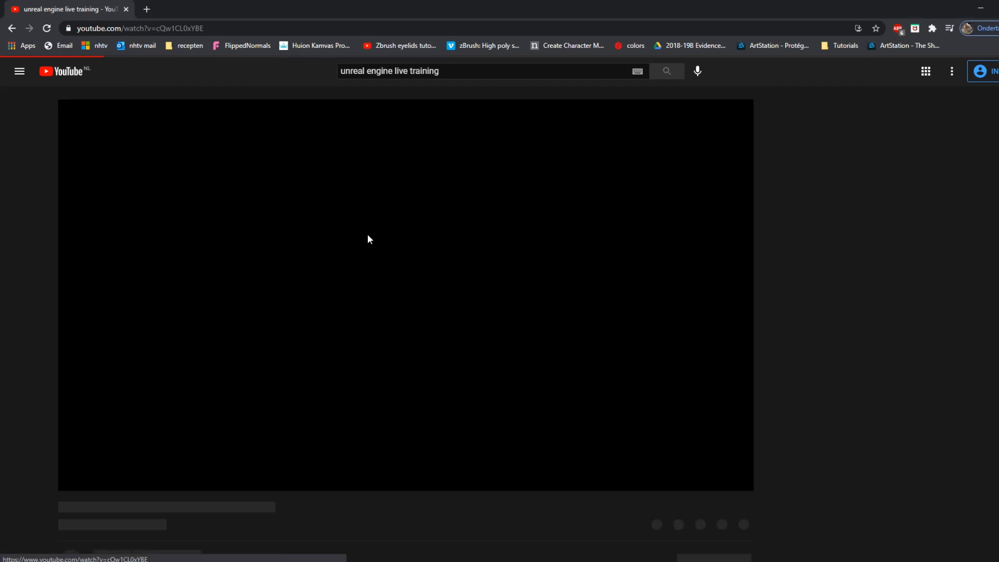
pyautogui.click(117, 480)
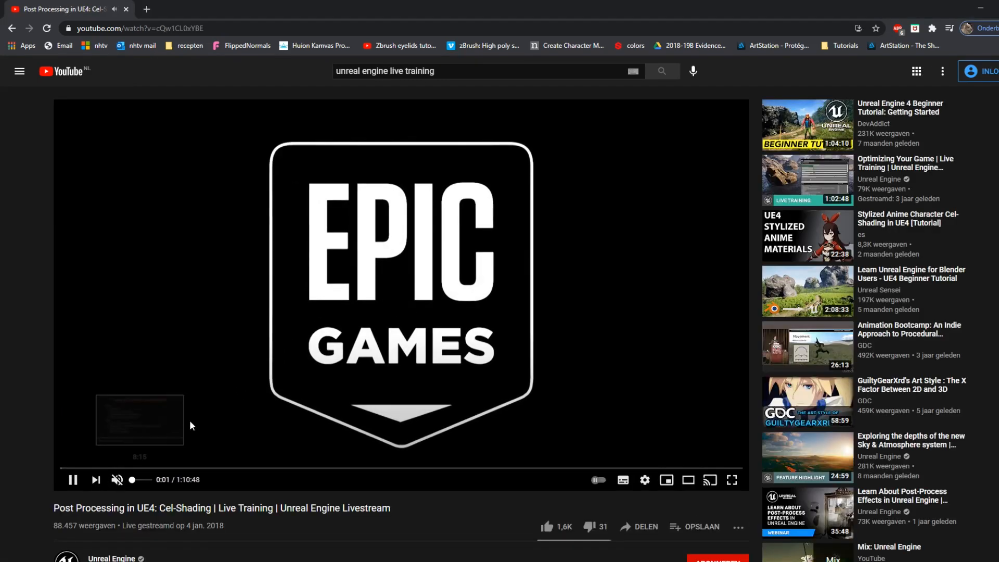
pyautogui.moveTo(67, 468); pyautogui.dragTo(309, 458)
pyautogui.click(214, 416)
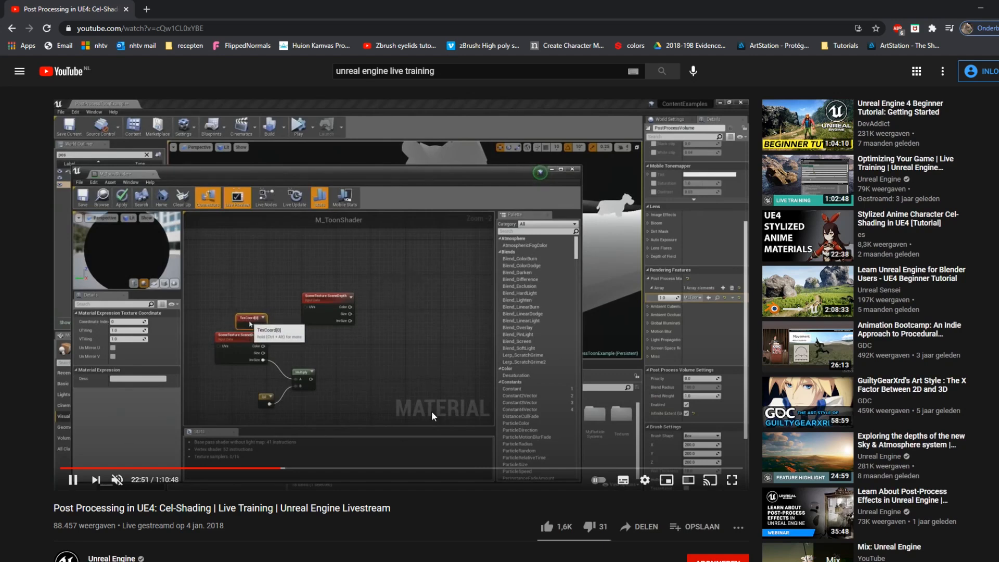
pyautogui.click(455, 352)
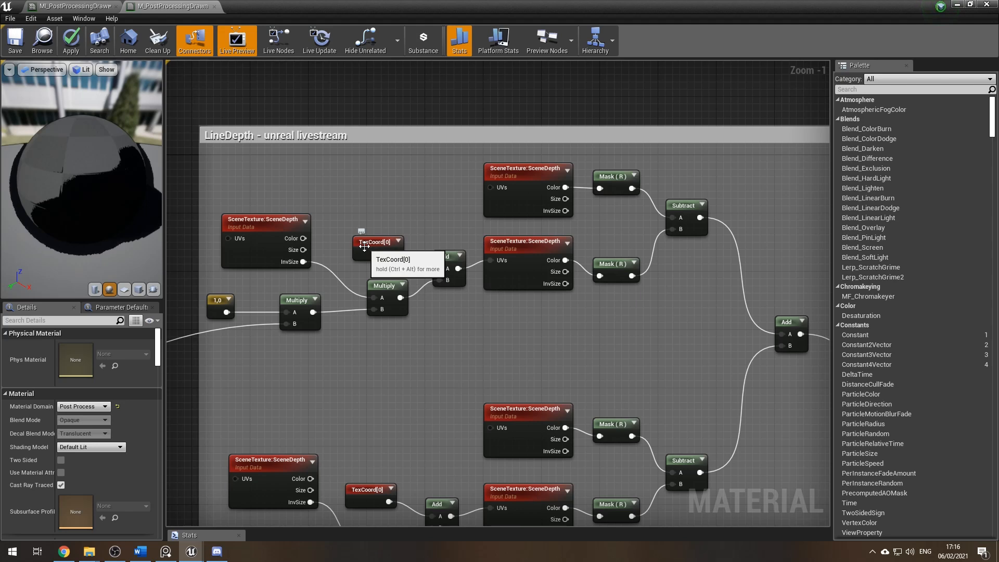
# Back in the Unreal material graph, examine the TexCoord and SceneDepth nodes in the first LineDepth branch
pyautogui.click(373, 243)
pyautogui.click(509, 178)
pyautogui.click(366, 242)
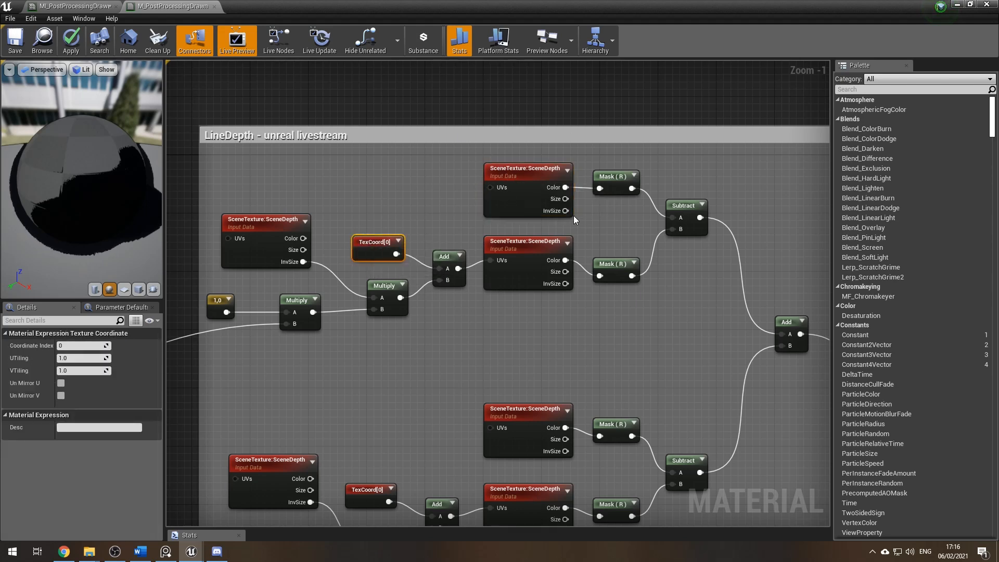
pyautogui.click(373, 105)
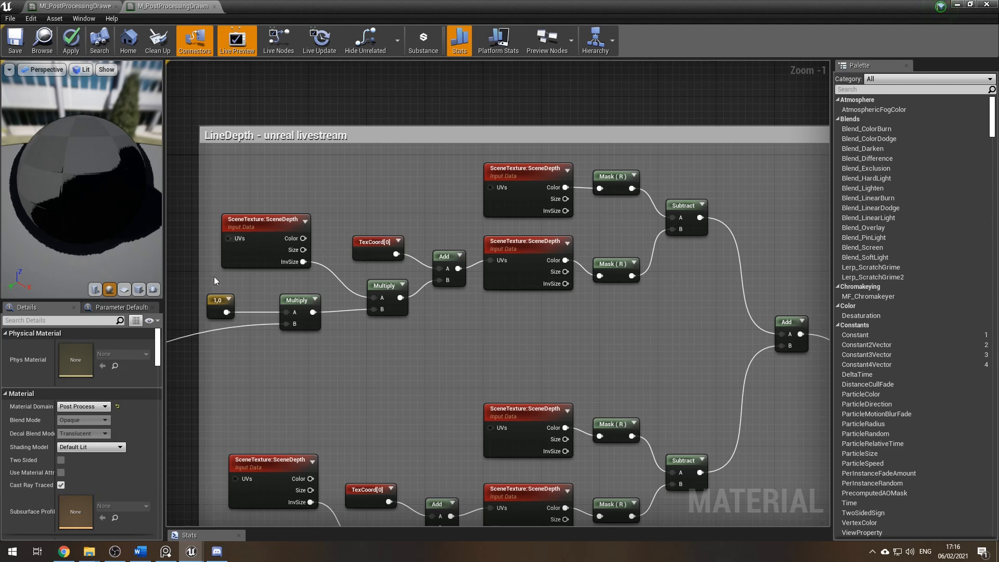
# Examine the TexCoord node and the SceneDepth, Mask and Subtract nodes of the upper LineDepth branches
pyautogui.click(363, 244)
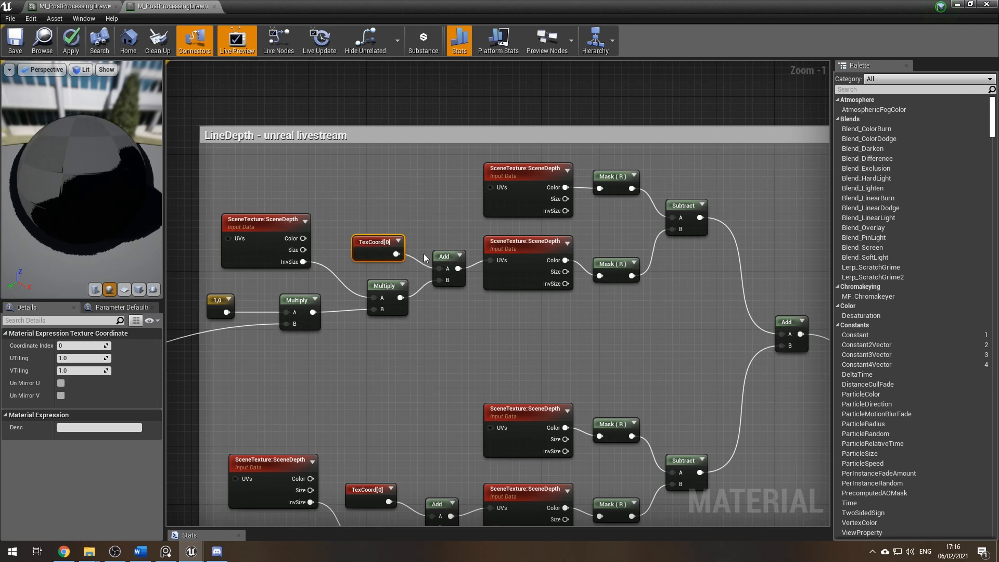
pyautogui.click(451, 96)
pyautogui.moveTo(524, 91); pyautogui.dragTo(329, 73, button='right')
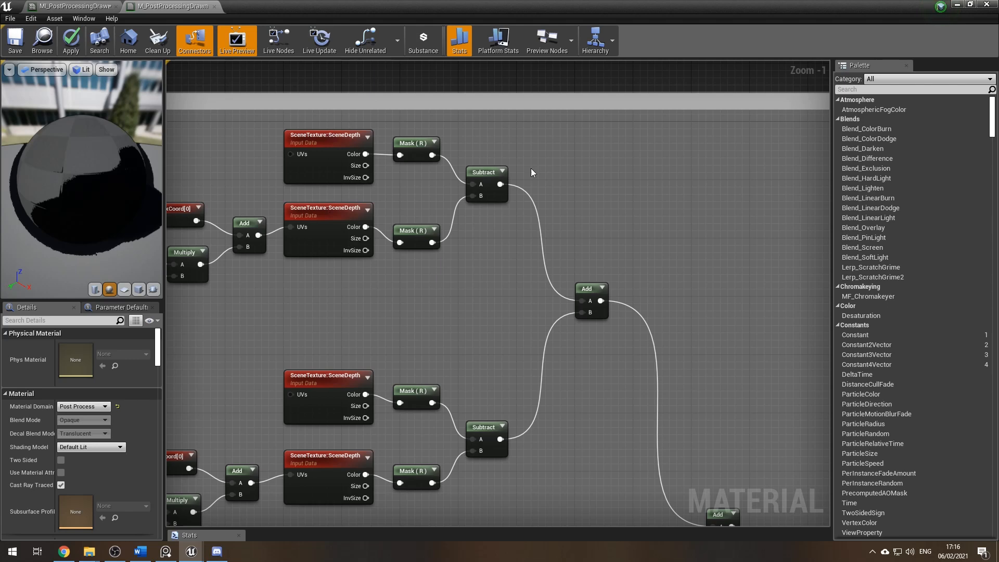
pyautogui.moveTo(383, 83); pyautogui.dragTo(615, 118, button='right')
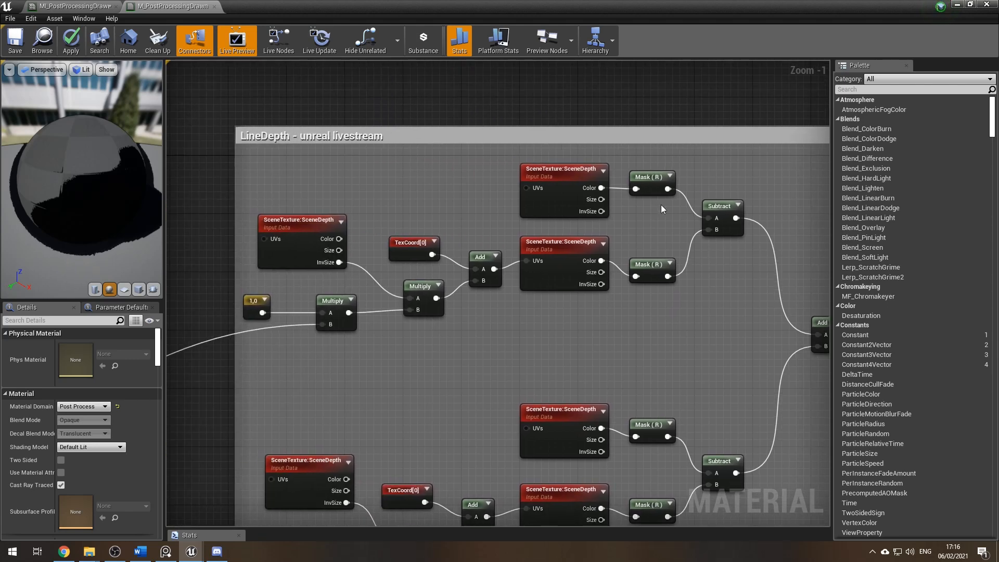
pyautogui.moveTo(473, 103); pyautogui.dragTo(531, 71, button='right')
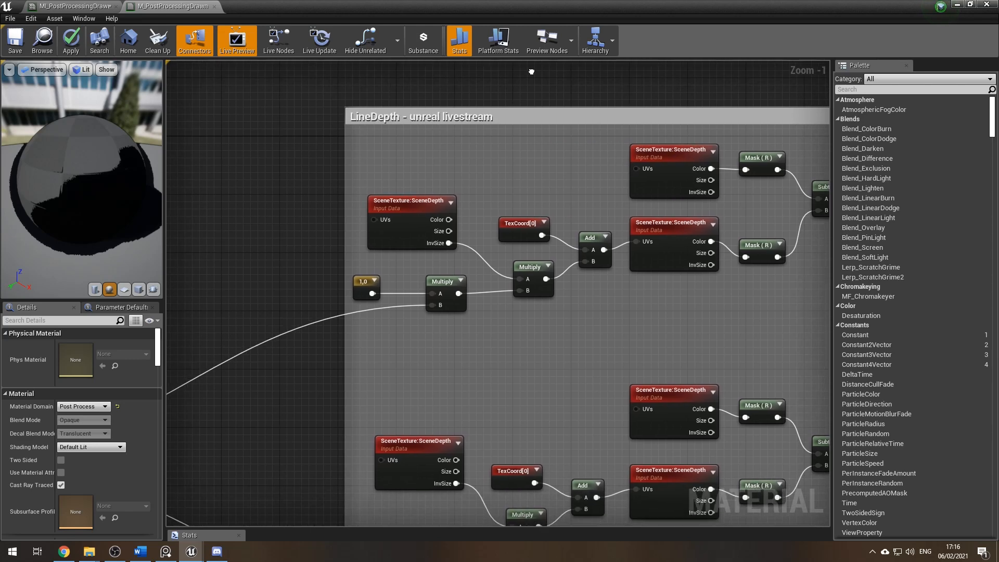
pyautogui.moveTo(259, 295); pyautogui.dragTo(185, 263, button='right')
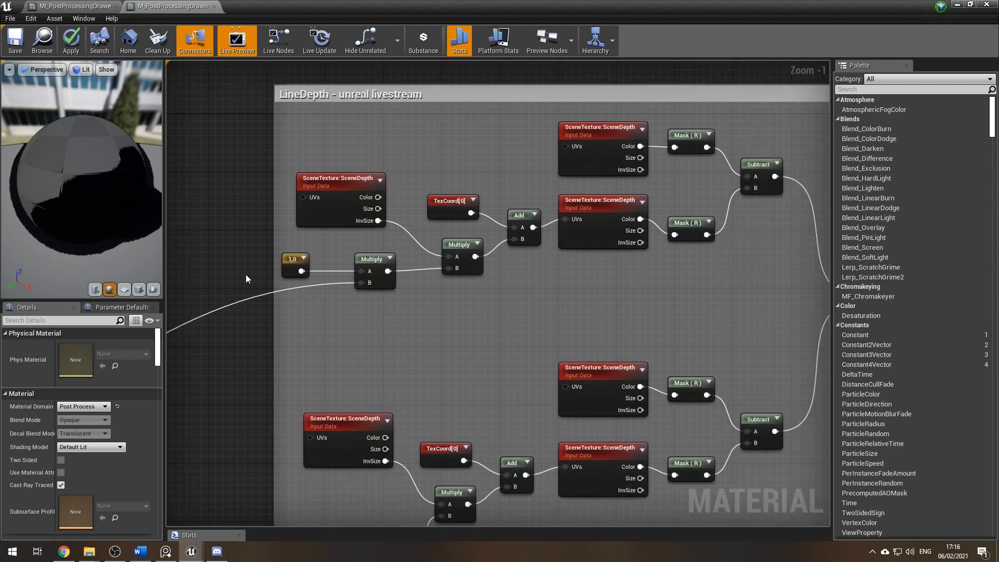
# Inspect the 1,0 Constant2Vector and the Multiply node it feeds in the first LineDepth branch
pyautogui.click(291, 260)
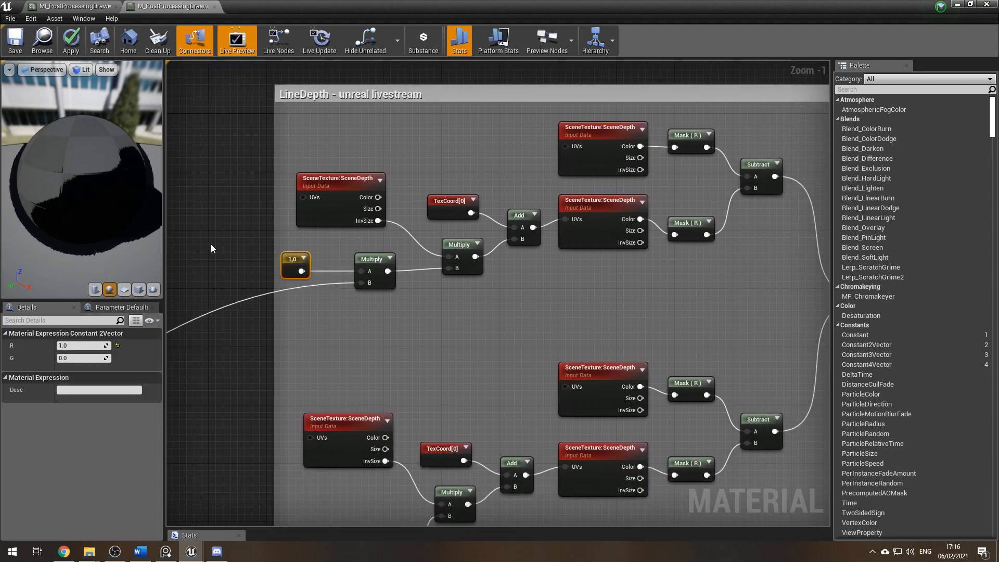
pyautogui.moveTo(217, 221); pyautogui.dragTo(262, 199, button='right')
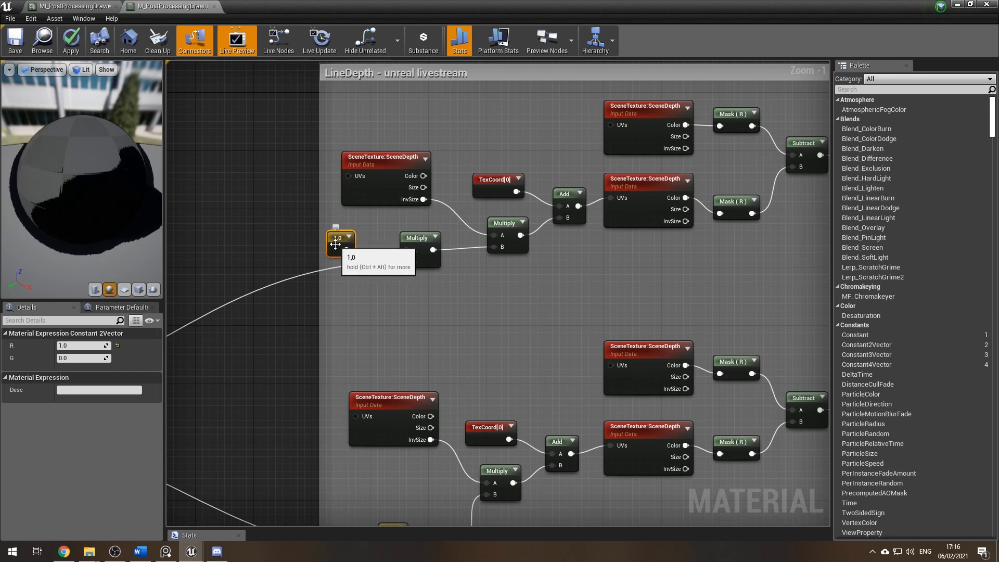
pyautogui.scroll(1, 211, 245)
pyautogui.moveTo(211, 245); pyautogui.dragTo(219, 278, button='right')
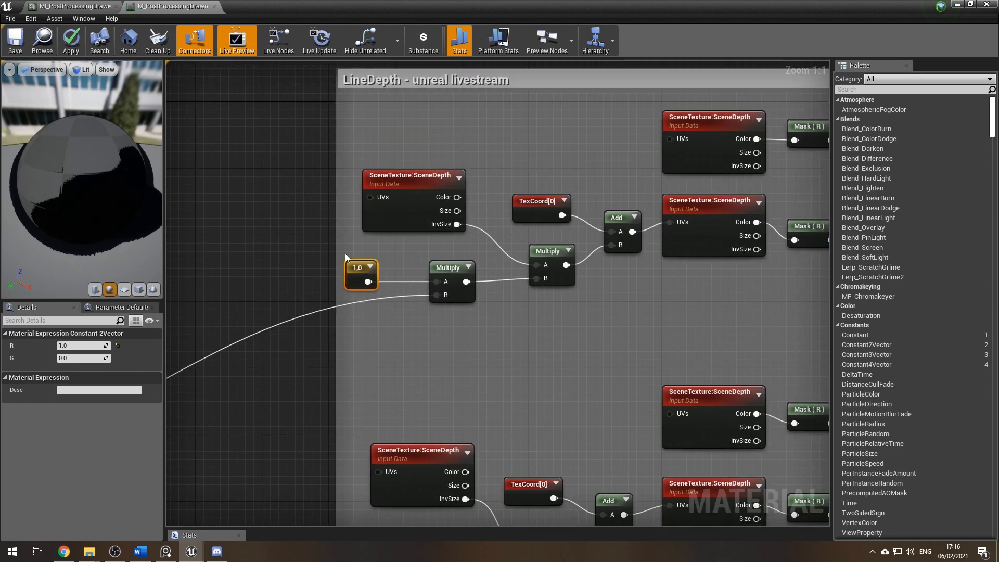
pyautogui.scroll(-2, 499, 299)
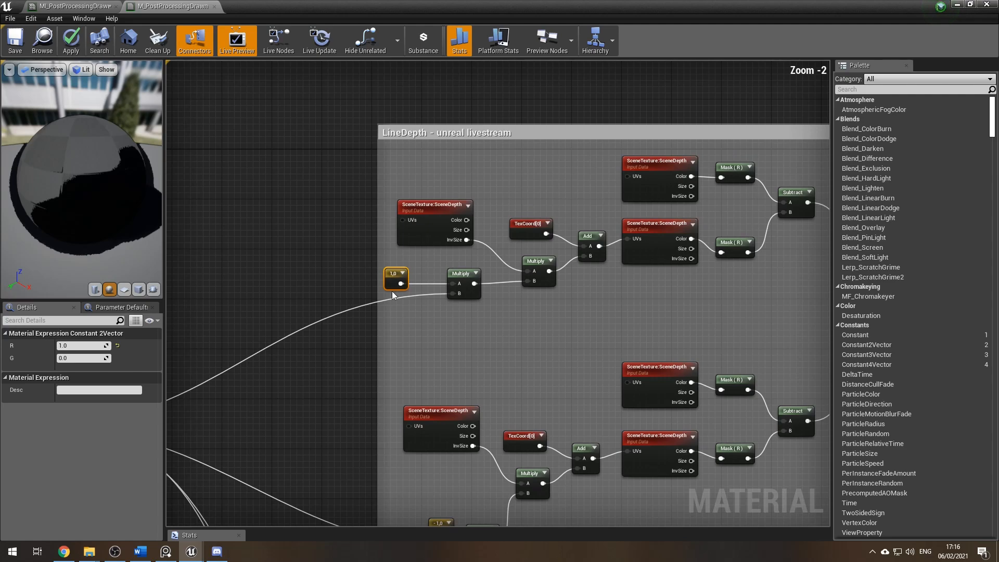
pyautogui.scroll(2, 448, 268)
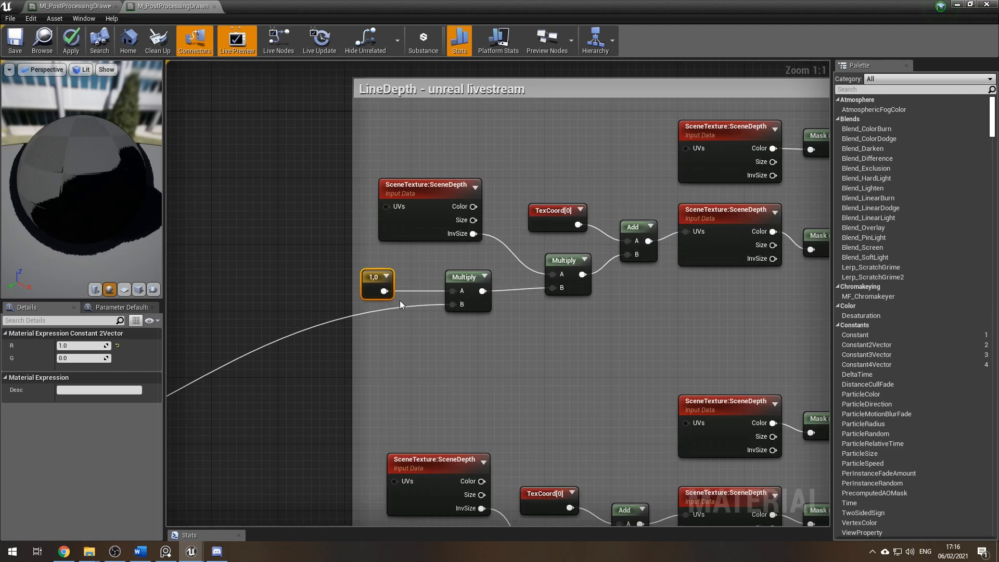
# Compare the direction constants that offset the four LineDepth branches, from the first branch down to the last
pyautogui.scroll(-6, 350, 263)
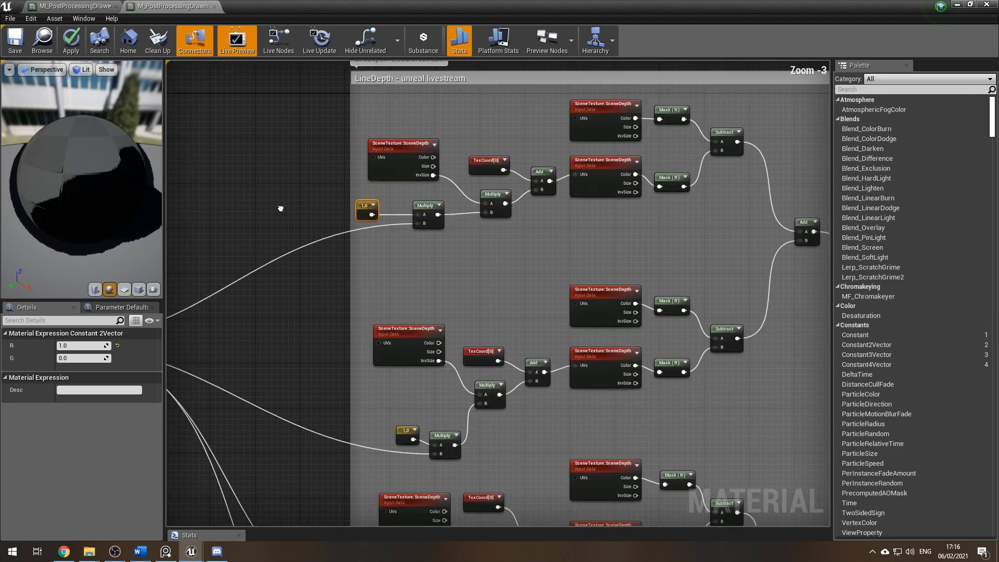
pyautogui.moveTo(319, 209); pyautogui.dragTo(285, 234, button='right')
pyautogui.scroll(2, 530, 220)
pyautogui.moveTo(312, 284); pyautogui.dragTo(301, 245, button='right')
pyautogui.scroll(2, 296, 247)
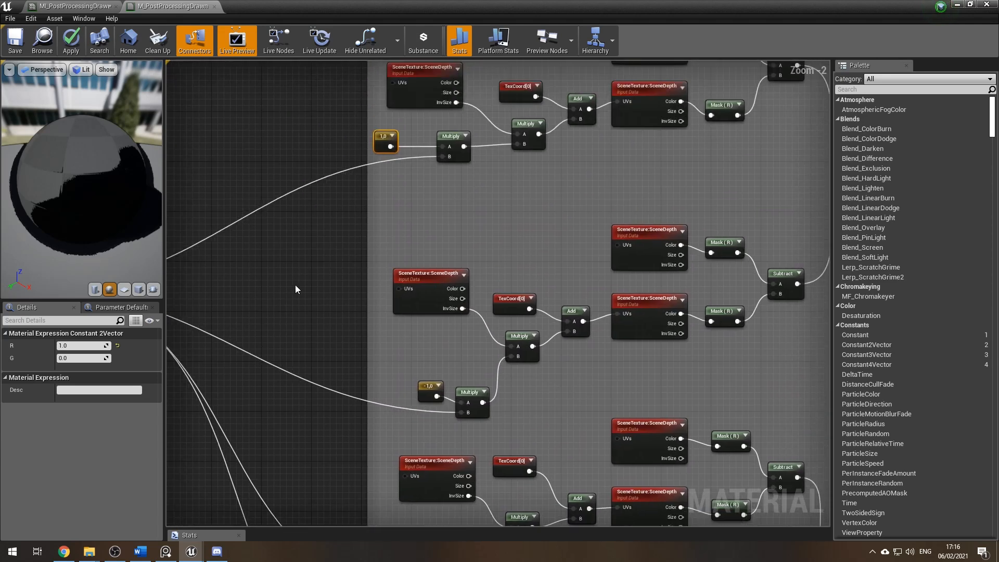
pyautogui.scroll(2, 386, 157)
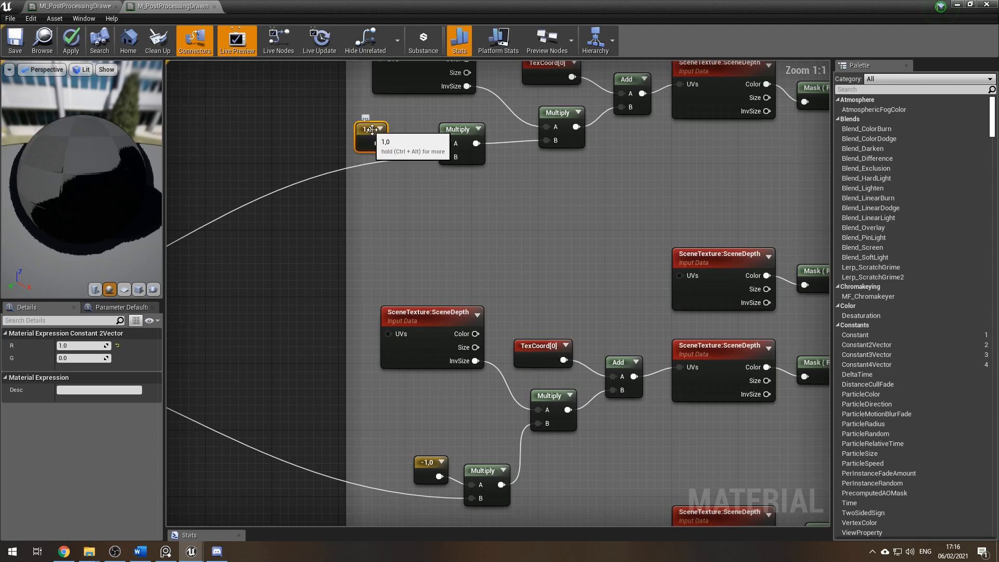
pyautogui.moveTo(424, 491); pyautogui.dragTo(356, 294, button='right')
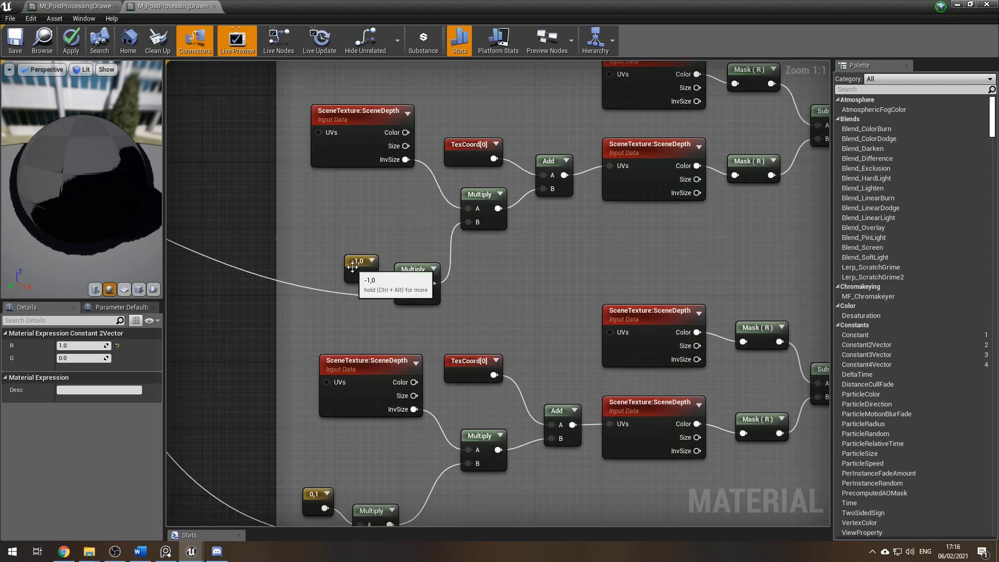
pyautogui.moveTo(220, 394); pyautogui.dragTo(283, 196, button='right')
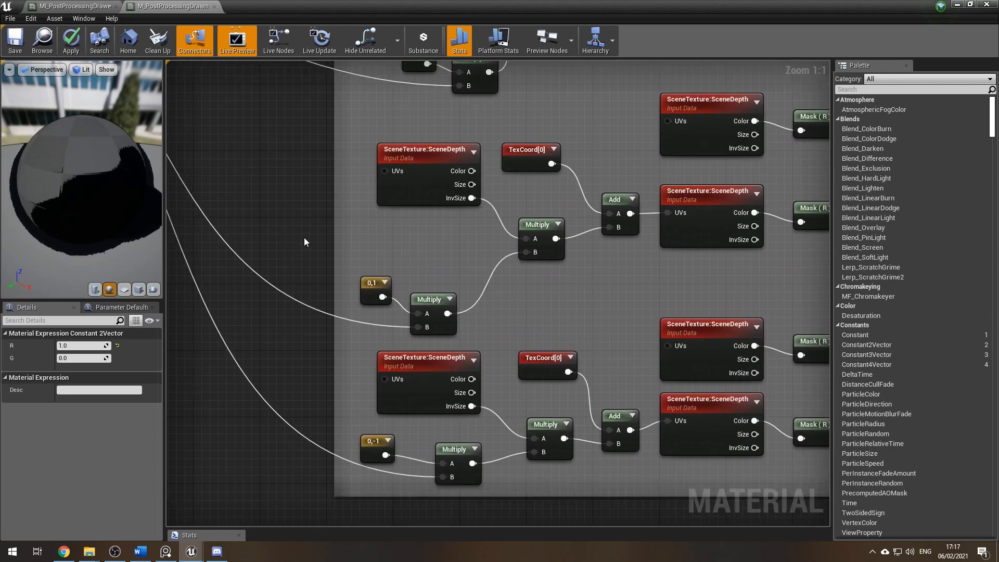
pyautogui.moveTo(351, 334); pyautogui.dragTo(293, 237, button='right')
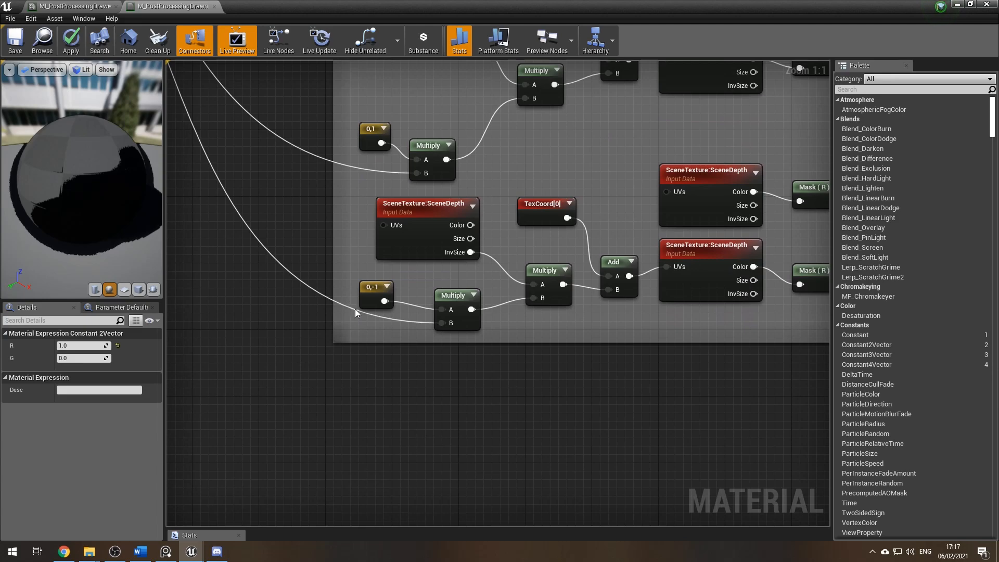
# Follow the Mask and Subtract outputs of the lower LineDepth branches to the Add node that combines them
pyautogui.moveTo(663, 387); pyautogui.dragTo(320, 463, button='right')
pyautogui.moveTo(589, 322); pyautogui.dragTo(570, 370, button='right')
pyautogui.rightClick(540, 212)
pyautogui.click(461, 238)
pyautogui.moveTo(593, 175); pyautogui.dragTo(507, 270, button='right')
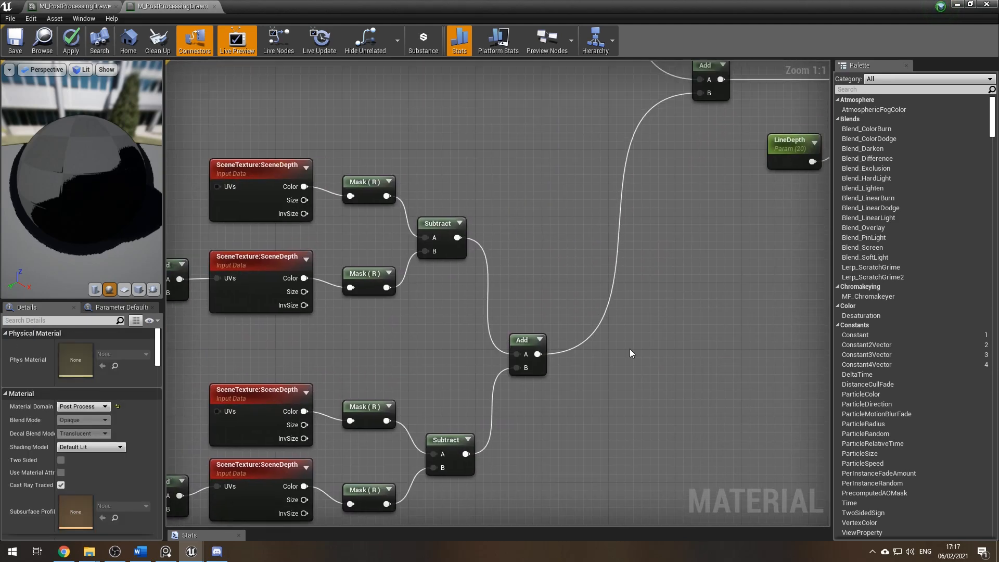
# Move the Multiply node and its LineDepth parameter closer to the final Add node of the outline graph
pyautogui.moveTo(601, 390)
pyautogui.mouseDown(button='right')
pyautogui.moveTo(459, 345)
pyautogui.moveTo(627, 241)
pyautogui.moveTo(622, 350)
pyautogui.moveTo(555, 226)
pyautogui.moveTo(413, 199)
pyautogui.mouseUp(button='right')
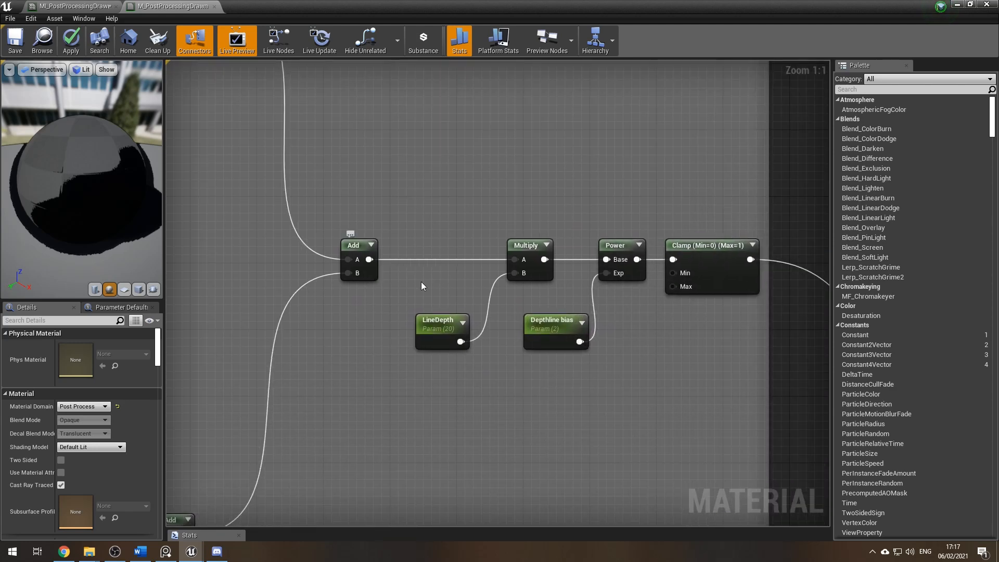
pyautogui.moveTo(444, 185); pyautogui.dragTo(365, 177, button='right')
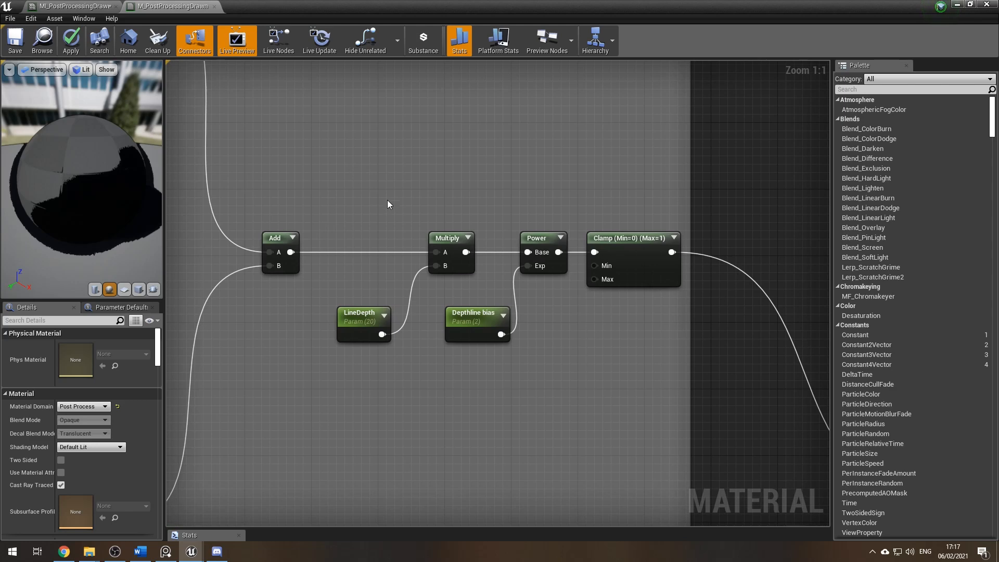
pyautogui.moveTo(437, 238); pyautogui.dragTo(387, 238)
pyautogui.moveTo(350, 319); pyautogui.dragTo(284, 319)
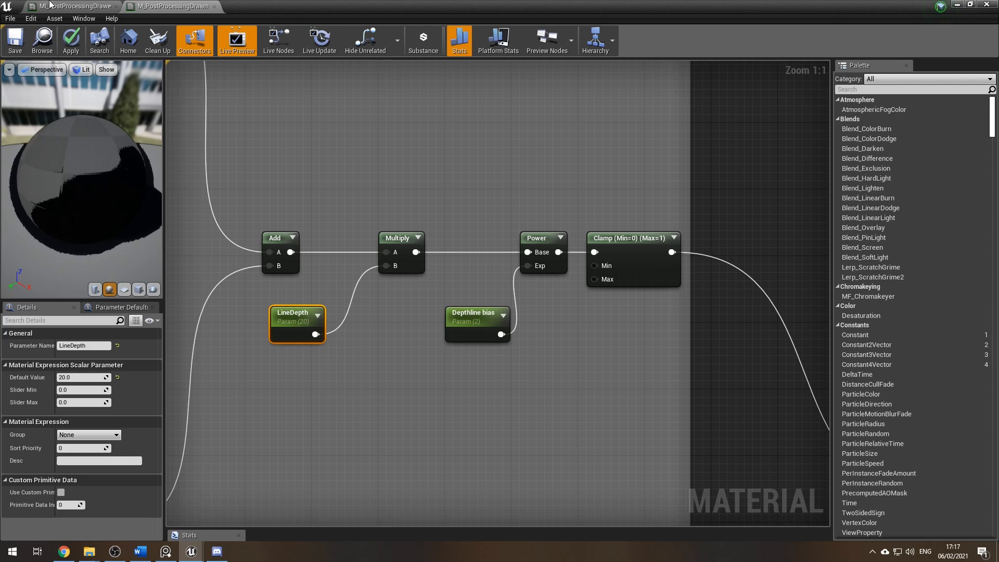
# Shrink the material editor window, show the MI_PostProcessingDrawn parameters beside the level viewport and bring the building into view
pyautogui.click(958, 5)
pyautogui.click(958, 5)
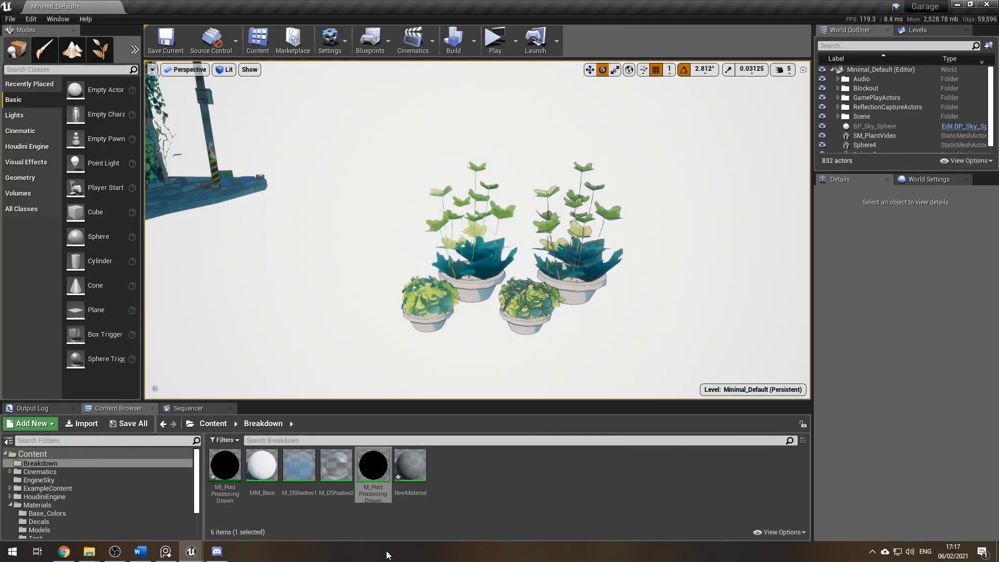
pyautogui.doubleClick(373, 465)
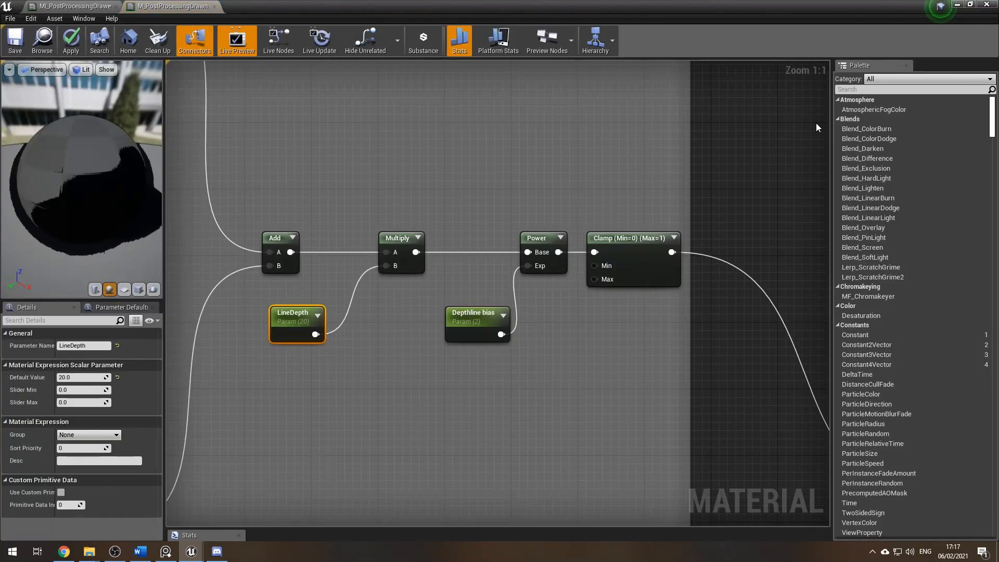
pyautogui.click(970, 5)
pyautogui.click(631, 77)
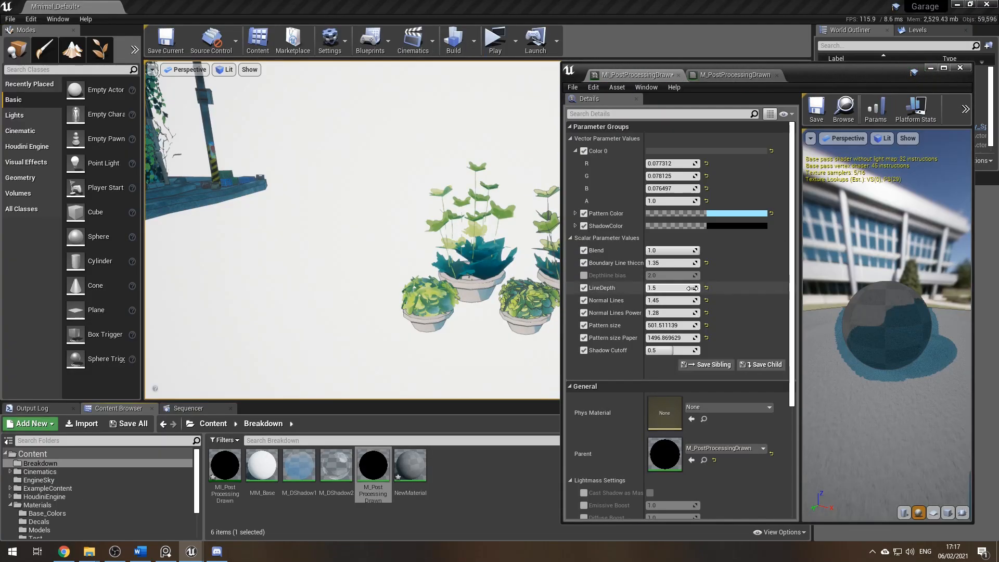
pyautogui.scroll(-4, 332, 258)
pyautogui.moveTo(419, 234)
pyautogui.mouseDown(button='right')
pyautogui.moveTo(349, 237)
pyautogui.moveTo(409, 238)
pyautogui.mouseUp(button='right')
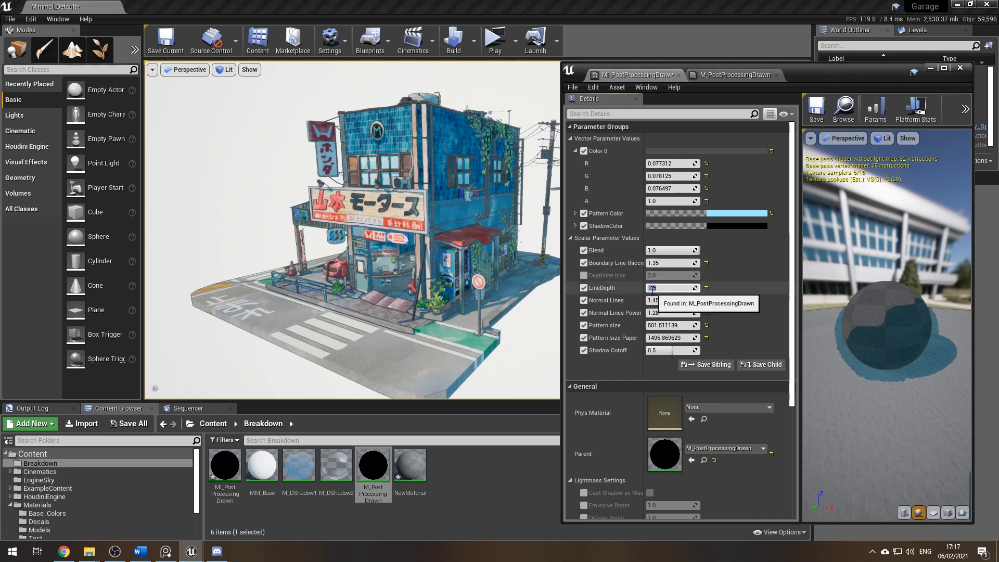
# Try a different LineDepth value on the material instance and undo it
pyautogui.moveTo(645, 288); pyautogui.dragTo(702, 287)
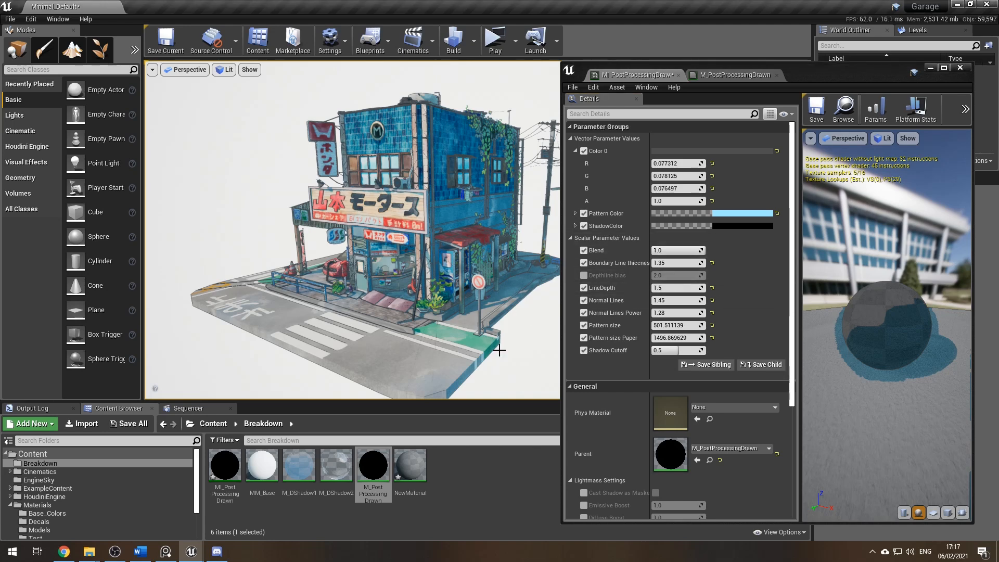
pyautogui.hotkey('ctrl', 'z')
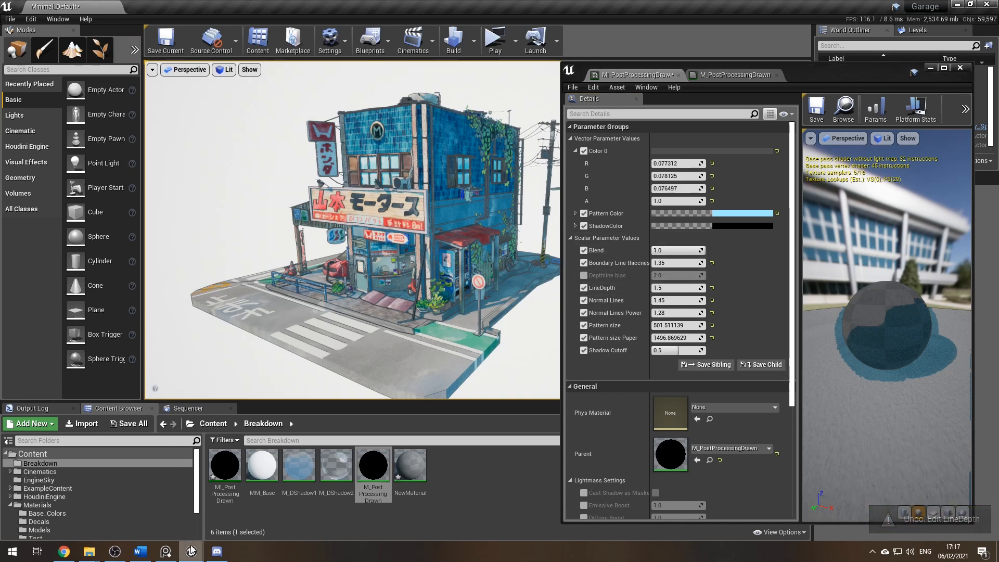
# Return to the maximized M_PostProcessingDrawn graph and move the Power and Depthline bias nodes closer to the Multiply node
pyautogui.click(940, 67)
pyautogui.click(147, 5)
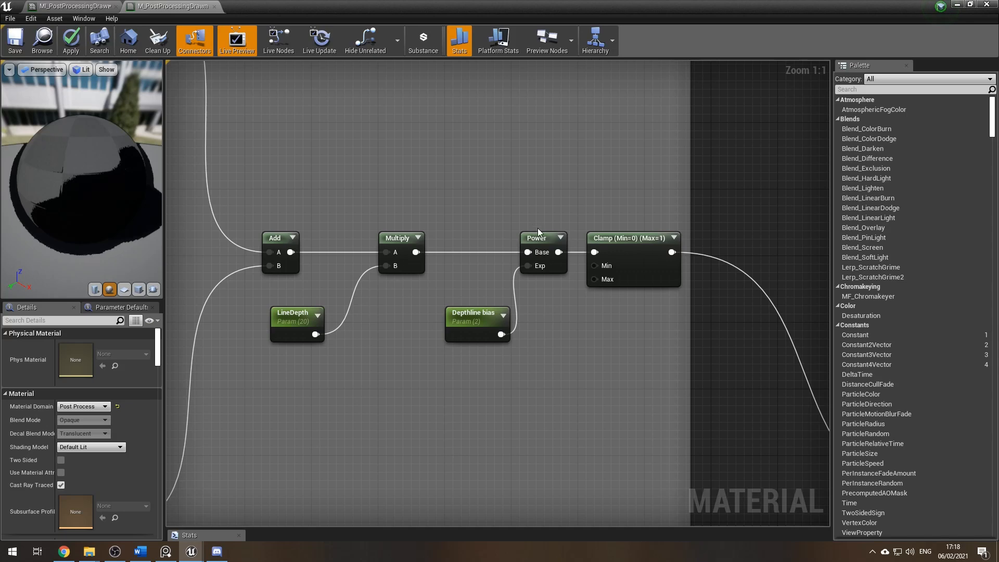
pyautogui.moveTo(537, 238); pyautogui.dragTo(469, 237)
pyautogui.moveTo(473, 311); pyautogui.dragTo(391, 315)
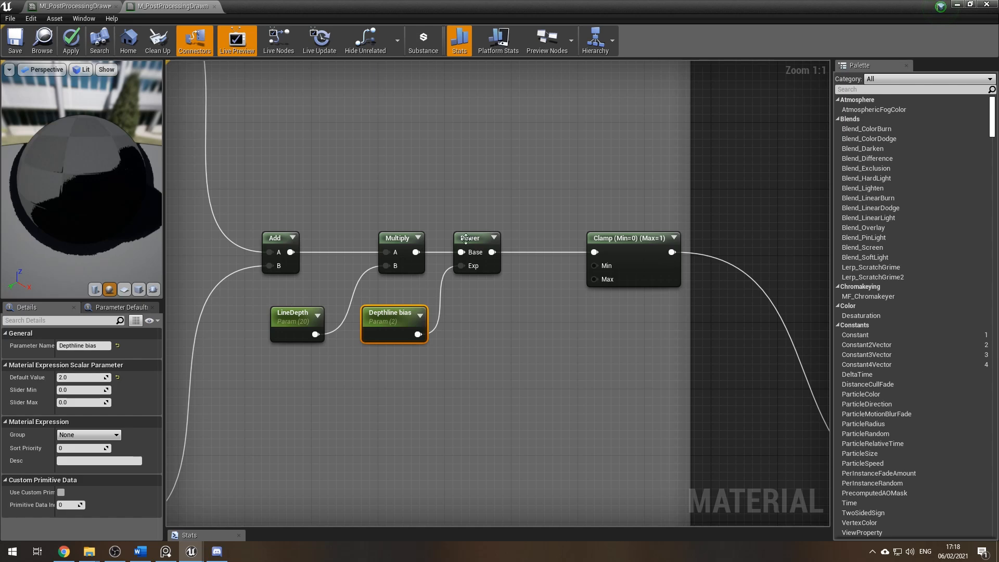
# Trace the LineDepth network back to the Boundary Line thiccness parameter and look over the branches it feeds
pyautogui.scroll(-1, 464, 418)
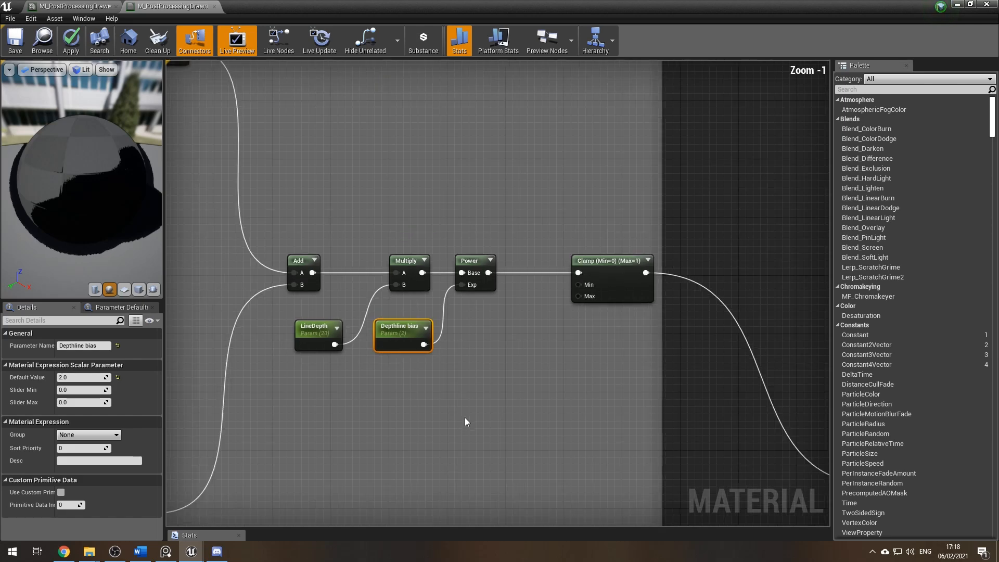
pyautogui.moveTo(369, 439); pyautogui.dragTo(499, 409, button='right')
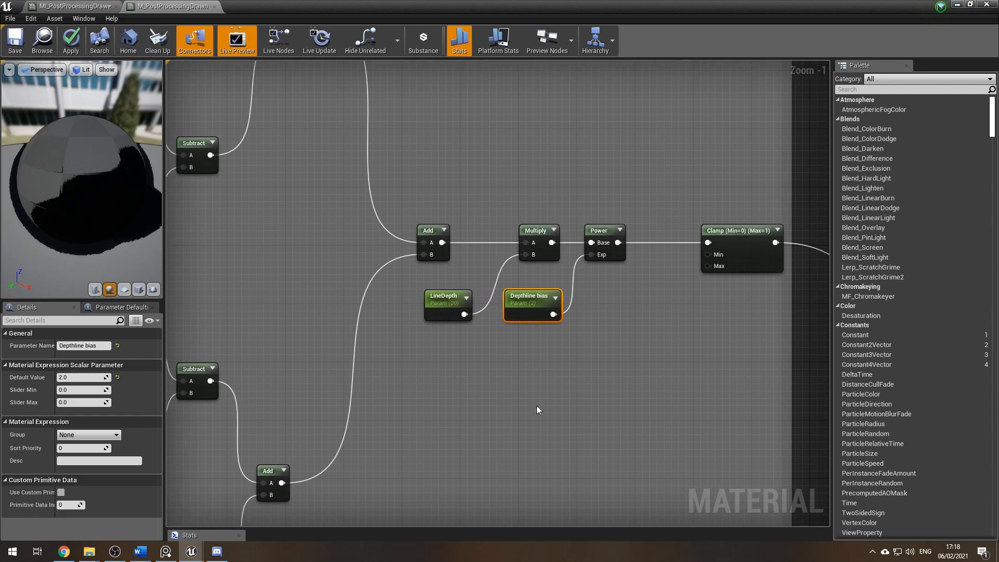
pyautogui.scroll(-1, 472, 411)
pyautogui.rightClick(455, 413)
pyautogui.moveTo(470, 355); pyautogui.dragTo(455, 432, button='right')
pyautogui.click(386, 468)
pyautogui.moveTo(382, 468); pyautogui.dragTo(575, 439, button='right')
pyautogui.moveTo(352, 236); pyautogui.dragTo(724, 202, button='right')
pyautogui.moveTo(347, 284); pyautogui.dragTo(609, 368, button='right')
pyautogui.scroll(-2, 519, 129)
pyautogui.moveTo(554, 195); pyautogui.dragTo(392, 343, button='right')
pyautogui.moveTo(313, 311); pyautogui.dragTo(505, 236, button='right')
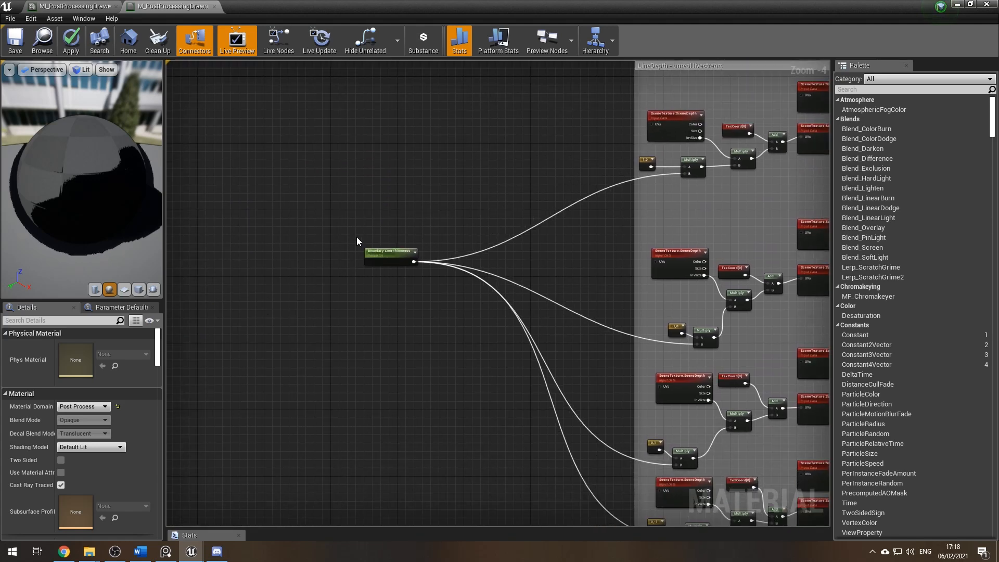
pyautogui.scroll(4, 360, 238)
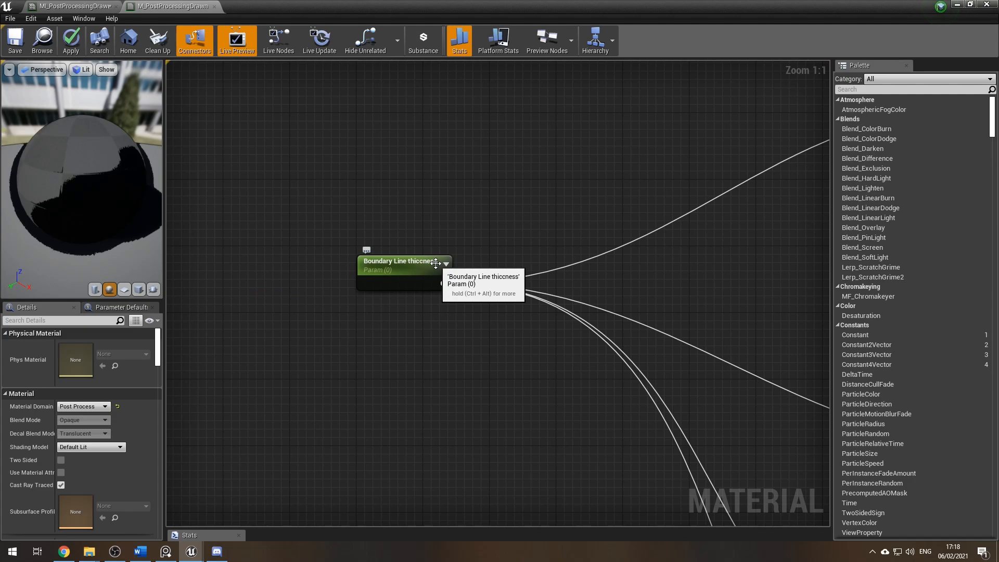
pyautogui.scroll(-4, 481, 178)
pyautogui.moveTo(486, 242); pyautogui.dragTo(101, 125, button='right')
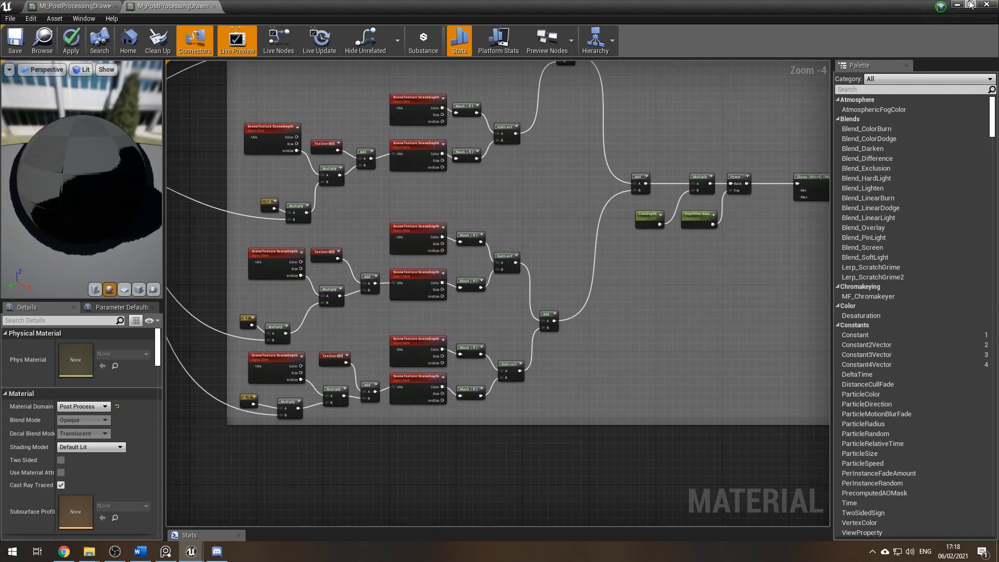
# Show MI_PostProcessingDrawn beside the building again, try a different Boundary Line thiccness value and undo it
pyautogui.click(970, 4)
pyautogui.click(628, 75)
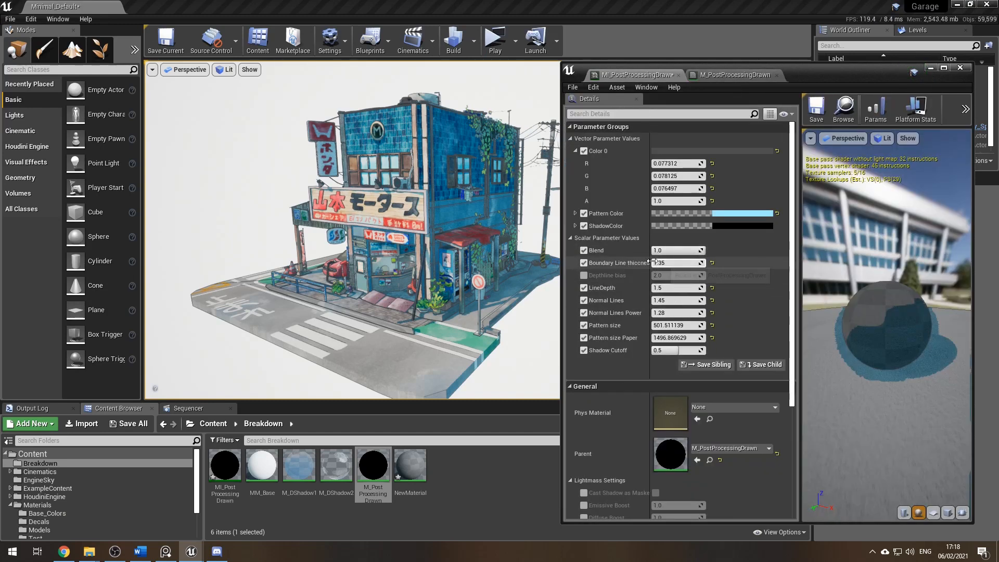
pyautogui.moveTo(671, 263); pyautogui.dragTo(725, 263)
pyautogui.moveTo(526, 339); pyautogui.dragTo(531, 339, button='right')
pyautogui.hotkey('ctrl', 'z')
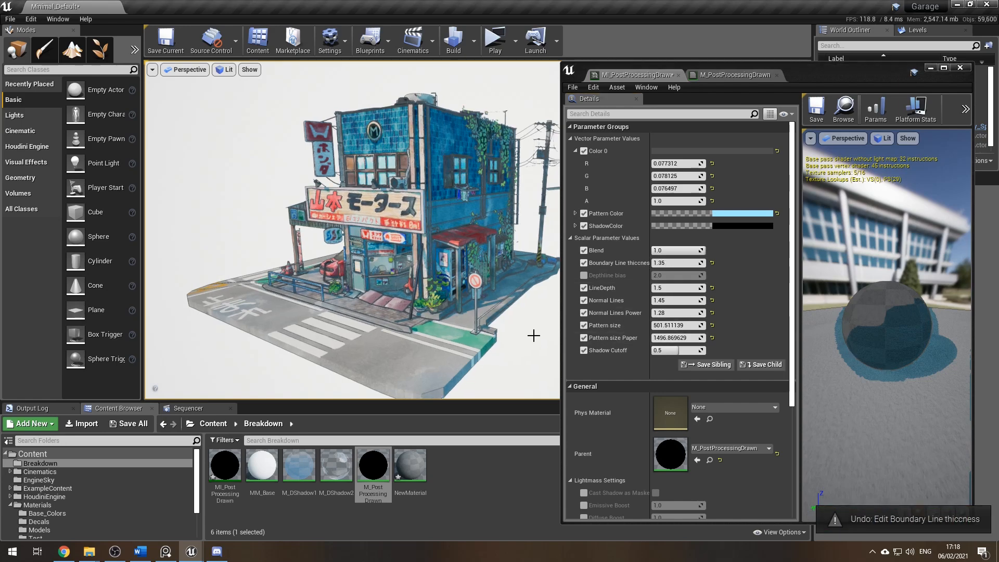
# Return to the maximized M_PostProcessingDrawn graph and look over the NormalDepth group below the LineDepth group
pyautogui.click(731, 76)
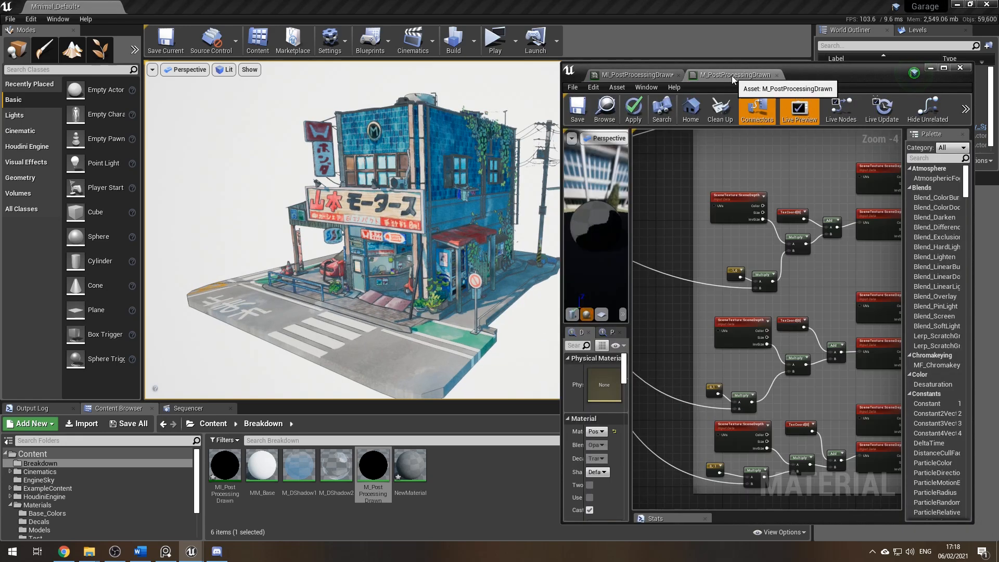
pyautogui.click(943, 67)
pyautogui.scroll(-4, 591, 285)
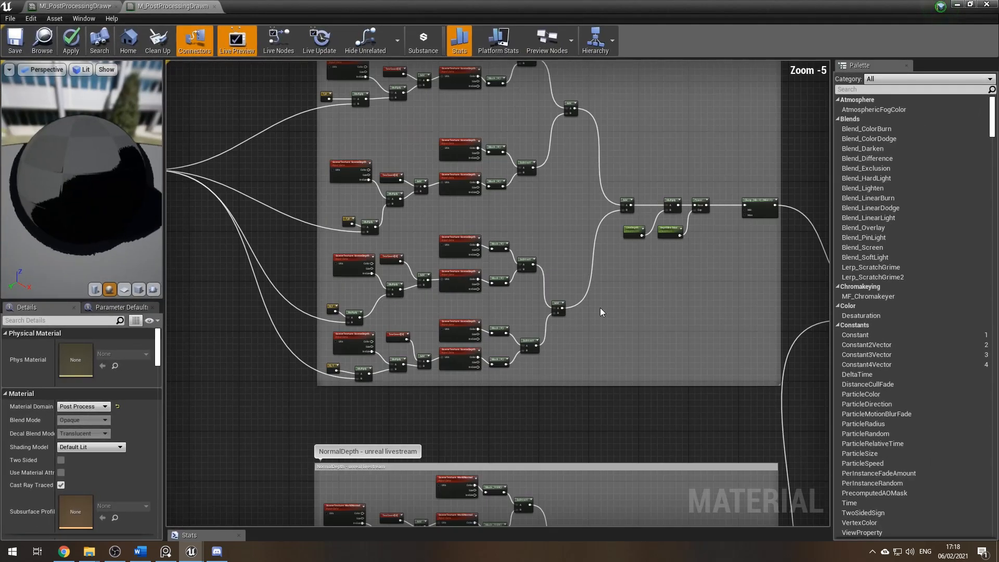
pyautogui.moveTo(608, 364); pyautogui.dragTo(677, 205, button='right')
pyautogui.scroll(6, 408, 285)
pyautogui.scroll(-3, 435, 401)
pyautogui.scroll(2, 580, 202)
pyautogui.moveTo(342, 451); pyautogui.dragTo(649, 142, button='right')
pyautogui.scroll(-4, 552, 156)
pyautogui.moveTo(323, 297); pyautogui.dragTo(228, 319, button='right')
pyautogui.scroll(4, 302, 207)
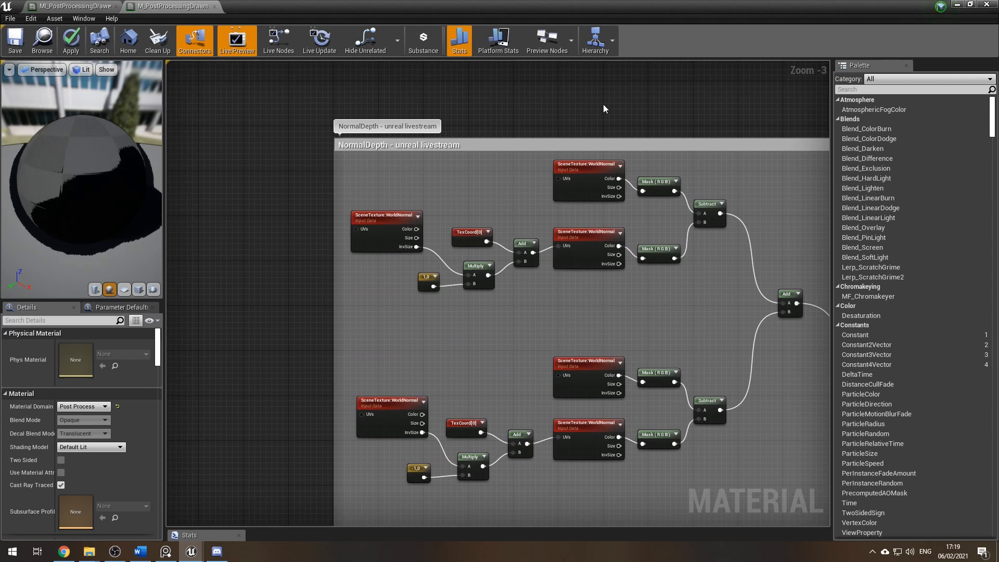
# Examine the upper WorldNormal branches of the NormalDepth group, from the scene textures through the RGB masks to the Subtract nodes
pyautogui.moveTo(598, 109); pyautogui.dragTo(472, 95, button='right')
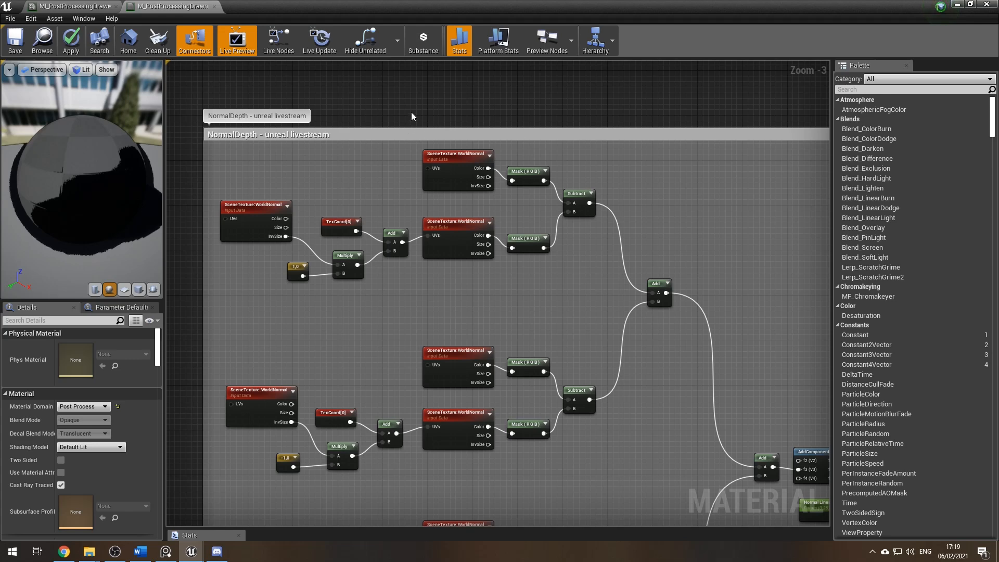
pyautogui.moveTo(410, 119); pyautogui.dragTo(394, 135, button='right')
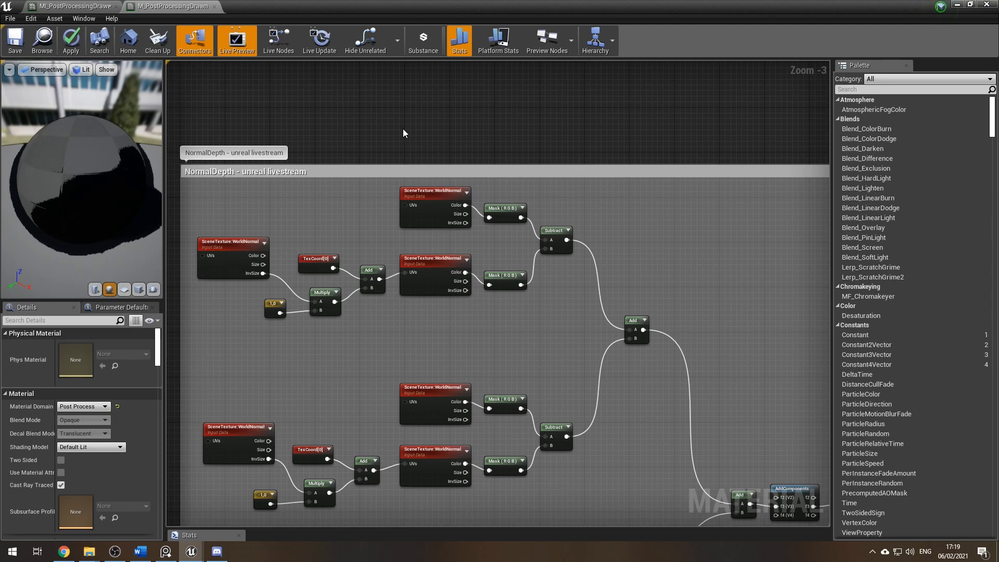
pyautogui.moveTo(402, 129); pyautogui.dragTo(376, 110, button='right')
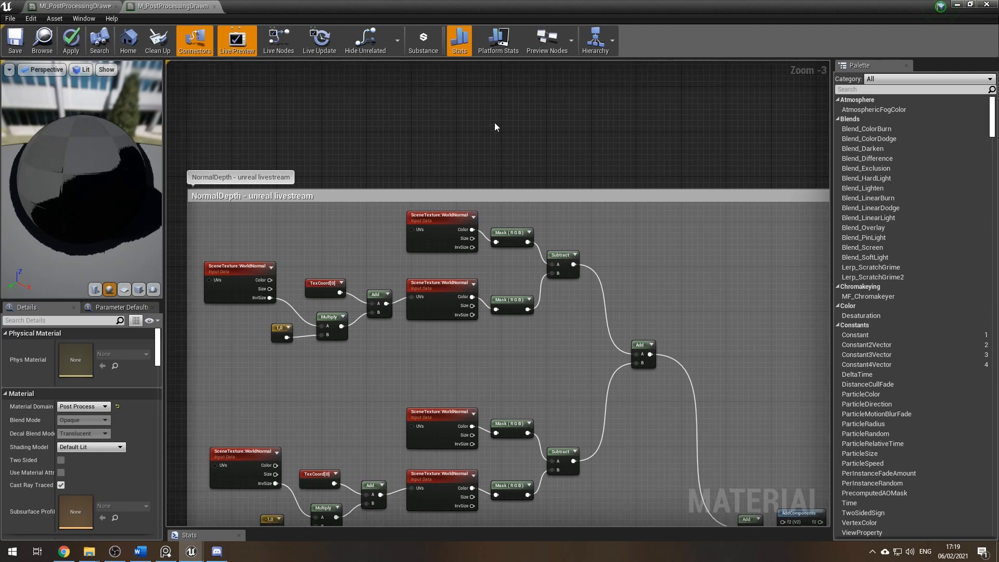
pyautogui.moveTo(503, 130); pyautogui.dragTo(480, 234, button='right')
pyautogui.scroll(-4, 422, 330)
pyautogui.moveTo(342, 299); pyautogui.dragTo(232, 257, button='right')
pyautogui.scroll(6, 301, 164)
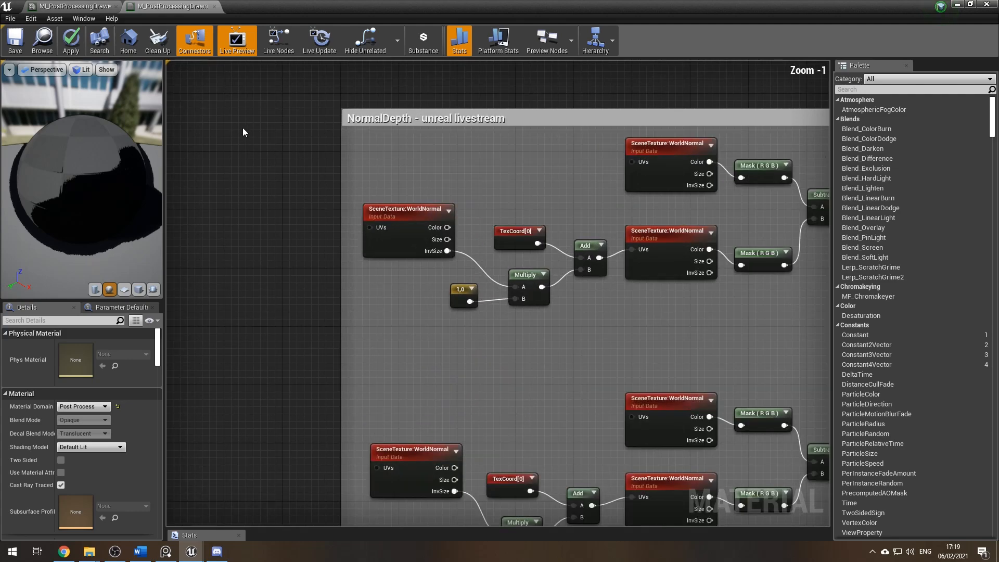
pyautogui.moveTo(243, 127); pyautogui.dragTo(253, 234, button='right')
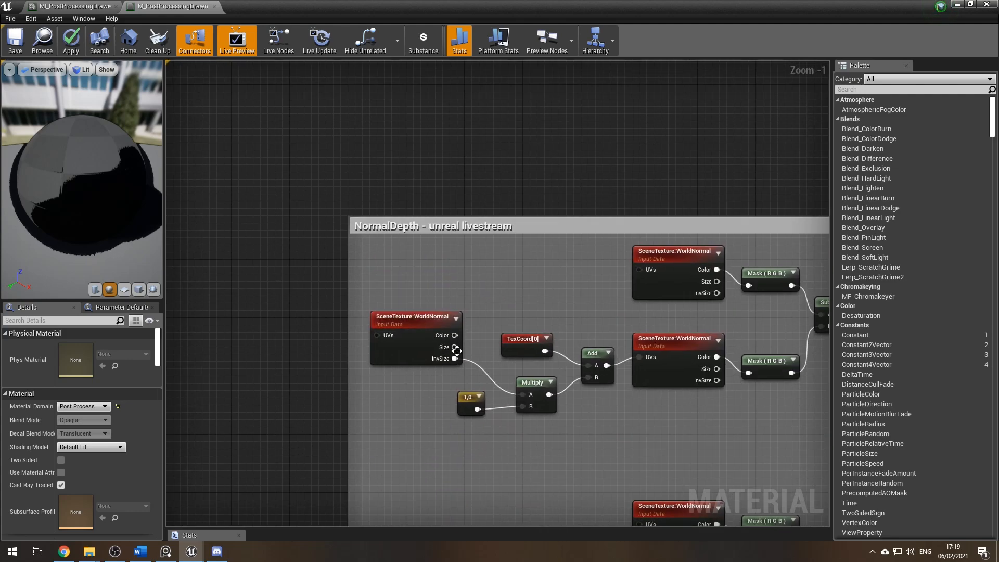
pyautogui.moveTo(442, 129); pyautogui.dragTo(354, 338, button='right')
pyautogui.rightClick(289, 333)
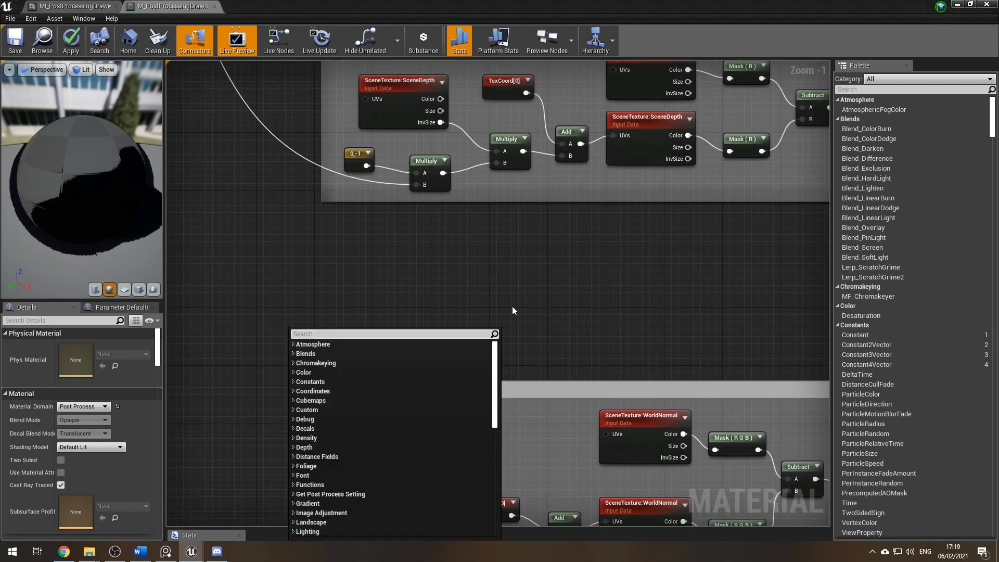
pyautogui.moveTo(510, 323); pyautogui.dragTo(440, 277, button='right')
pyautogui.rightClick(501, 356)
pyautogui.click(298, 280)
pyautogui.rightClick(420, 317)
pyautogui.click(482, 272)
pyautogui.moveTo(518, 274); pyautogui.dragTo(368, 141, button='right')
pyautogui.click(316, 221)
pyautogui.rightClick(365, 125)
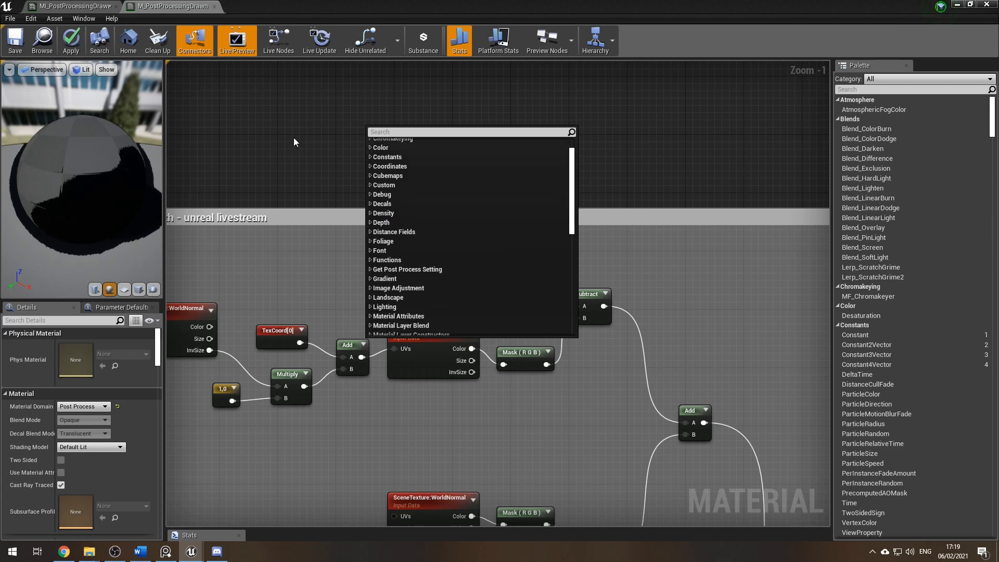
pyautogui.click(295, 139)
pyautogui.moveTo(416, 110); pyautogui.dragTo(536, 90, button='right')
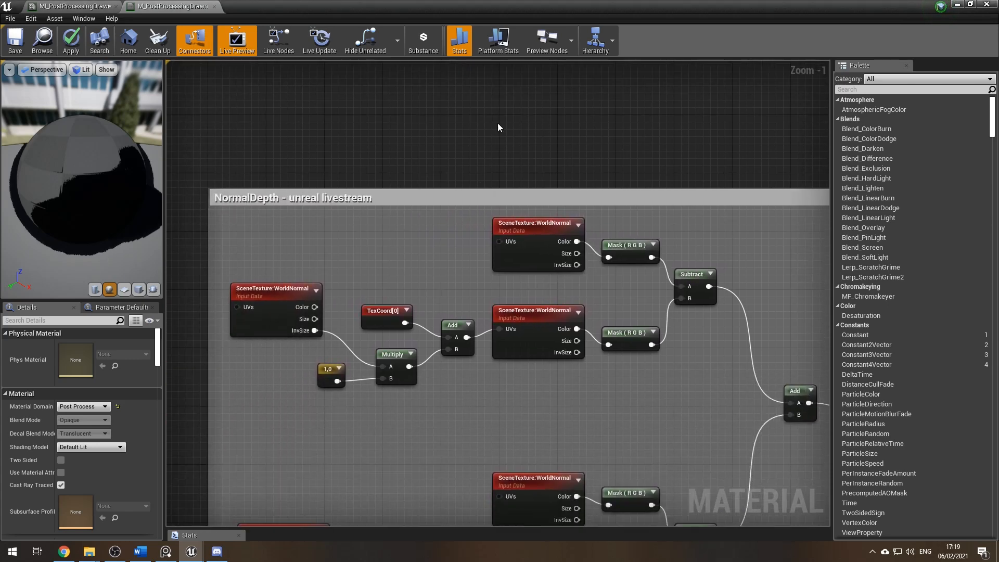
# Compare the SceneDepth branches and R masks of the LineDepth group with the WorldNormal branches and RGB masks of the NormalDepth group
pyautogui.moveTo(401, 82); pyautogui.dragTo(345, 372, button='right')
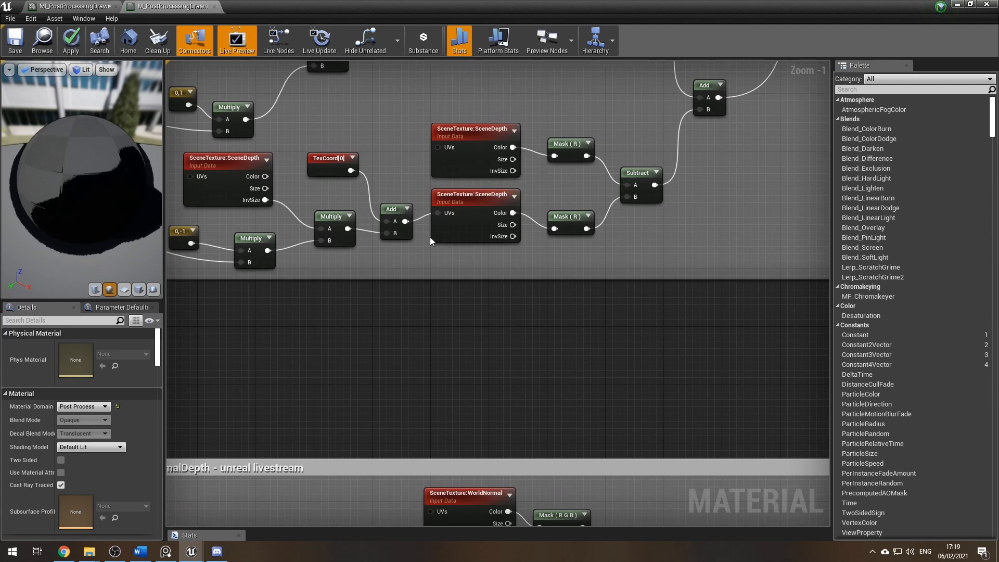
pyautogui.moveTo(315, 393); pyautogui.dragTo(364, 416, button='right')
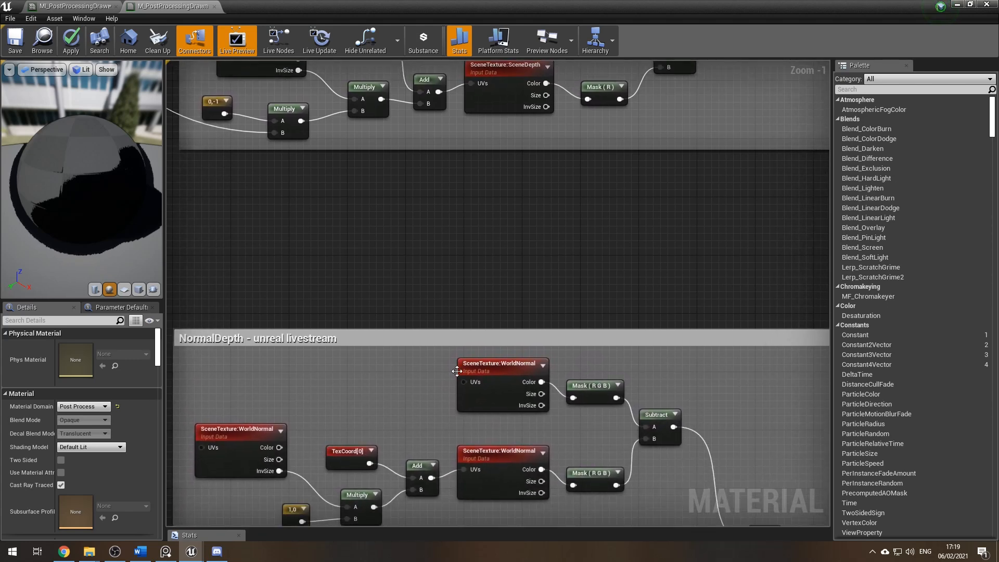
pyautogui.moveTo(473, 358); pyautogui.dragTo(477, 406, button='right')
pyautogui.moveTo(456, 285); pyautogui.dragTo(249, 220, button='right')
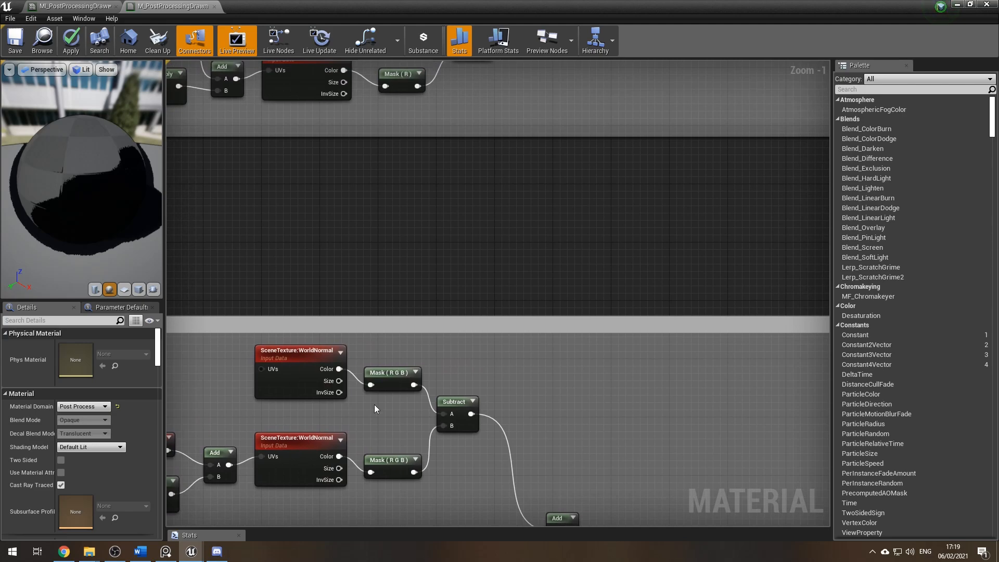
pyautogui.moveTo(336, 200); pyautogui.dragTo(375, 365, button='right')
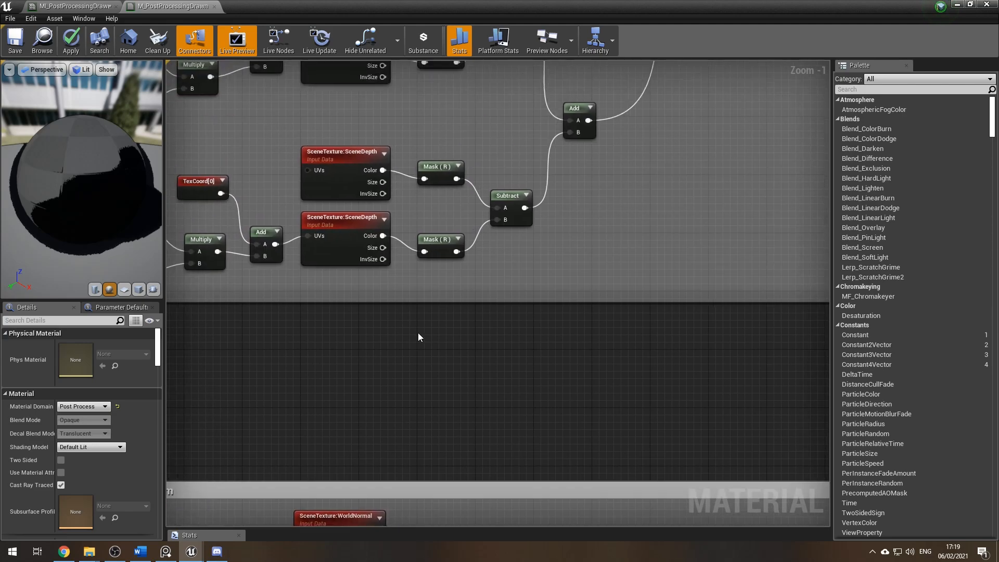
pyautogui.moveTo(502, 440); pyautogui.dragTo(417, 256, button='right')
pyautogui.scroll(-5, 416, 256)
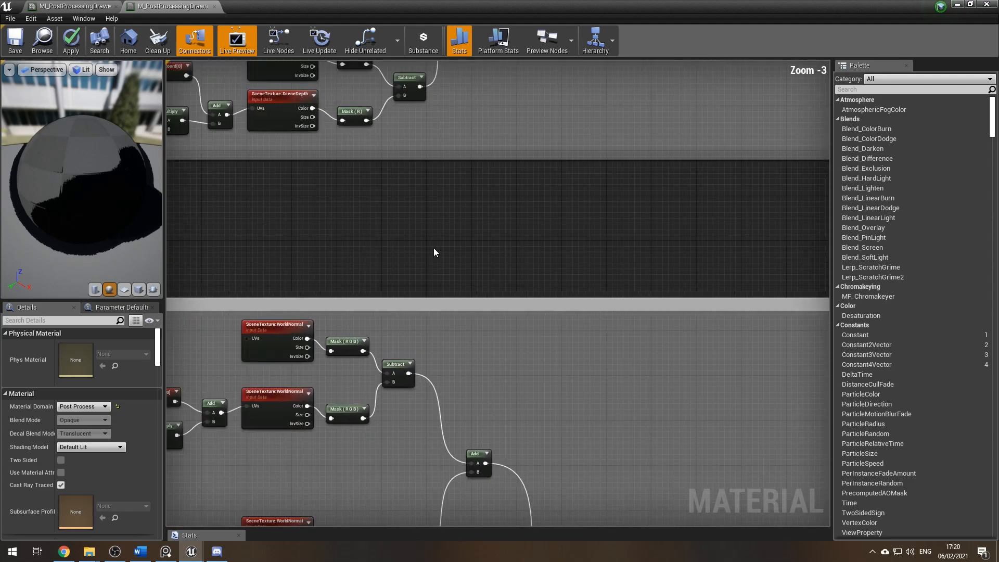
pyautogui.moveTo(527, 286); pyautogui.dragTo(470, 186, button='right')
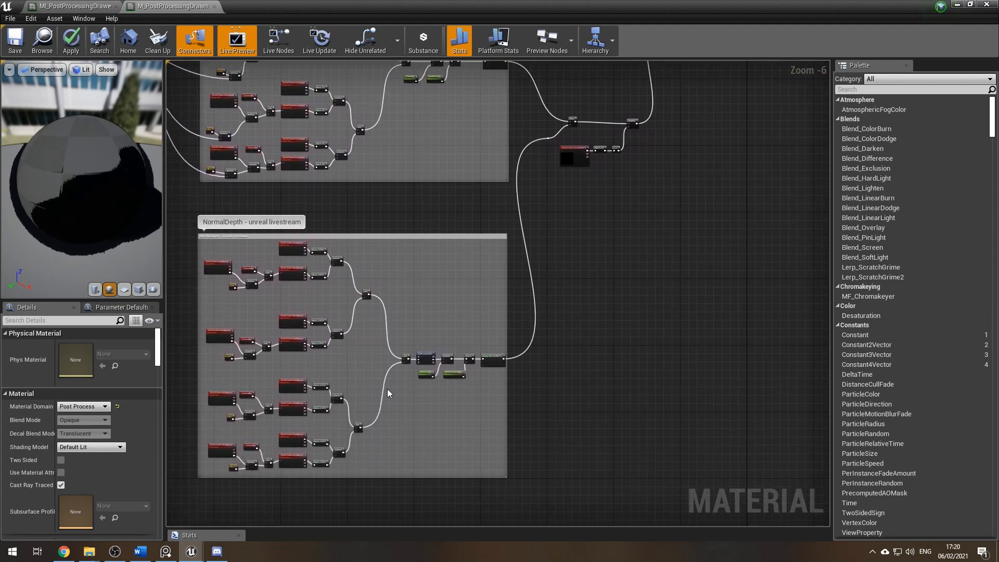
# Examine the end of the NormalDepth network, where AddComponents, Normal Lines, Normal Lines Power and Clamp process the combined branches
pyautogui.scroll(6, 392, 376)
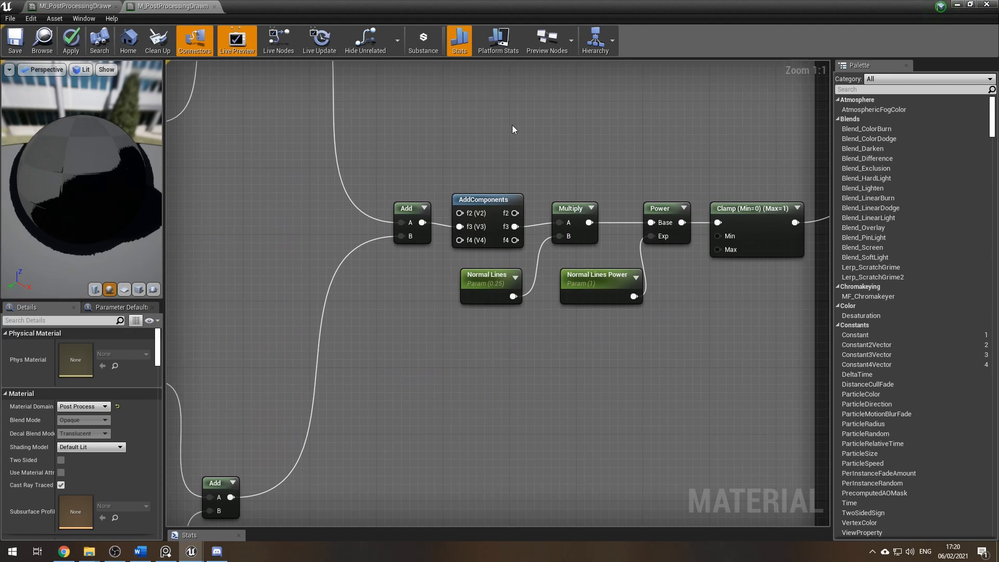
pyautogui.moveTo(530, 114); pyautogui.dragTo(491, 353, button='right')
pyautogui.moveTo(450, 153); pyautogui.dragTo(437, 448)
pyautogui.scroll(-3, 433, 345)
pyautogui.moveTo(357, 321); pyautogui.dragTo(593, 518)
pyautogui.scroll(-3, 467, 203)
pyautogui.scroll(-1, 466, 203)
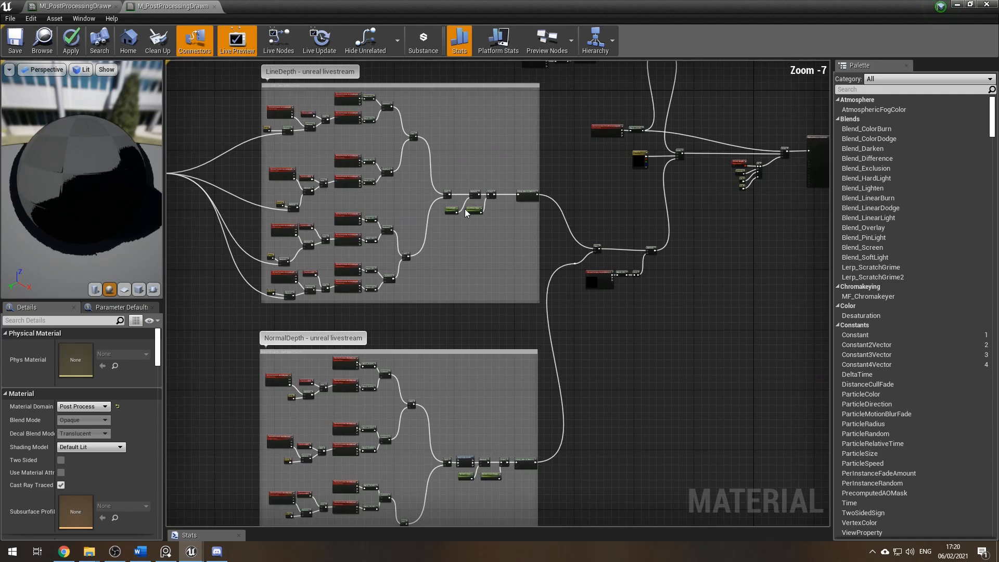
# Inspect the Max node joining both line networks and the inverted CustomStencil mask multiplied with it
pyautogui.scroll(3, 544, 259)
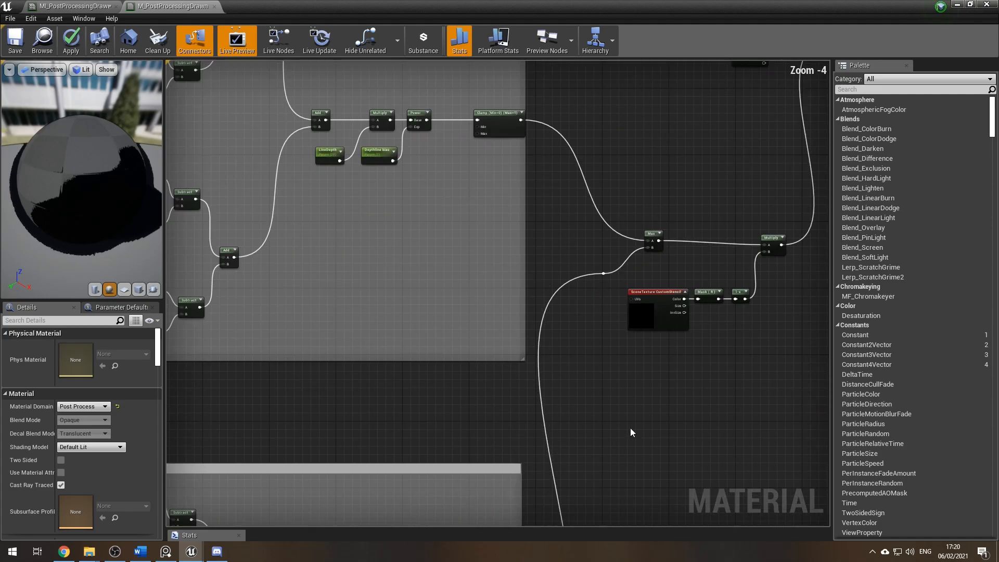
pyautogui.scroll(2, 624, 424)
pyautogui.moveTo(668, 370); pyautogui.dragTo(482, 501, button='right')
pyautogui.scroll(2, 465, 331)
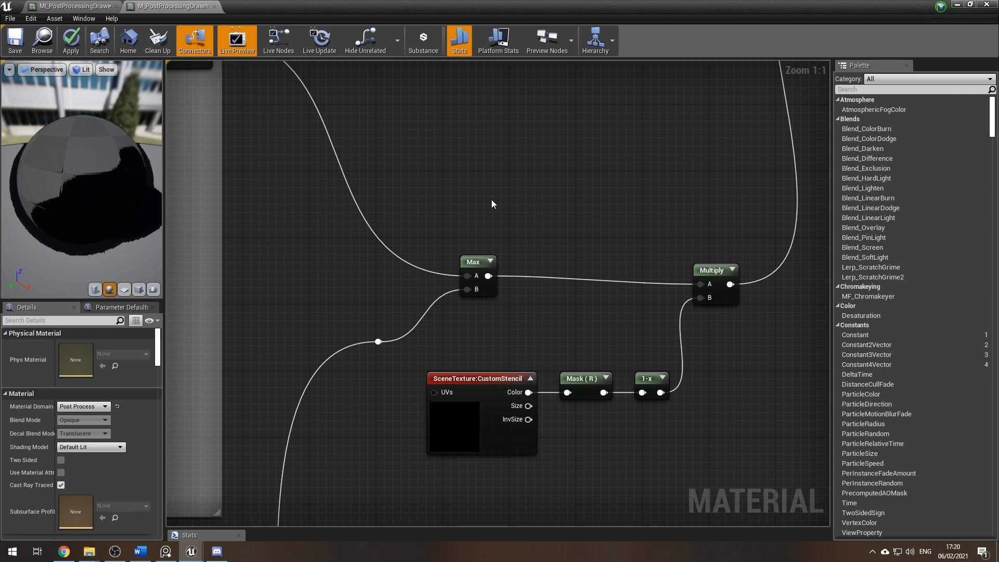
# Return to the level viewport and compare the potted plants' outlines from close up and farther away
pyautogui.click(89, 6)
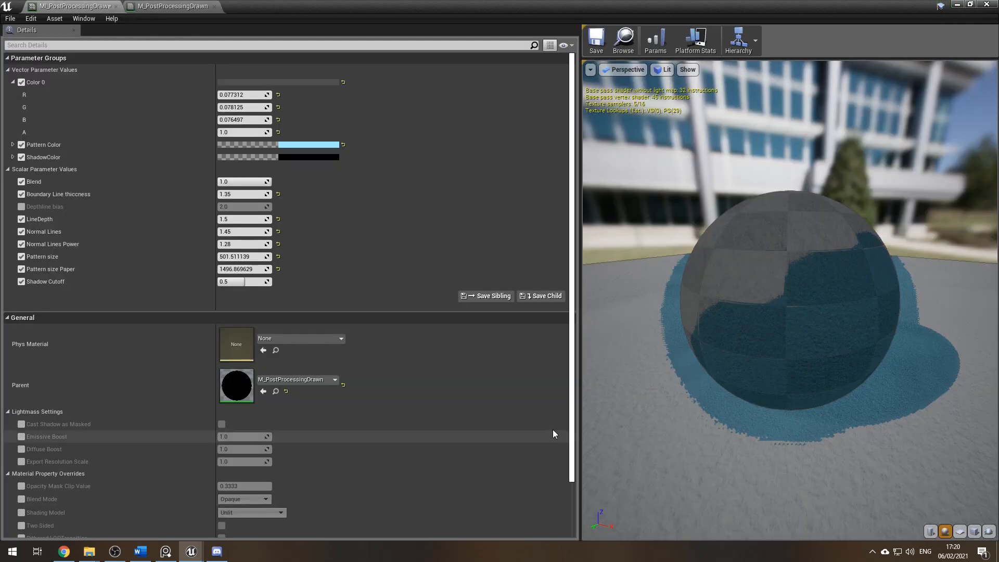
pyautogui.click(958, 4)
pyautogui.scroll(-2, 577, 328)
pyautogui.moveTo(577, 328); pyautogui.dragTo(689, 359, button='right')
pyautogui.press('w')
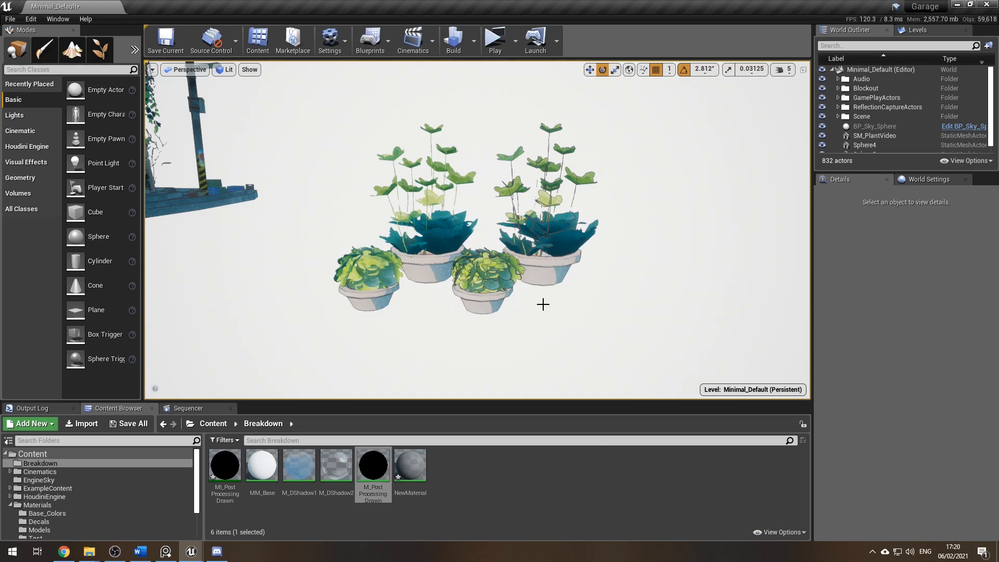
pyautogui.scroll(-3, 643, 304)
pyautogui.scroll(-2, 615, 315)
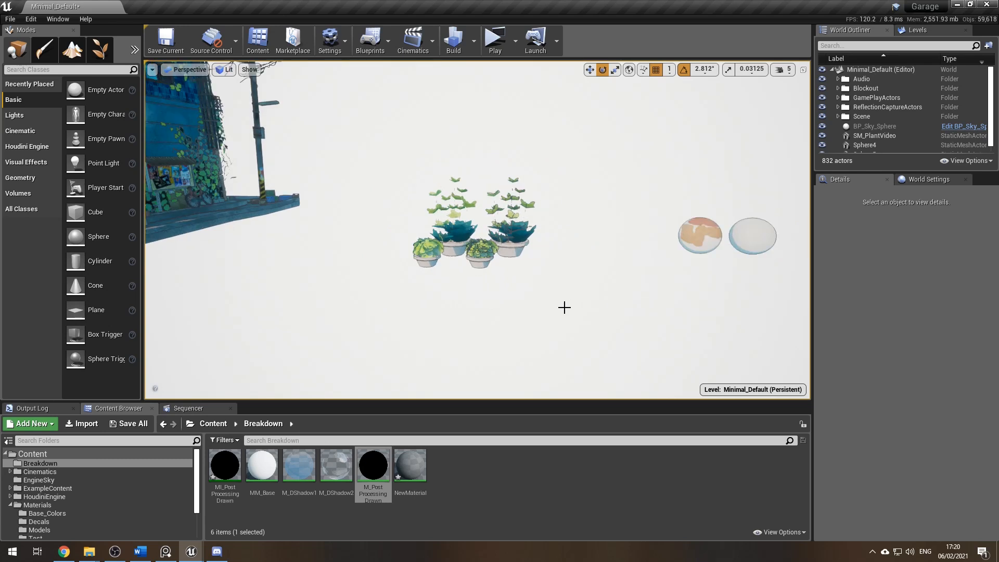
pyautogui.scroll(-1, 471, 316)
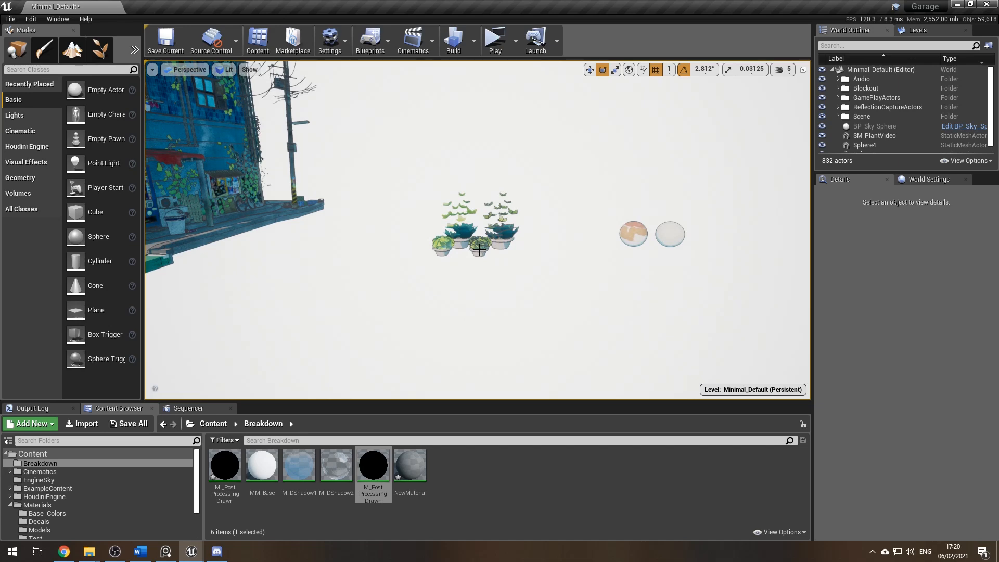
pyautogui.scroll(5, 479, 250)
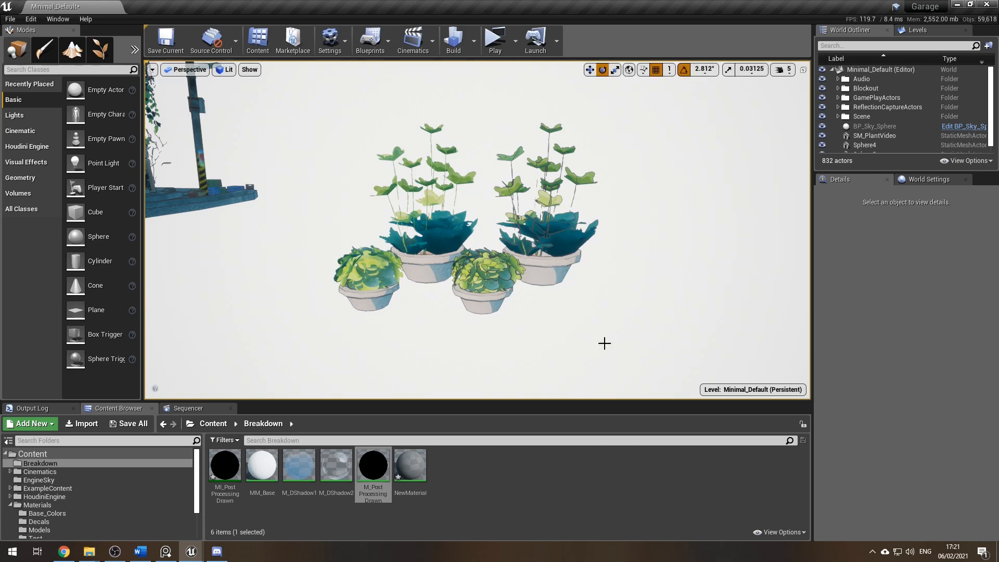
# Check the Custom Depth-Stencil Pass option under Postprocessing in the project's Rendering settings and close the settings
pyautogui.click(29, 21)
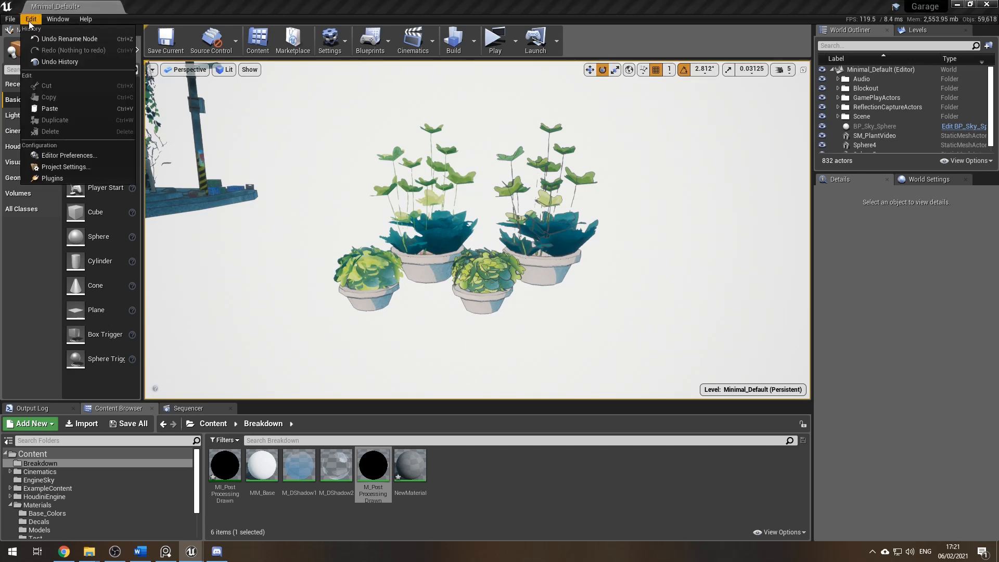
pyautogui.click(65, 166)
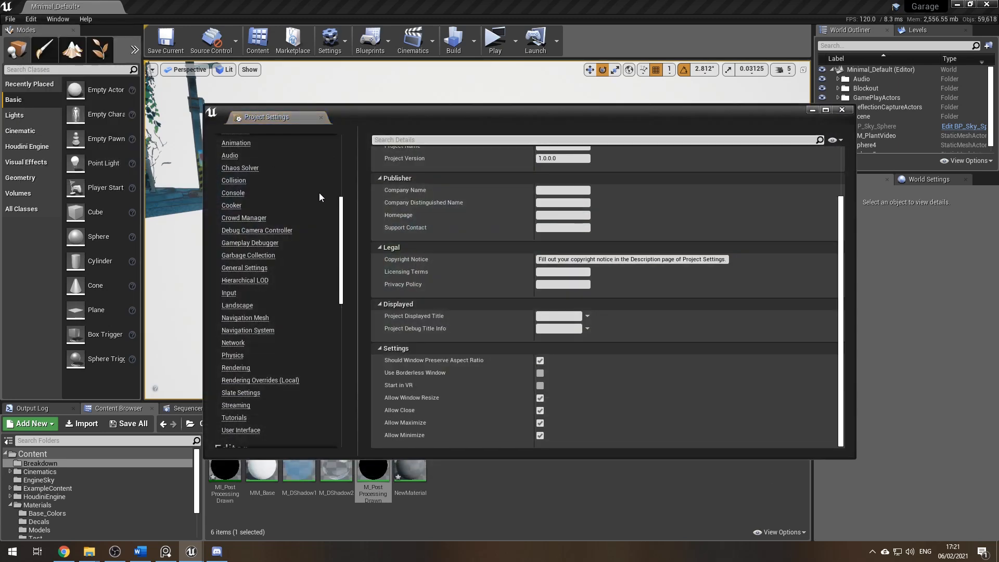
pyautogui.click(236, 367)
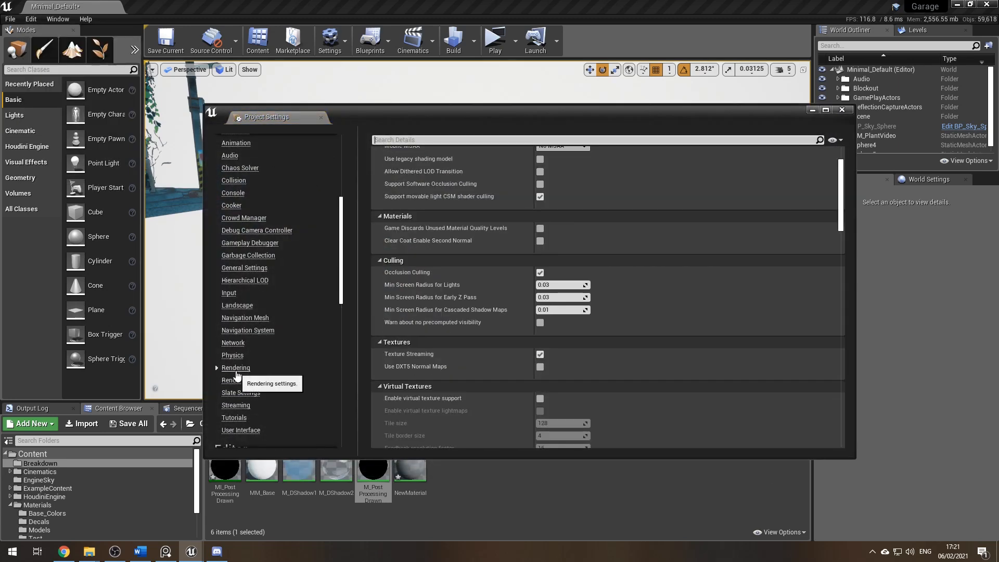
pyautogui.scroll(-10, 482, 206)
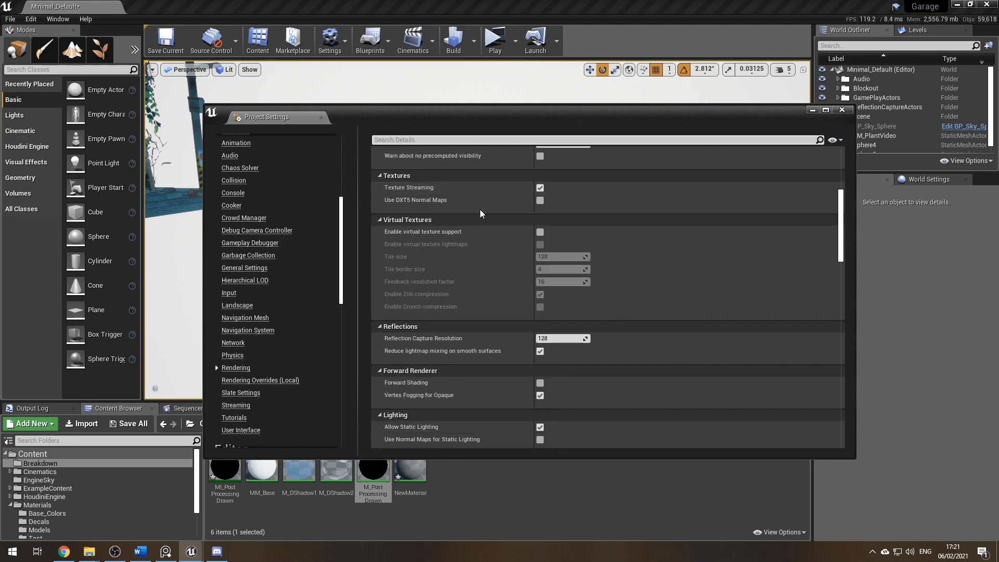
pyautogui.scroll(-6, 466, 235)
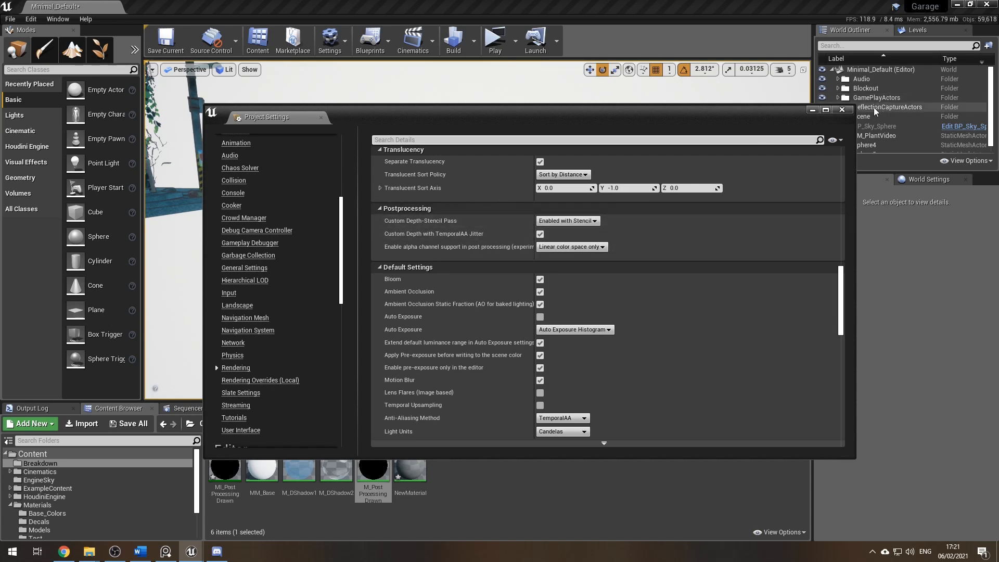
pyautogui.click(842, 110)
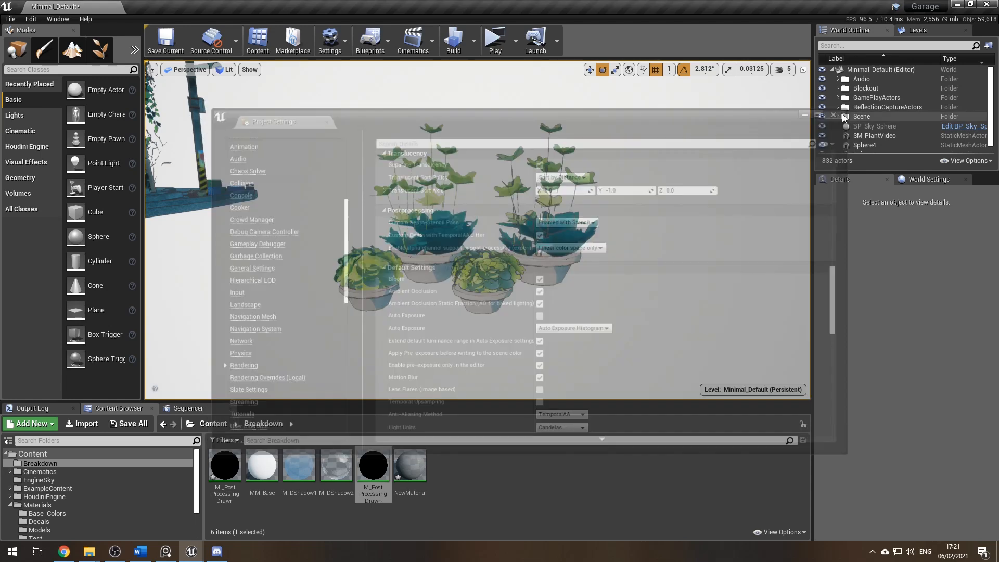
# Reopen M_PostProcessingDrawn and choose CustomStencil as the Scene Texture Id of the SceneTexture node feeding the outline mask
pyautogui.doubleClick(375, 470)
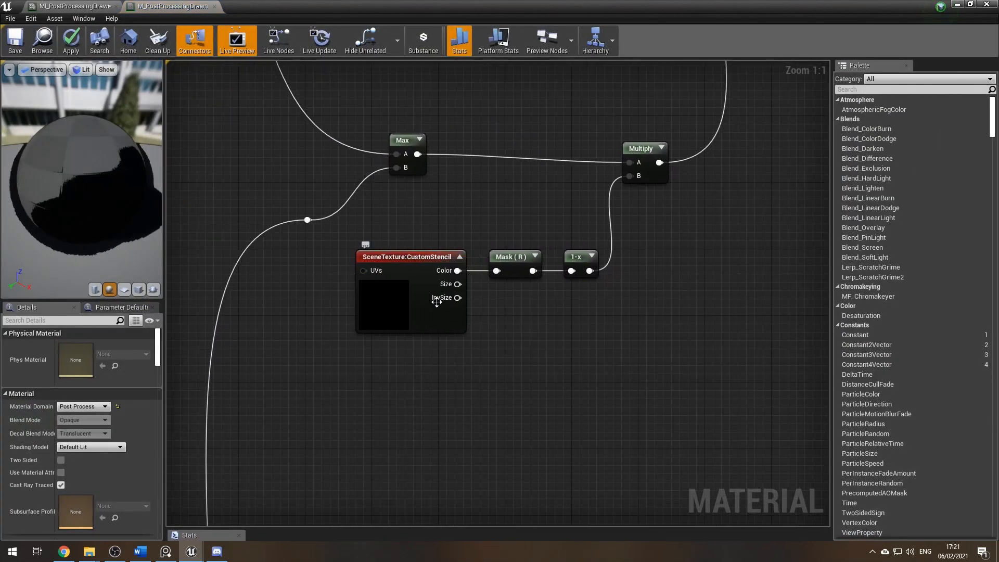
pyautogui.click(417, 257)
pyautogui.click(104, 346)
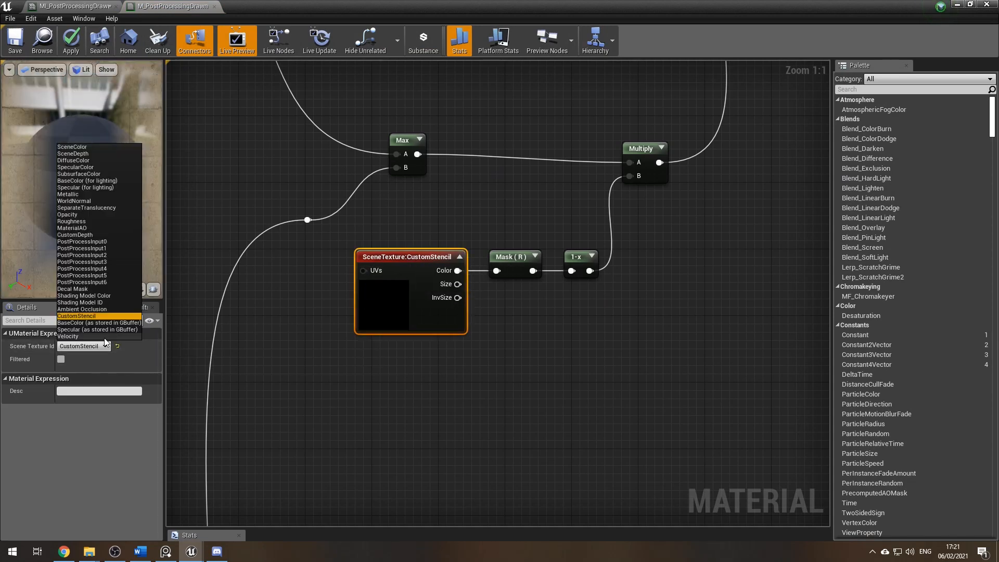
pyautogui.click(86, 316)
pyautogui.moveTo(577, 390); pyautogui.dragTo(306, 357, button='right')
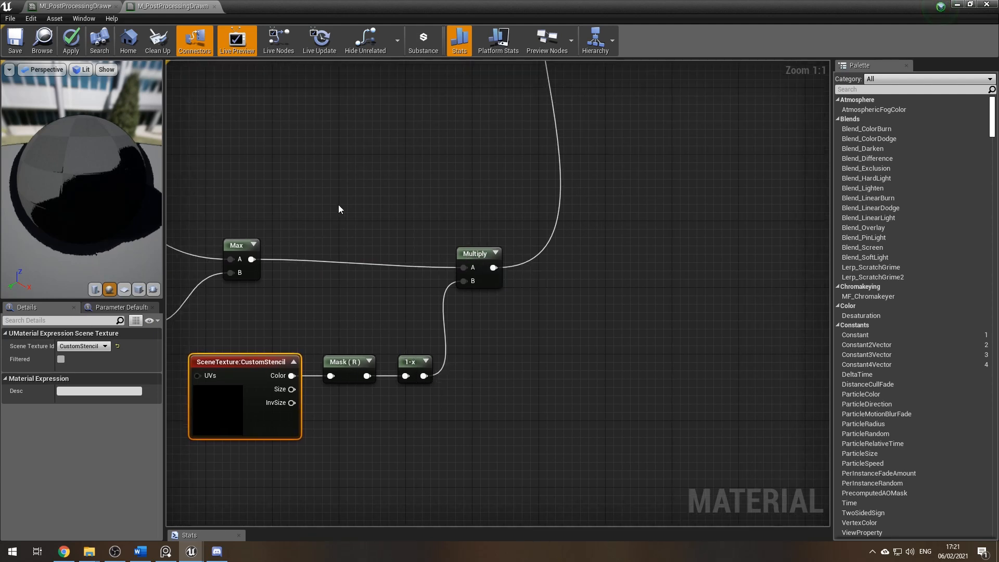
# Trace the stencil-masked outline Multiply from the Max node up to the Alpha of the Color 0 Lerp
pyautogui.scroll(-3, 312, 276)
pyautogui.moveTo(350, 298); pyautogui.dragTo(368, 282, button='right')
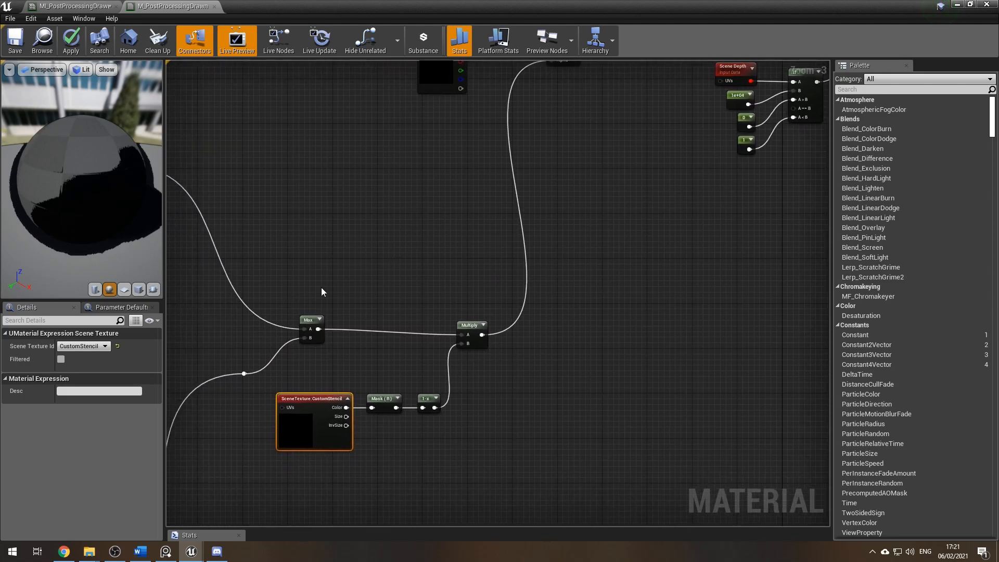
pyautogui.moveTo(431, 146); pyautogui.dragTo(432, 268, button='right')
pyautogui.moveTo(376, 347); pyautogui.dragTo(459, 207, button='right')
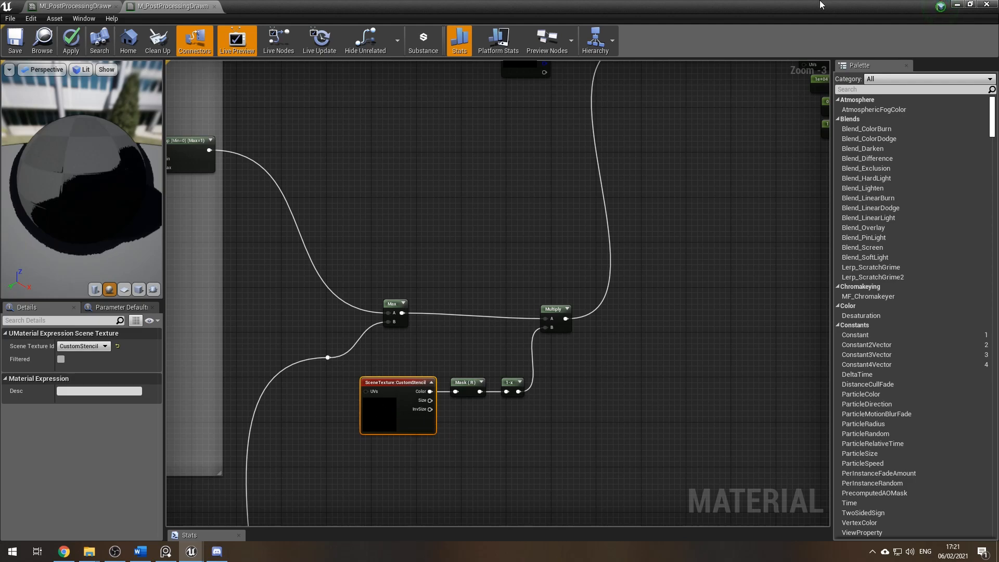
pyautogui.moveTo(468, 158); pyautogui.dragTo(334, 290, button='right')
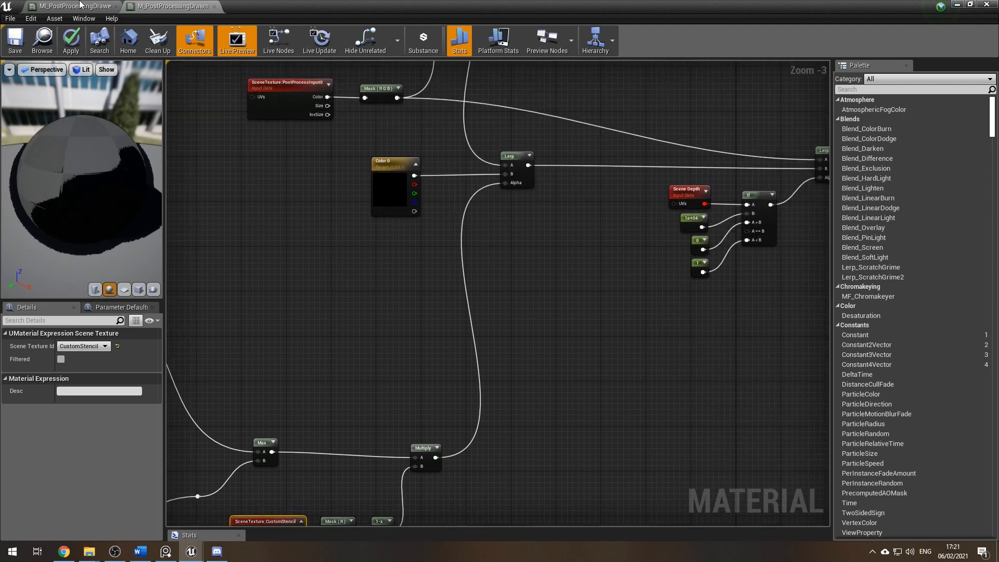
# Return to the level, select the SM_PlantVideo plant and check its Render CustomDepth Pass and CustomDepth Stencil Value settings
pyautogui.click(104, 7)
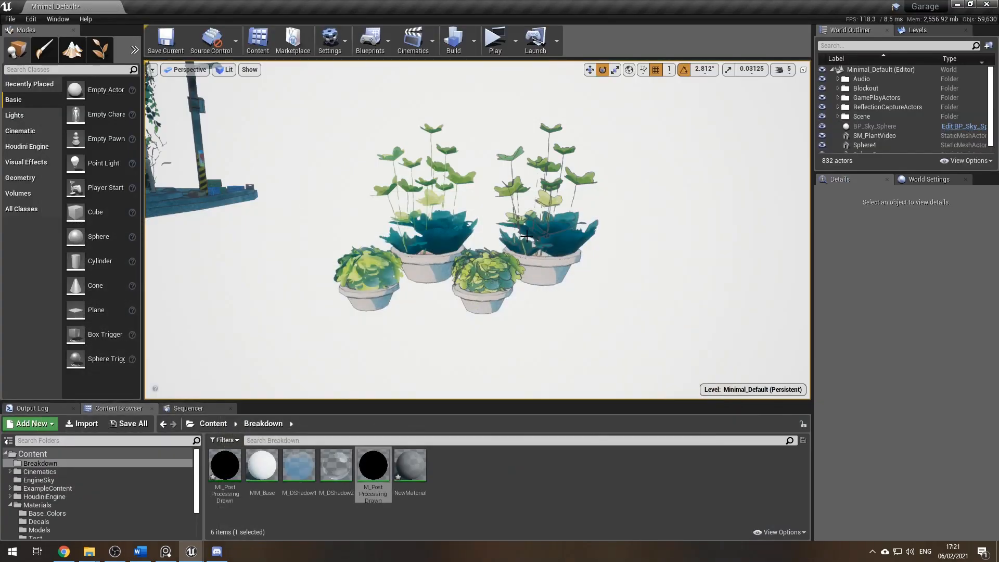
pyautogui.click(375, 272)
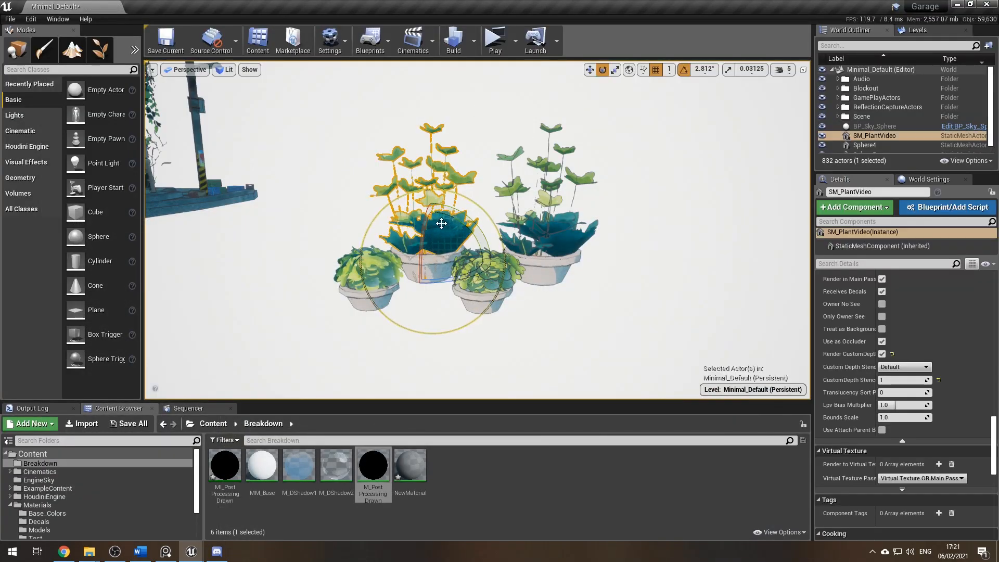
pyautogui.scroll(10, 939, 370)
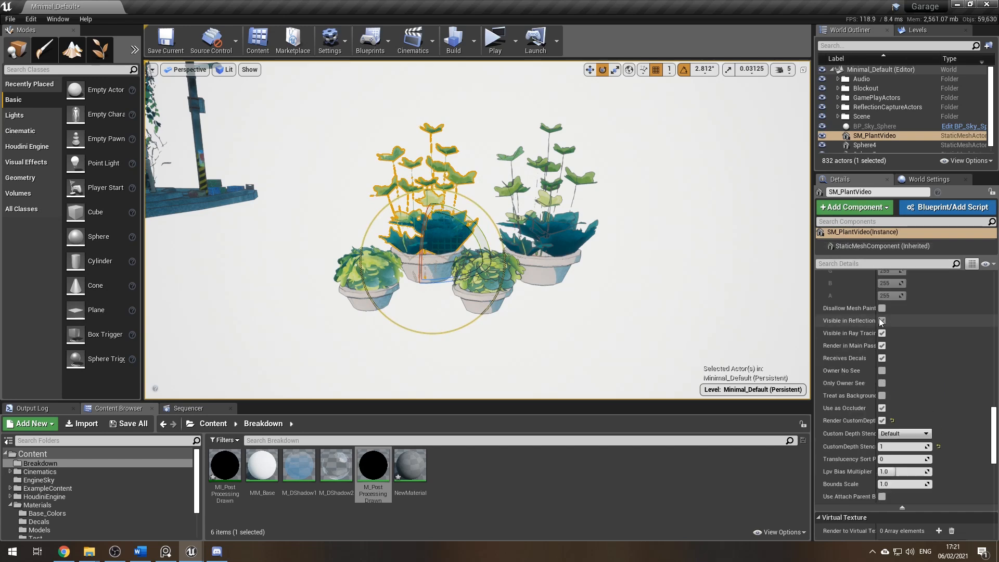
pyautogui.scroll(5, 937, 374)
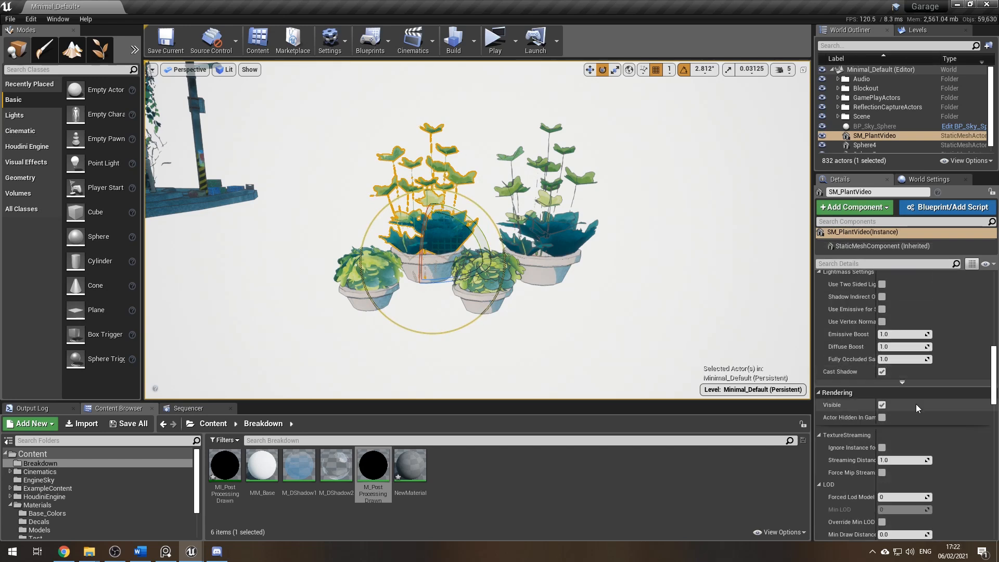
pyautogui.scroll(-10, 864, 363)
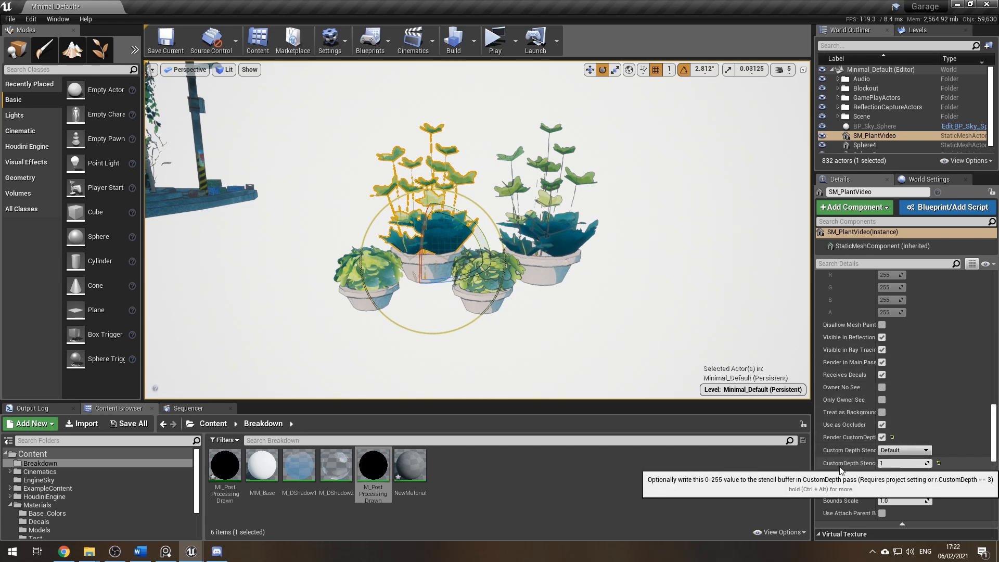
# Widen the property area and switch SM_PlantVideo's CustomDepth Stencil Value to 0 and back to 1
pyautogui.moveTo(812, 463); pyautogui.dragTo(735, 463)
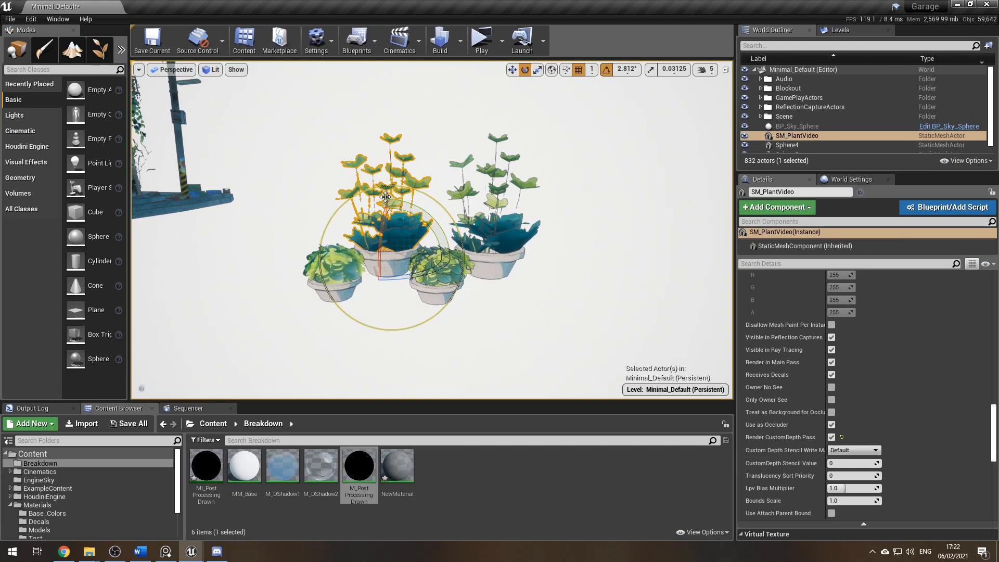
pyautogui.press('Escape')
pyautogui.click(410, 228)
pyautogui.click(845, 463)
pyautogui.write('1')
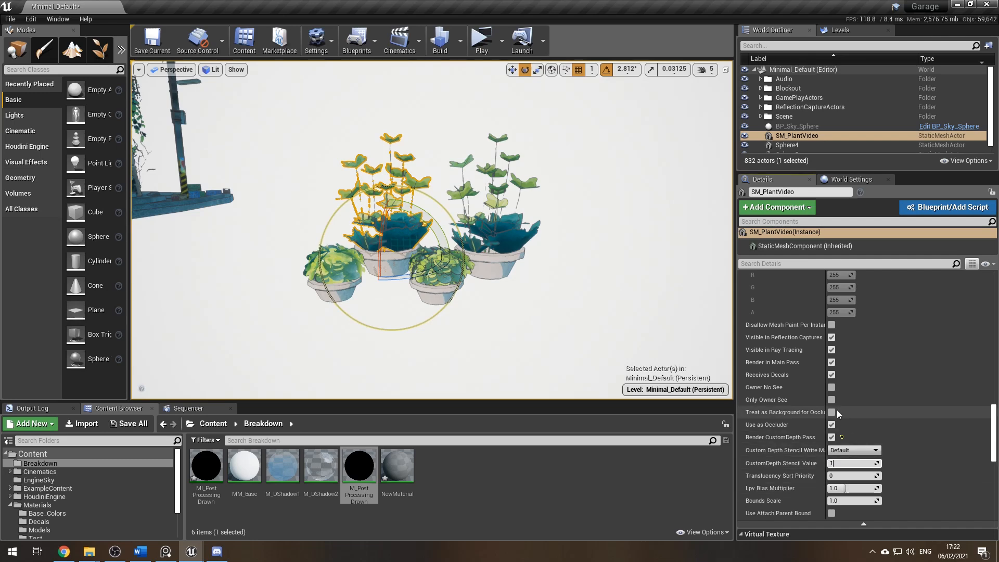
pyautogui.press('Return')
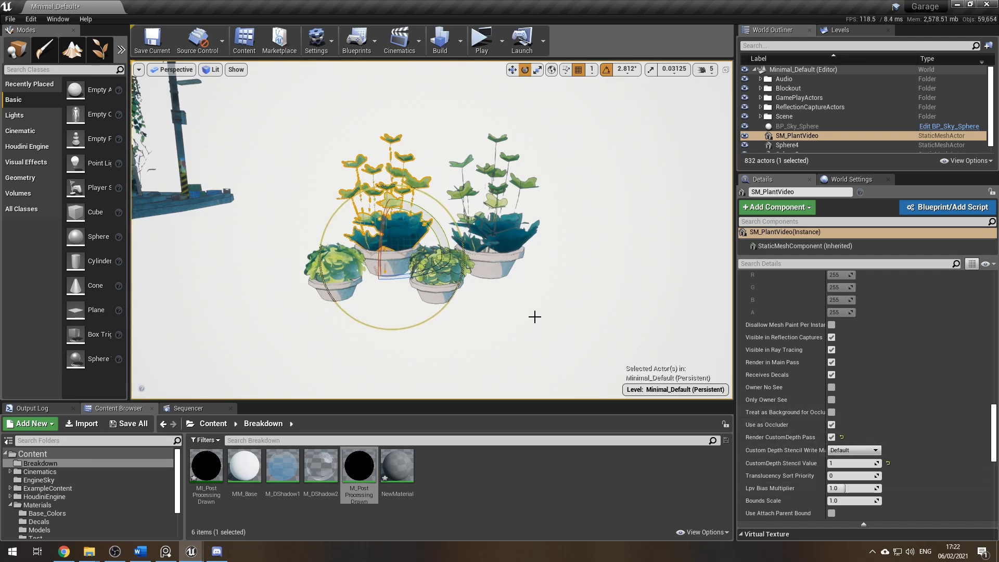
# Deselect the plant and move around the level to compare masked and unmasked plant outlines from different distances
pyautogui.click(543, 306)
pyautogui.scroll(-5, 531, 283)
pyautogui.moveTo(526, 277); pyautogui.dragTo(299, 299, button='right')
pyautogui.press('w')
pyautogui.press('s')
pyautogui.press('d')
pyautogui.press('d')
pyautogui.press('w')
pyautogui.press('s')
pyautogui.press('s')
pyautogui.press('w')
pyautogui.press('w')
pyautogui.moveTo(463, 297); pyautogui.dragTo(473, 297, button='right')
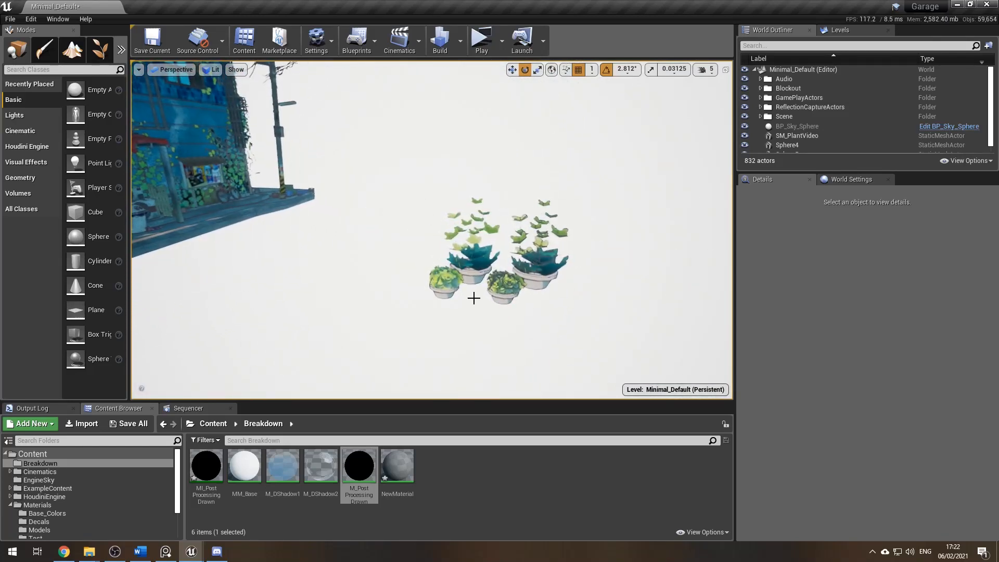
# Reopen M_PostProcessingDrawn, follow the masked outlines into the Lerp and move the Color 0 node closer to it
pyautogui.doubleClick(359, 465)
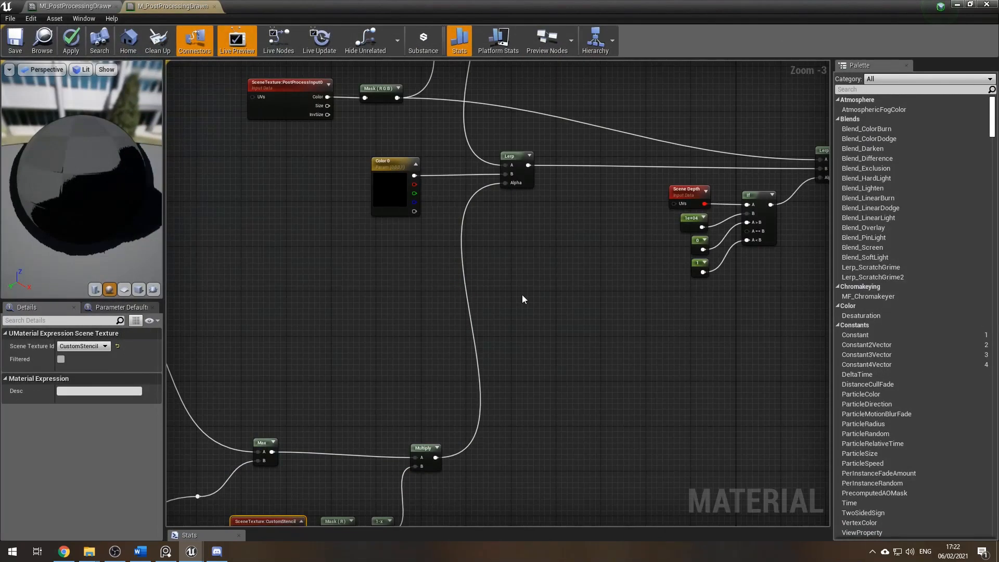
pyautogui.scroll(-1, 523, 296)
pyautogui.moveTo(524, 261); pyautogui.dragTo(679, 197, button='right')
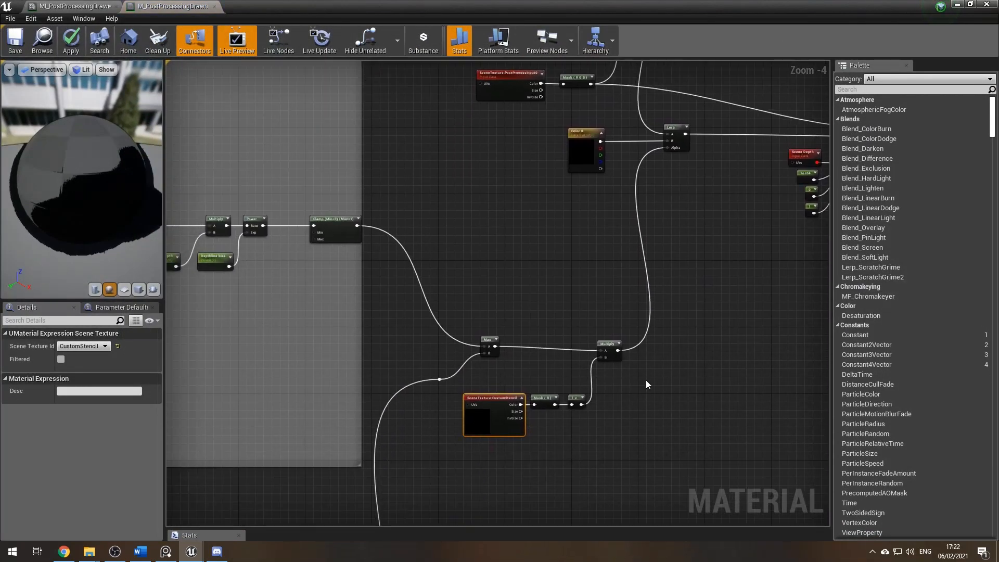
pyautogui.click(607, 342)
pyautogui.moveTo(555, 228); pyautogui.dragTo(523, 319, button='right')
pyautogui.moveTo(556, 270); pyautogui.dragTo(542, 419, button='right')
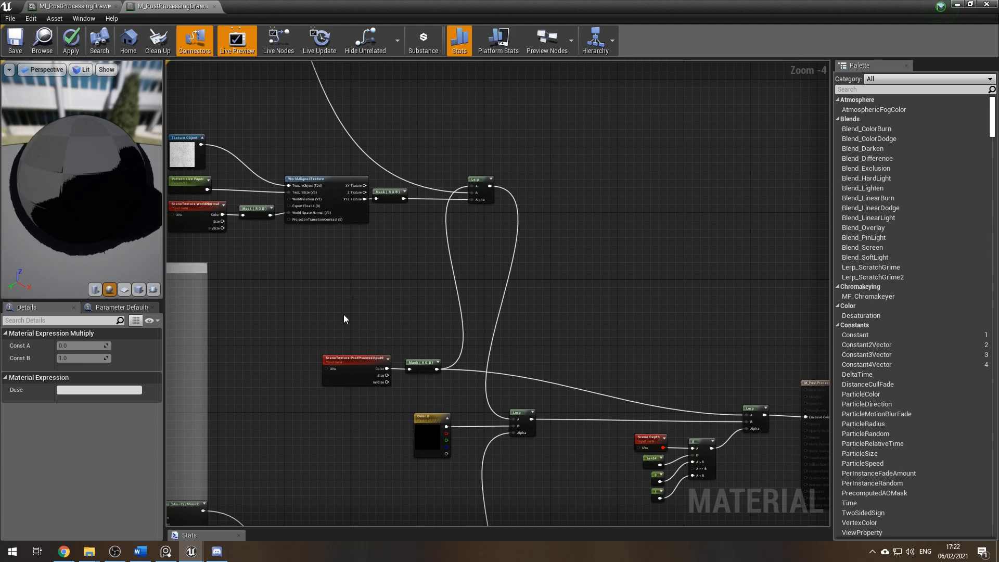
pyautogui.scroll(5, 344, 315)
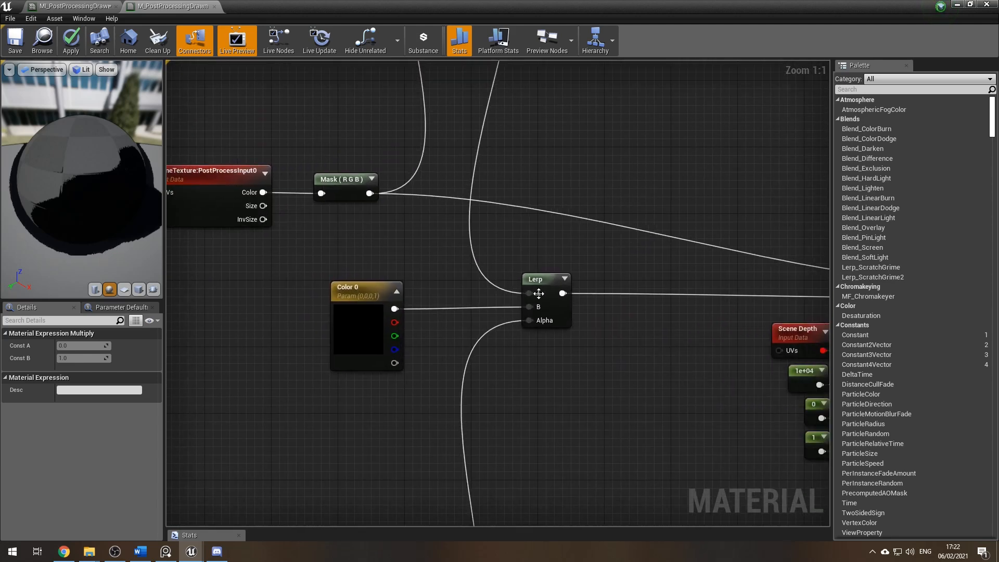
pyautogui.moveTo(350, 289); pyautogui.dragTo(381, 271)
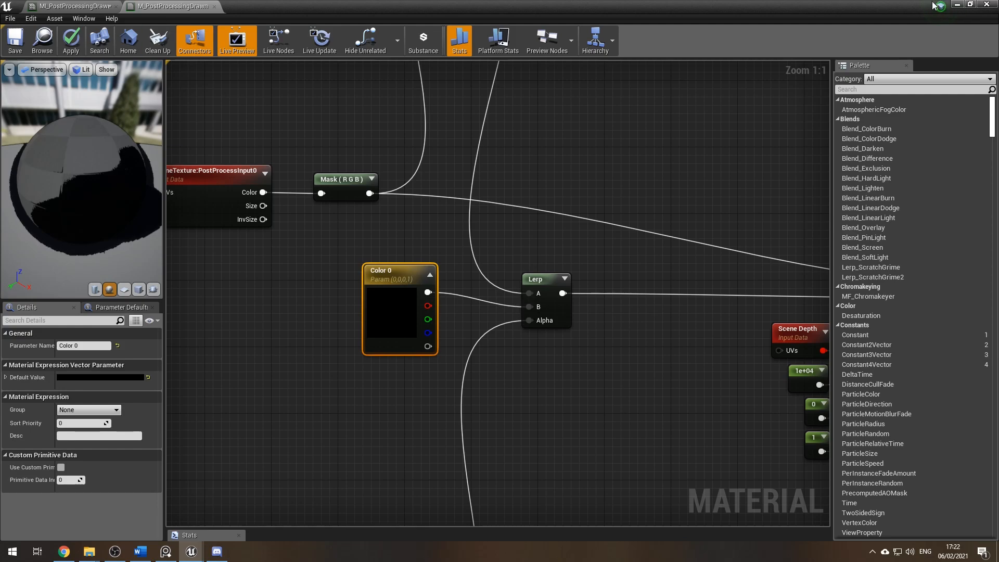
# Shrink the material editor window, show the MI_PostProcessingDrawn parameters and frame the potted plants beside them
pyautogui.click(970, 5)
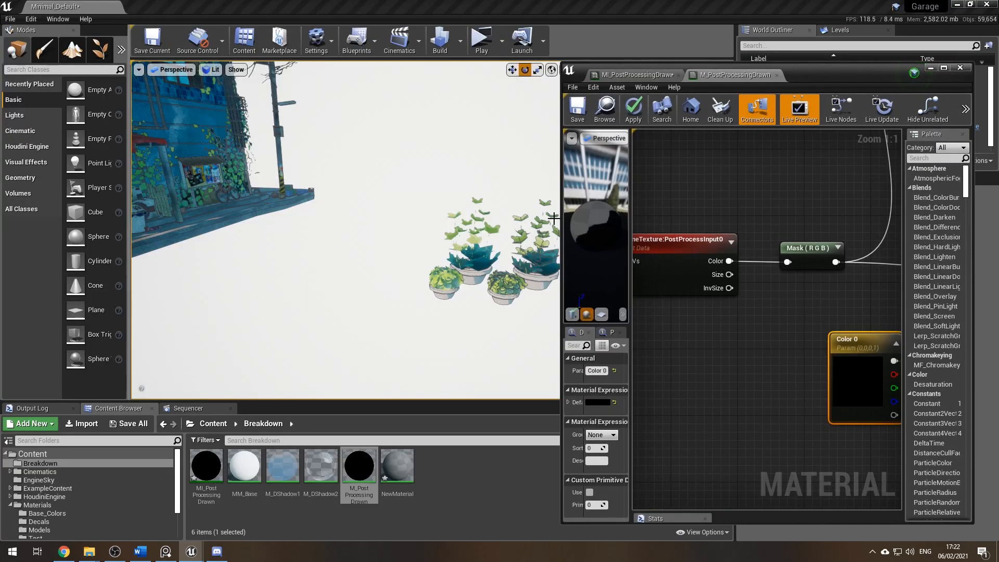
pyautogui.click(632, 75)
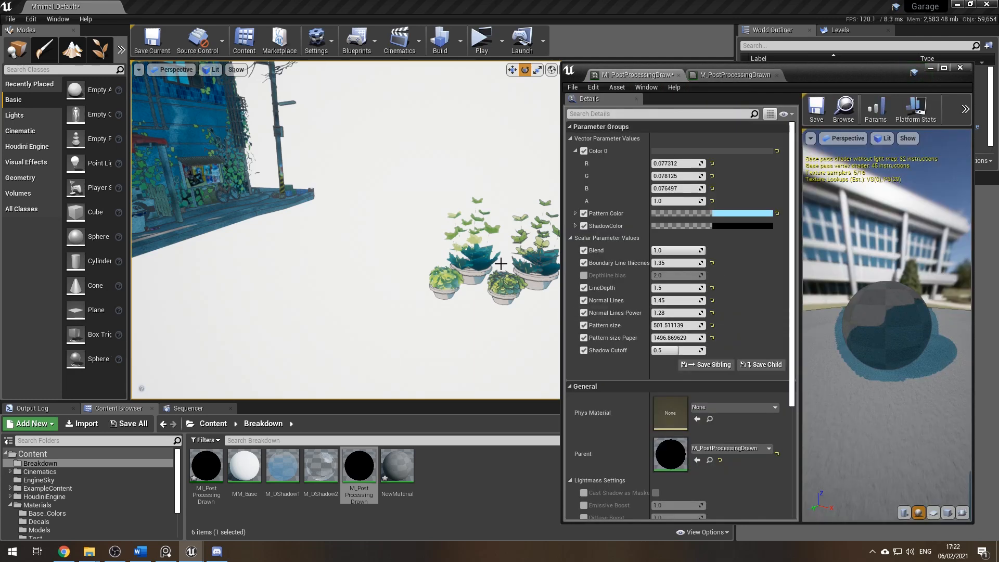
pyautogui.scroll(2, 452, 302)
pyautogui.press('d')
pyautogui.moveTo(415, 364); pyautogui.dragTo(434, 373, button='right')
# Set the Color 0 outline colour to orange-red with R 0.869792, G 0.048329, B 0.0 and examine the scene near and far
pyautogui.click(736, 225)
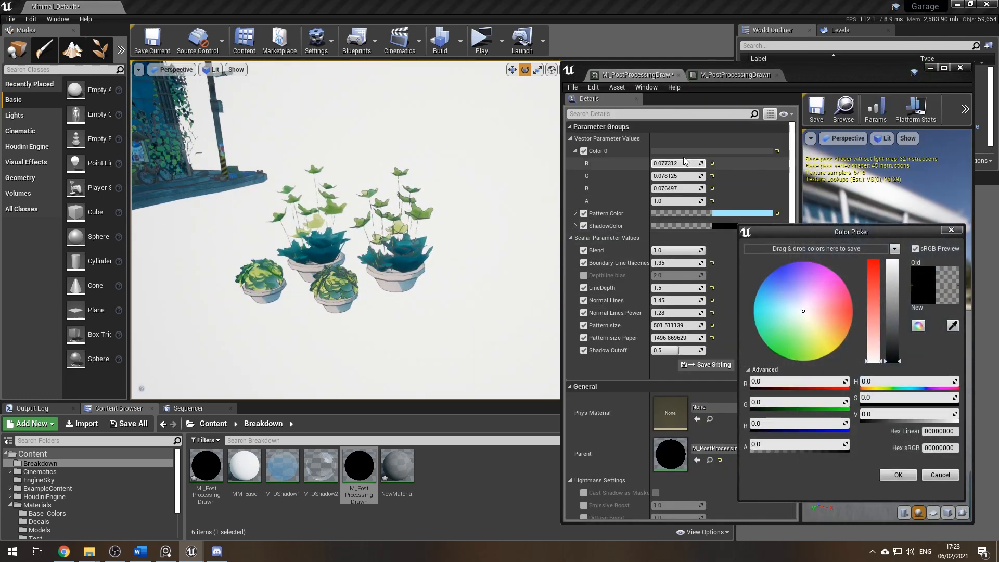
pyautogui.click(682, 151)
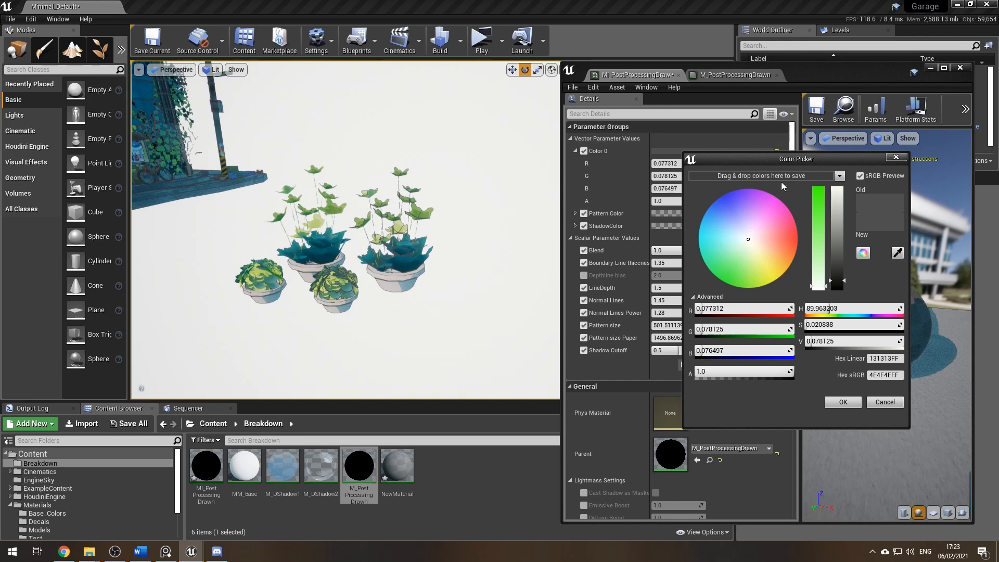
pyautogui.click(787, 240)
pyautogui.moveTo(787, 240); pyautogui.dragTo(836, 201)
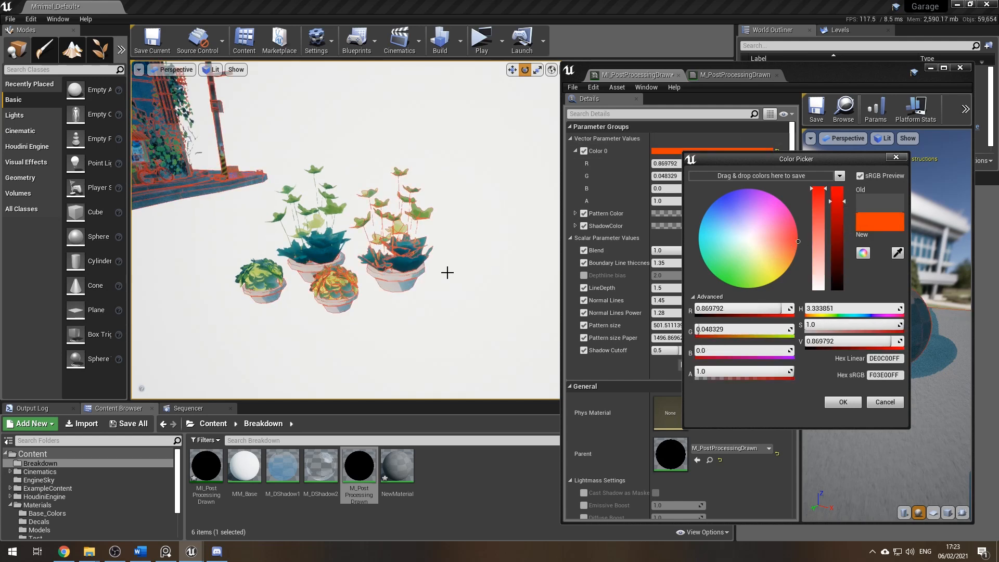
pyautogui.scroll(-10, 447, 271)
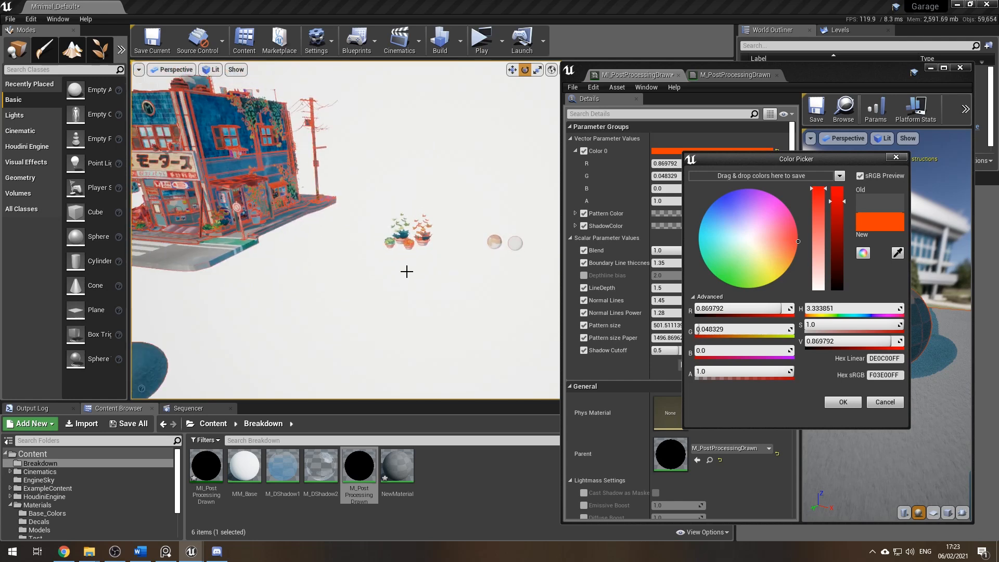
pyautogui.scroll(10, 412, 269)
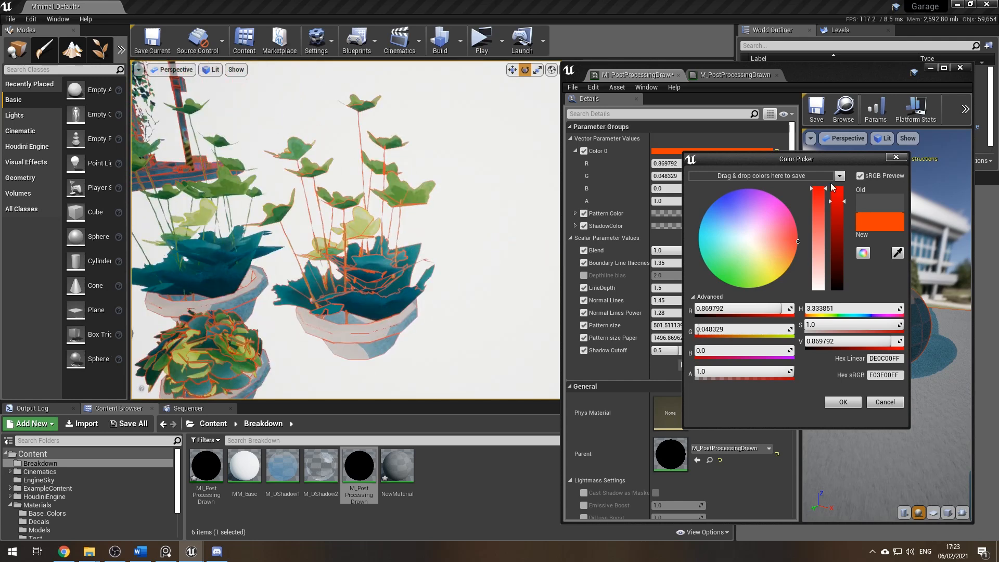
# Darken the Color 0 outline colour to a deep red and undo the last Color 0 edit
pyautogui.moveTo(834, 199); pyautogui.dragTo(833, 276)
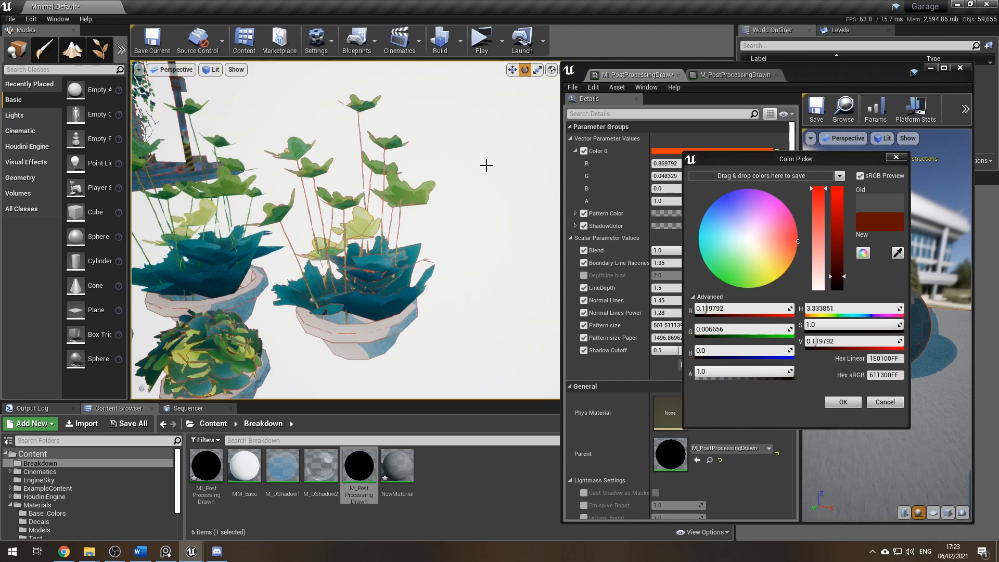
pyautogui.hotkey('ctrl', 'z')
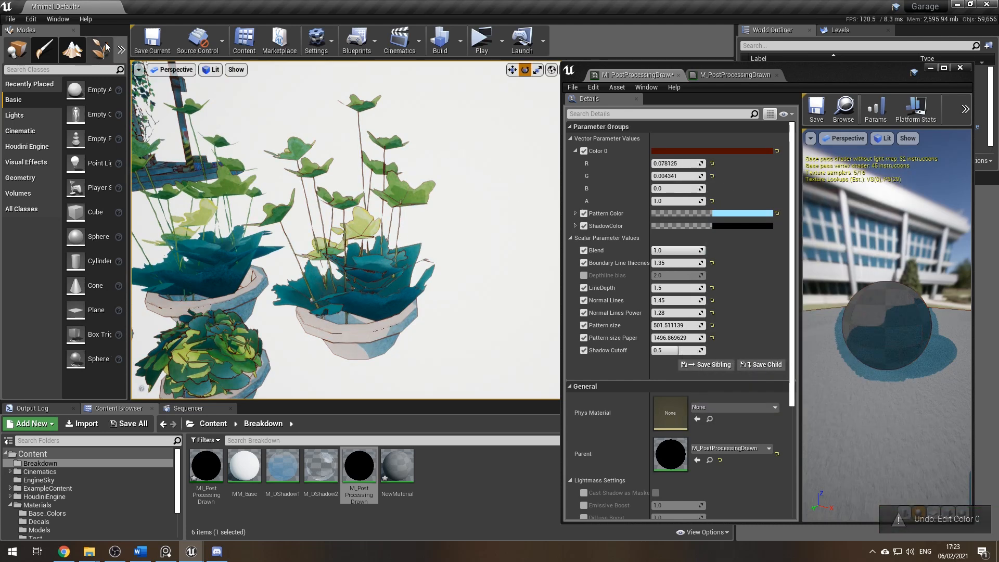
# Reopen M_PostProcessingDrawn full size and go to the final Lerp driven by the Scene Depth comparison
pyautogui.doubleClick(359, 465)
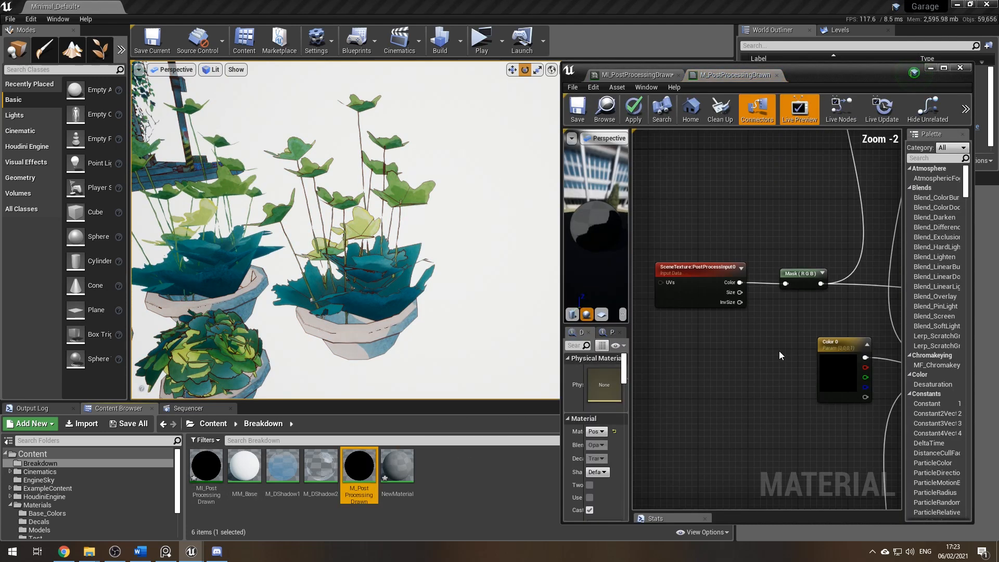
pyautogui.click(943, 68)
pyautogui.scroll(-1, 509, 294)
pyautogui.moveTo(509, 294); pyautogui.dragTo(483, 411, button='right')
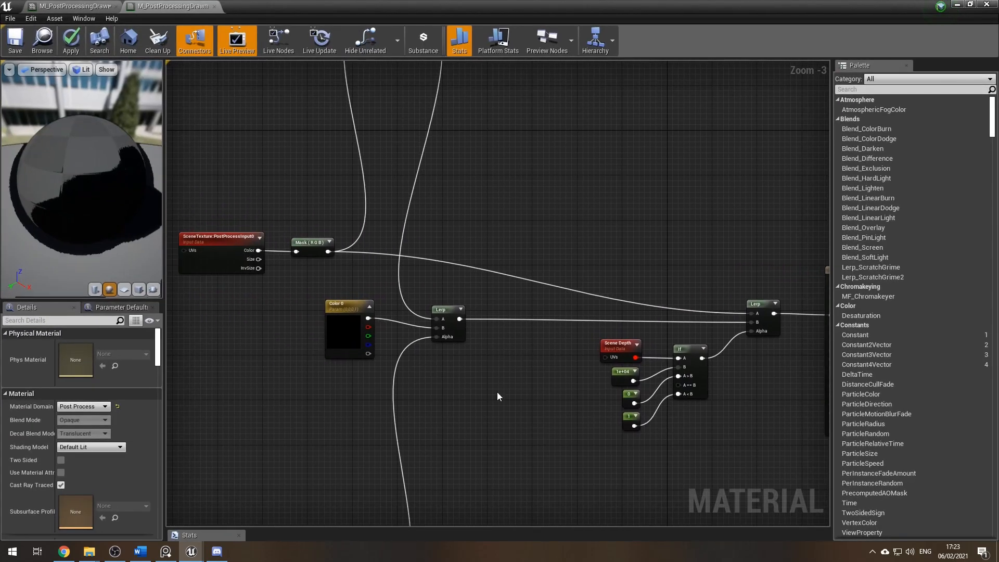
pyautogui.scroll(-2, 555, 194)
pyautogui.scroll(4, 598, 145)
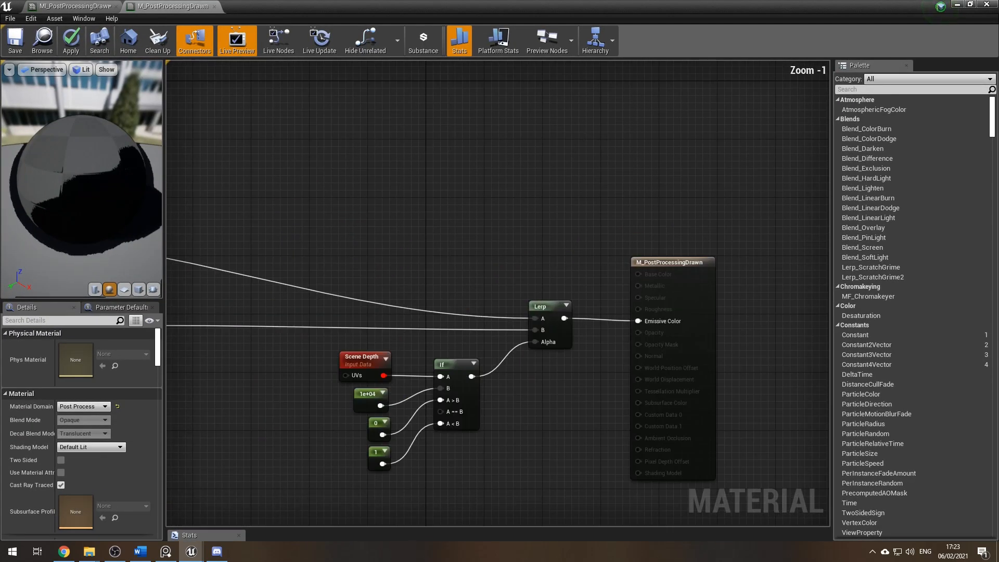
pyautogui.moveTo(469, 269); pyautogui.dragTo(507, 169, button='right')
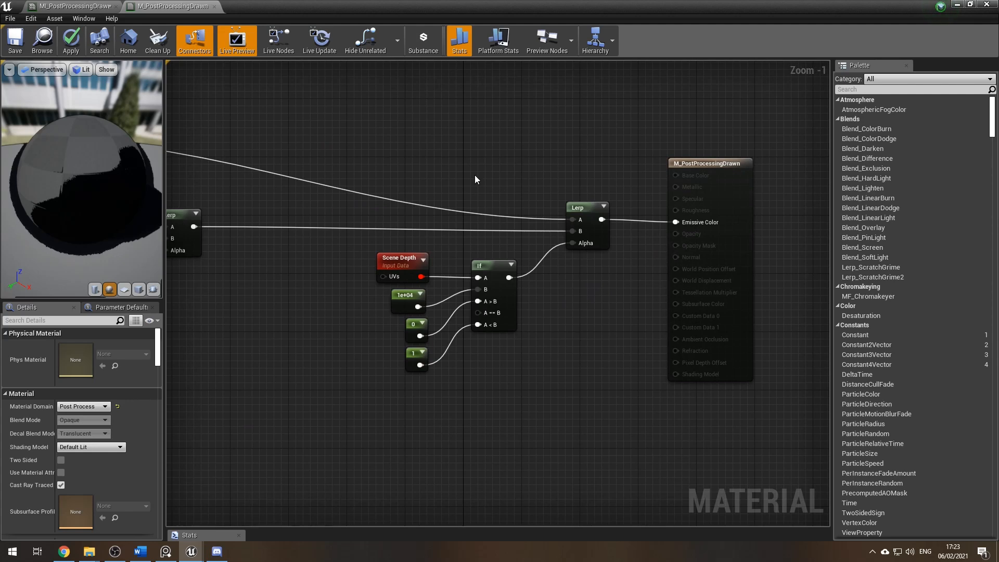
# Inspect the If node comparing Scene Depth with the 10000 constant and its 0 and 1 result constants
pyautogui.scroll(1, 426, 248)
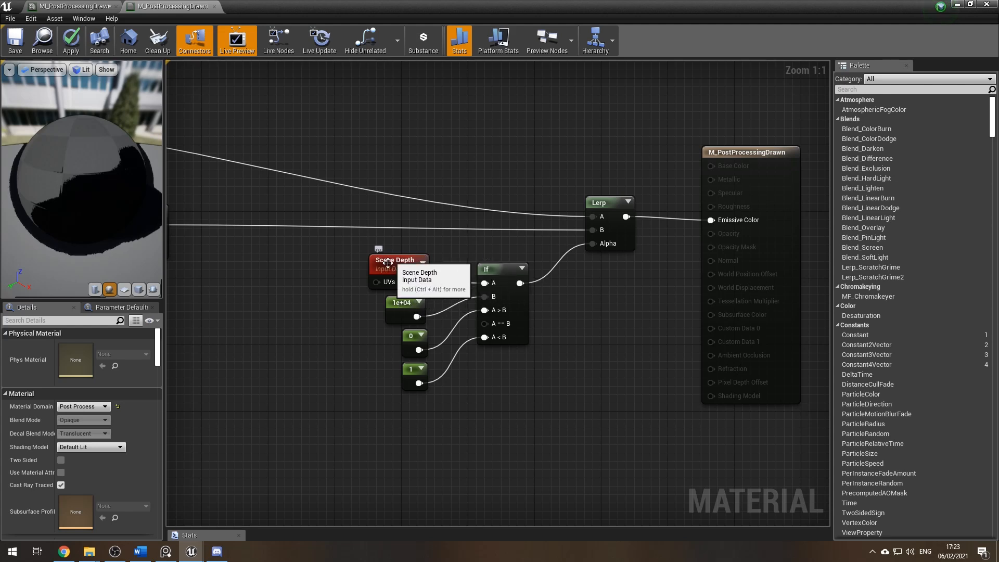
pyautogui.click(400, 301)
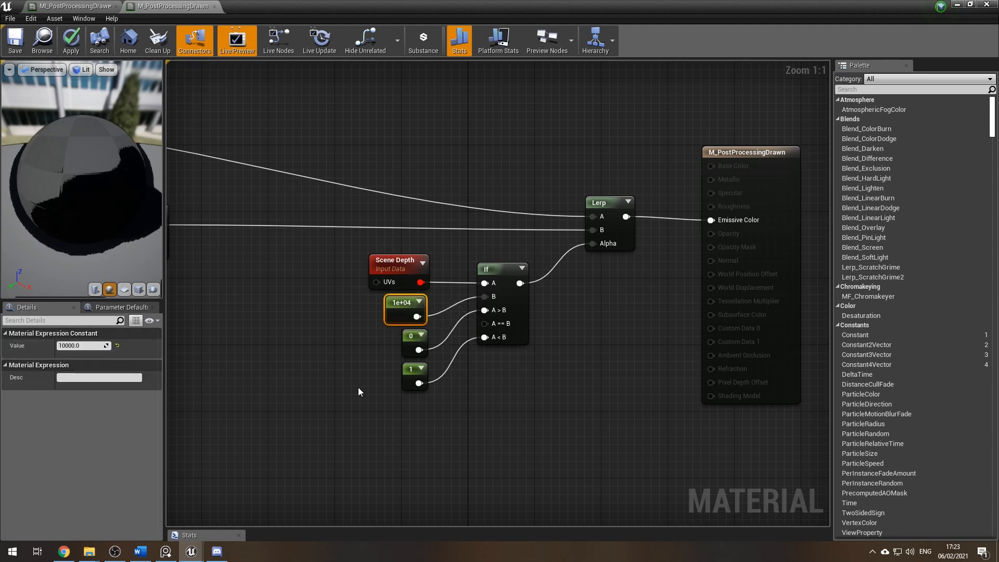
pyautogui.click(408, 340)
pyautogui.click(410, 378)
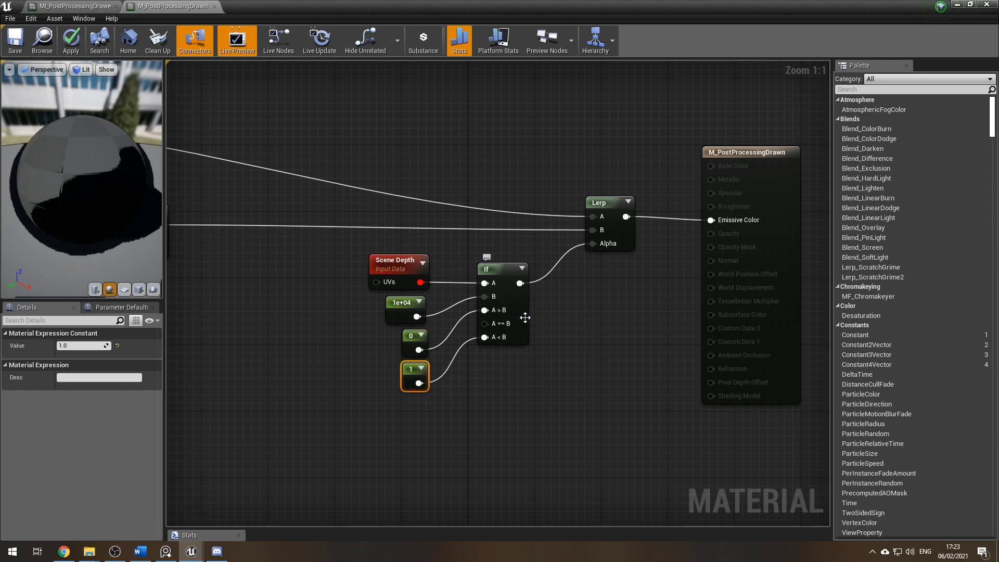
pyautogui.click(592, 295)
# Connect the Scene Depth If output directly to Emissive Color and orbit the material preview to examine the depth mask
pyautogui.moveTo(520, 283); pyautogui.dragTo(713, 224)
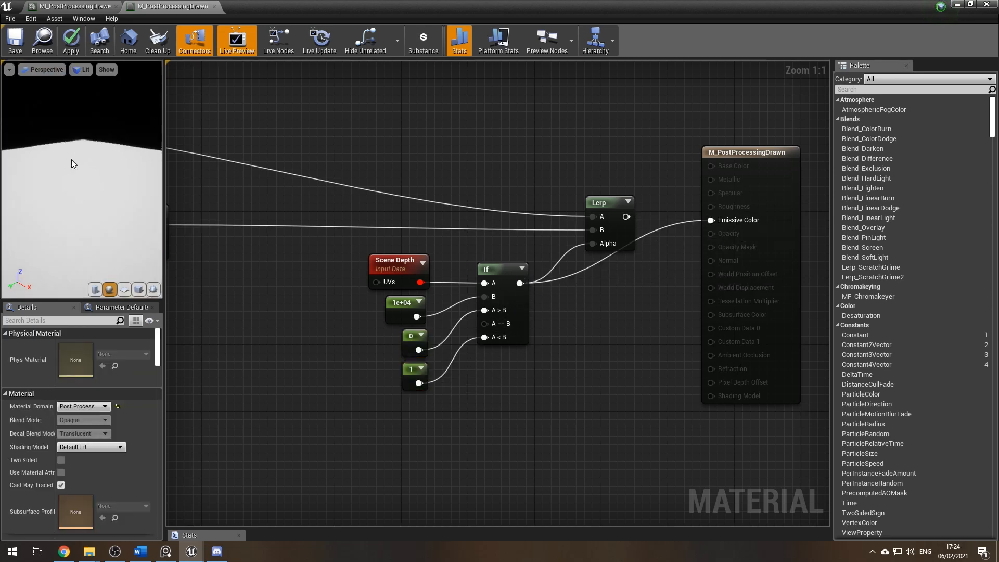
pyautogui.moveTo(75, 149); pyautogui.dragTo(123, 158)
pyautogui.scroll(-2, 75, 148)
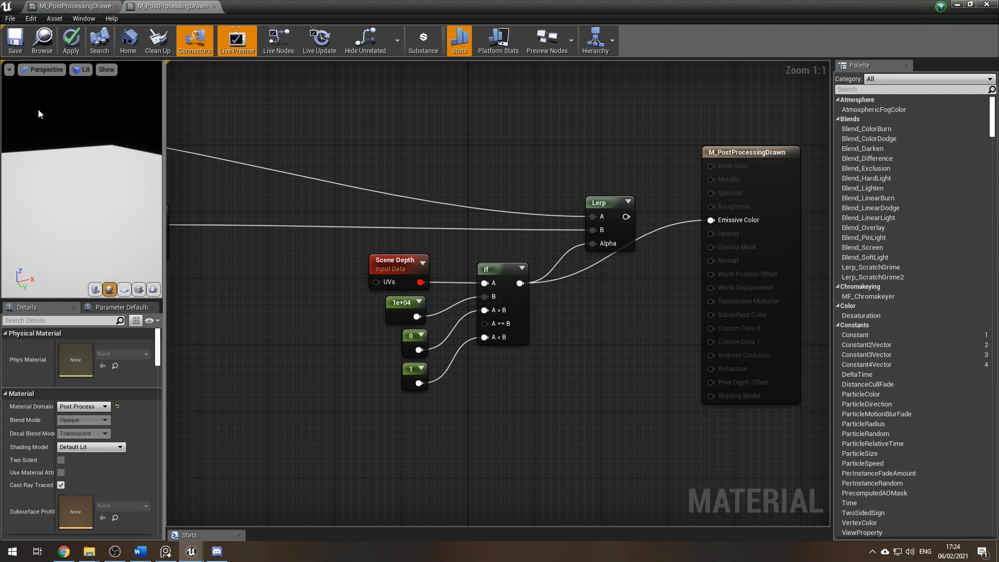
# Reconnect the final Lerp output to the material's Emissive Color and apply the change to M_PostProcessingDrawn
pyautogui.moveTo(626, 217); pyautogui.dragTo(711, 219)
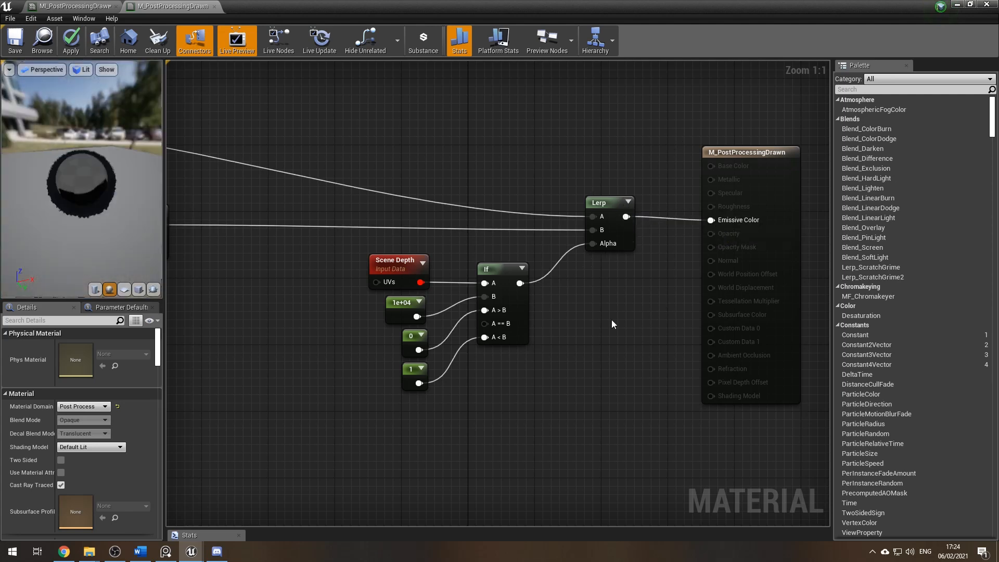
pyautogui.click(70, 39)
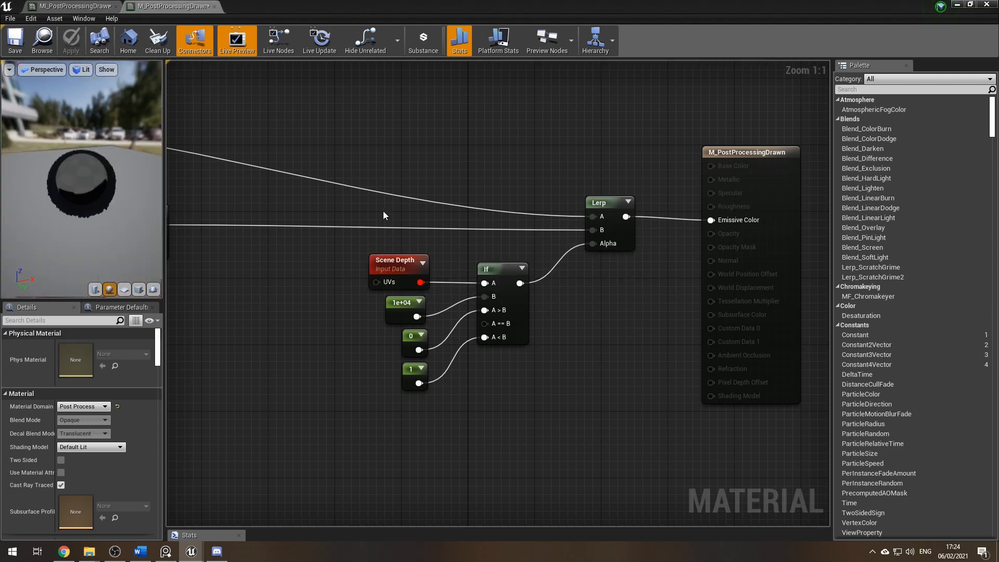
pyautogui.scroll(-10, 384, 216)
pyautogui.moveTo(502, 290)
pyautogui.mouseDown(button='right')
pyautogui.moveTo(464, 324)
pyautogui.moveTo(664, 429)
pyautogui.mouseUp(button='right')
pyautogui.moveTo(533, 126)
pyautogui.mouseDown(button='right')
pyautogui.moveTo(696, 252)
pyautogui.moveTo(701, 175)
pyautogui.mouseUp(button='right')
pyautogui.moveTo(796, 297); pyautogui.dragTo(598, 227, button='right')
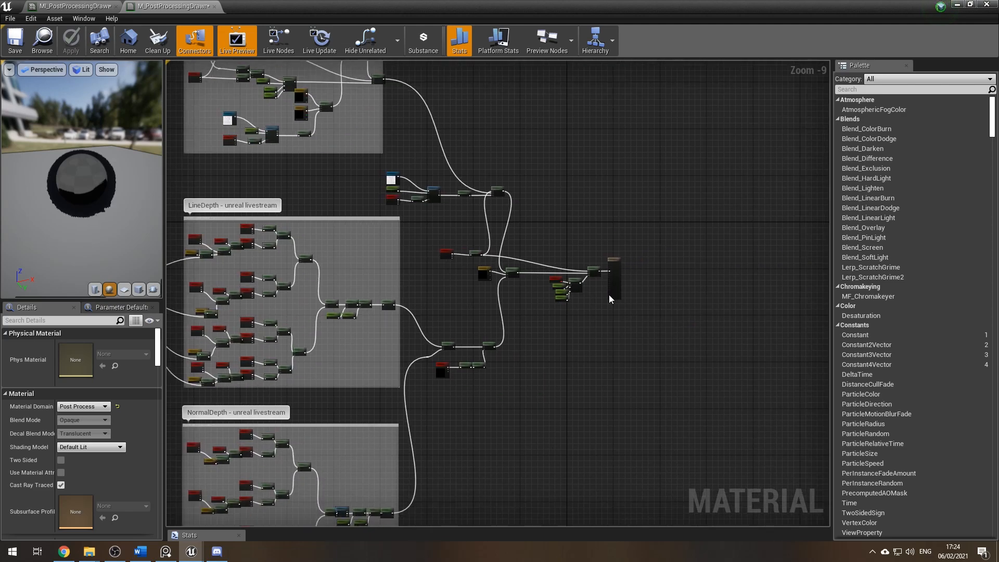
# Return to the level and examine the whole garage building diorama with the post-process effect from several distances and angles
pyautogui.click(958, 5)
pyautogui.scroll(-12, 484, 238)
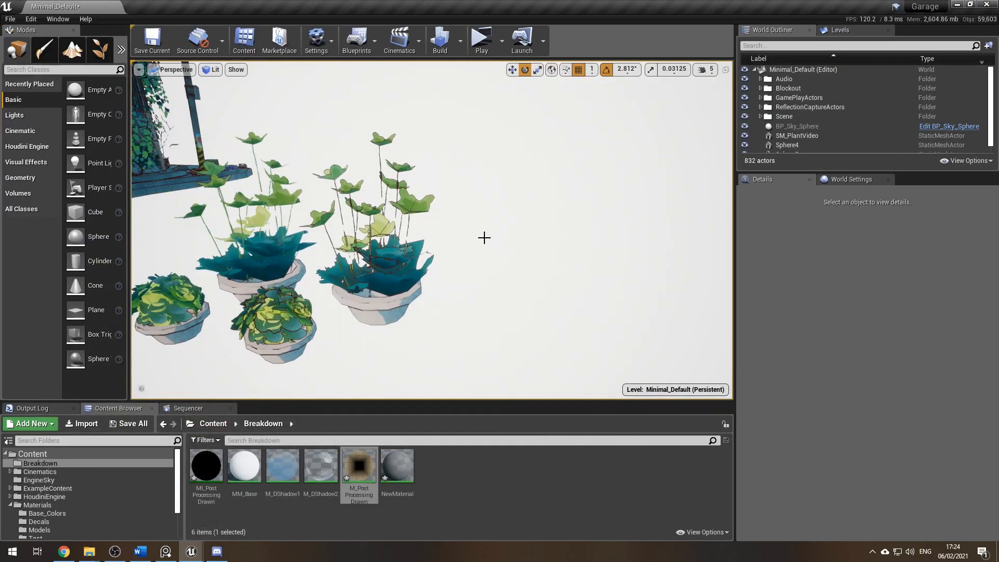
pyautogui.moveTo(468, 275)
pyautogui.mouseDown(button='right')
pyautogui.moveTo(408, 255)
pyautogui.moveTo(484, 247)
pyautogui.moveTo(469, 256)
pyautogui.mouseUp(button='right')
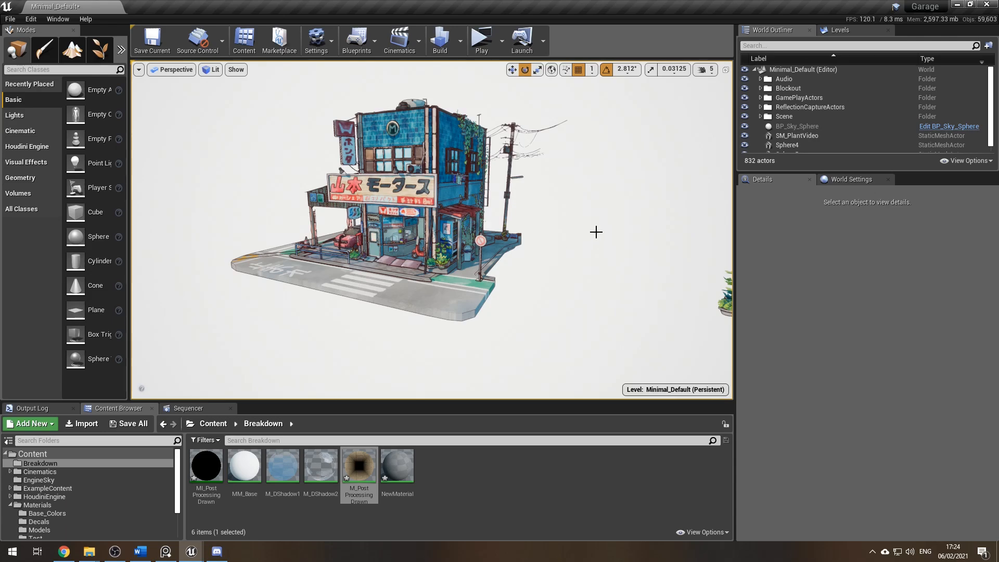
pyautogui.scroll(4, 525, 267)
pyautogui.moveTo(578, 295); pyautogui.dragTo(521, 295, button='right')
pyautogui.press('a')
pyautogui.press('d')
pyautogui.press('s')
pyautogui.moveTo(191, 551)
pyautogui.click(244, 512)
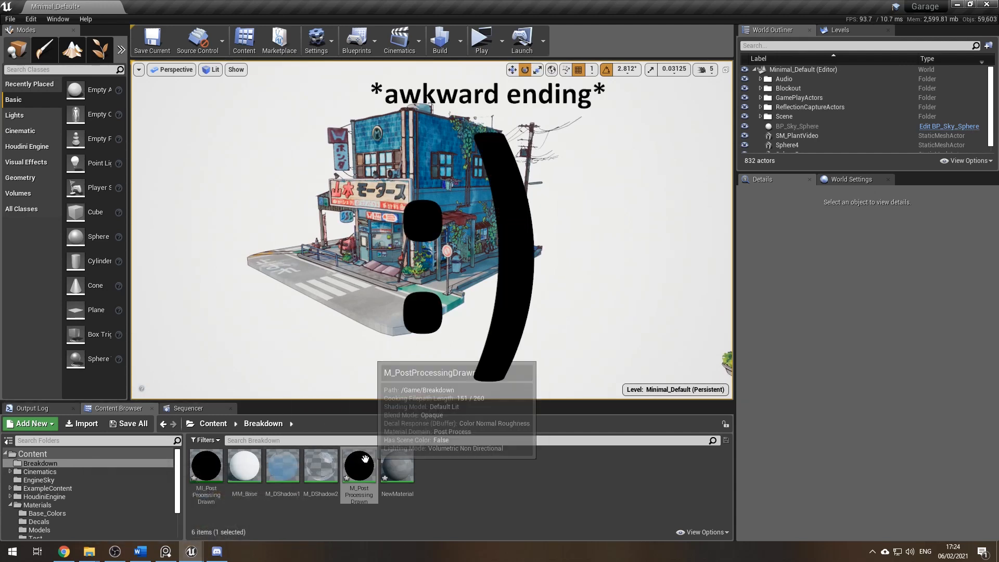